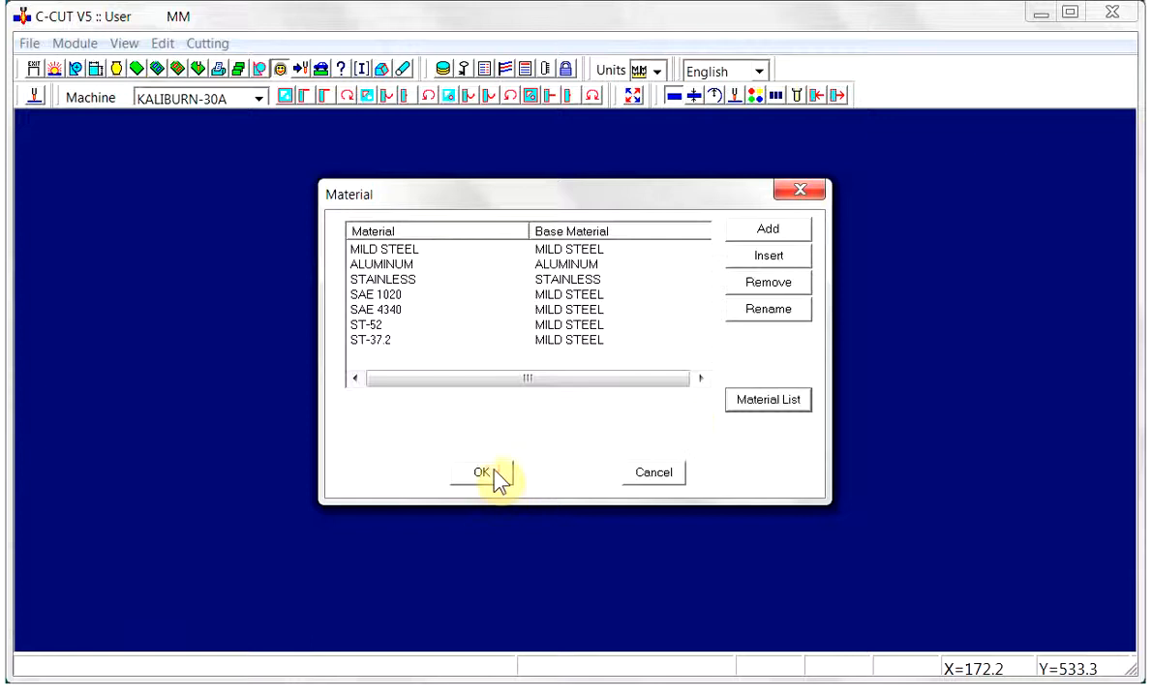
# Step: Accept the material list and review the full list of defined plate thicknesses
pyautogui.click(492, 472)
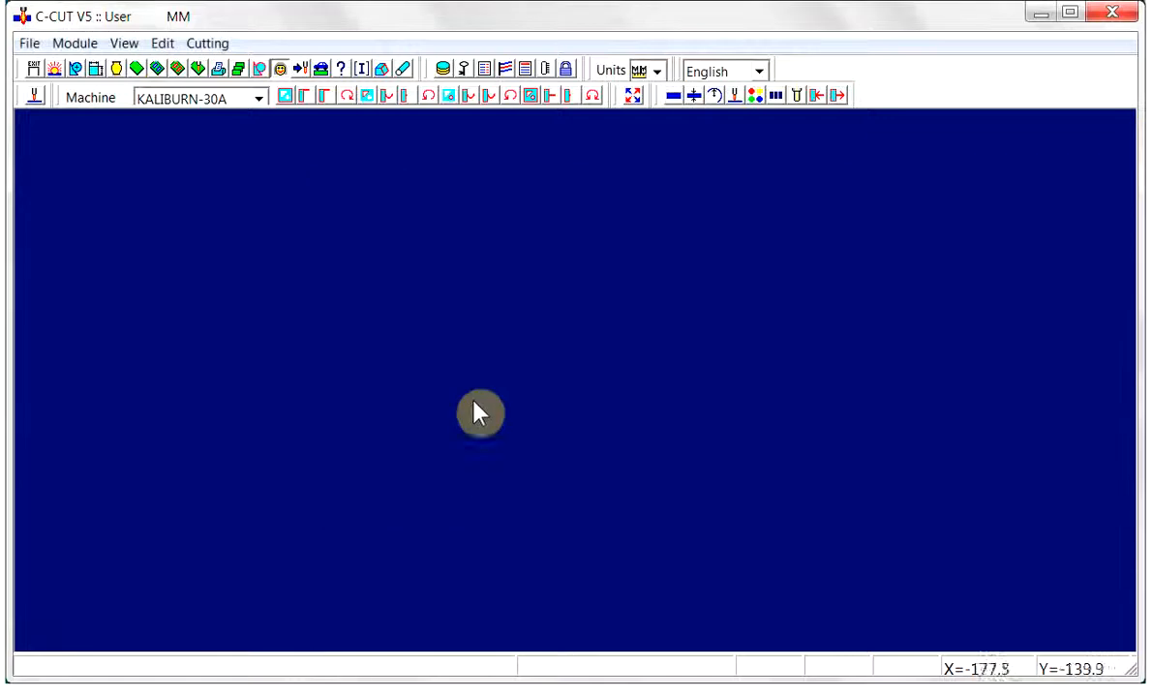
pyautogui.click(693, 95)
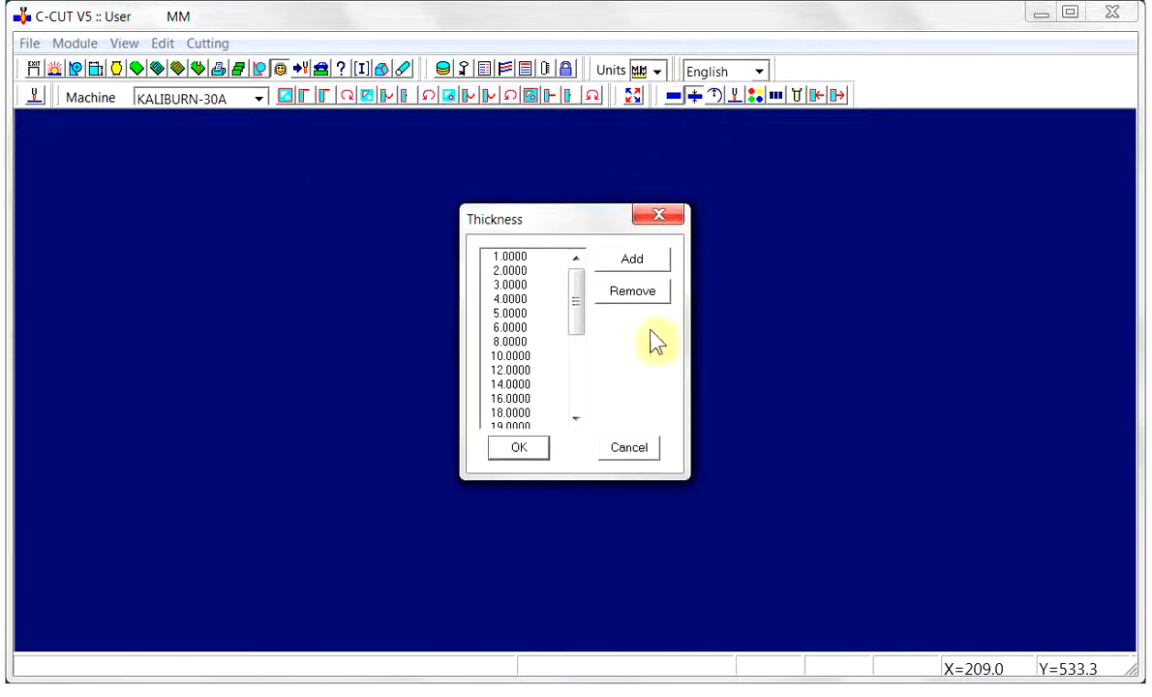
pyautogui.moveTo(575, 326); pyautogui.dragTo(571, 397)
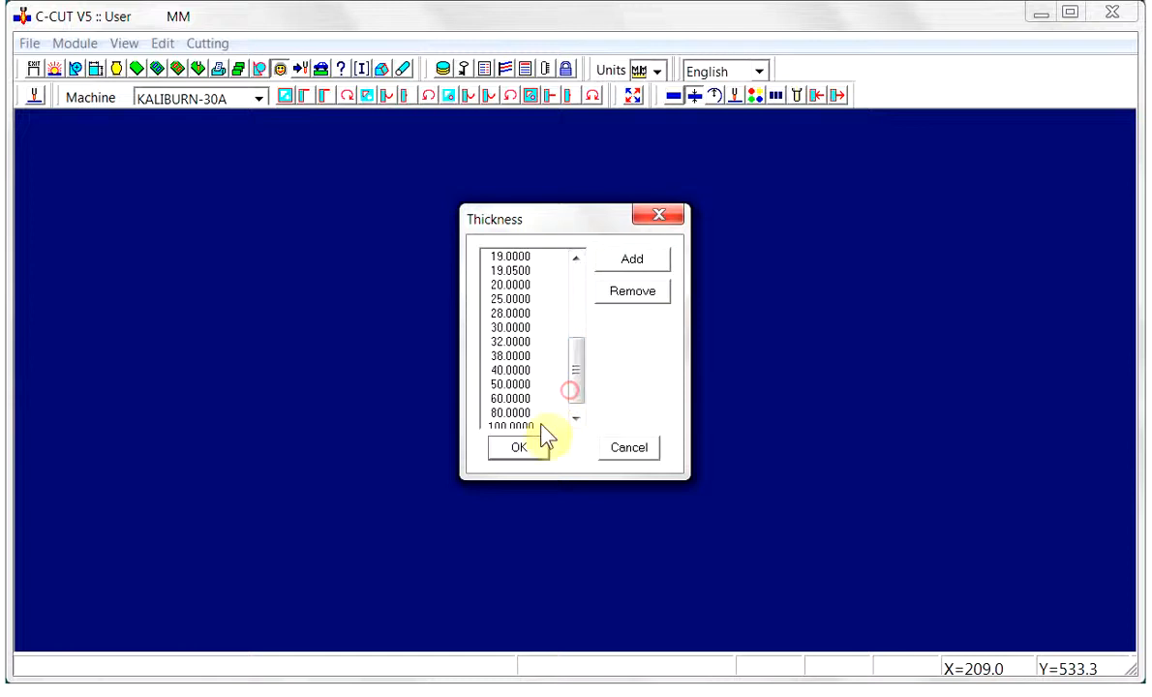
pyautogui.click(524, 451)
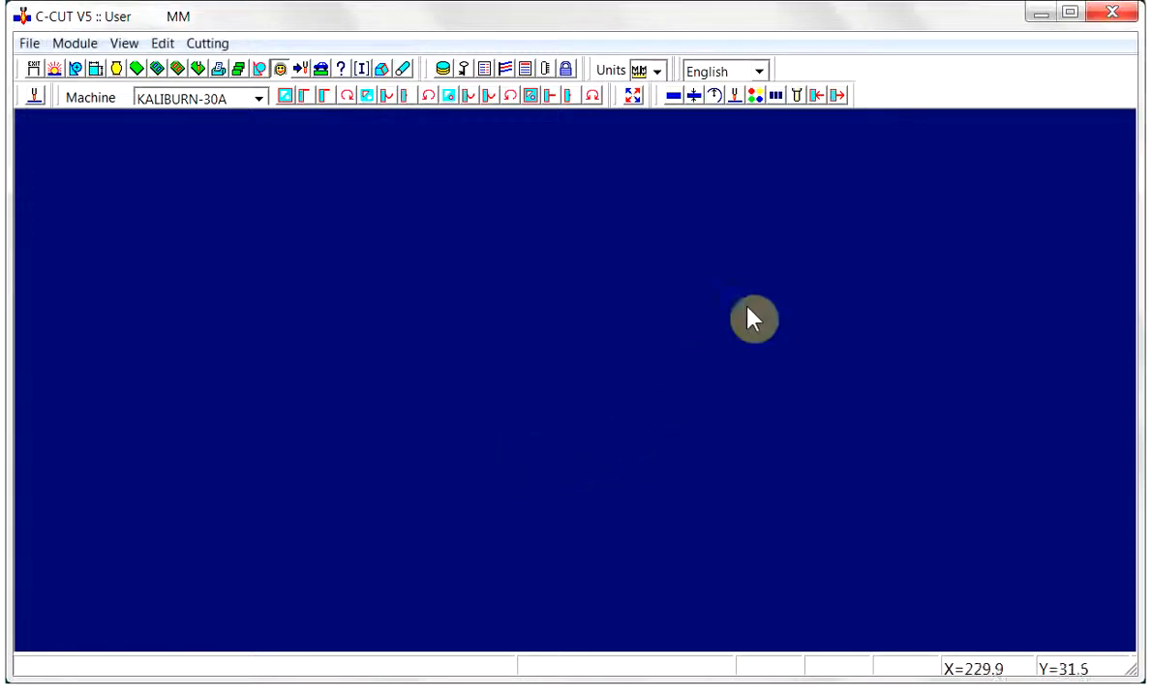
# Step: Review the list of defined machines and set the current machine to KALIBURN-100A
pyautogui.click(733, 95)
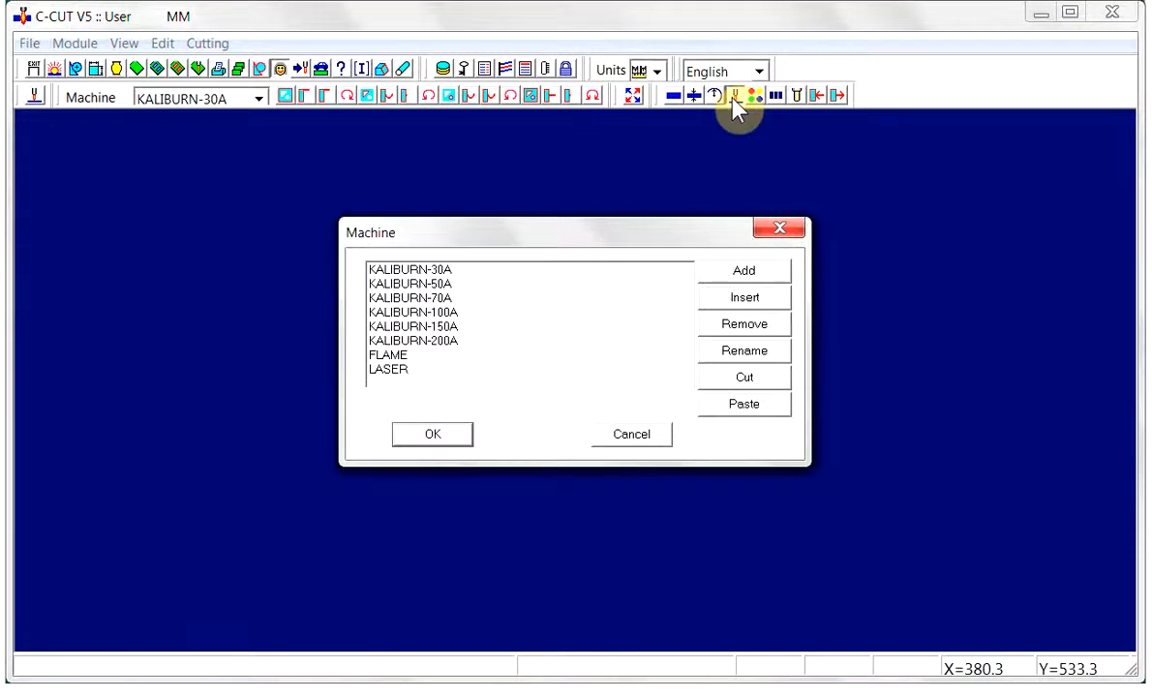
pyautogui.click(443, 438)
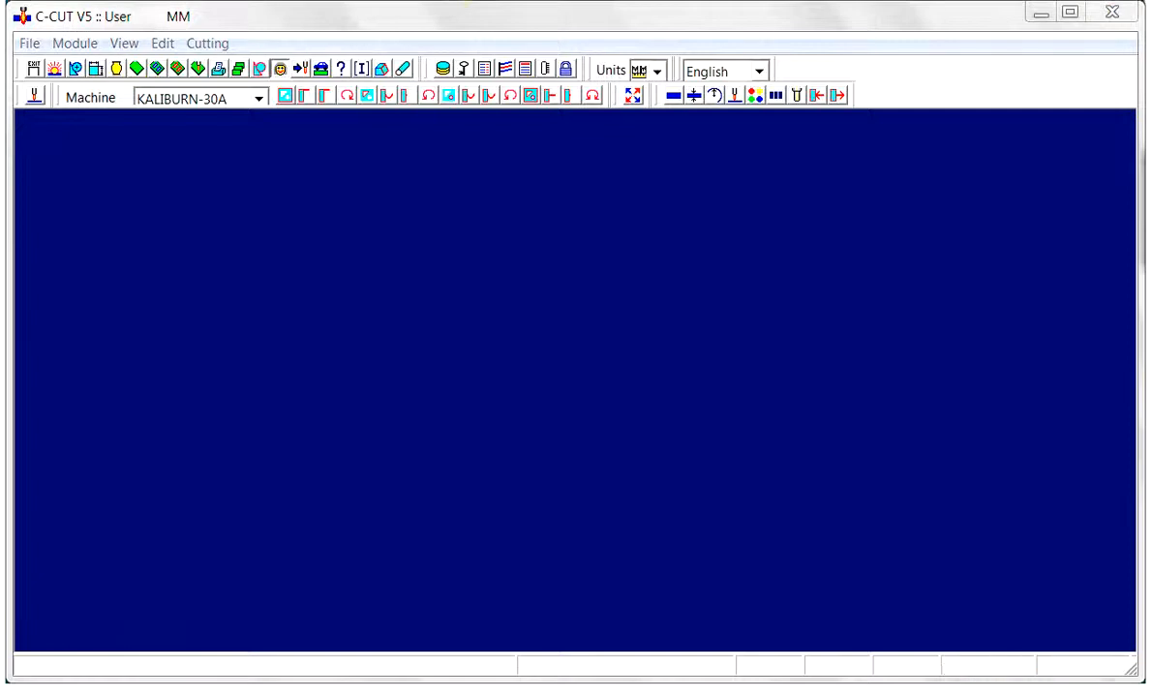
pyautogui.click(260, 99)
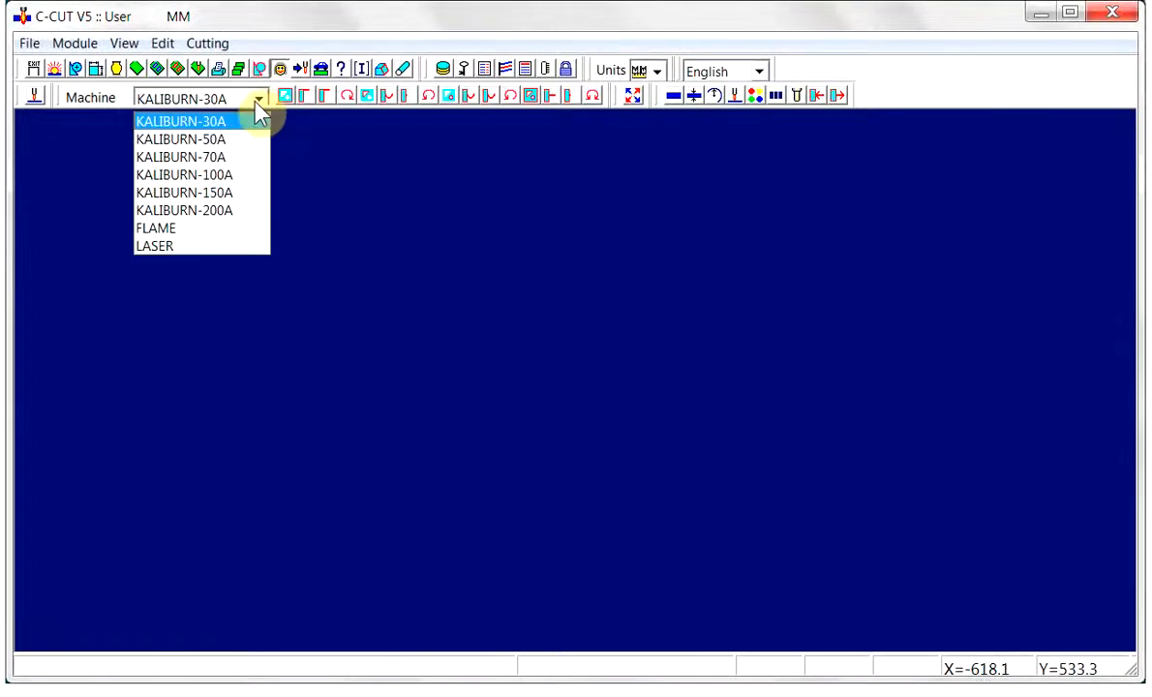
pyautogui.click(220, 184)
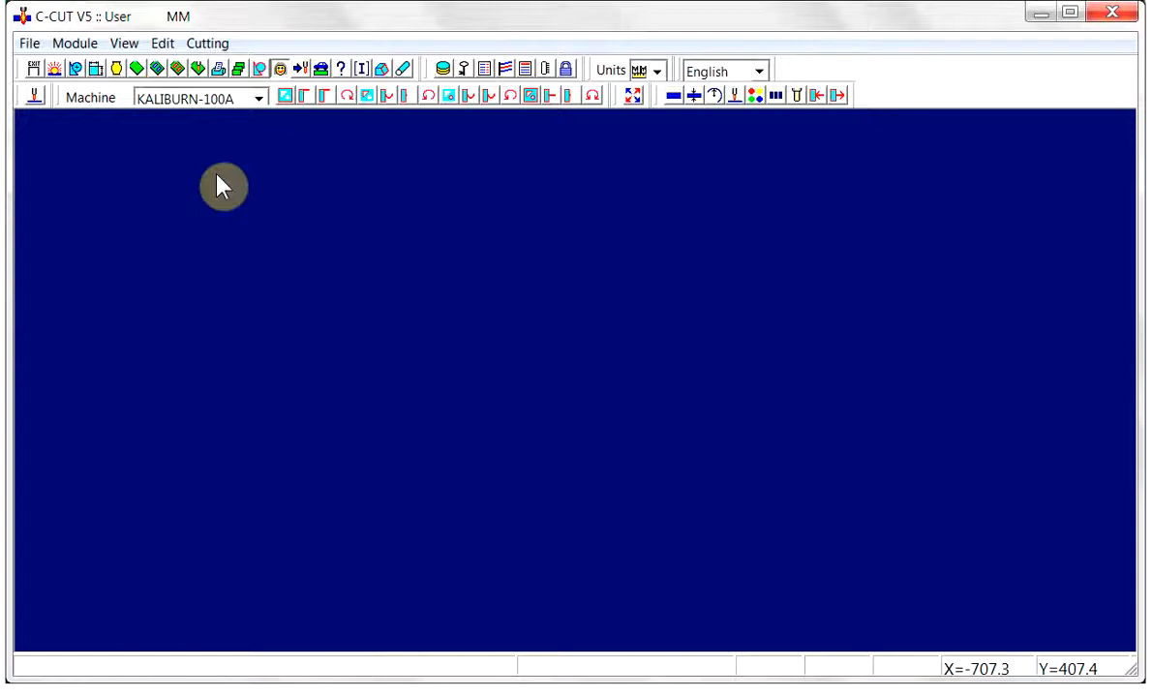
# Step: Examine the external lead-in and external lead-out settings for the selected machine
pyautogui.click(304, 96)
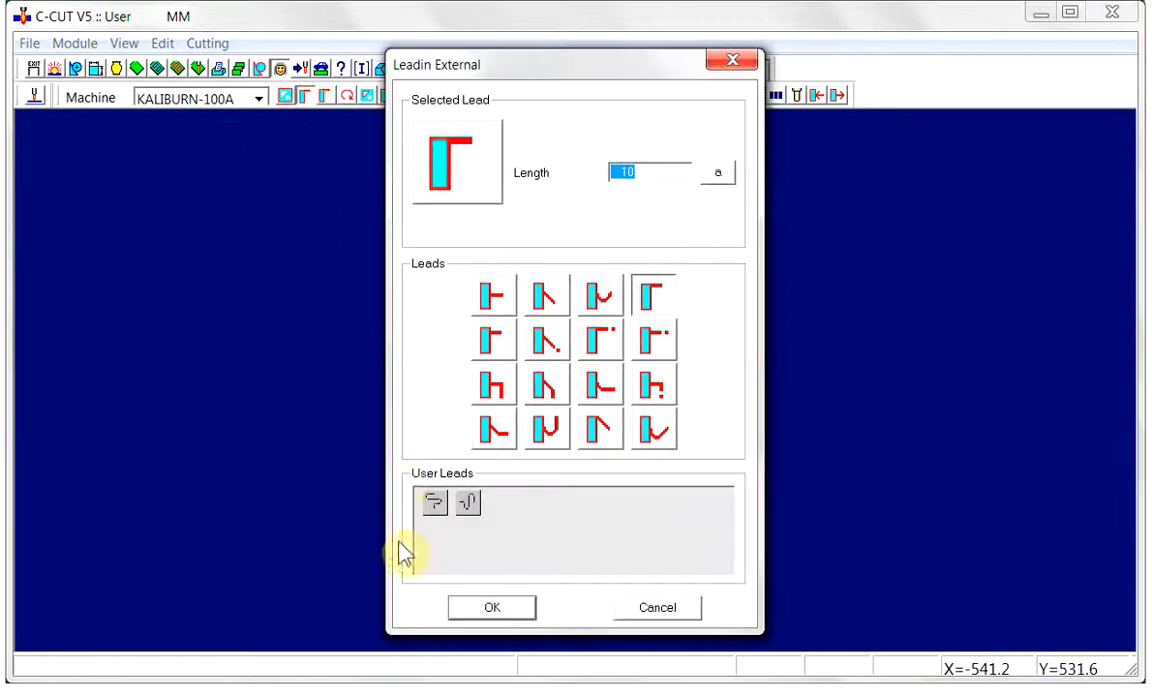
pyautogui.click(501, 610)
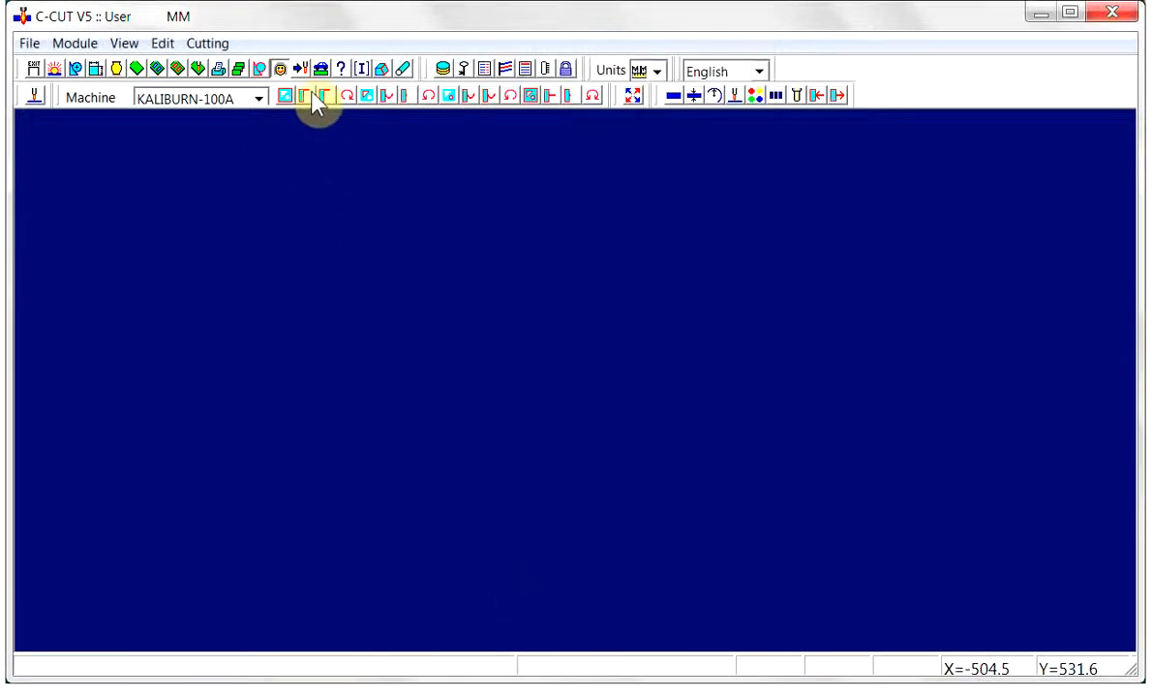
pyautogui.click(323, 95)
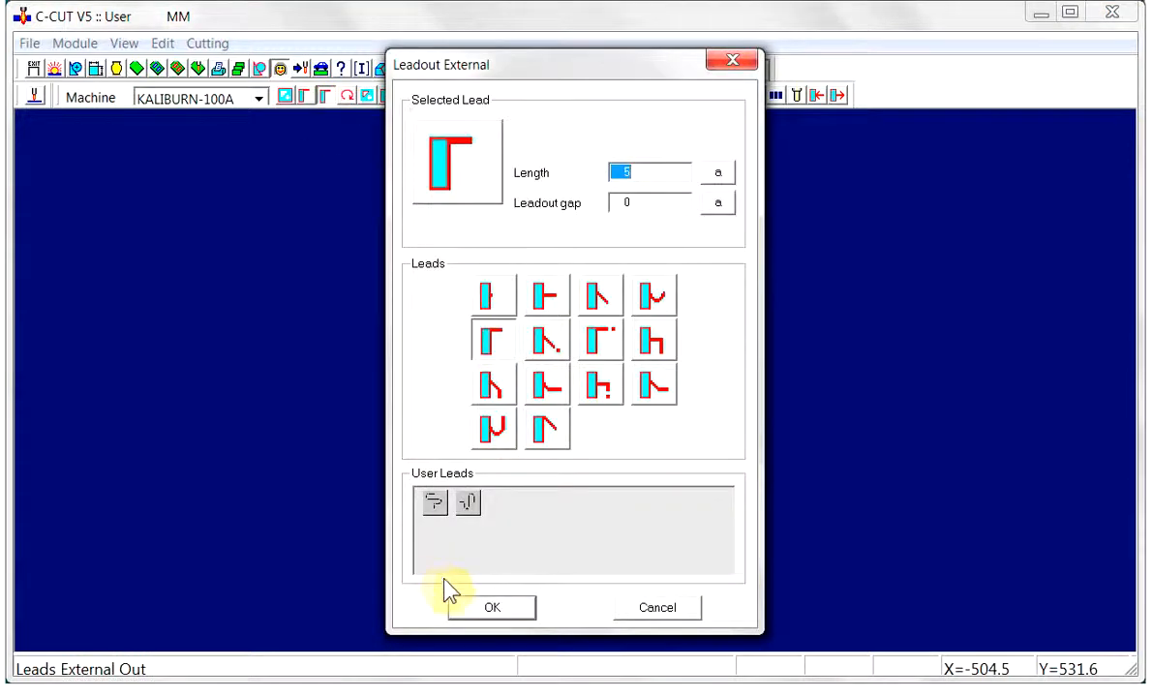
pyautogui.click(501, 607)
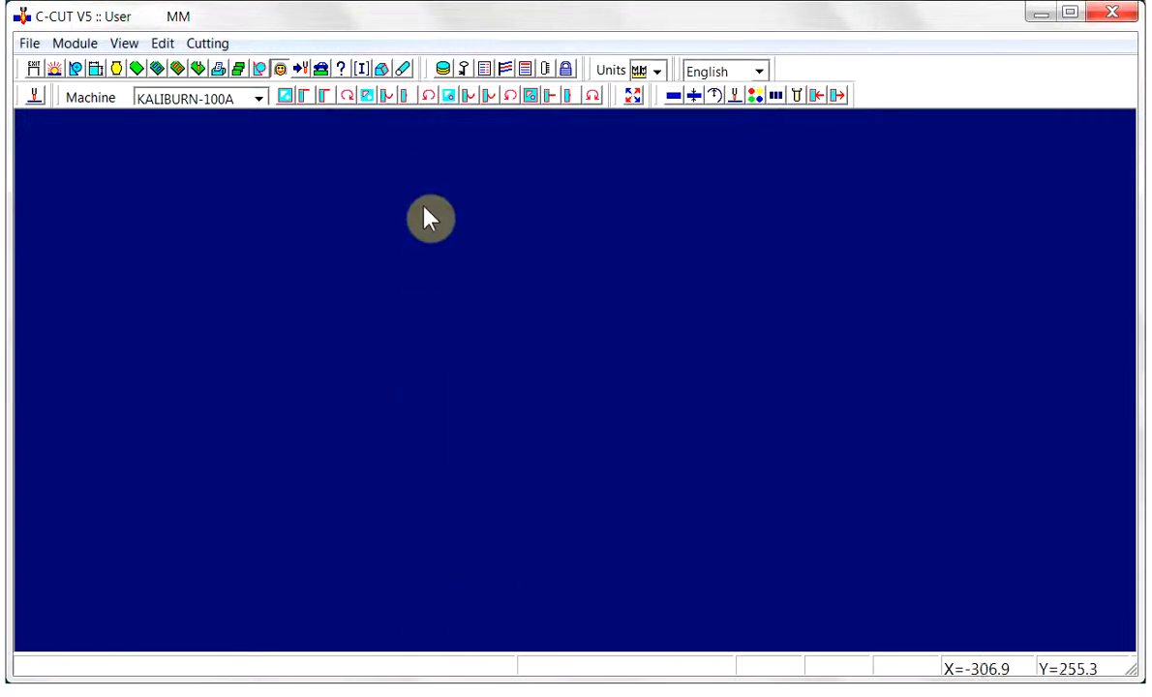
# Step: Examine the internal lead-in and internal lead-out settings for the selected machine
pyautogui.click(387, 97)
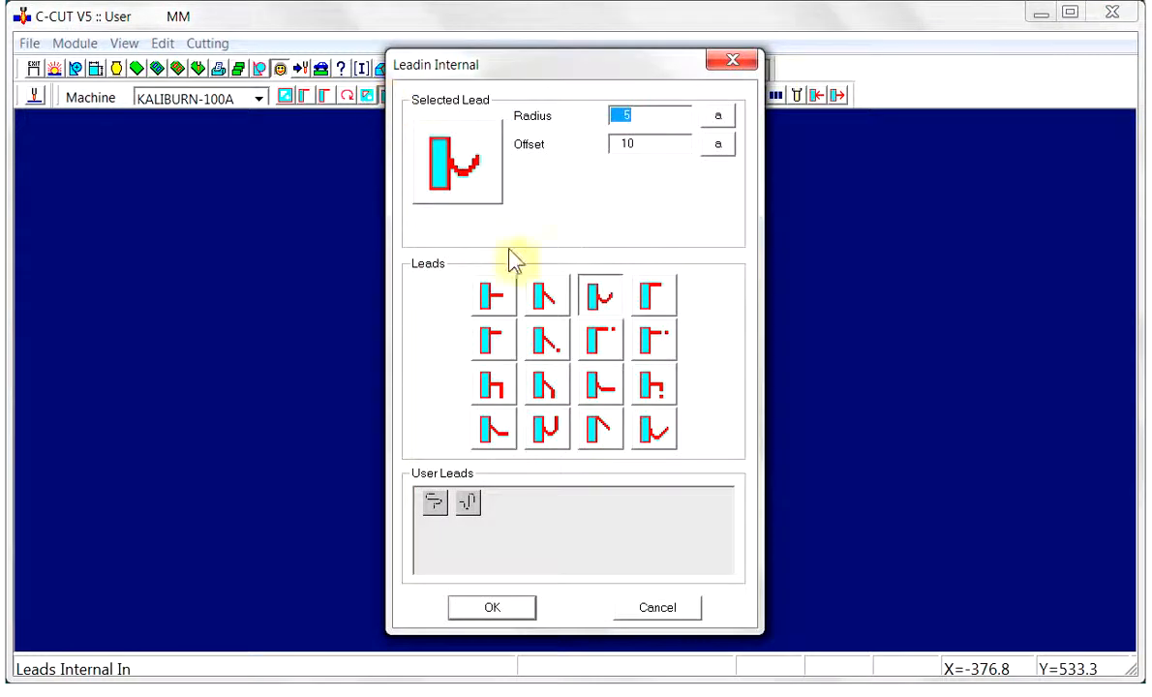
pyautogui.click(492, 610)
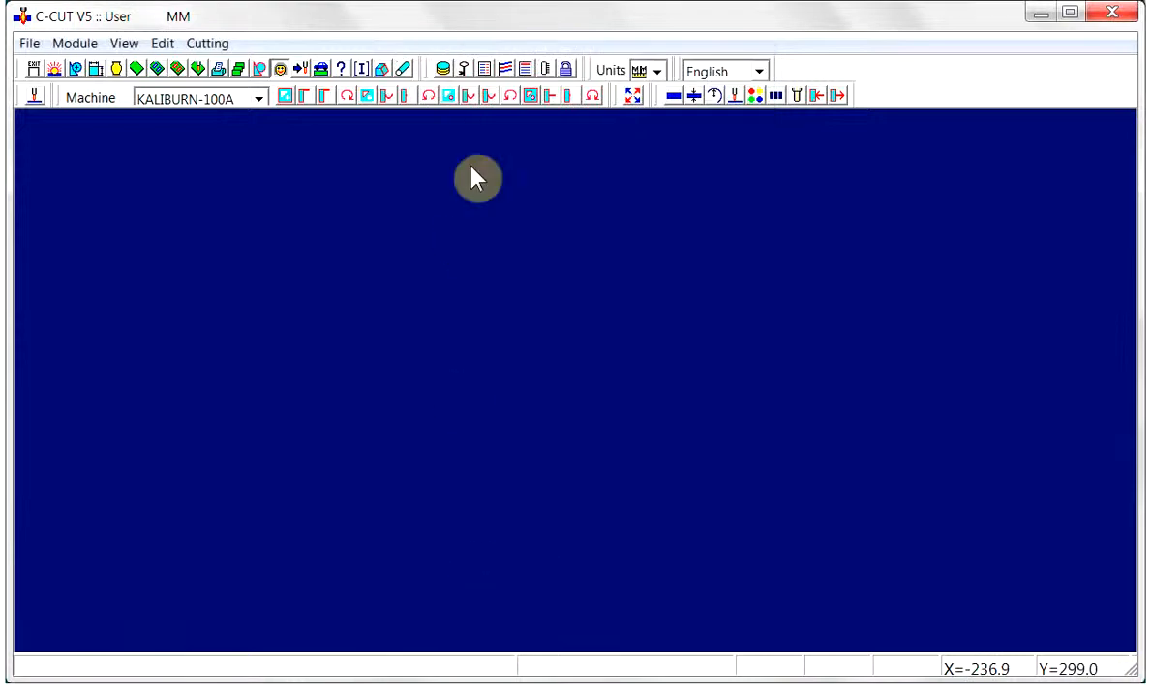
pyautogui.click(404, 95)
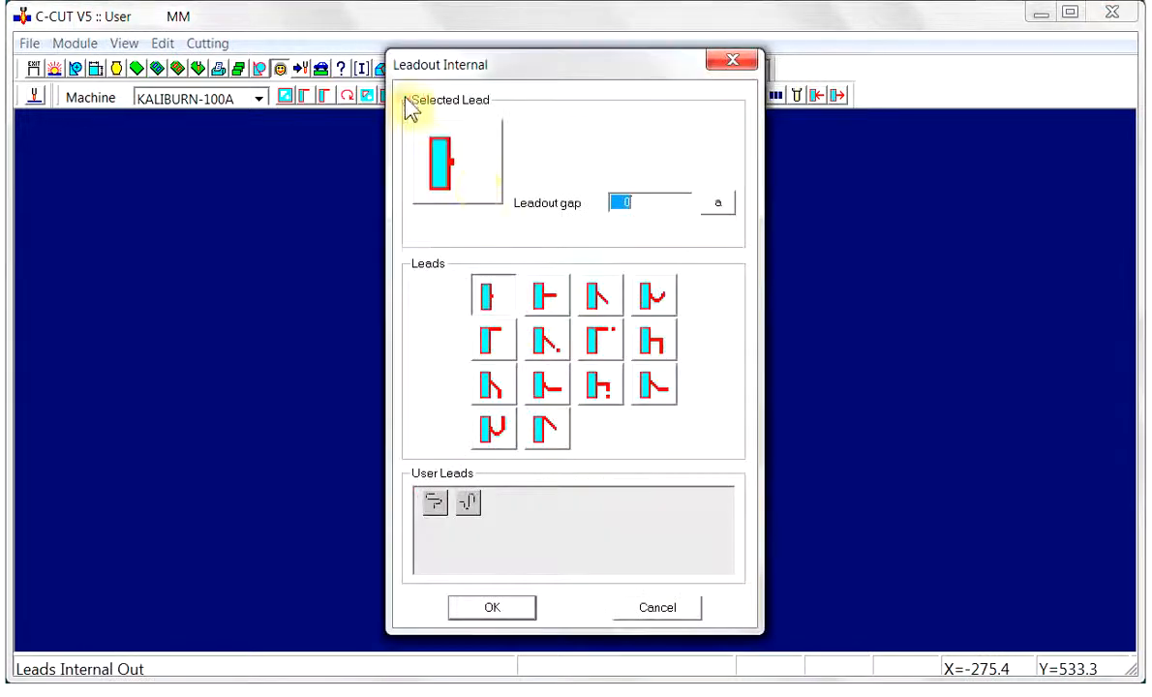
pyautogui.click(506, 614)
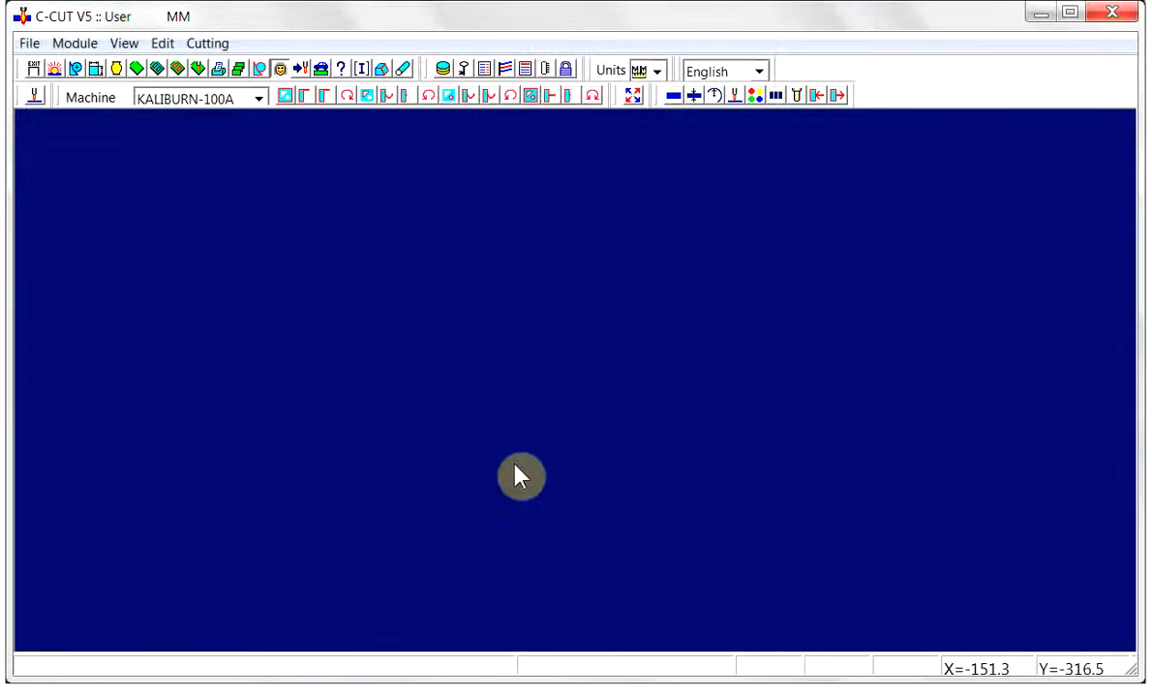
# Step: Examine the lead-in and lead-out settings for holes, including the lead-out gap
pyautogui.click(469, 96)
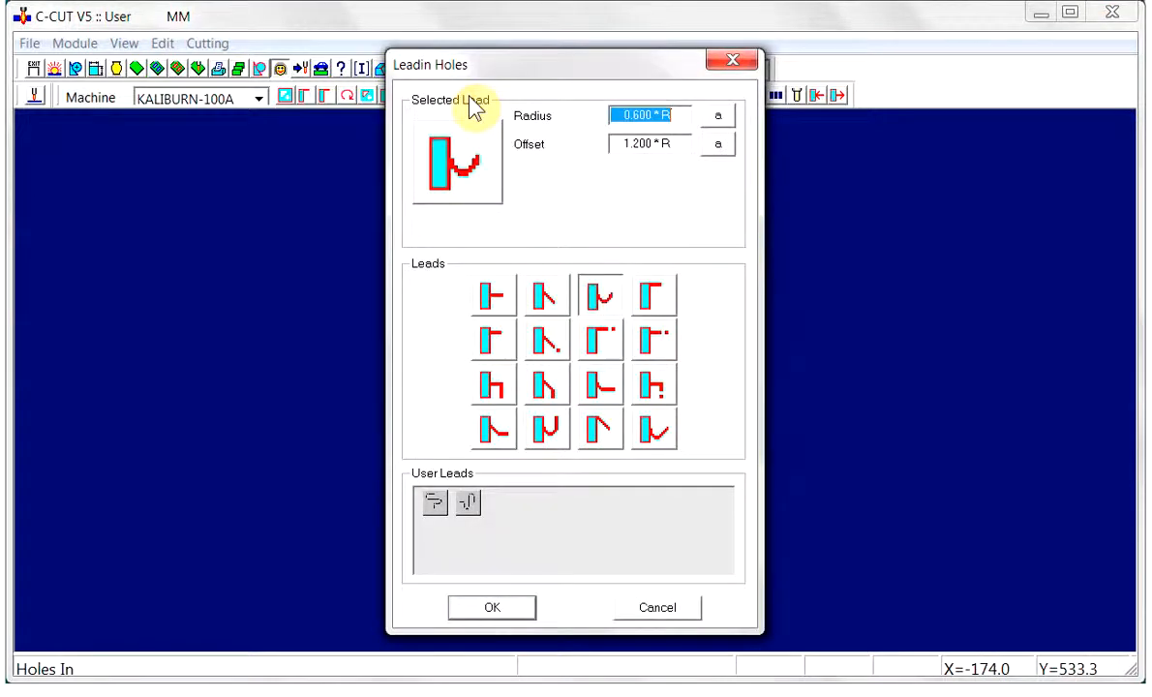
pyautogui.click(506, 613)
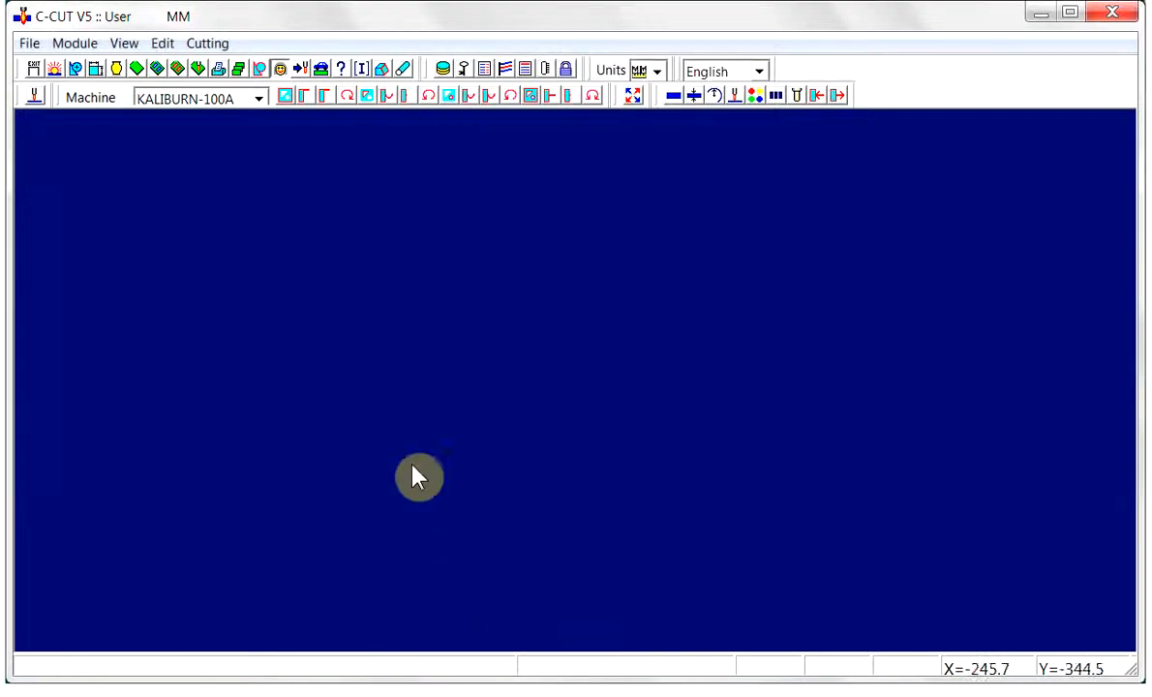
pyautogui.click(476, 99)
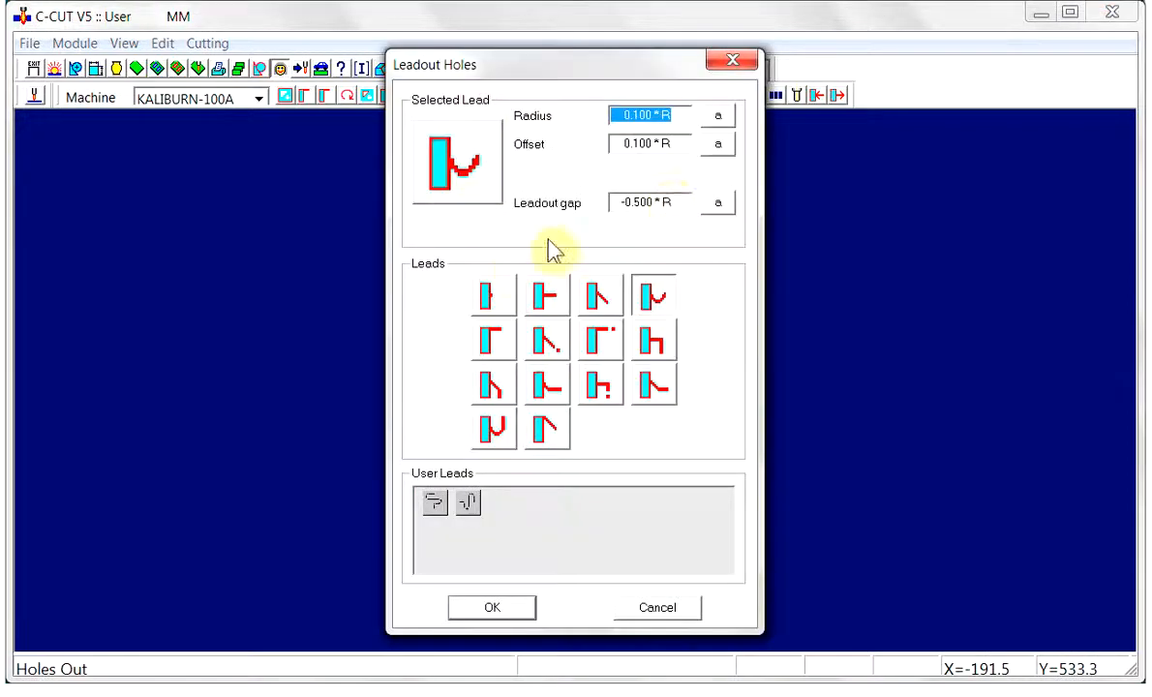
pyautogui.click(677, 202)
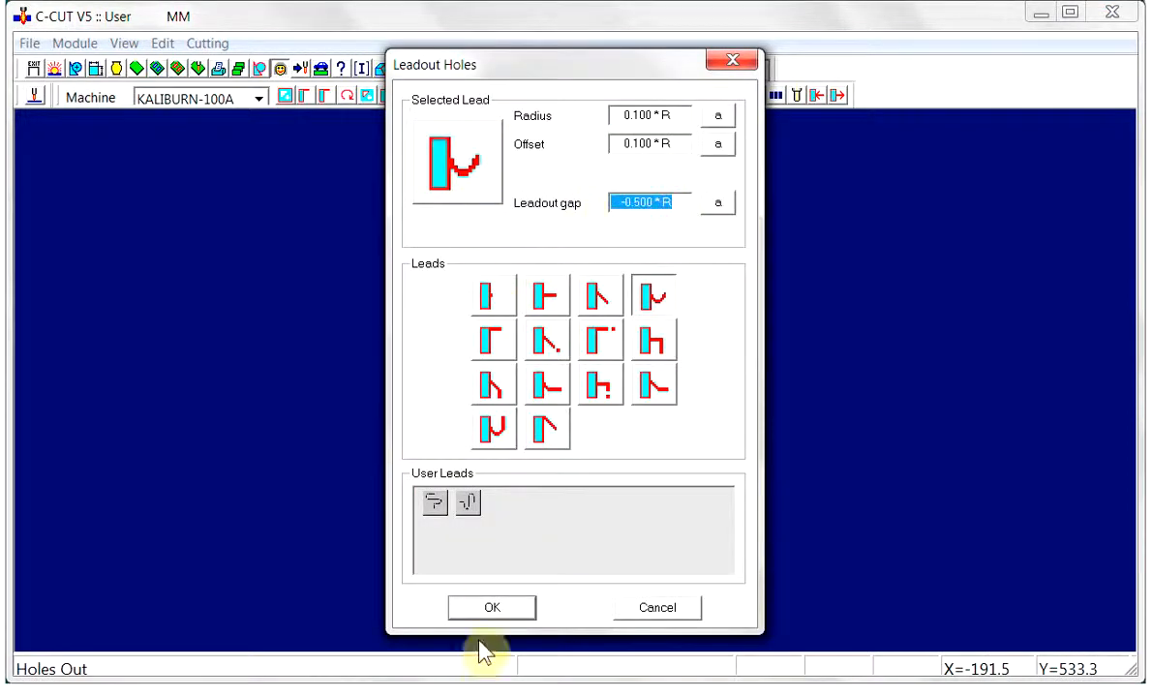
pyautogui.click(492, 609)
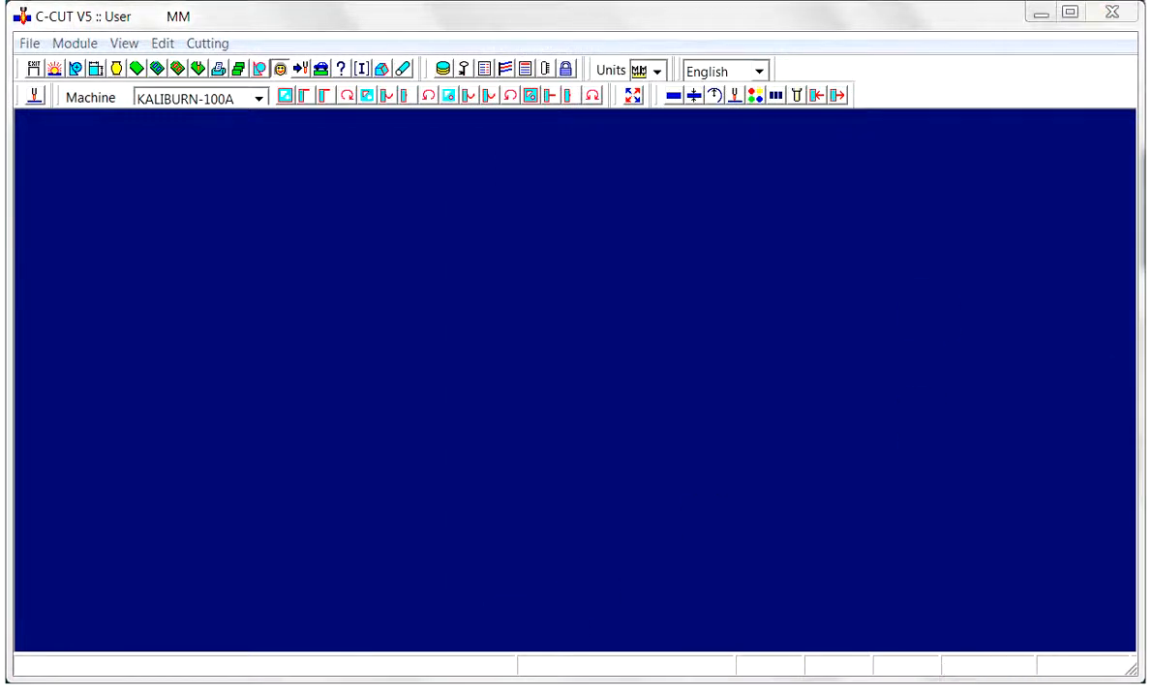
# Step: Switch to the Info module and review the per-machine values of the "Machine select in order 1 or 0" user attribute
pyautogui.click(361, 70)
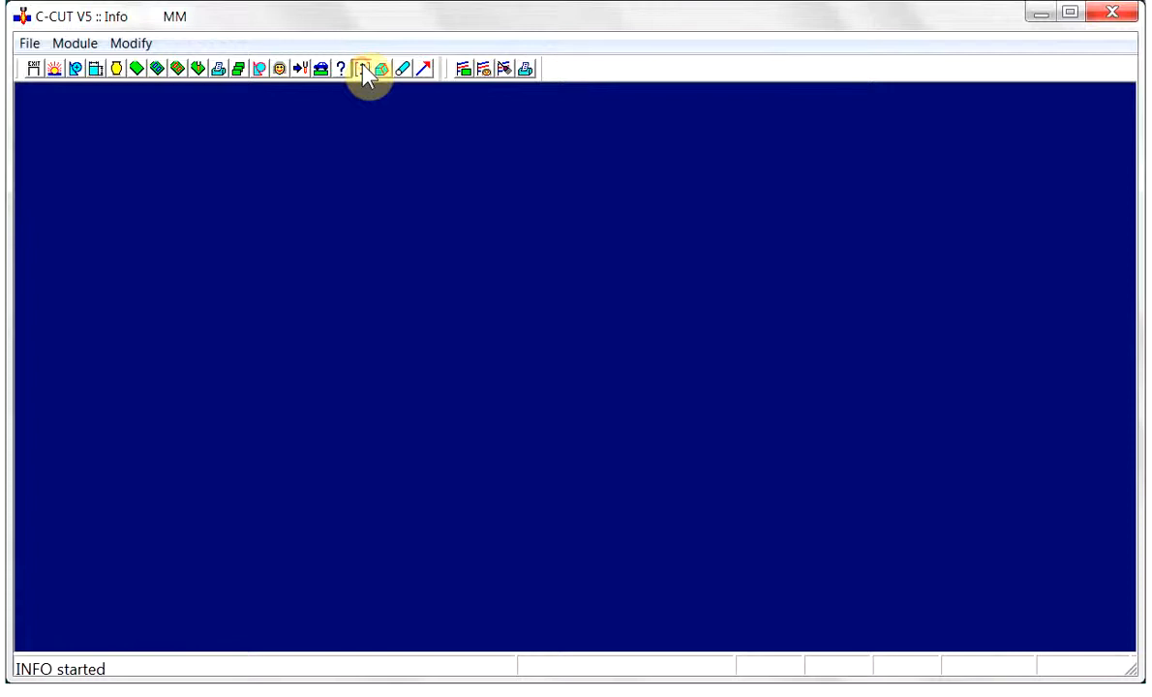
pyautogui.click(480, 68)
pyautogui.click(540, 145)
pyautogui.click(323, 511)
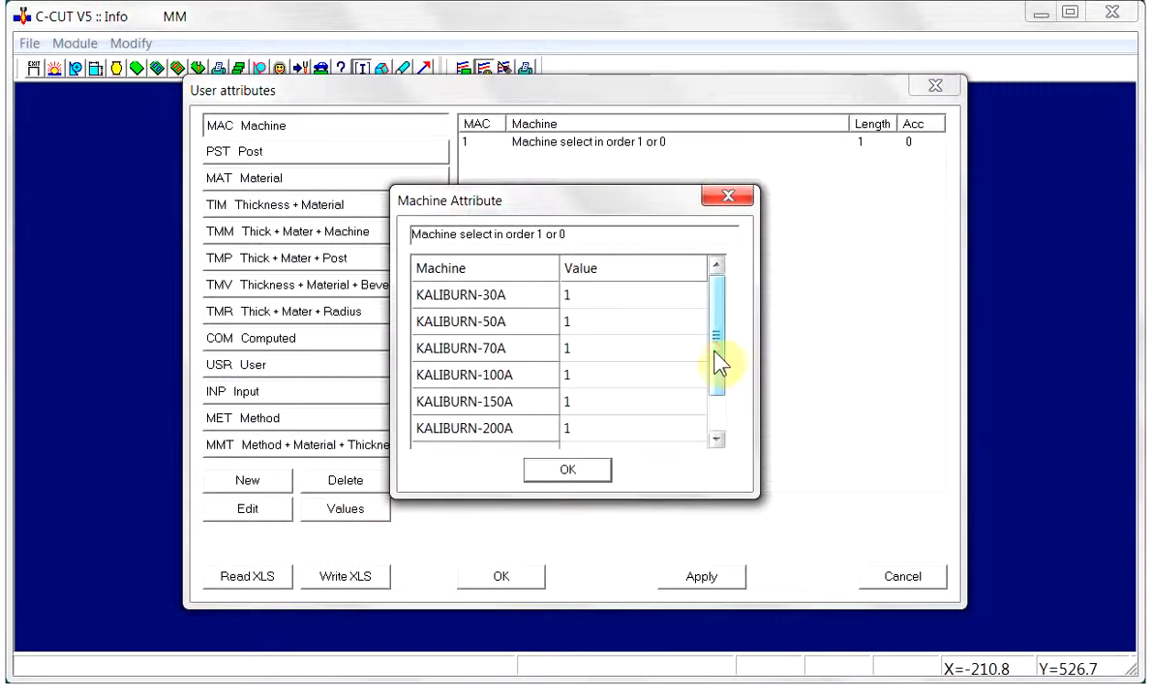
pyautogui.moveTo(718, 366); pyautogui.dragTo(722, 438)
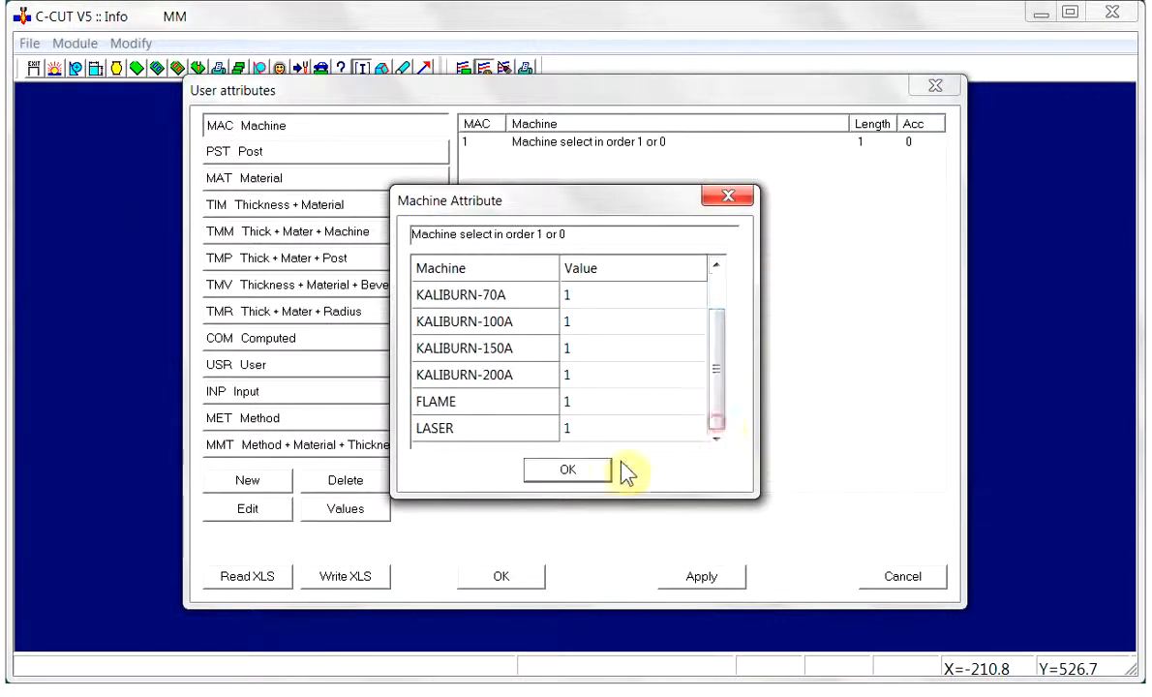
pyautogui.click(571, 470)
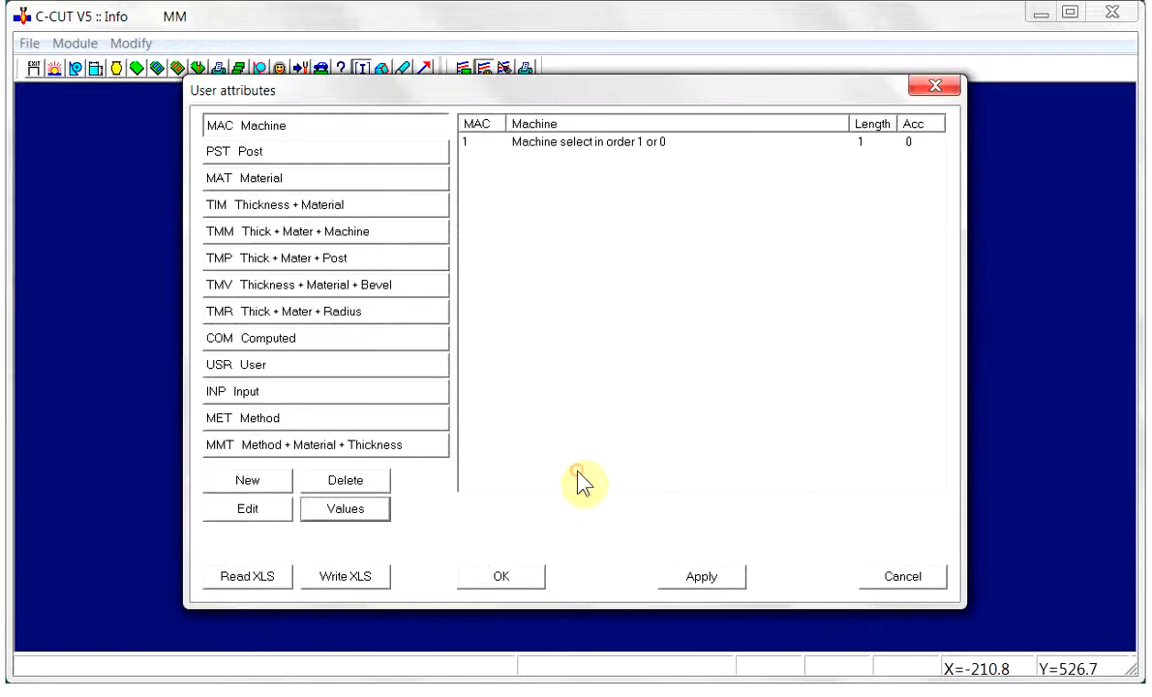
pyautogui.click(510, 577)
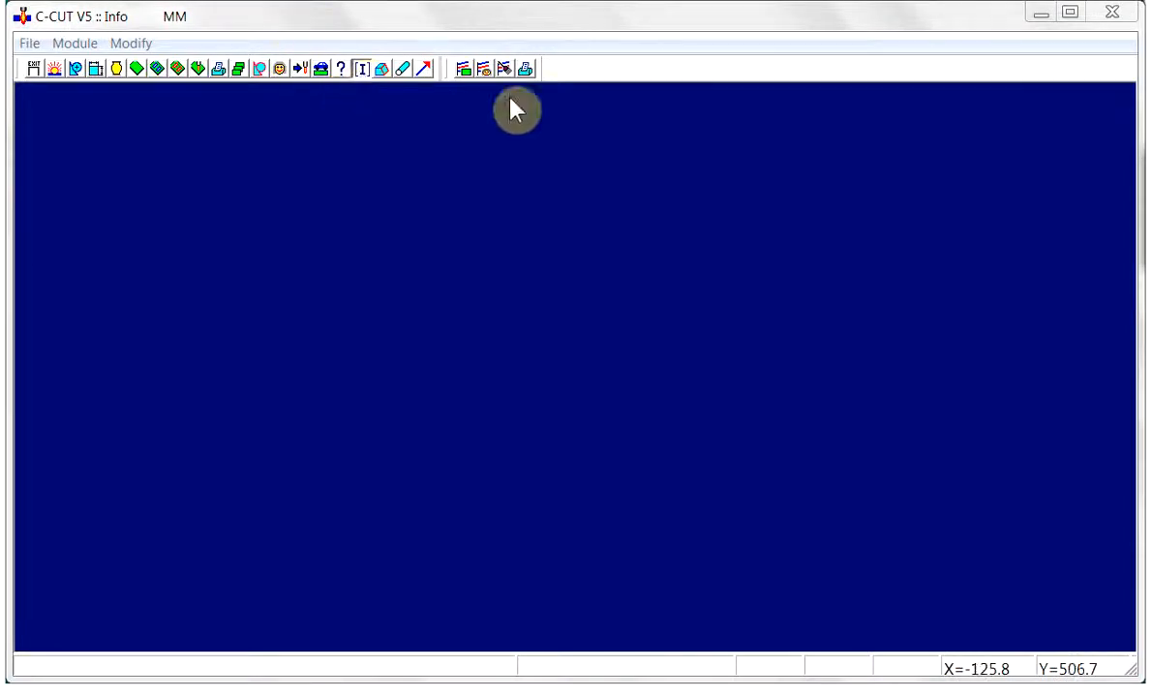
# Step: Review the TMM attribute "Part cutting feed mm/min" values by material and thickness for KALIBURN-100A and KALIBURN-200A
pyautogui.click(483, 69)
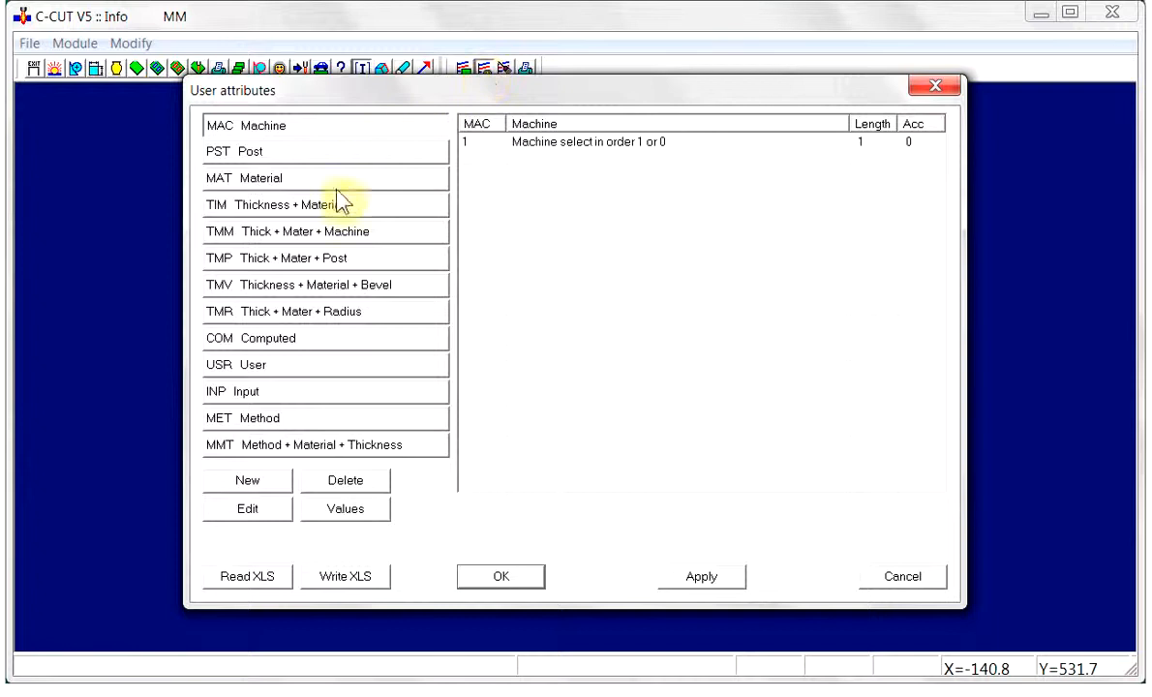
pyautogui.click(310, 235)
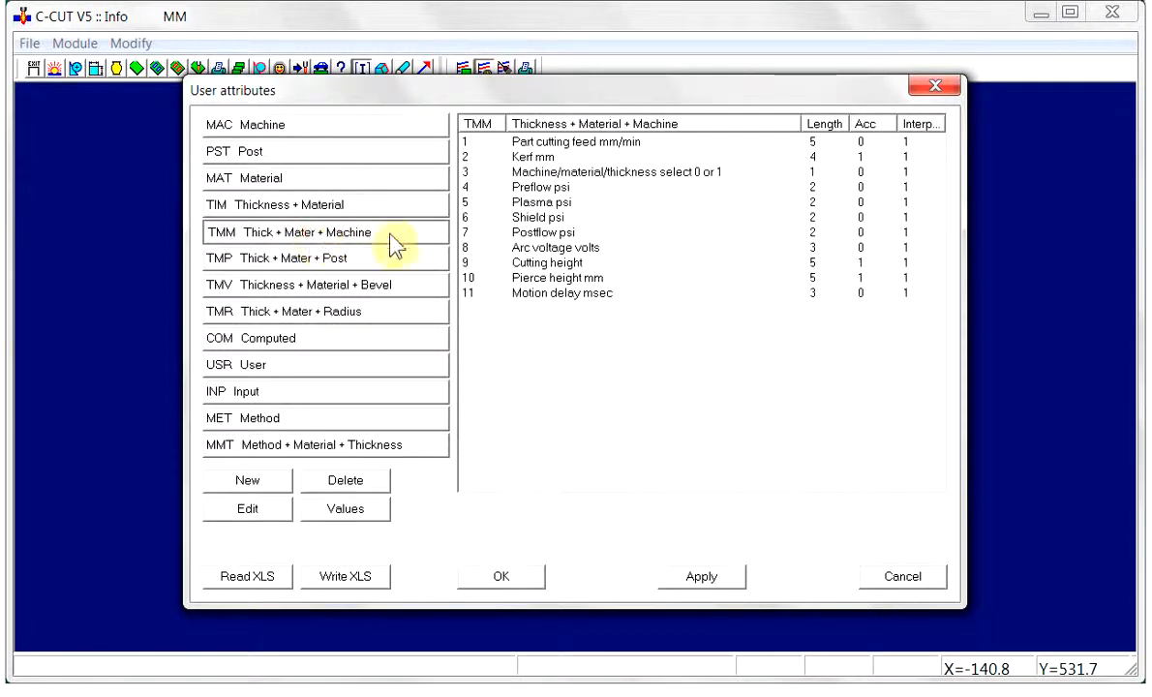
pyautogui.click(533, 142)
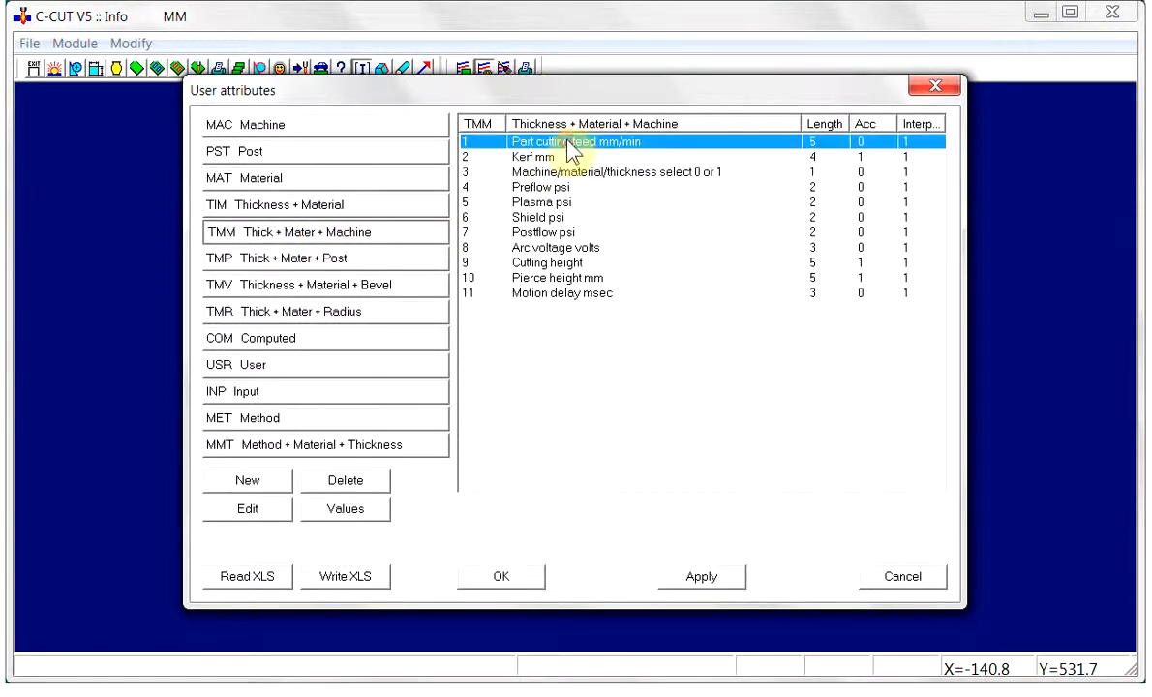
pyautogui.click(354, 508)
pyautogui.click(698, 239)
pyautogui.click(578, 300)
pyautogui.click(696, 238)
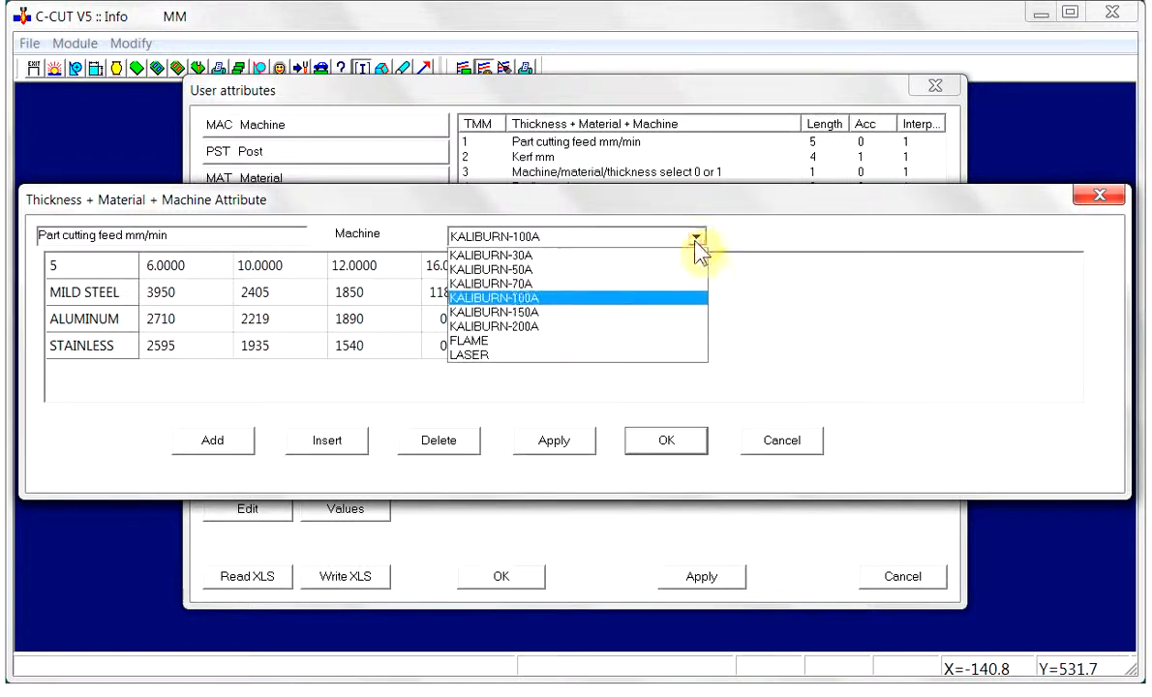
pyautogui.click(619, 327)
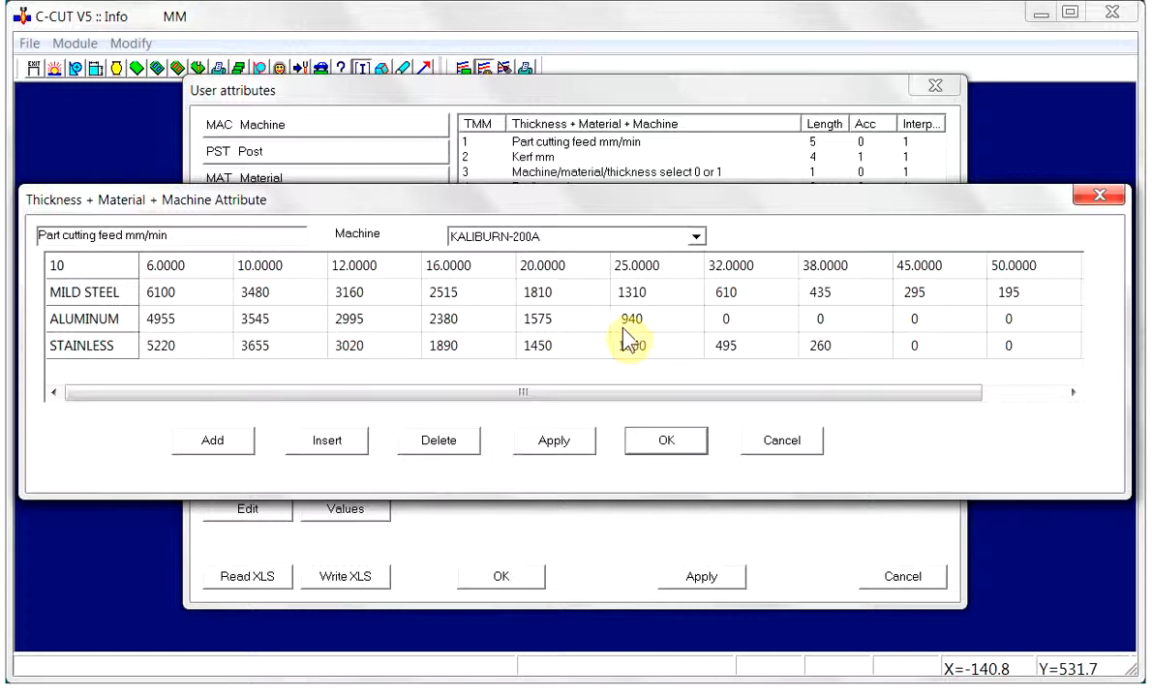
pyautogui.click(661, 447)
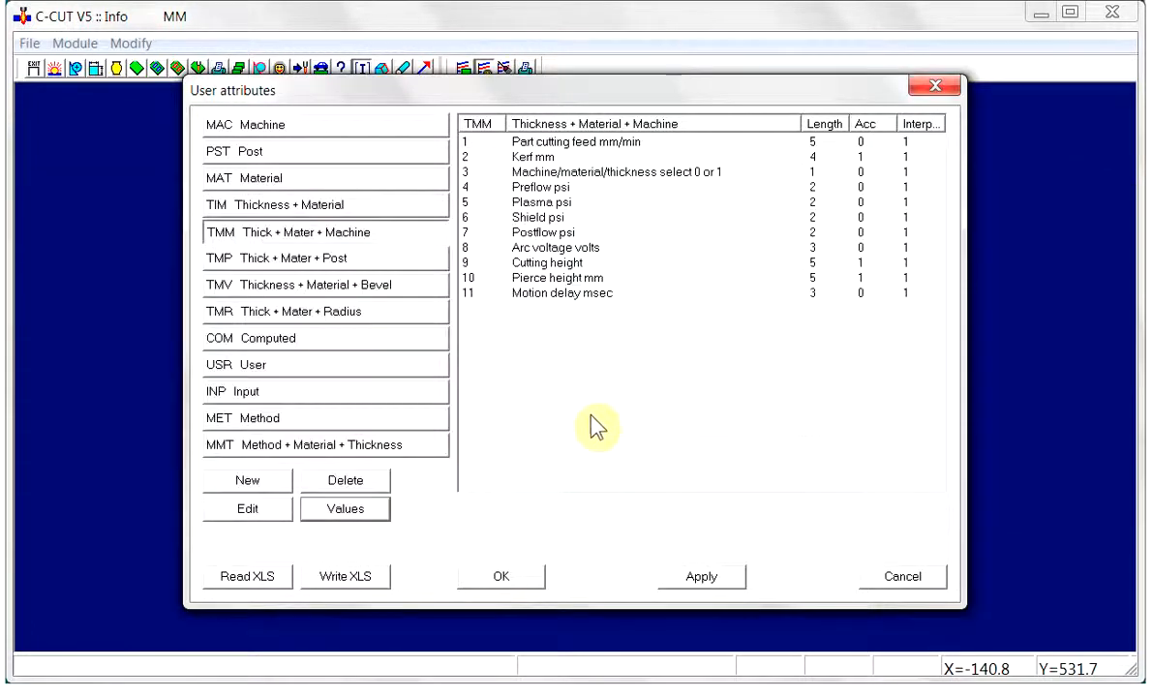
pyautogui.click(502, 579)
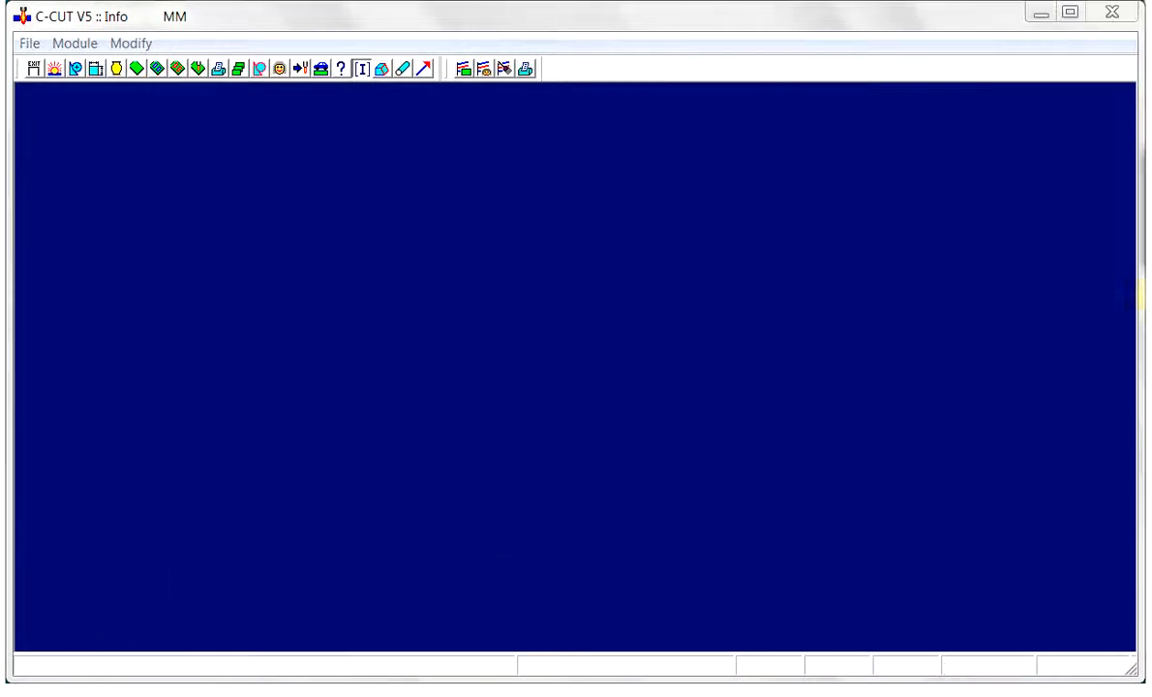
# Step: Review the TMM attribute "Kerf mm" values by material and thickness for KALIBURN-100A and KALIBURN-200A
pyautogui.click(483, 69)
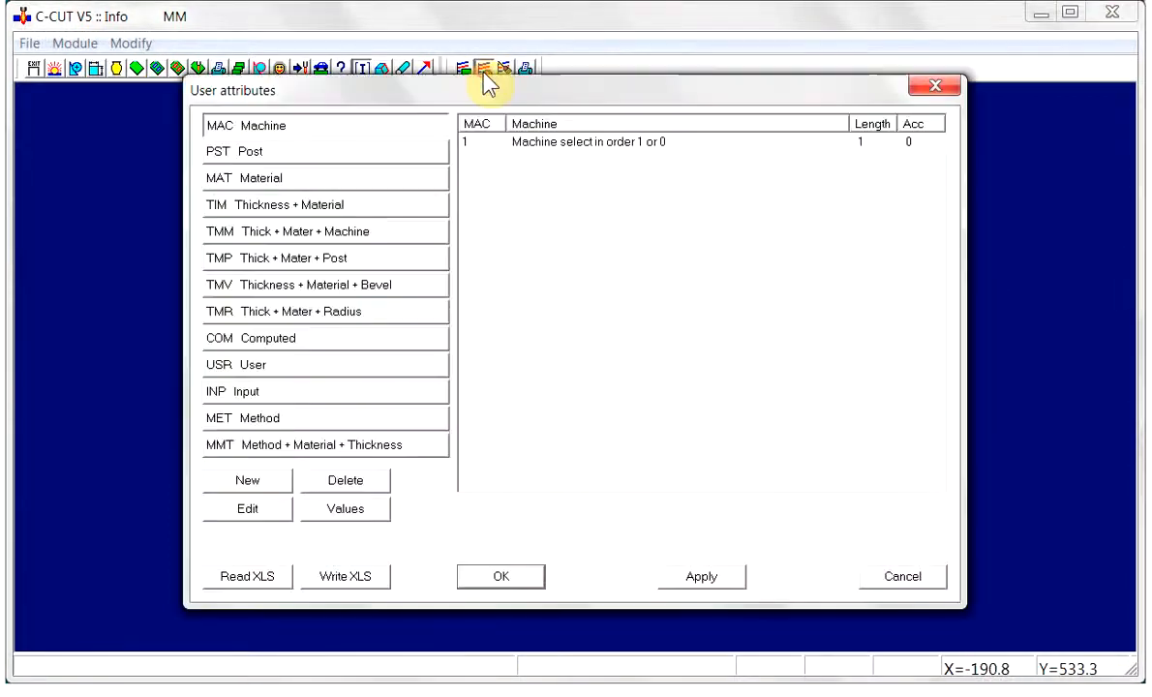
pyautogui.click(298, 234)
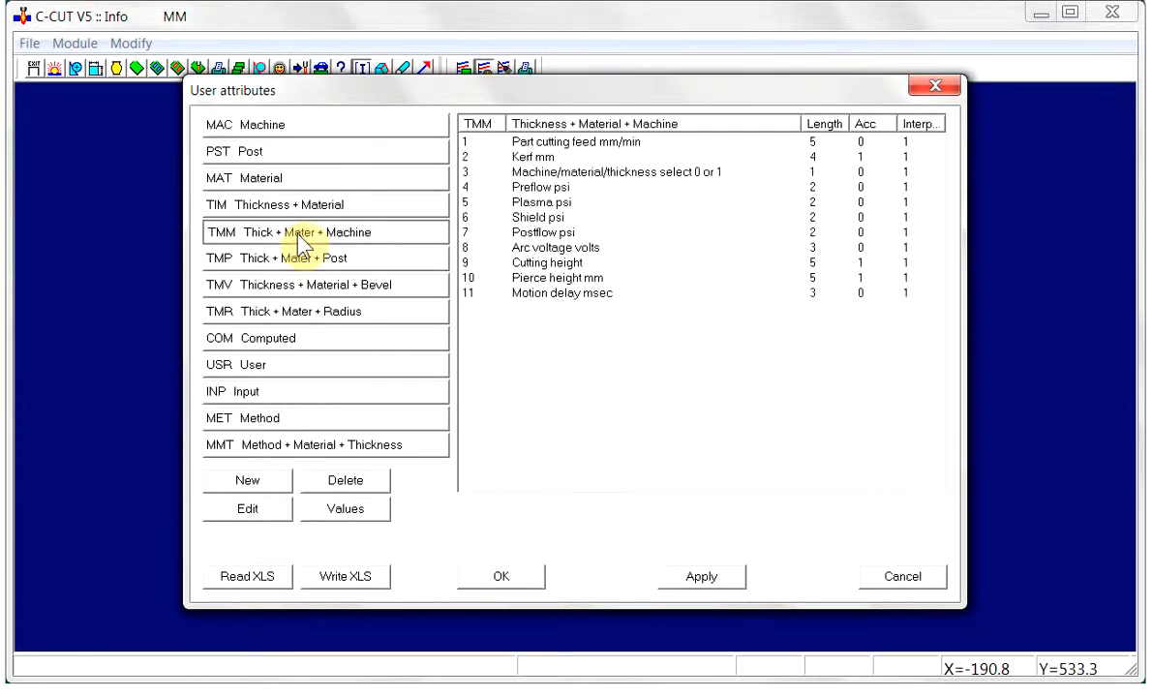
pyautogui.click(531, 157)
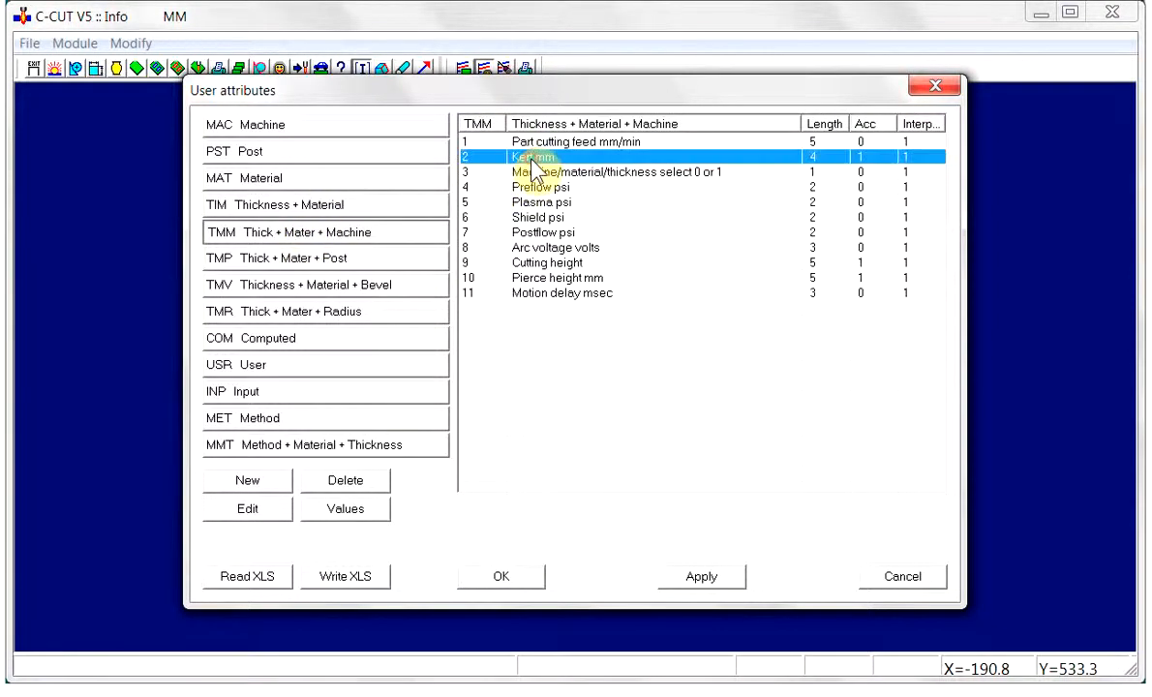
pyautogui.click(362, 511)
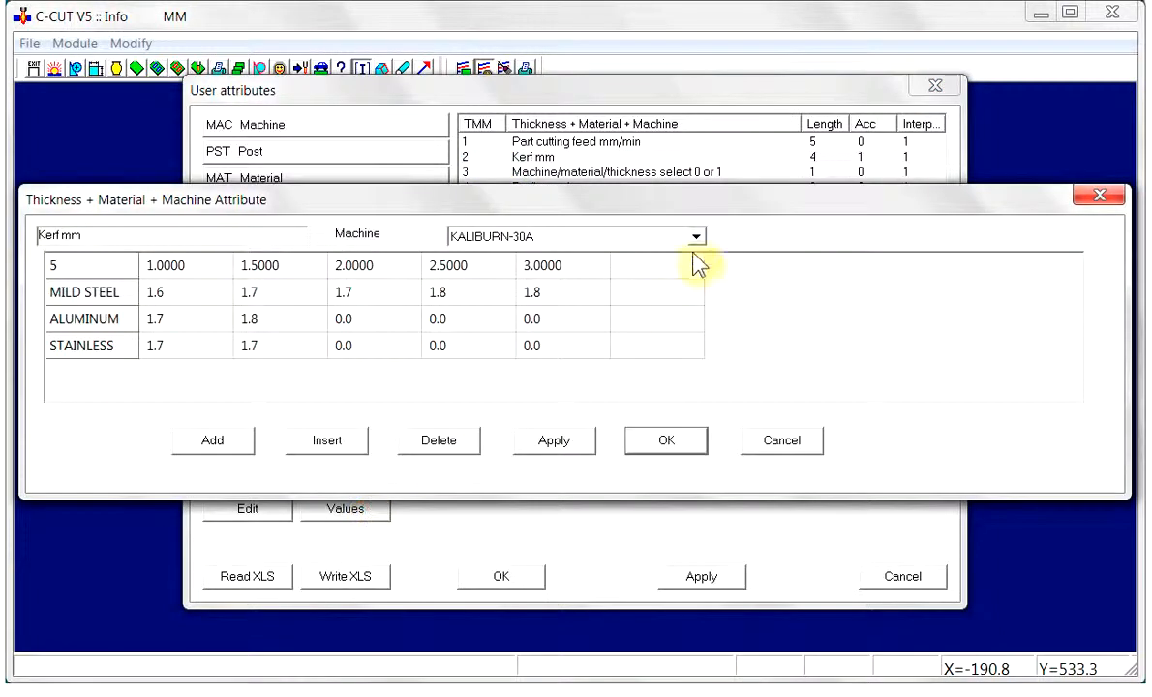
pyautogui.click(697, 239)
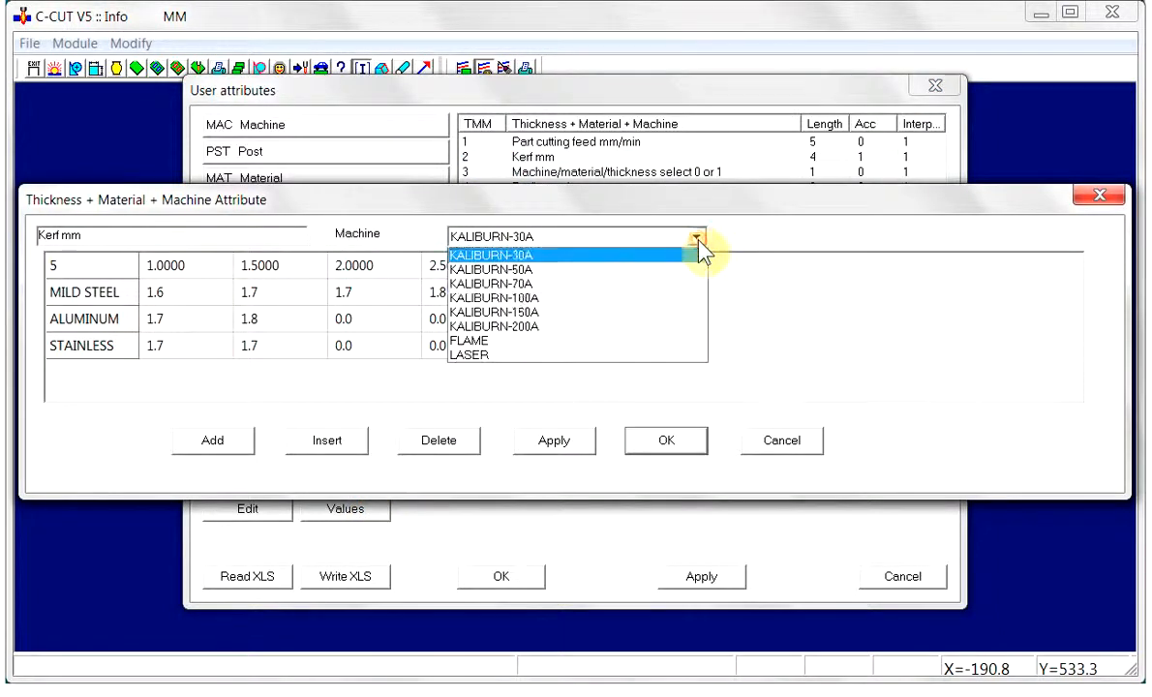
pyautogui.click(632, 300)
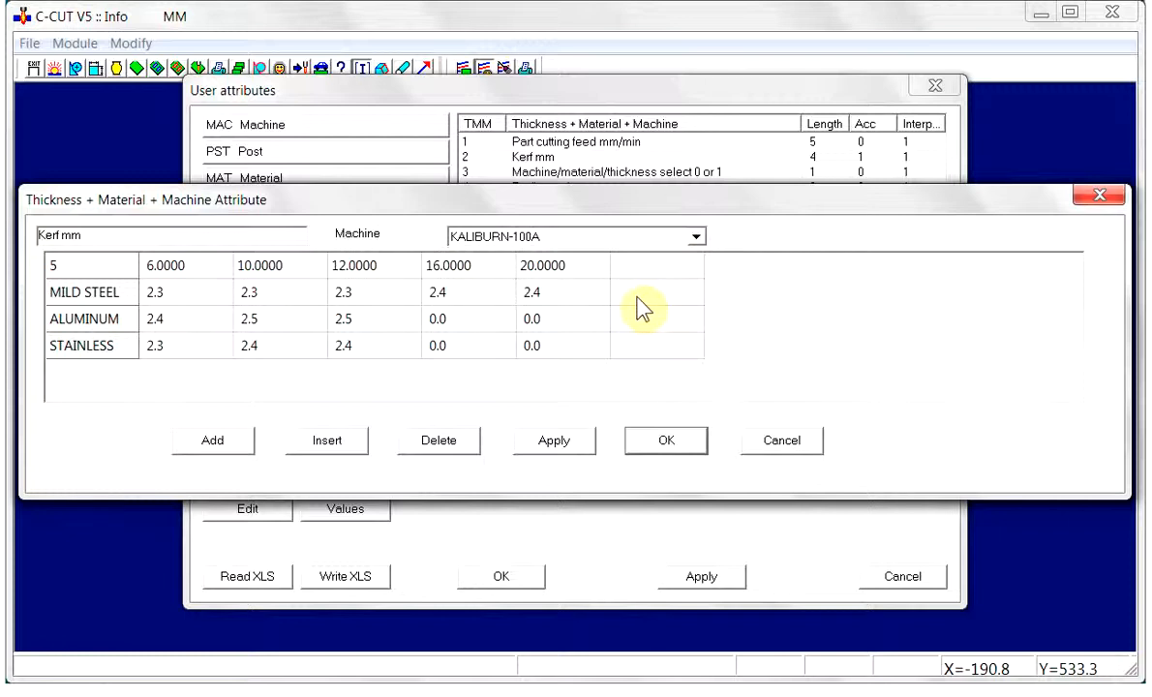
pyautogui.click(697, 237)
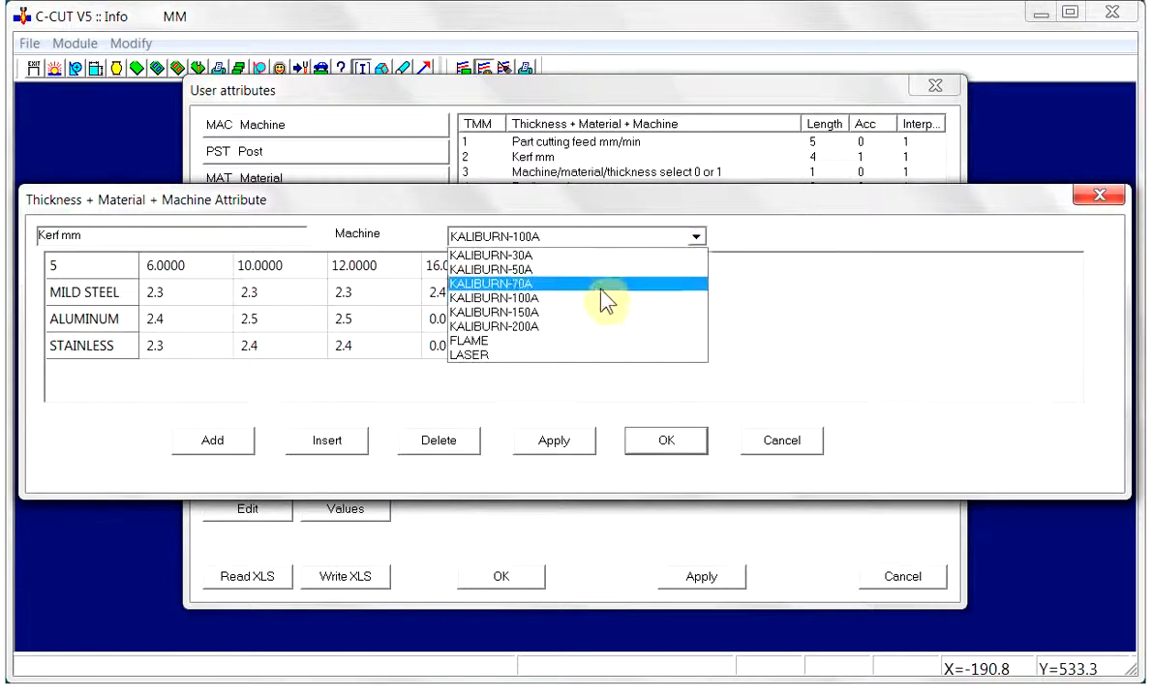
pyautogui.click(597, 329)
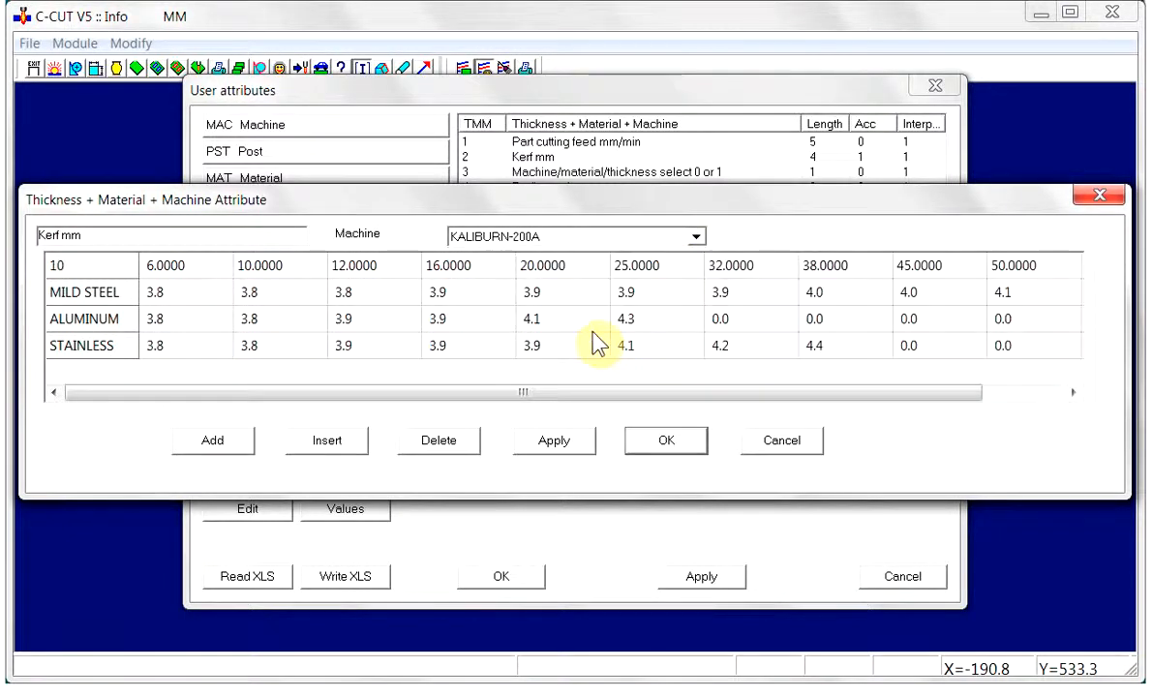
pyautogui.click(667, 443)
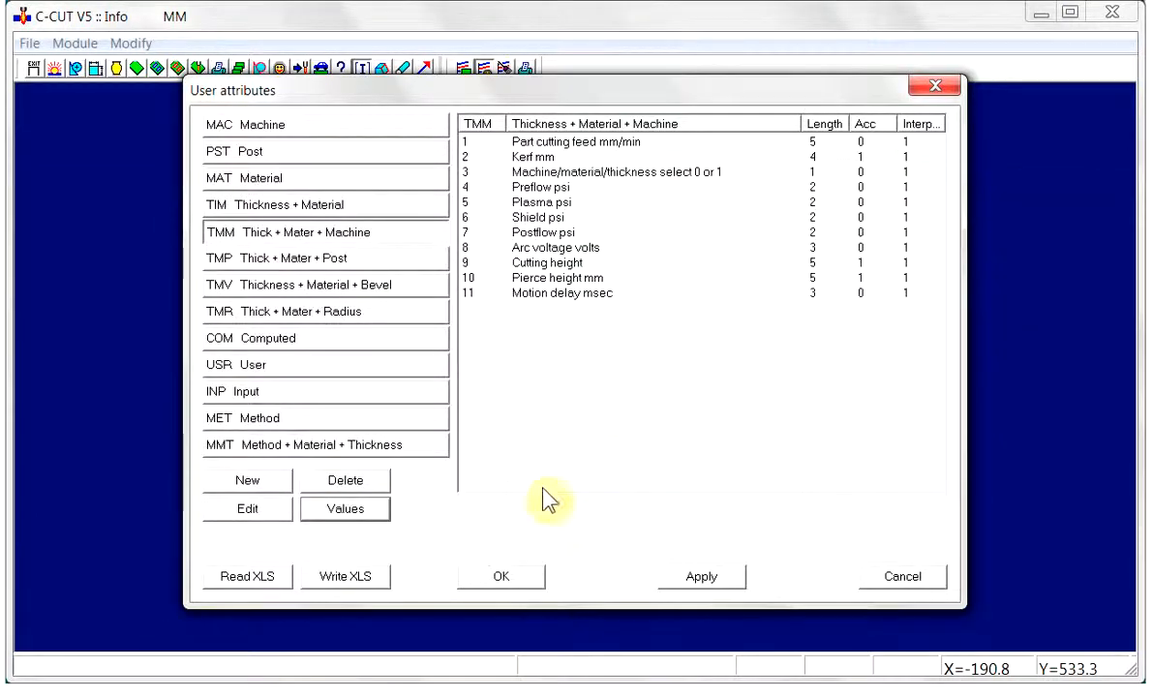
pyautogui.click(513, 578)
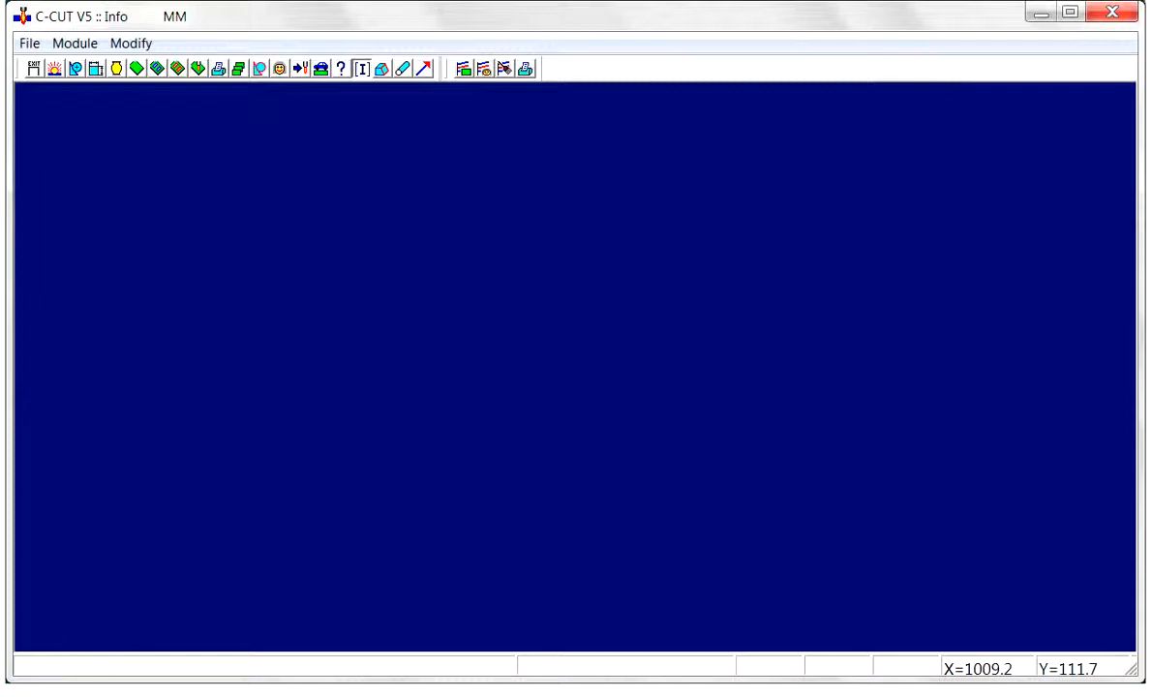
# Step: Review the TMM attribute "Machine/material/thickness select 0 or 1" values for KALIBURN-100A and KALIBURN-200A
pyautogui.click(485, 70)
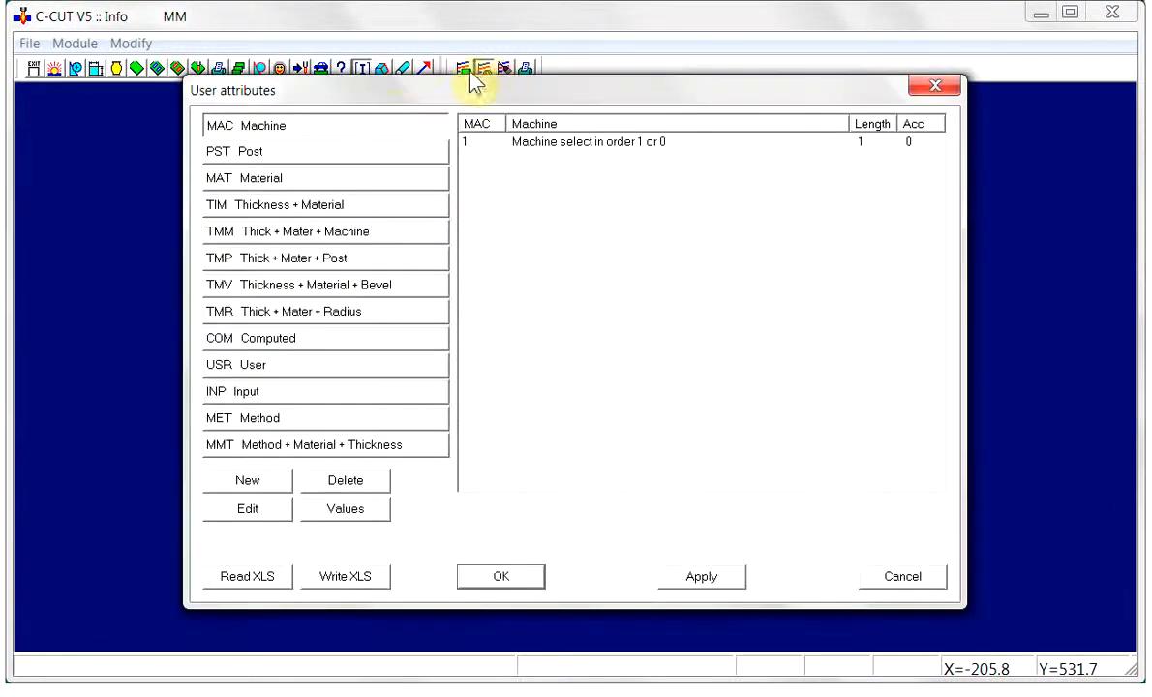
pyautogui.click(316, 233)
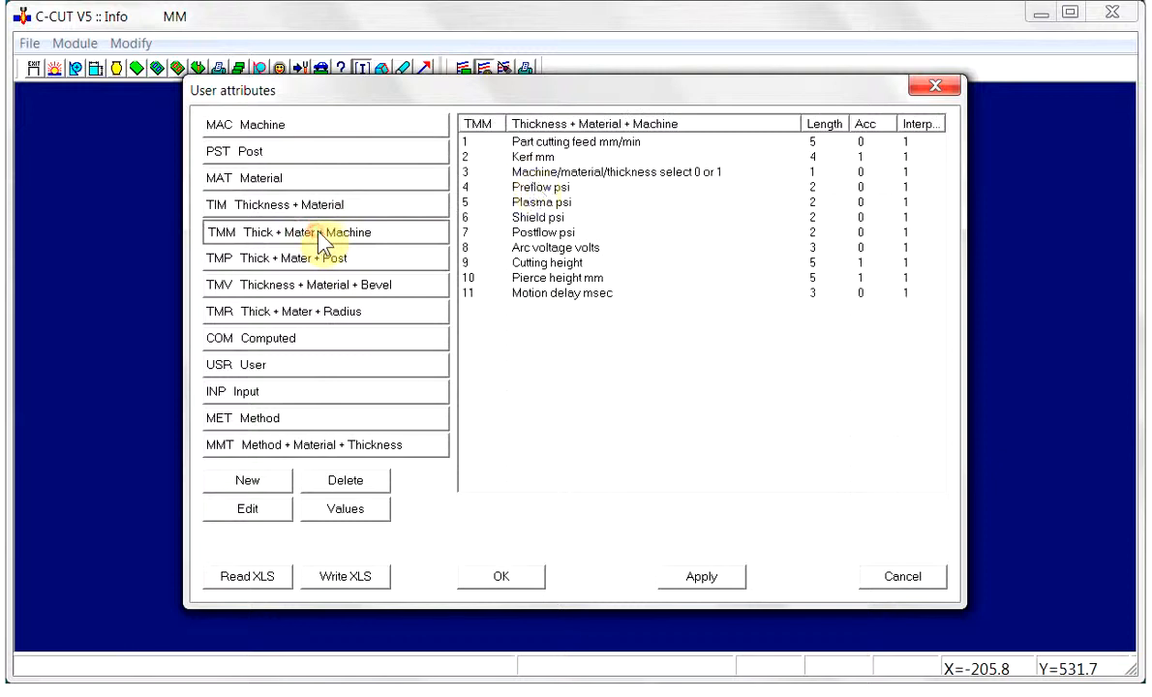
pyautogui.click(553, 174)
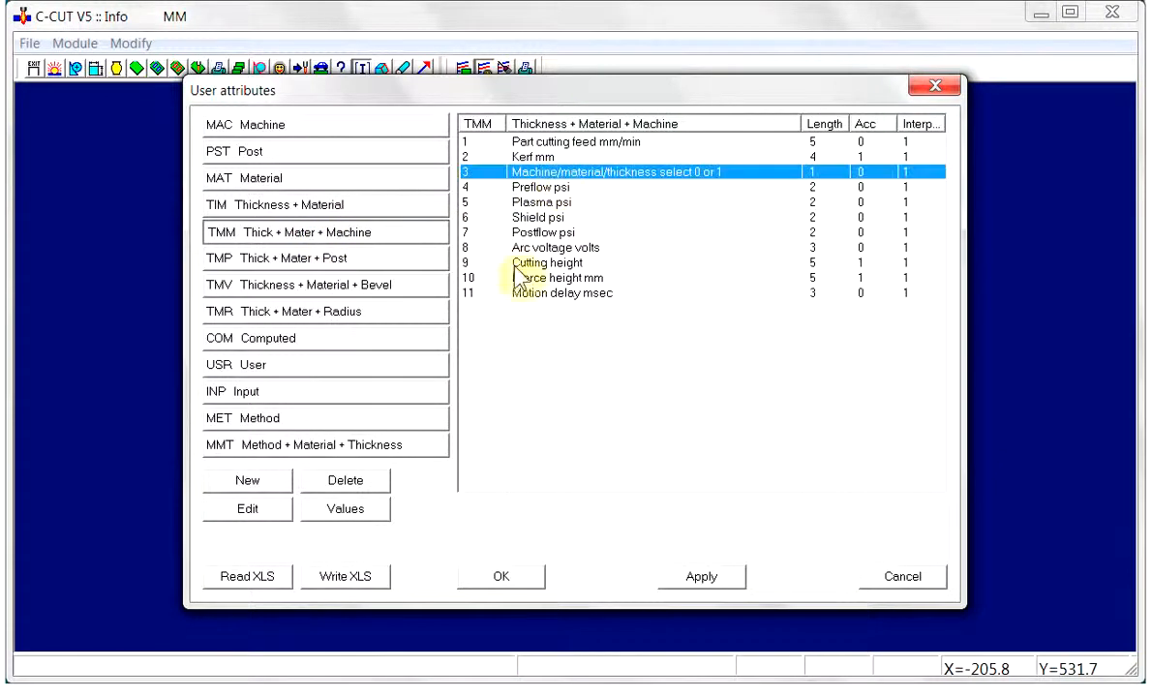
pyautogui.click(343, 511)
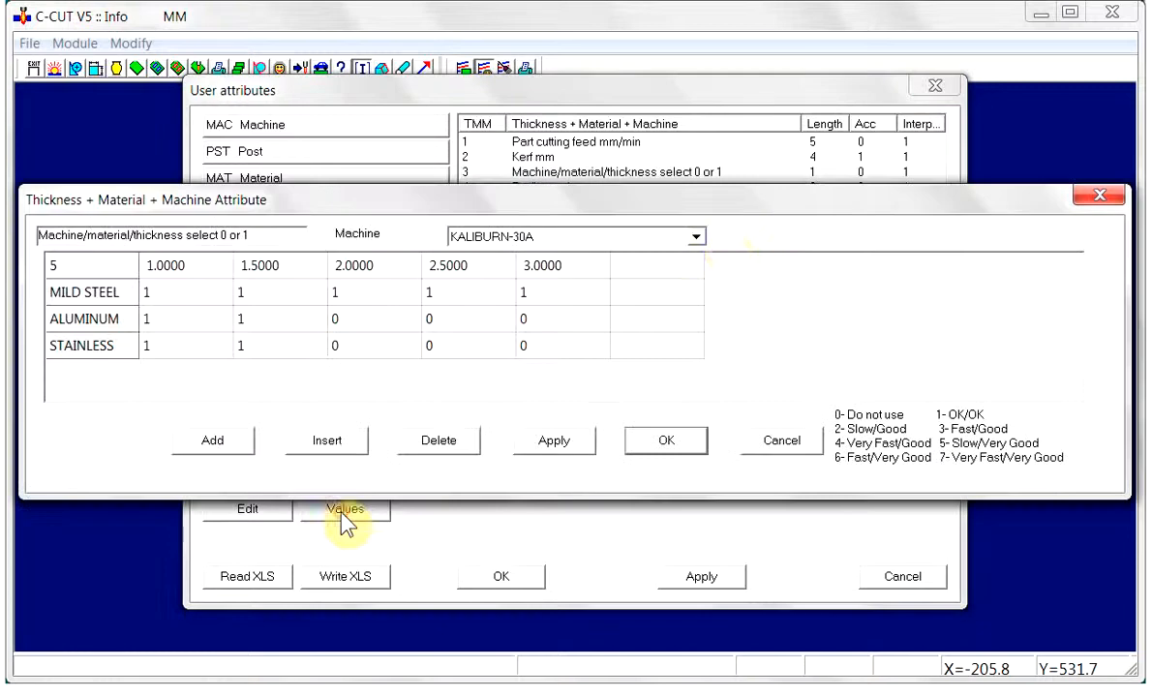
pyautogui.click(697, 237)
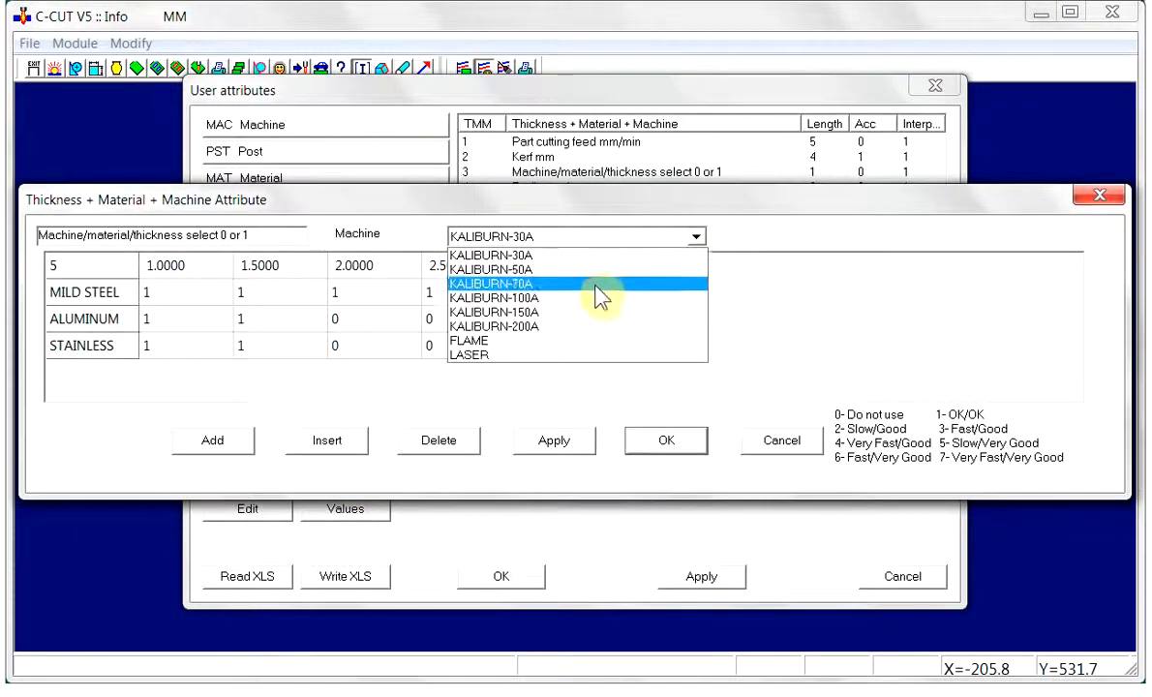
pyautogui.click(596, 305)
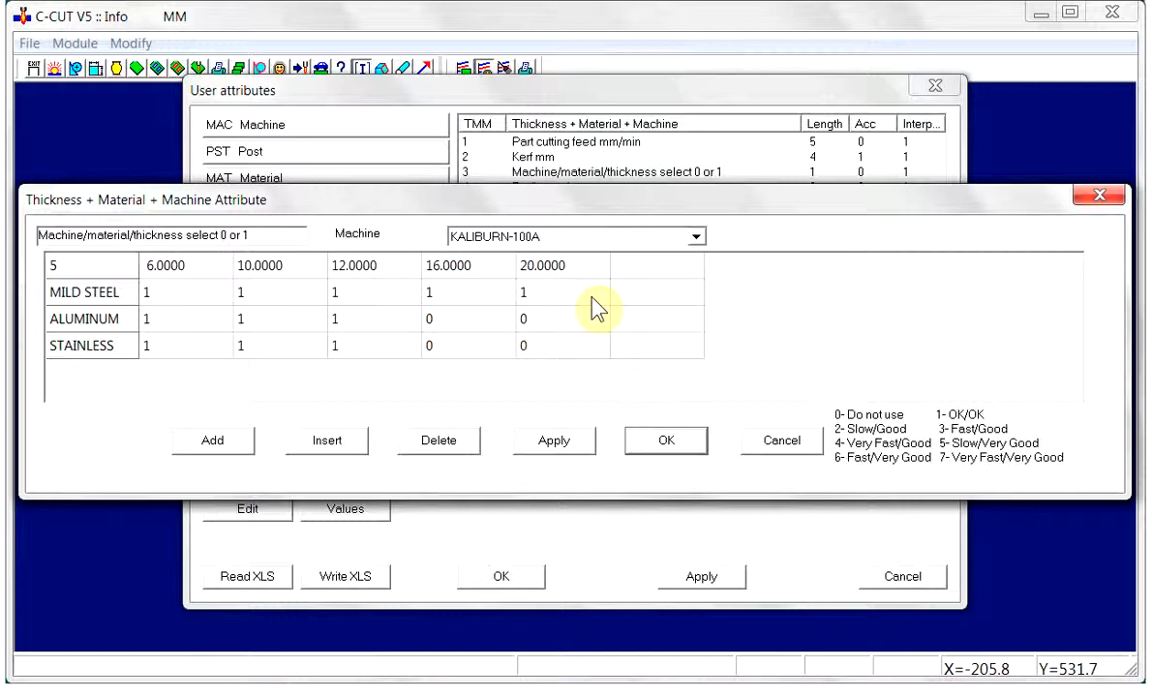
pyautogui.click(697, 237)
pyautogui.click(636, 328)
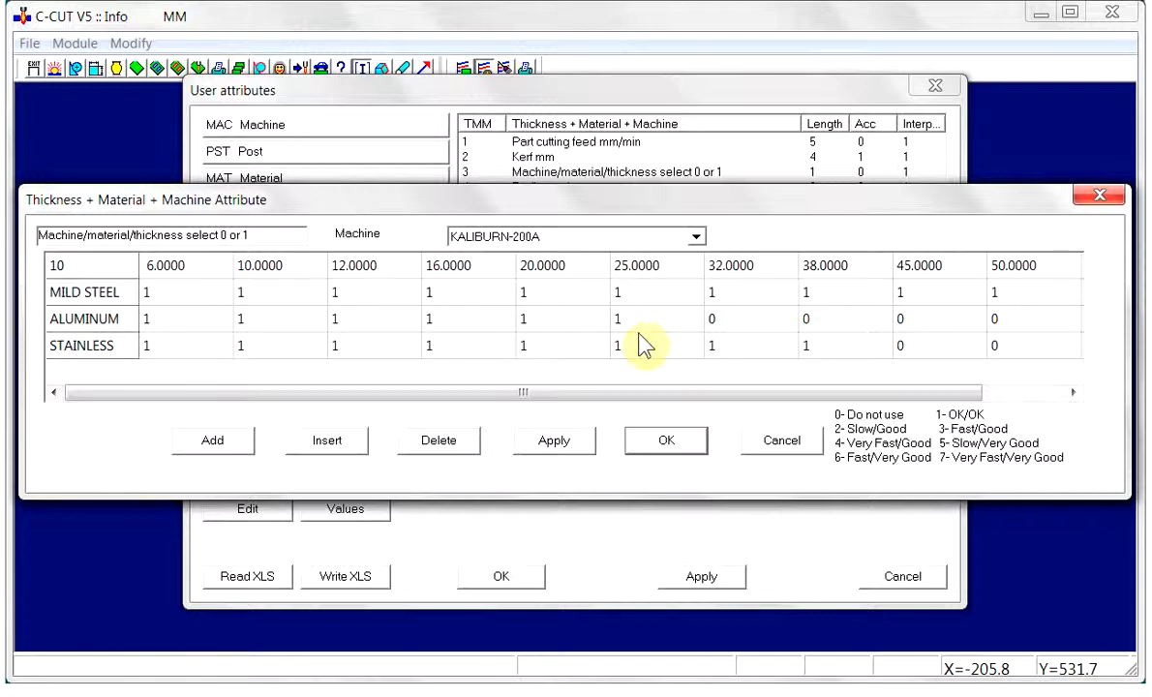
pyautogui.click(670, 443)
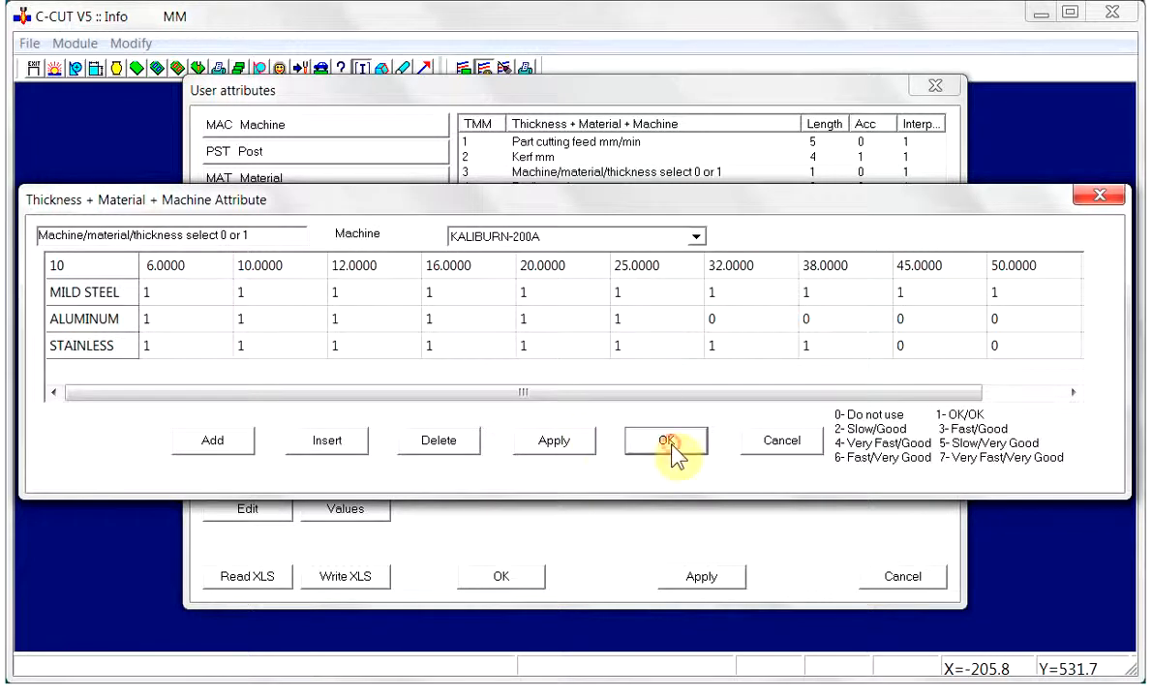
pyautogui.click(514, 580)
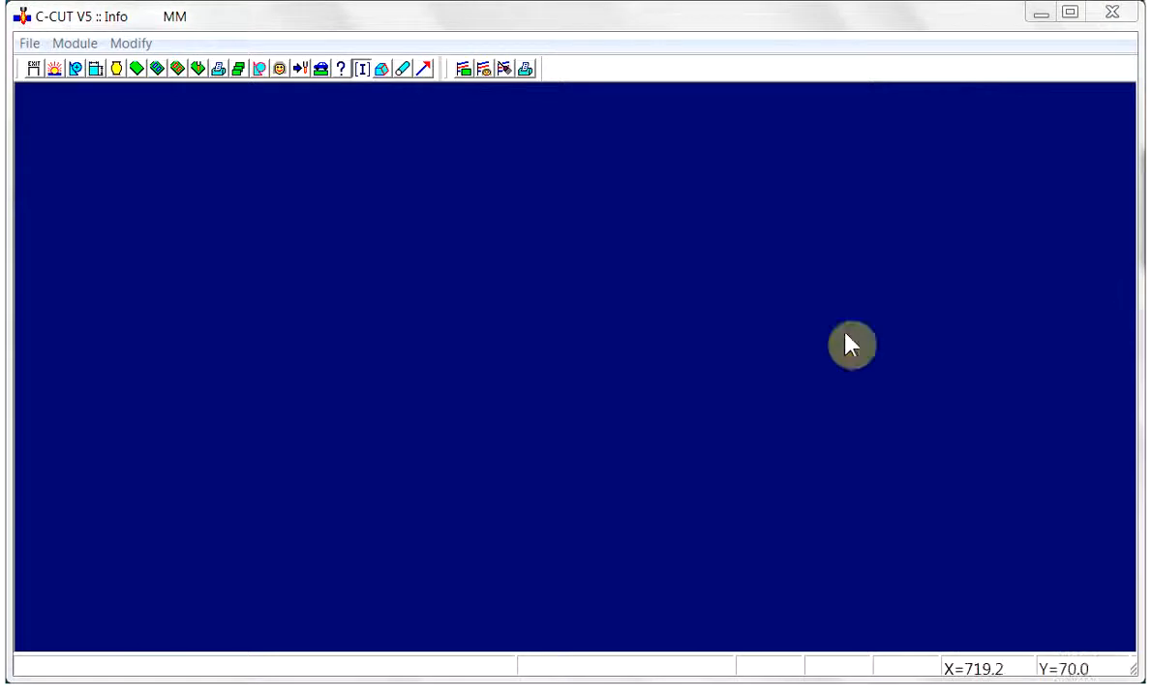
# Step: Switch to the User module and set the Order Control default Offset Between Nested Parts to the order attribute Thickness, [ORD1]
pyautogui.click(280, 69)
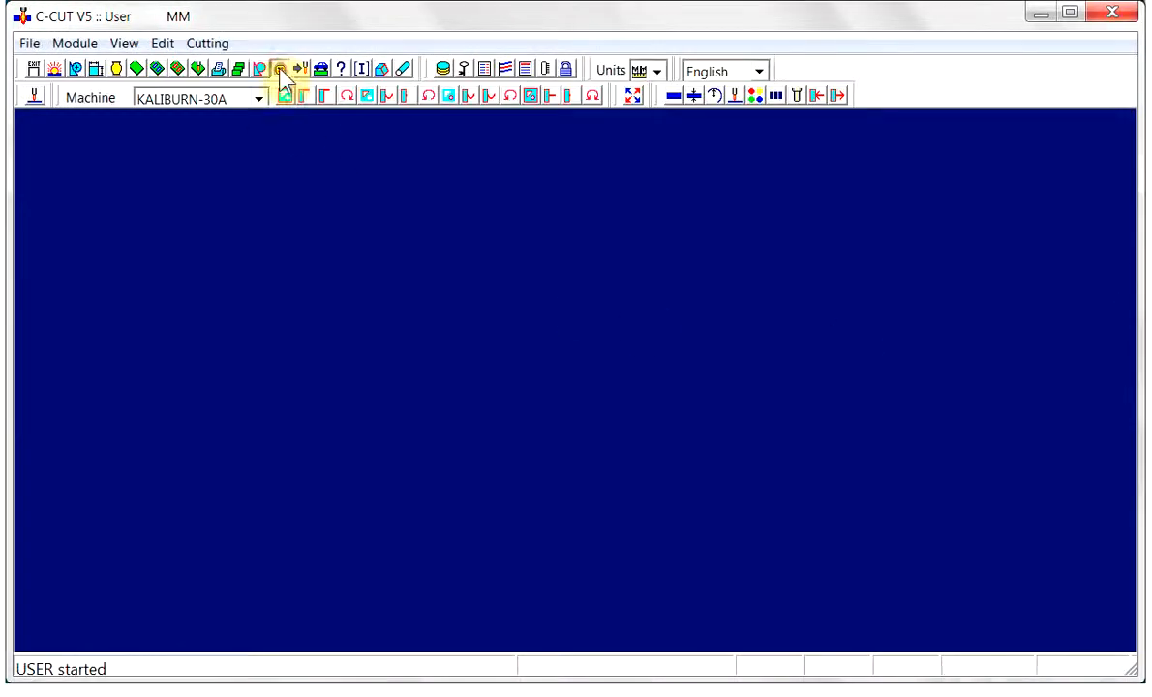
pyautogui.click(484, 71)
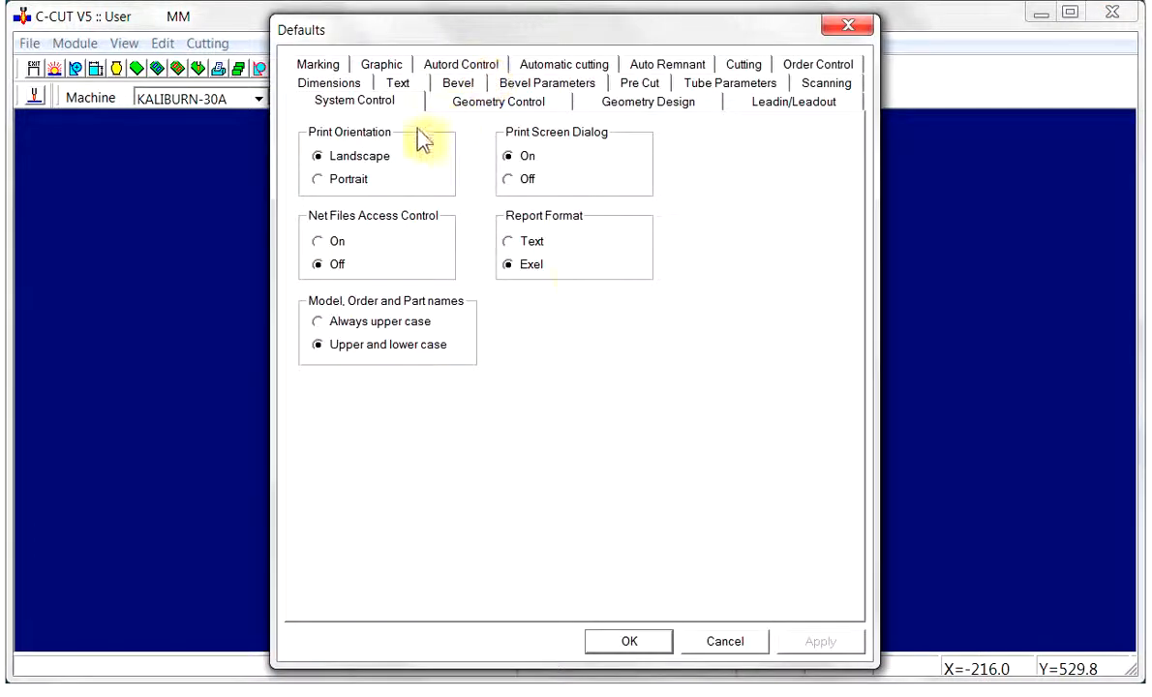
pyautogui.click(811, 68)
pyautogui.moveTo(606, 160); pyautogui.dragTo(514, 149)
pyautogui.click(684, 165)
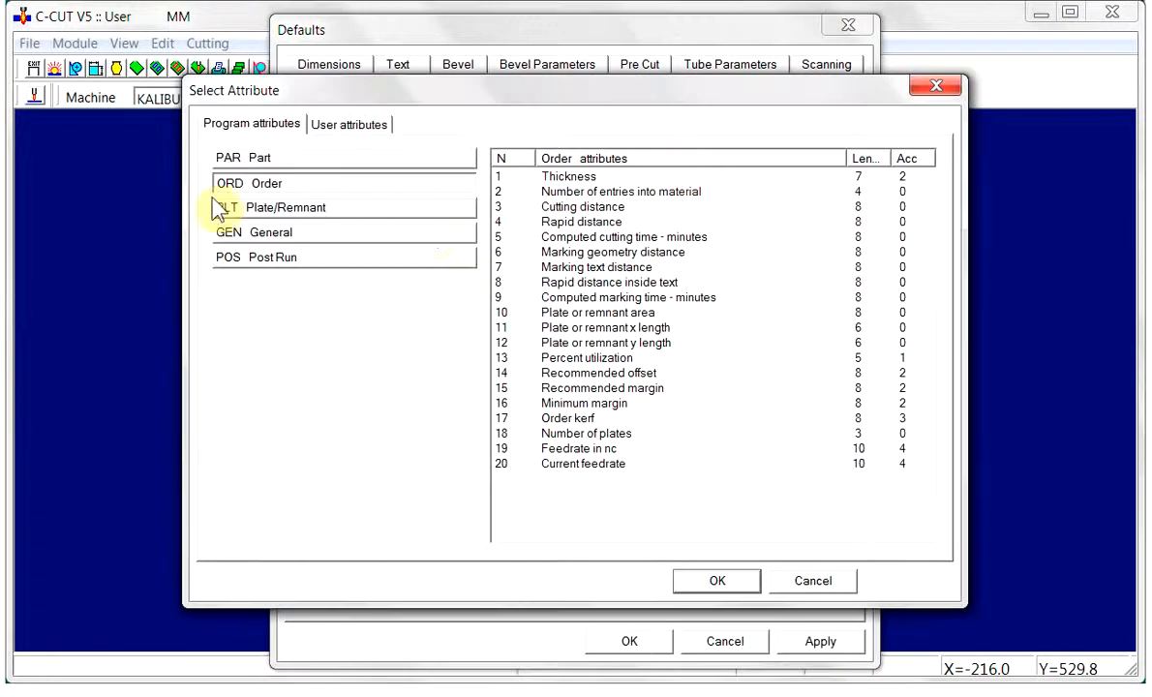
pyautogui.click(571, 178)
pyautogui.click(571, 178)
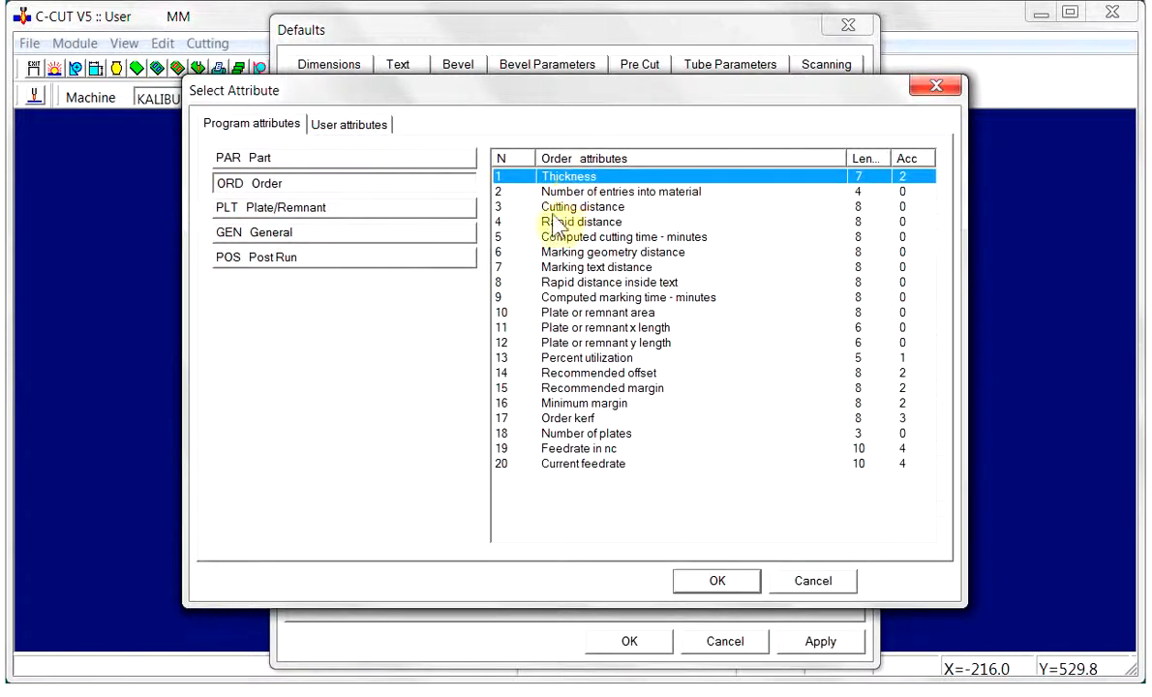
pyautogui.click(725, 581)
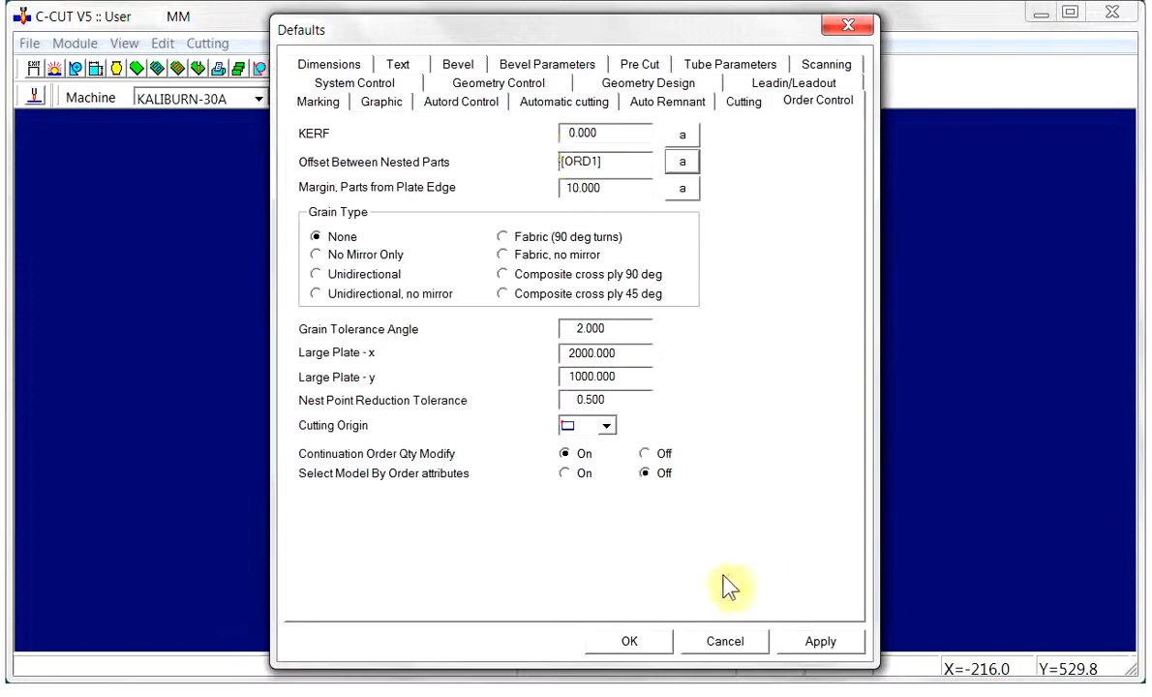
# Step: Set the default Margin, Parts from Plate Edge to the order attribute Thickness, [ORD1], and save the defaults
pyautogui.click(612, 189)
pyautogui.moveTo(612, 191); pyautogui.dragTo(552, 193)
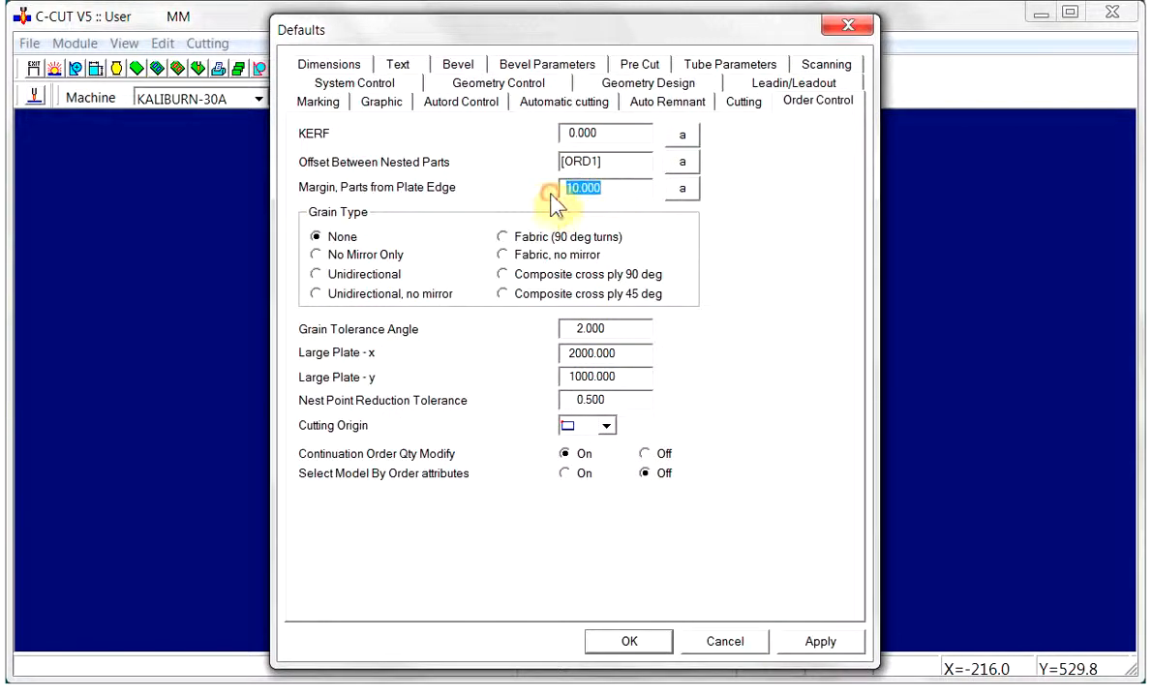
pyautogui.click(682, 188)
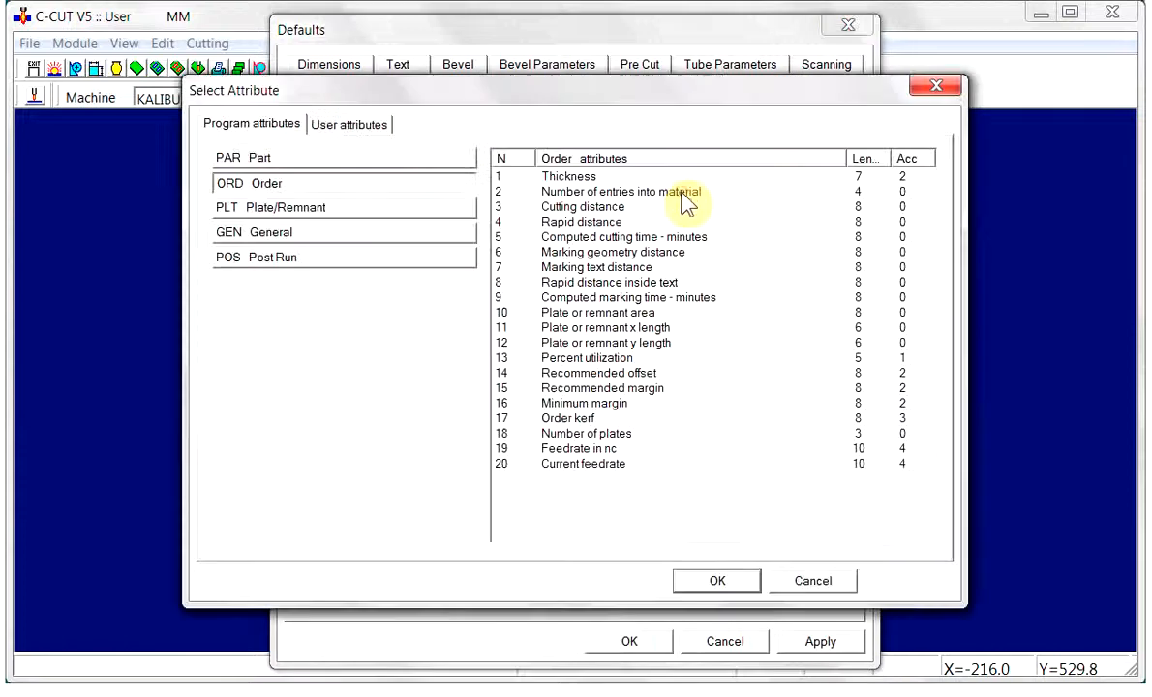
pyautogui.click(553, 180)
pyautogui.click(714, 583)
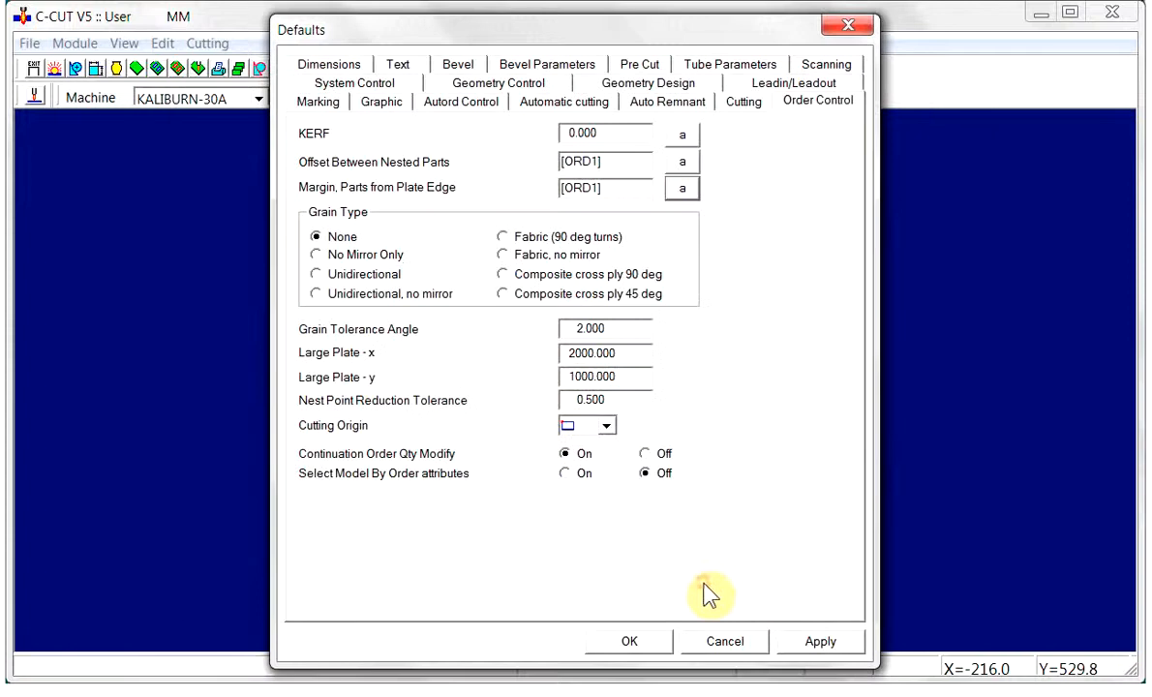
pyautogui.click(638, 647)
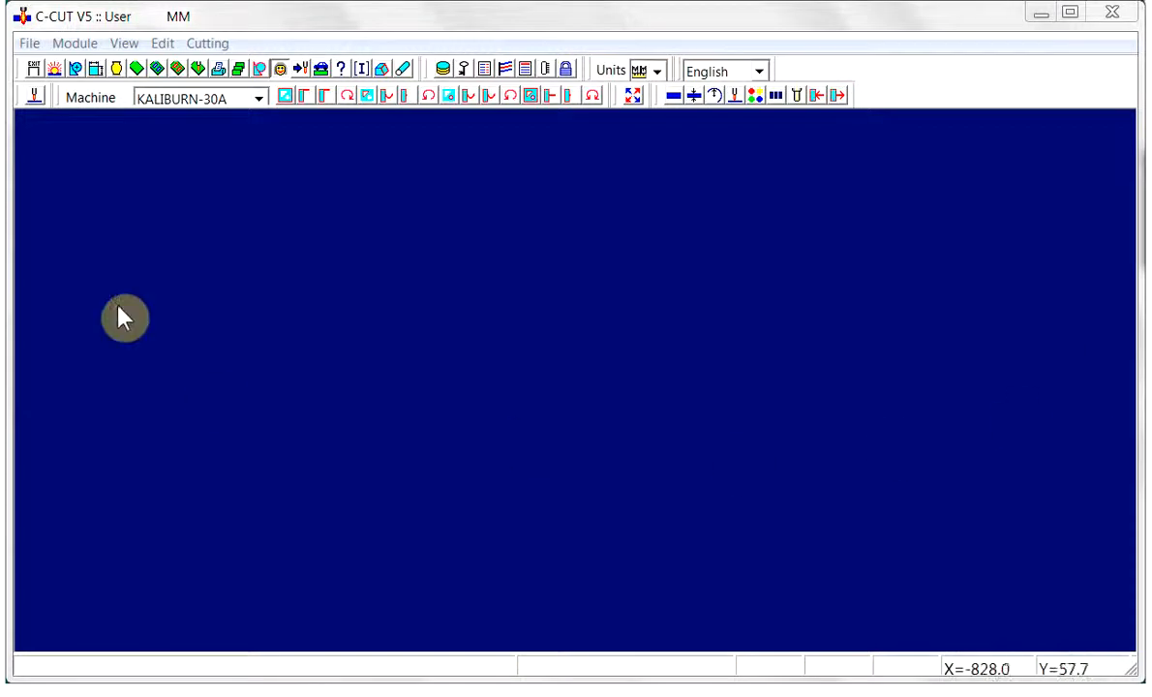
# Step: Start a new order named 101 from model 100 with MILD STEEL as the material and a thickness of 3.000
pyautogui.click(56, 70)
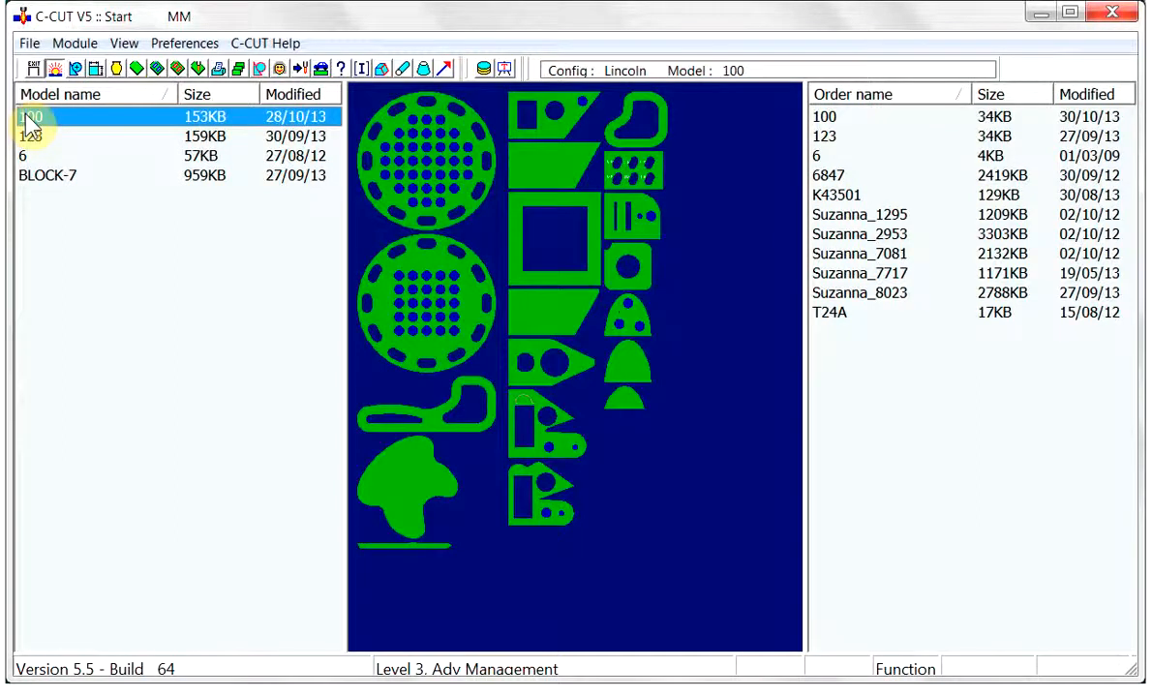
pyautogui.click(136, 69)
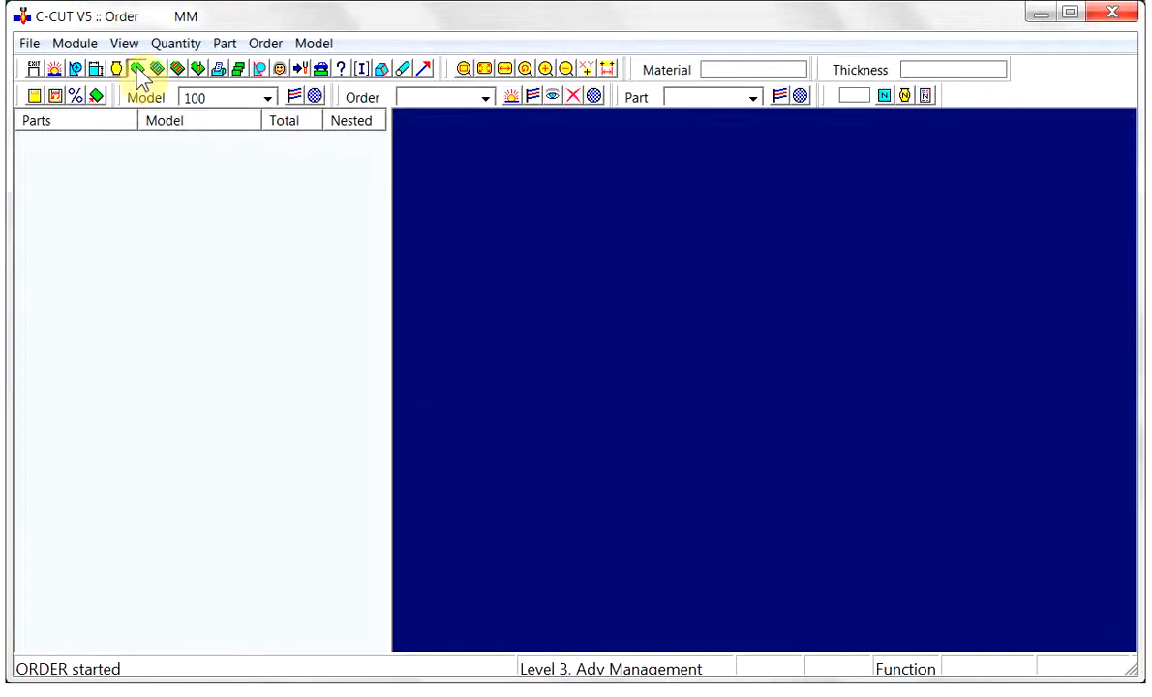
pyautogui.click(514, 94)
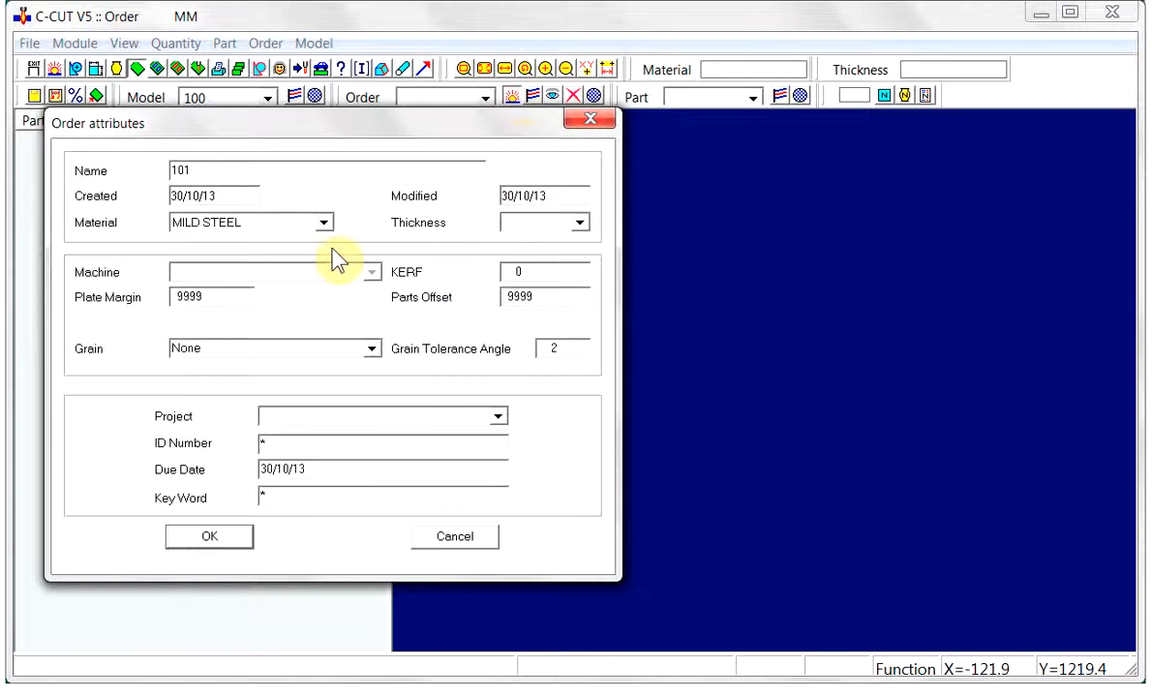
pyautogui.click(581, 224)
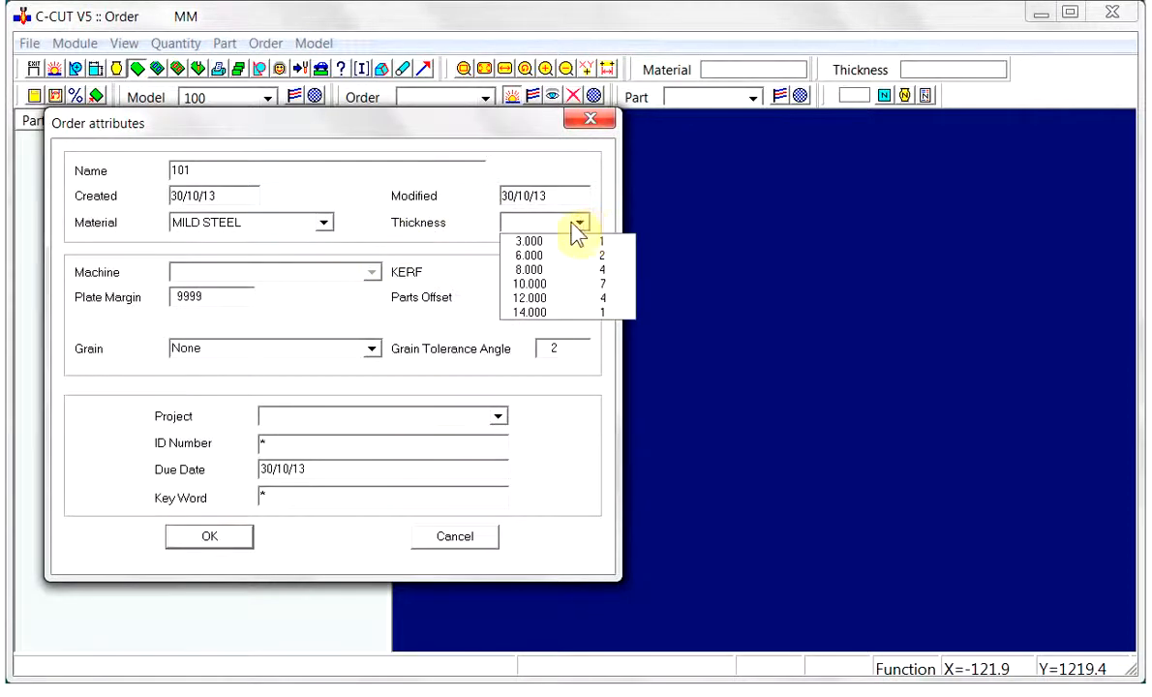
pyautogui.click(557, 242)
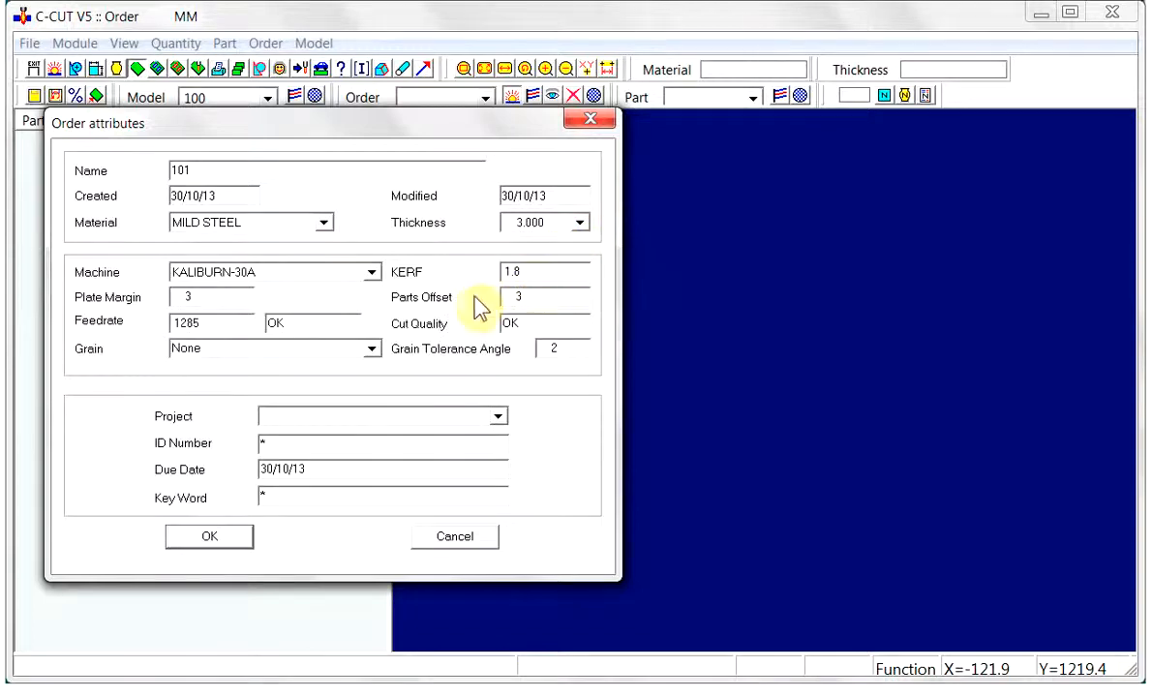
# Step: Check order 101's Parts Offset and Plate Margin, and set its thickness to 10.000
pyautogui.moveTo(529, 294); pyautogui.dragTo(455, 318)
pyautogui.moveTo(209, 295); pyautogui.dragTo(160, 301)
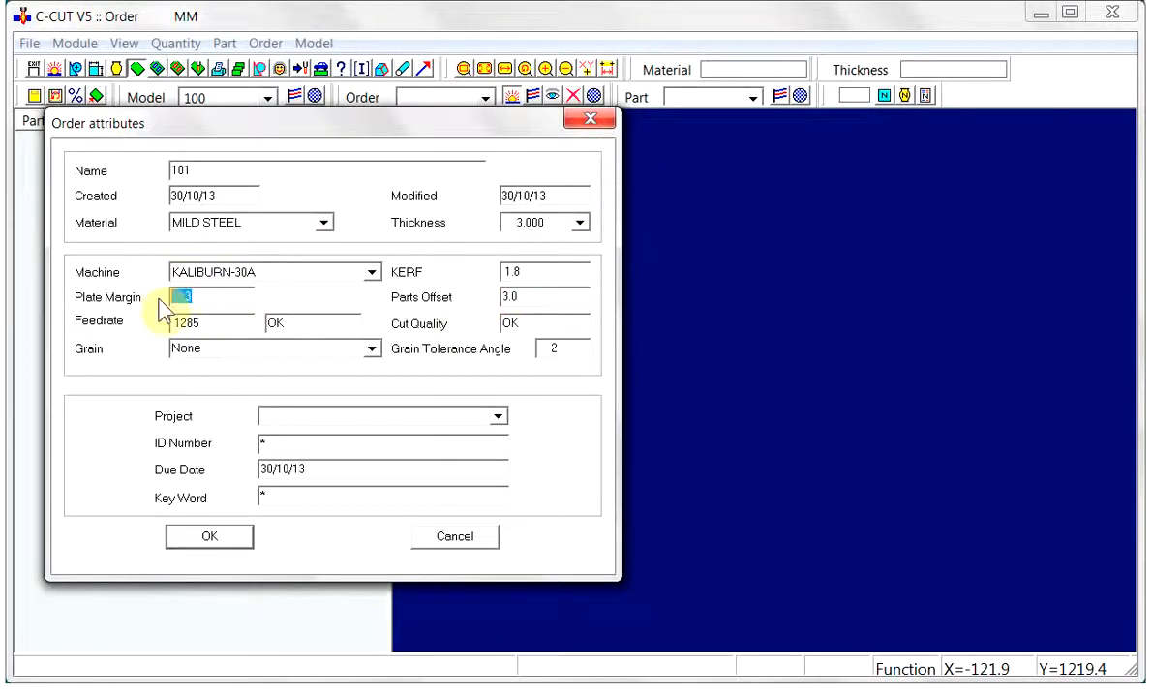
pyautogui.click(579, 223)
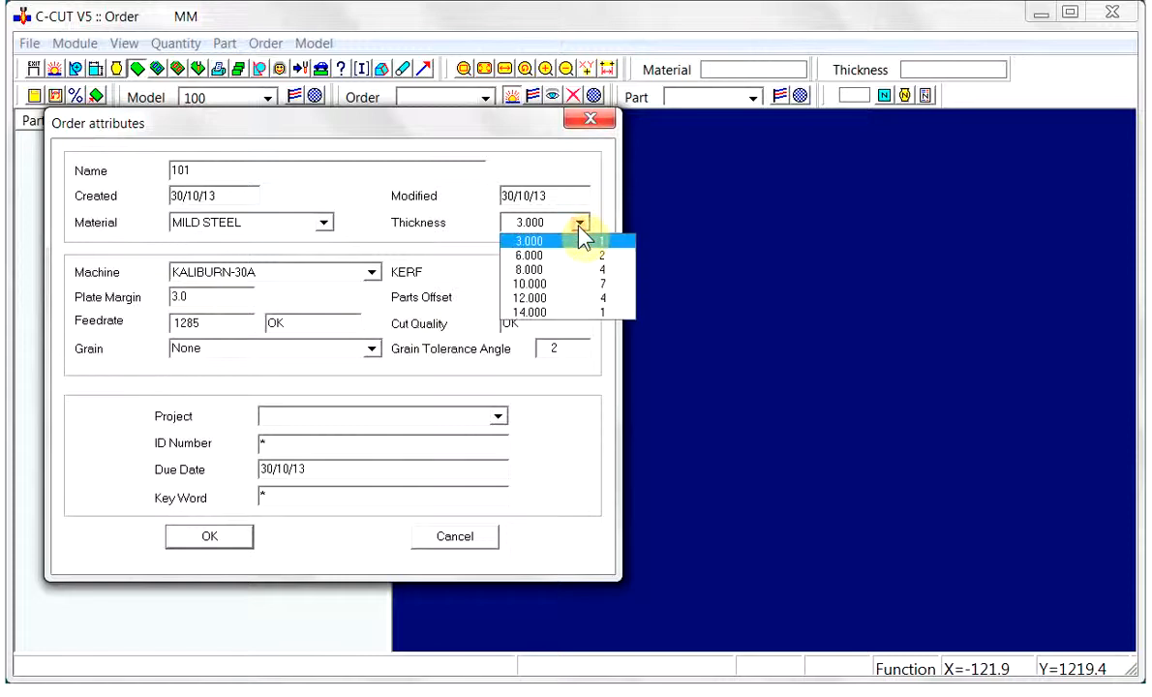
pyautogui.click(554, 284)
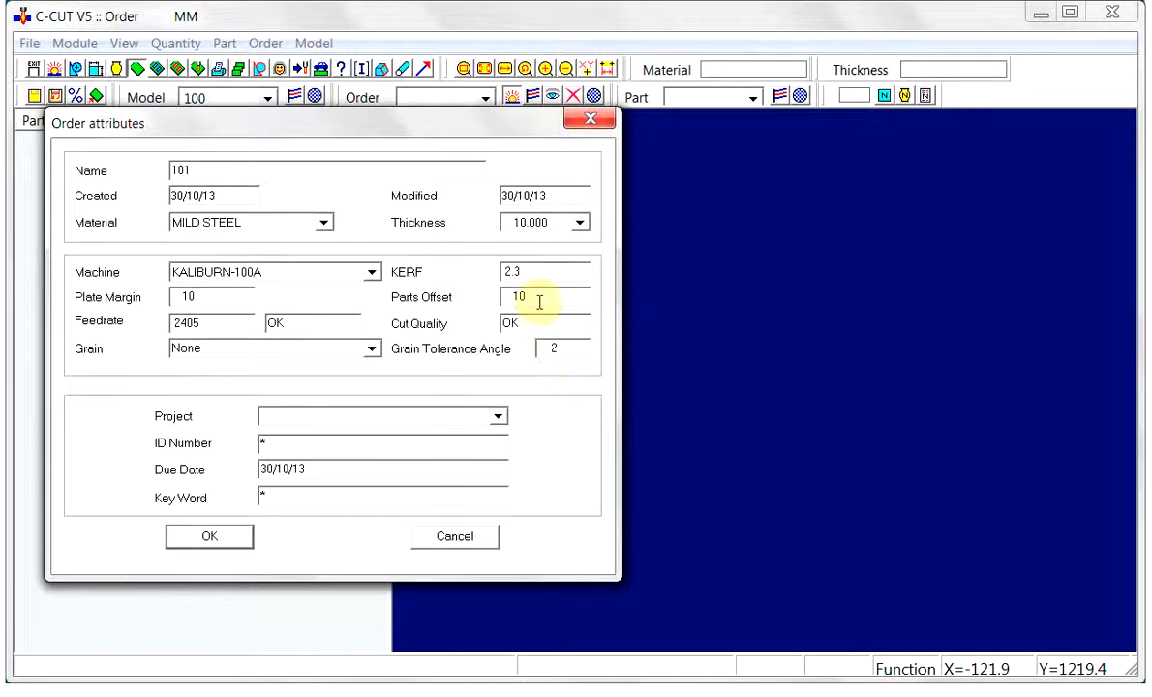
# Step: Check the Parts Offset and Plate Margin with the thickness set to 12.000, and abandon the order at plate selection
pyautogui.click(581, 224)
pyautogui.click(538, 298)
pyautogui.doubleClick(518, 296)
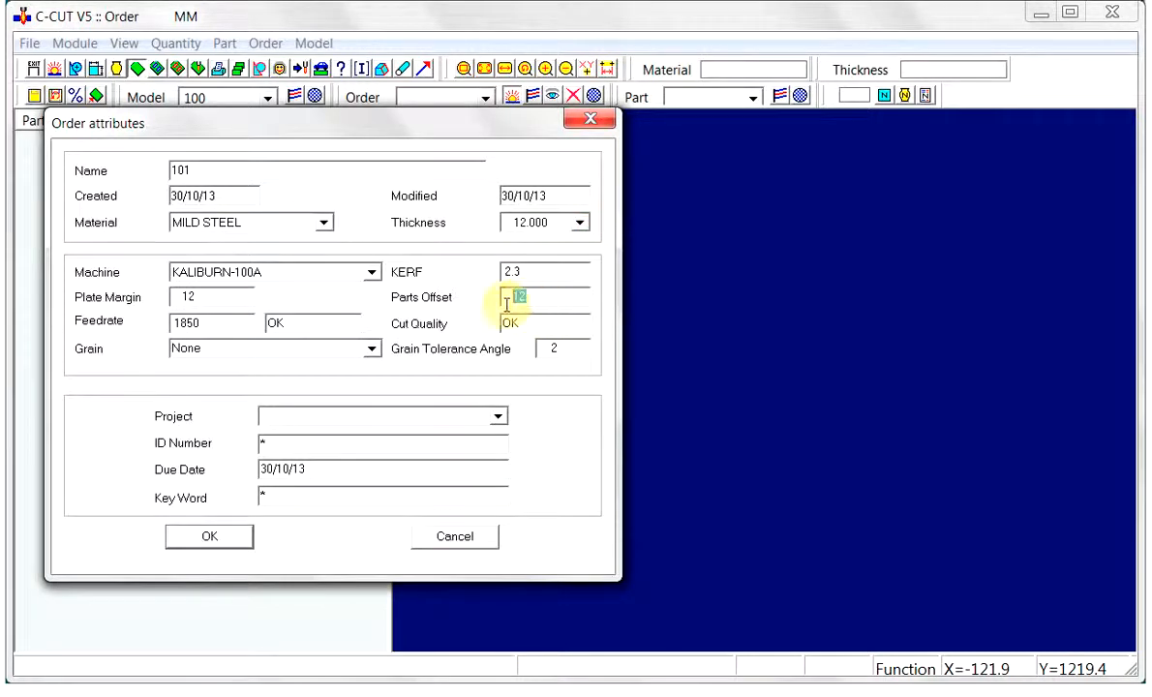
pyautogui.doubleClick(210, 302)
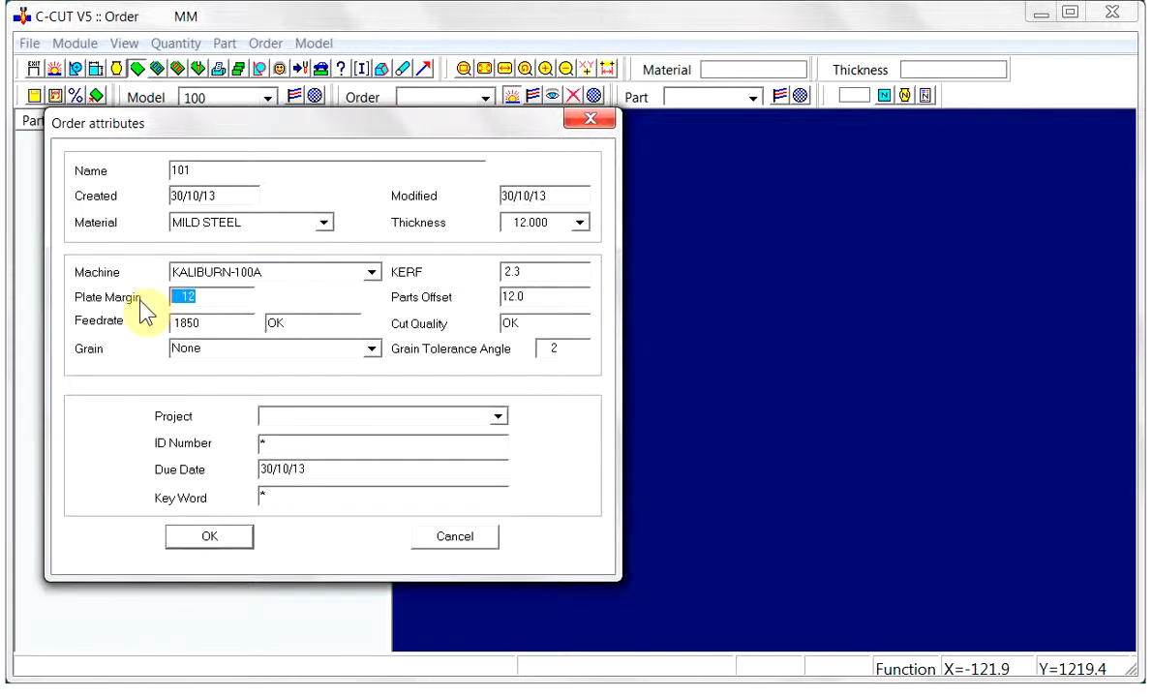
pyautogui.click(209, 537)
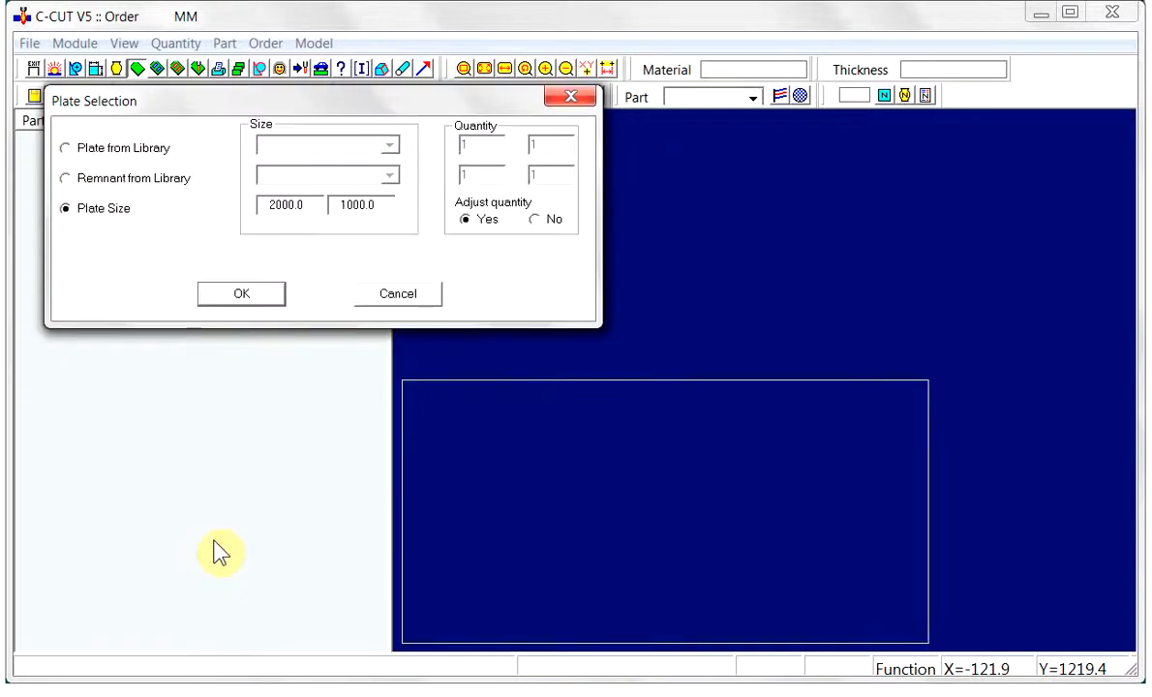
pyautogui.click(410, 295)
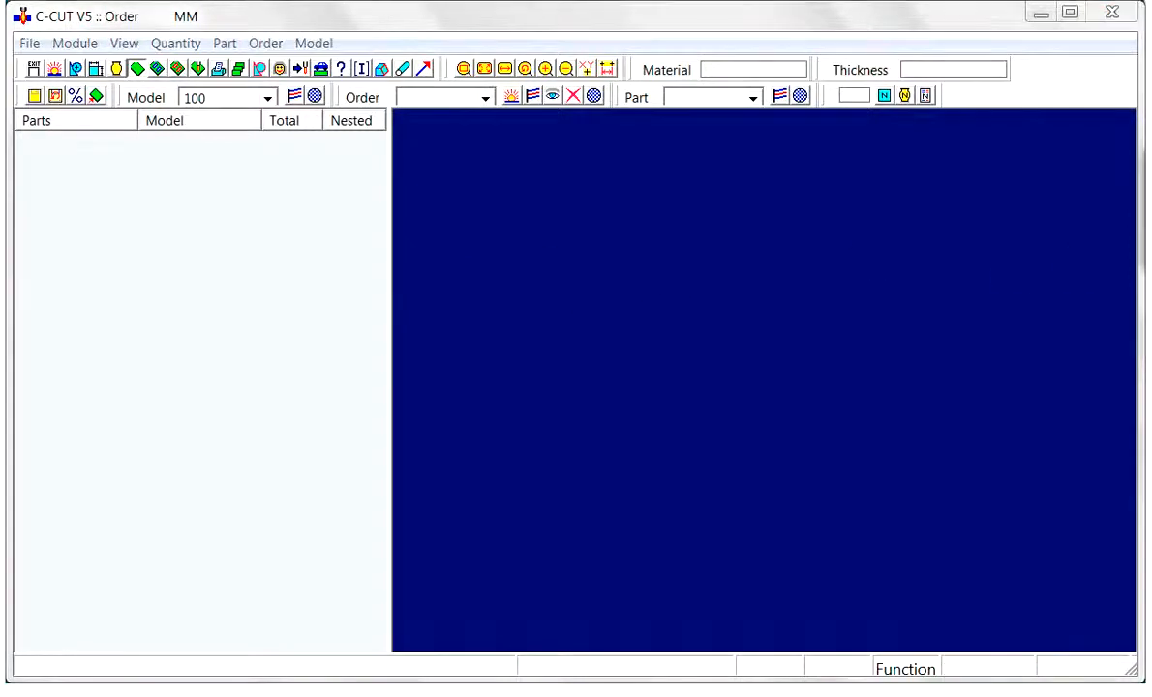
# Step: Switch to the Info module and open the TIM Thickness + Material user attributes
pyautogui.click(361, 72)
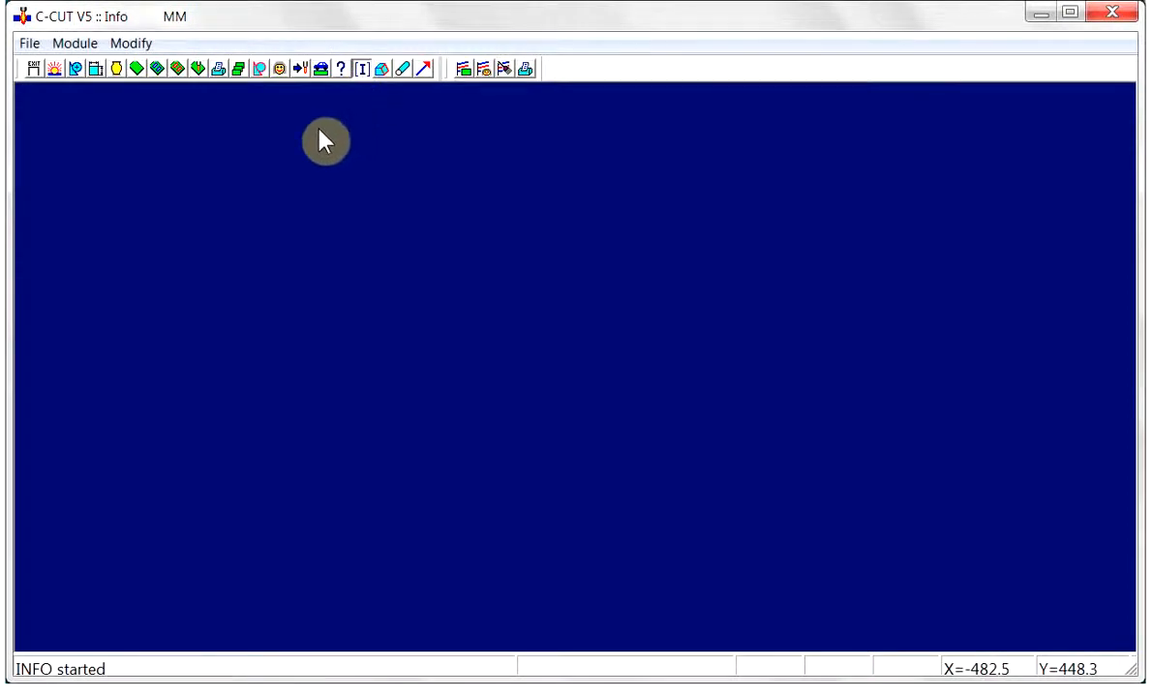
pyautogui.click(483, 70)
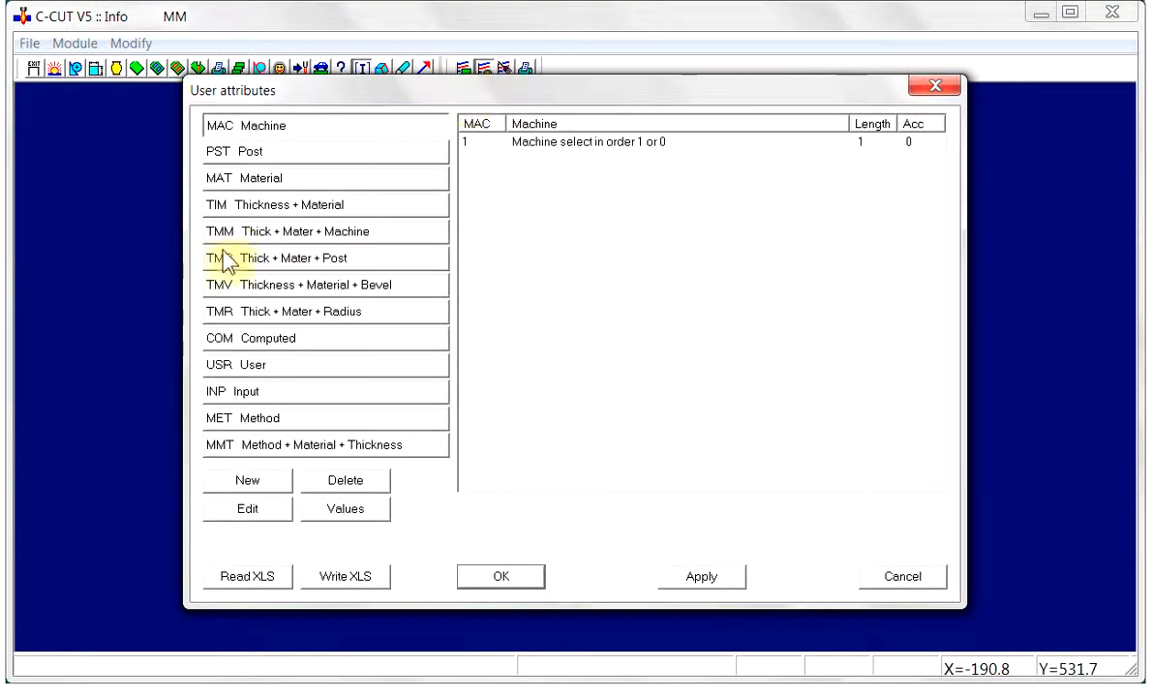
pyautogui.click(267, 207)
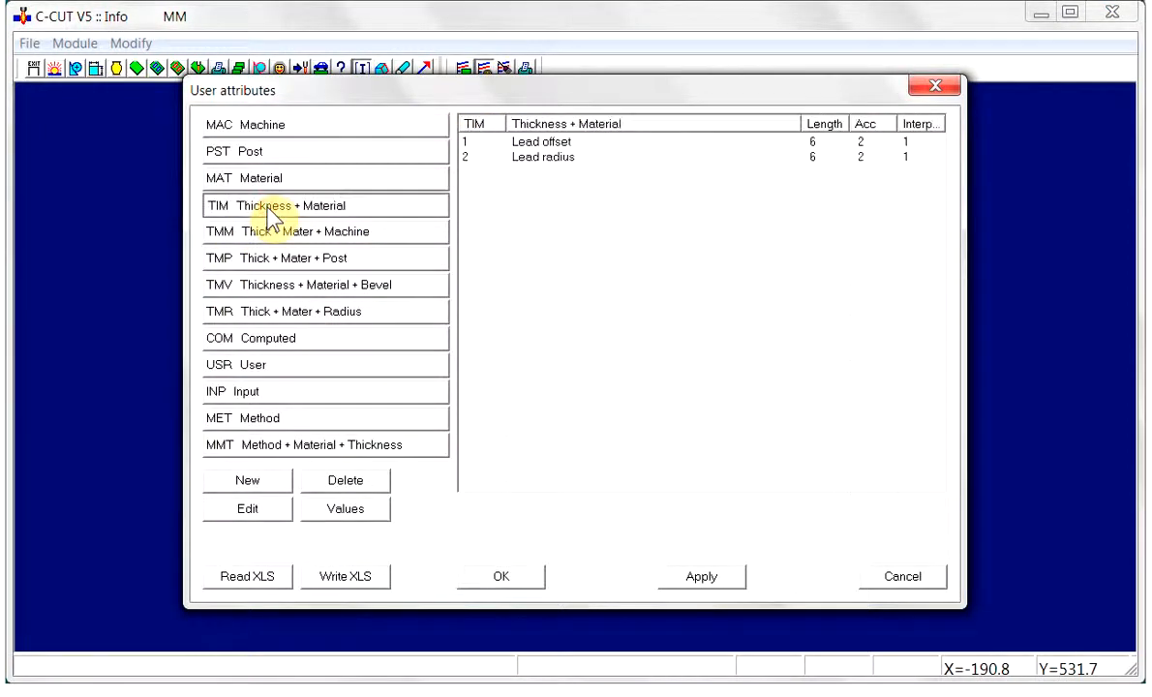
# Step: Create a TIM attribute titled "Order parts offset and plate margin" with length 5 and accuracy 1
pyautogui.click(250, 481)
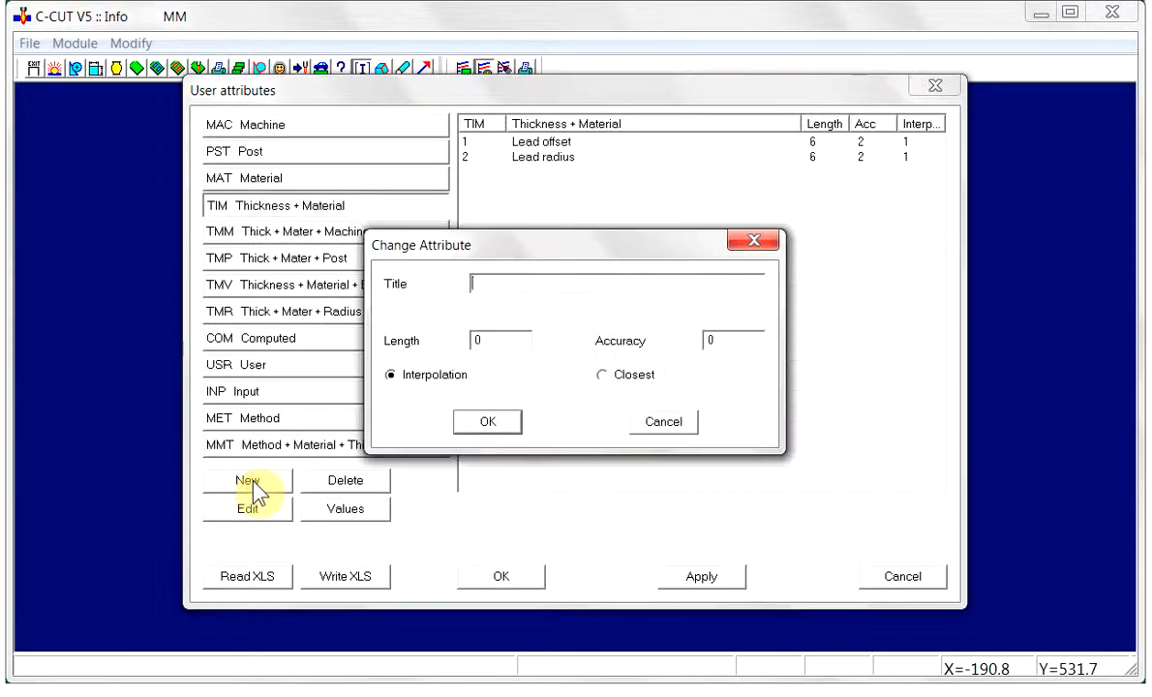
pyautogui.write('Order')
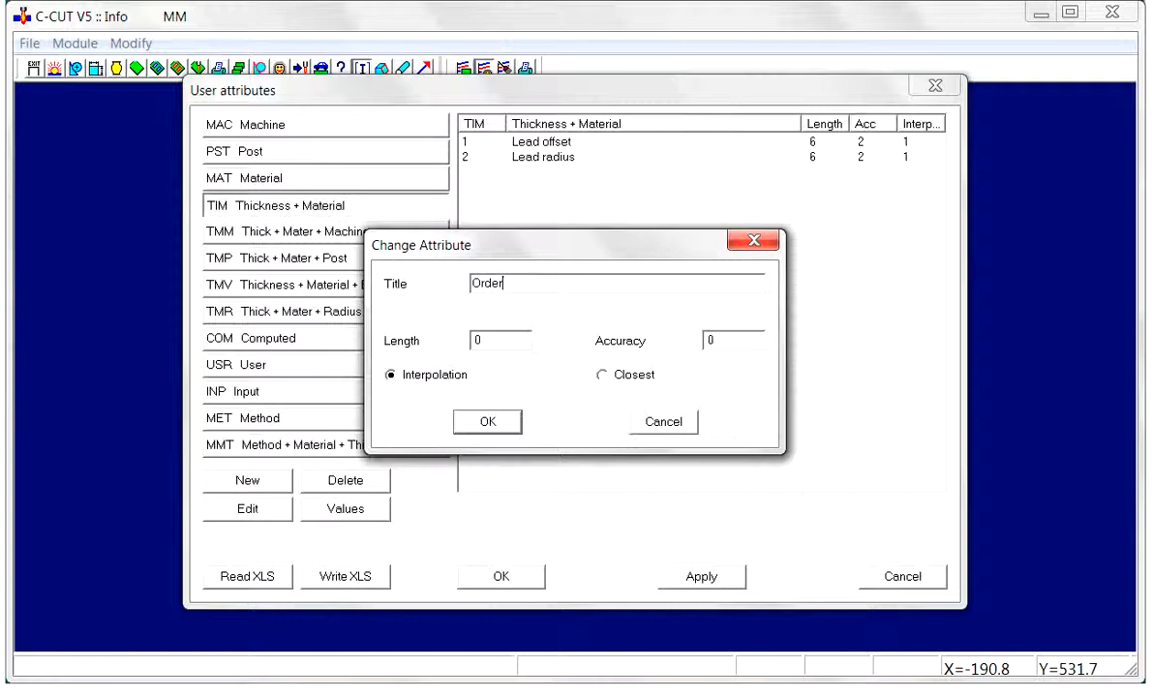
pyautogui.write(' paar')
pyautogui.write('ts offset and plate ma')
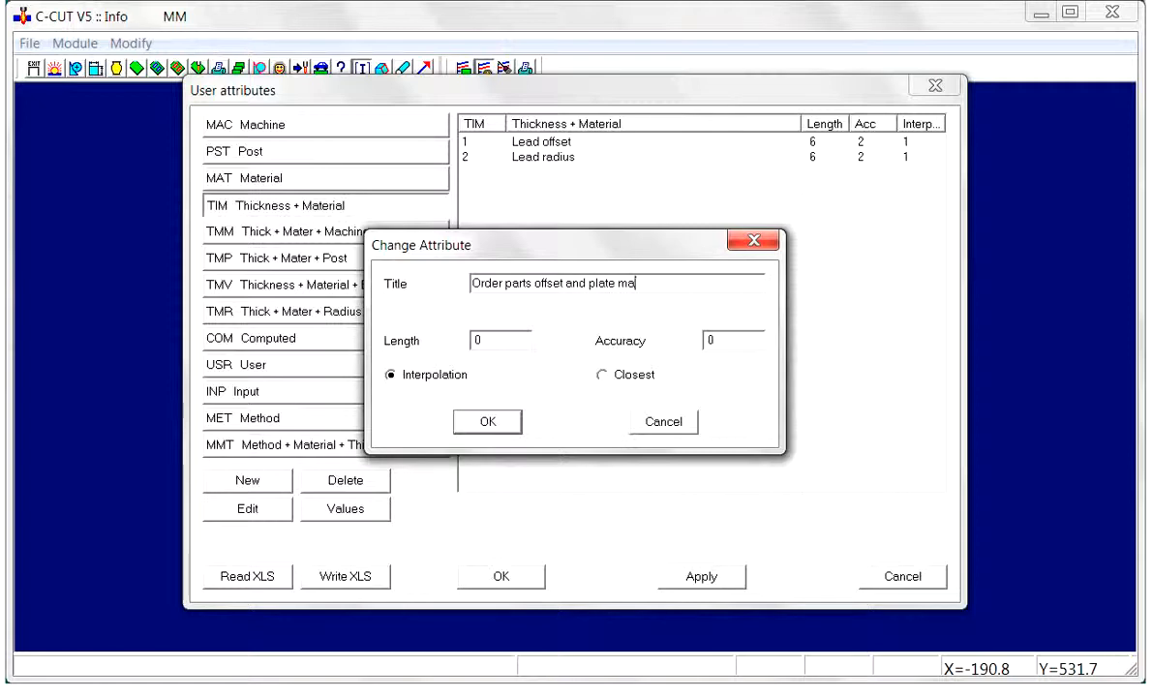
pyautogui.write('rgin')
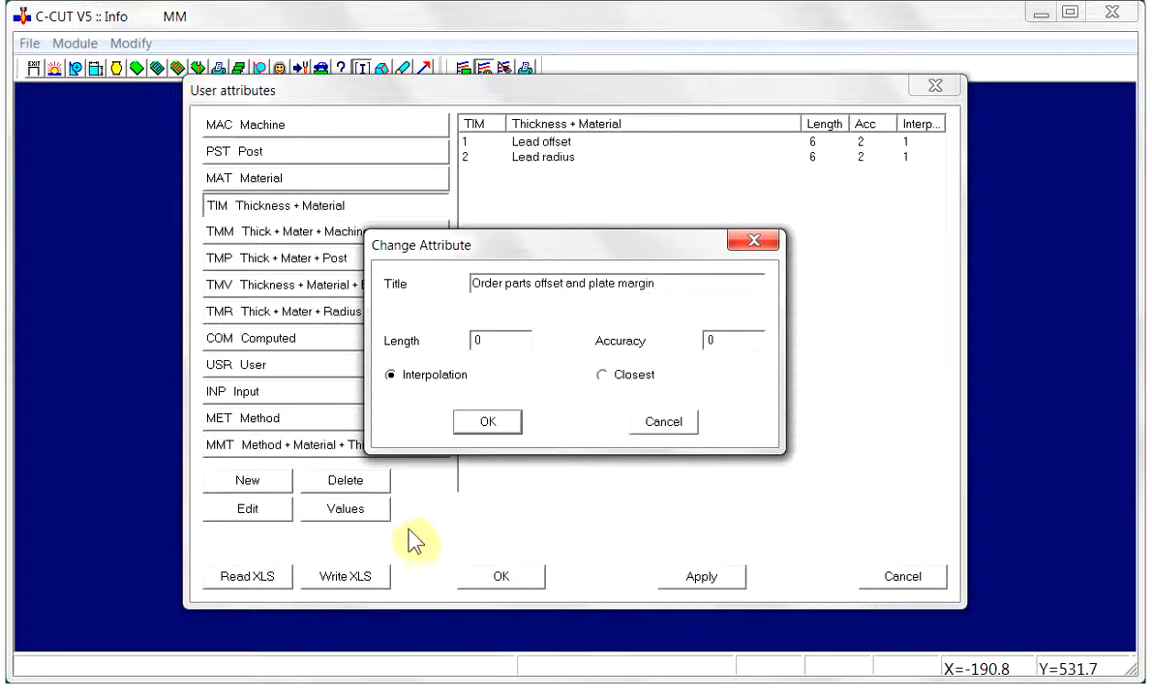
pyautogui.moveTo(499, 332); pyautogui.dragTo(463, 352)
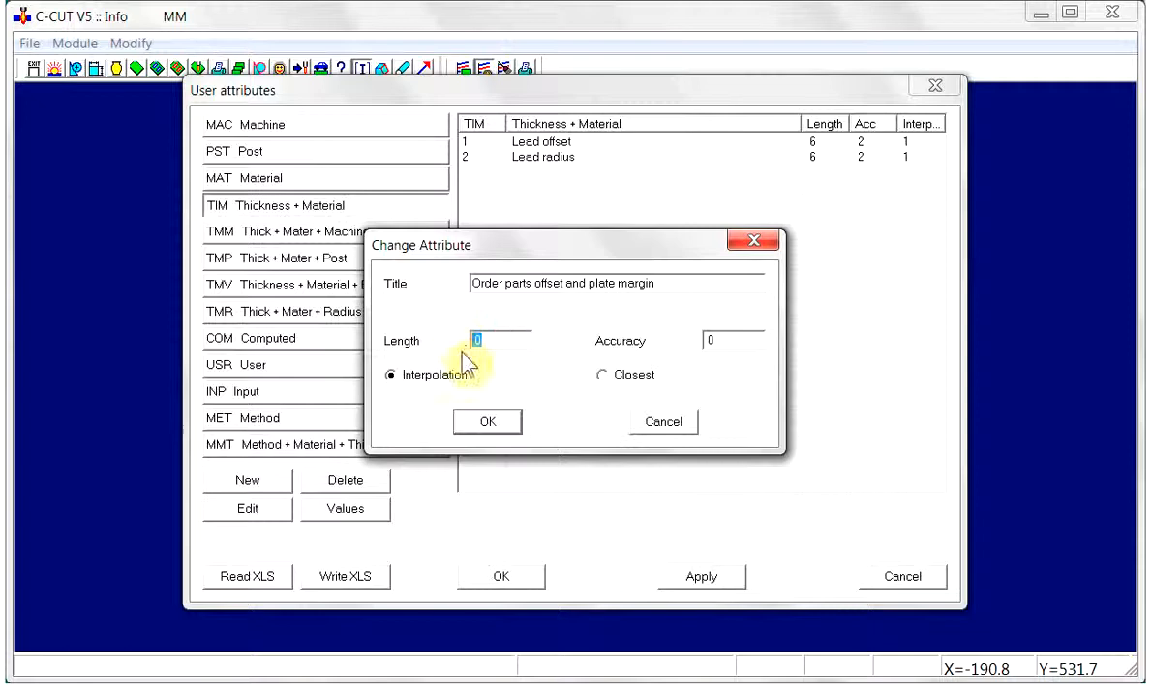
pyautogui.write('5')
pyautogui.moveTo(725, 337); pyautogui.dragTo(714, 343)
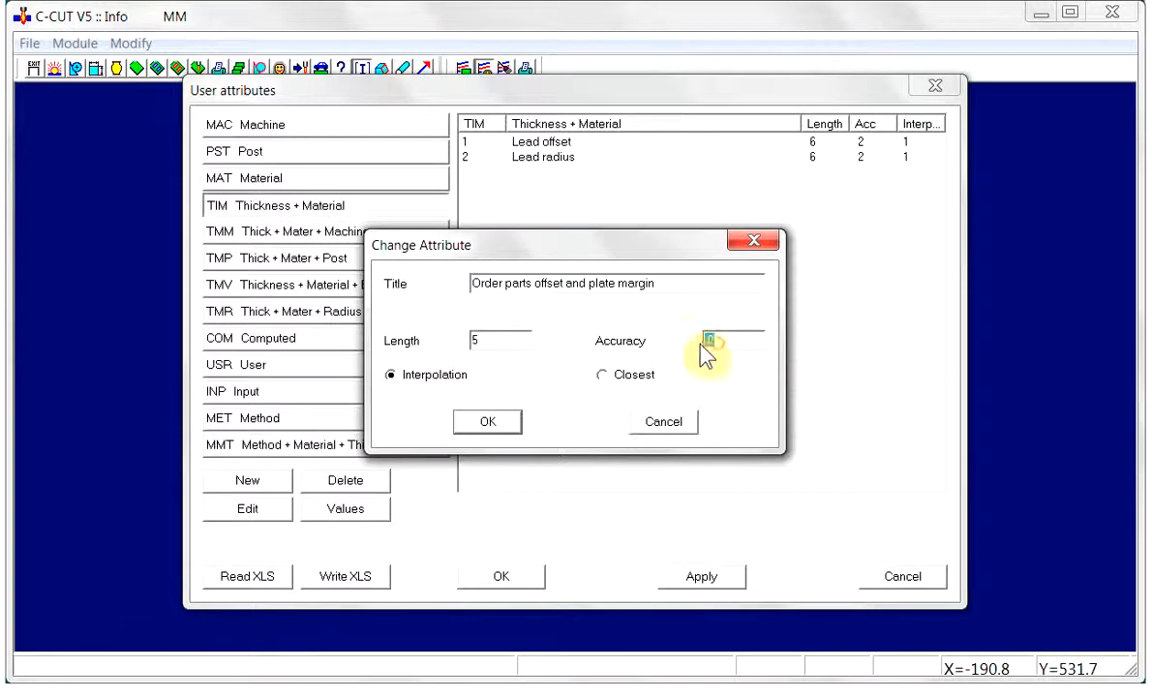
pyautogui.write('1')
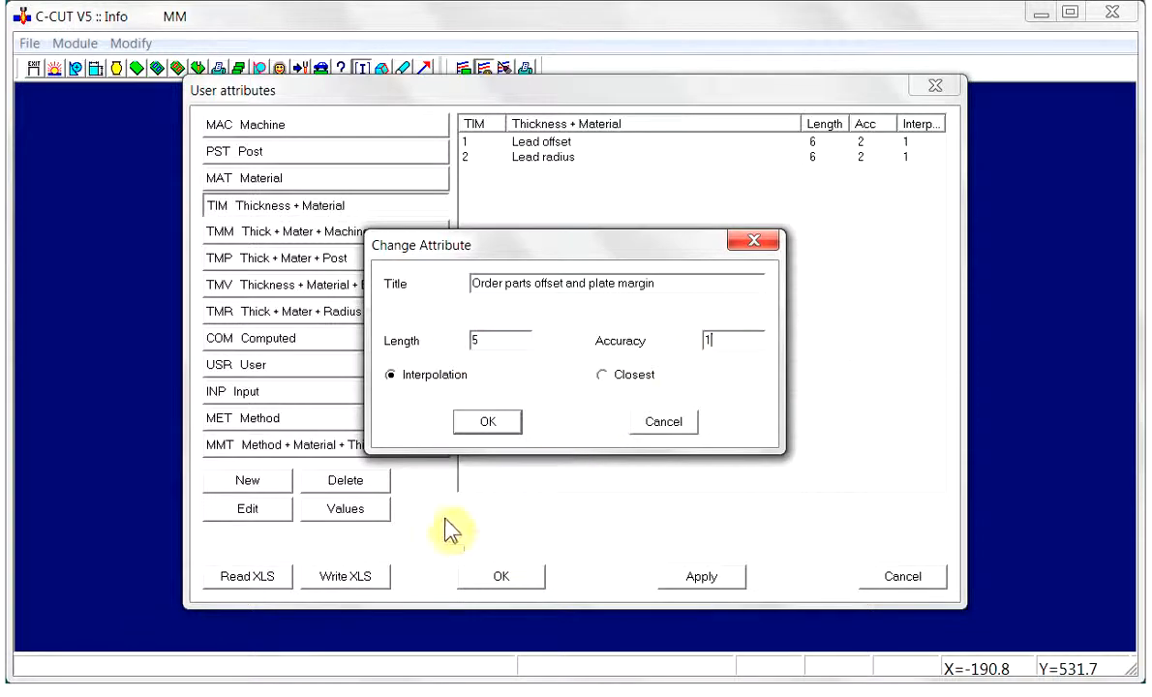
pyautogui.click(489, 424)
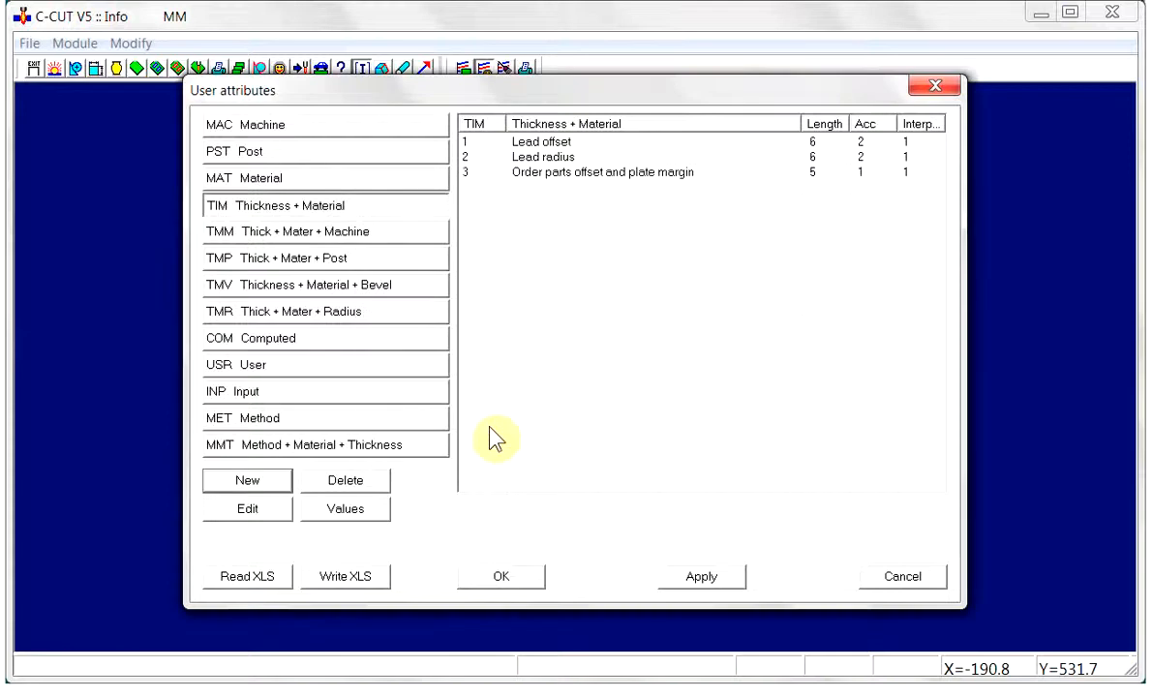
# Step: In the new attribute's value table, set MILD STEEL to 5 for thicknesses 1 and 5
pyautogui.click(546, 175)
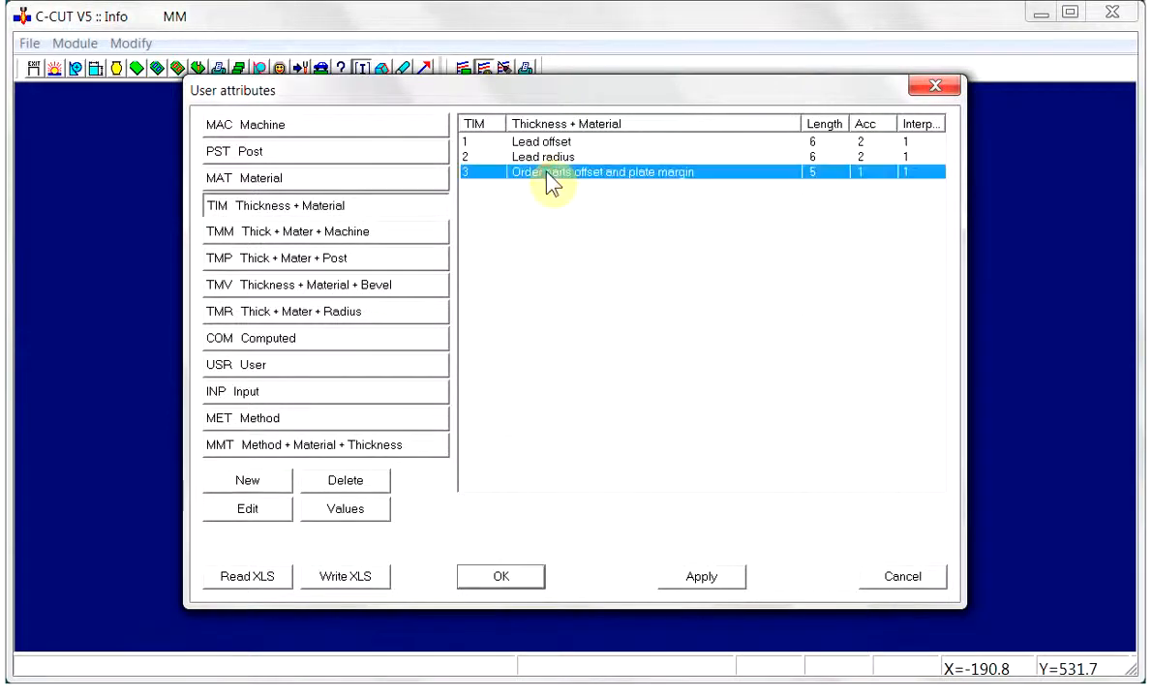
pyautogui.click(353, 511)
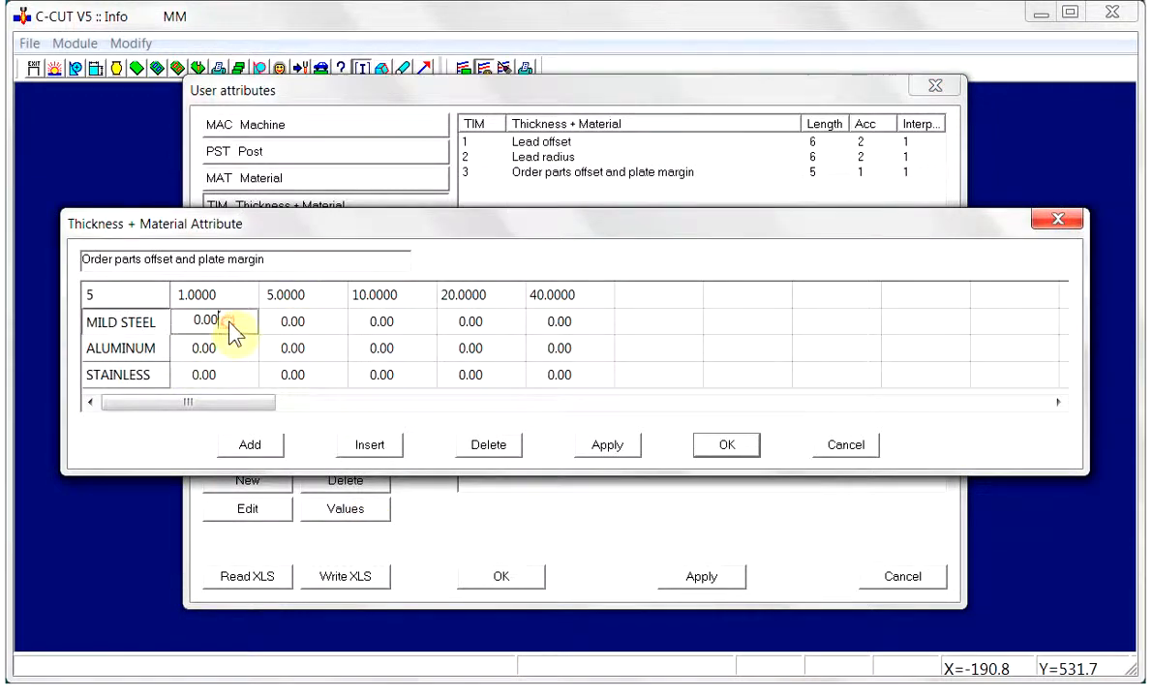
pyautogui.click(194, 323)
pyautogui.write('5')
pyautogui.press('Tab')
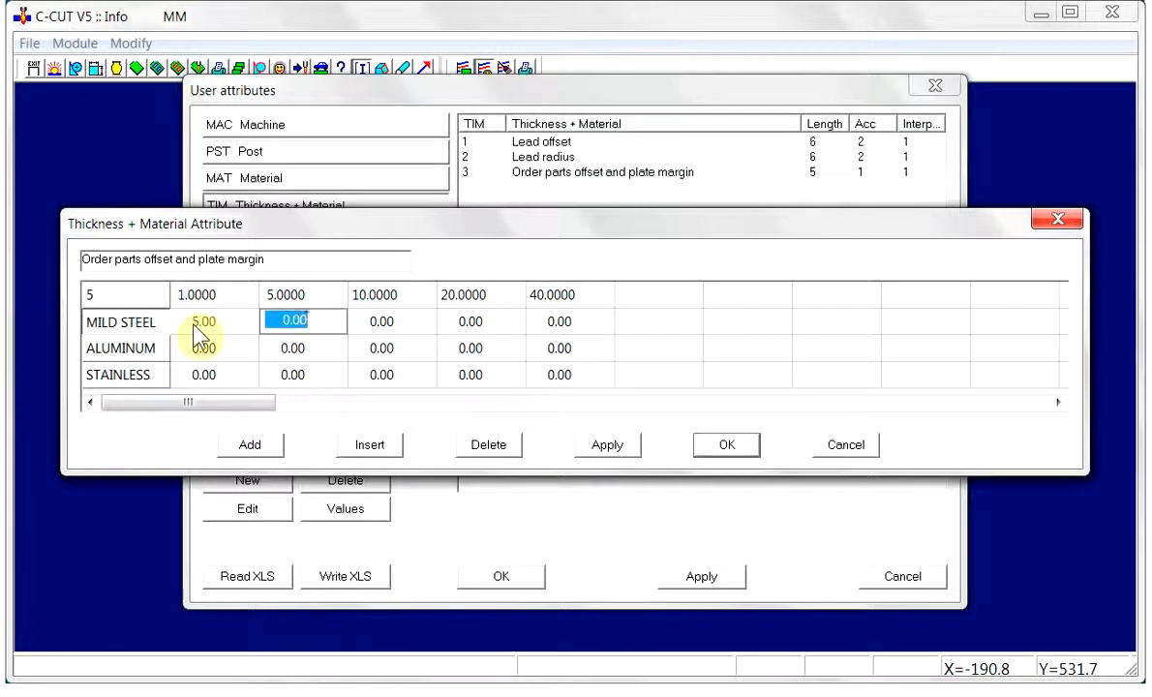
pyautogui.write('5')
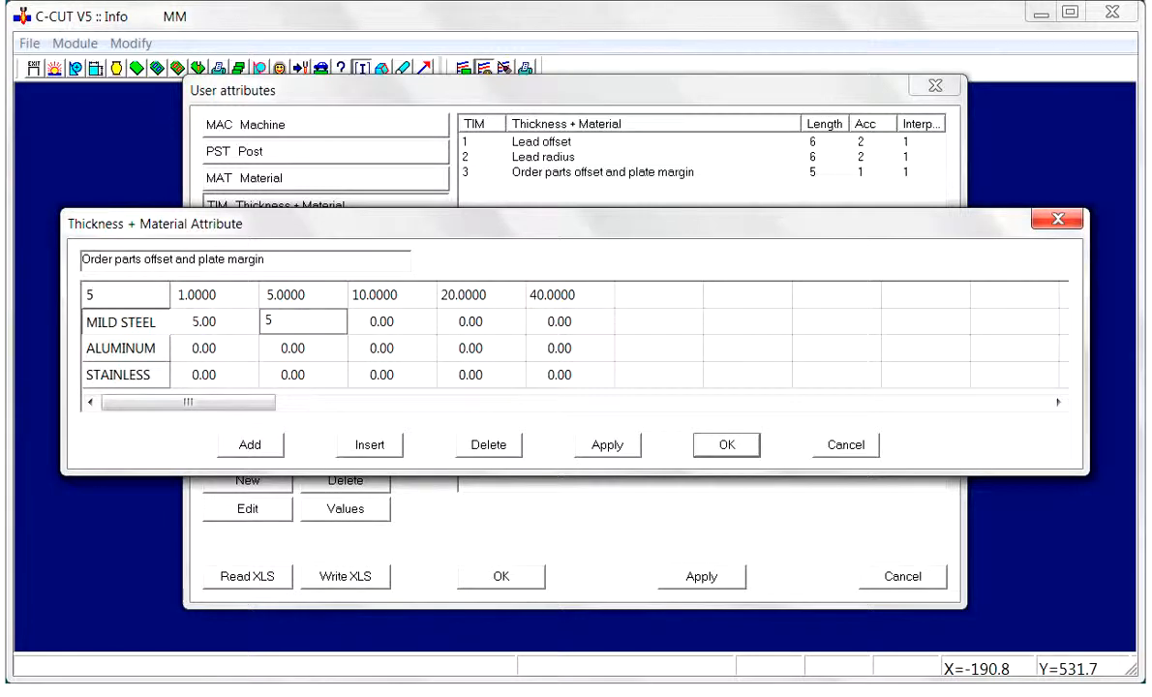
pyautogui.press('Tab')
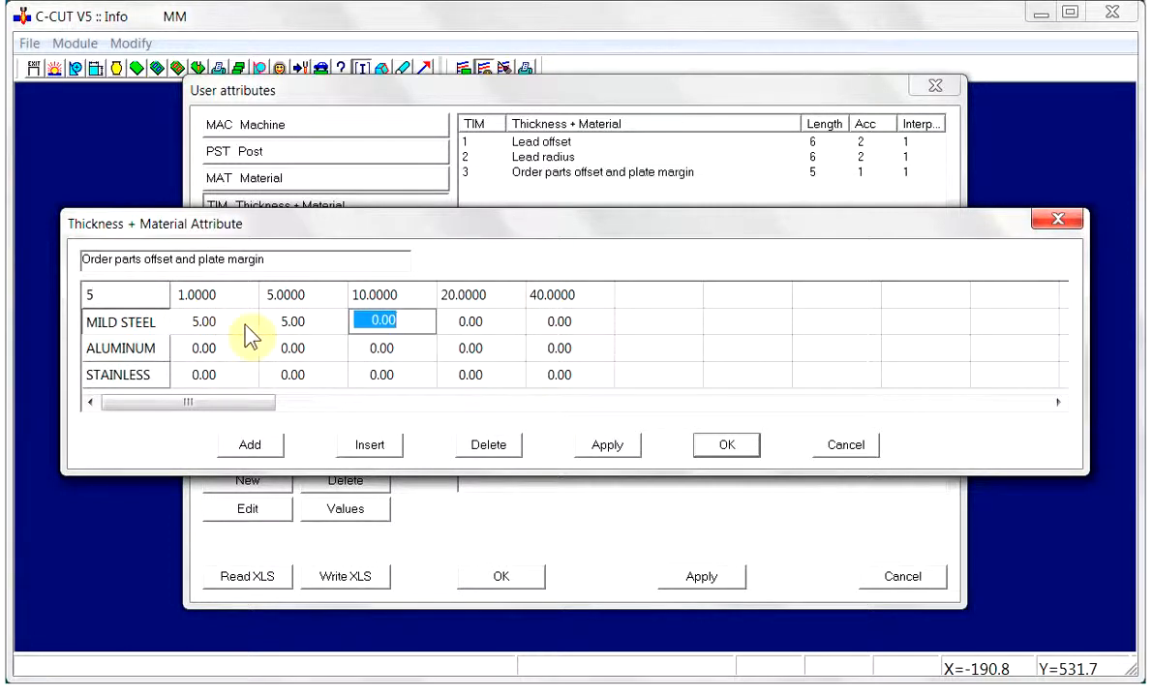
# Step: Set MILD STEEL to 10, 20 and 40 for thicknesses 10, 20 and 40, and save the user attributes
pyautogui.write('1')
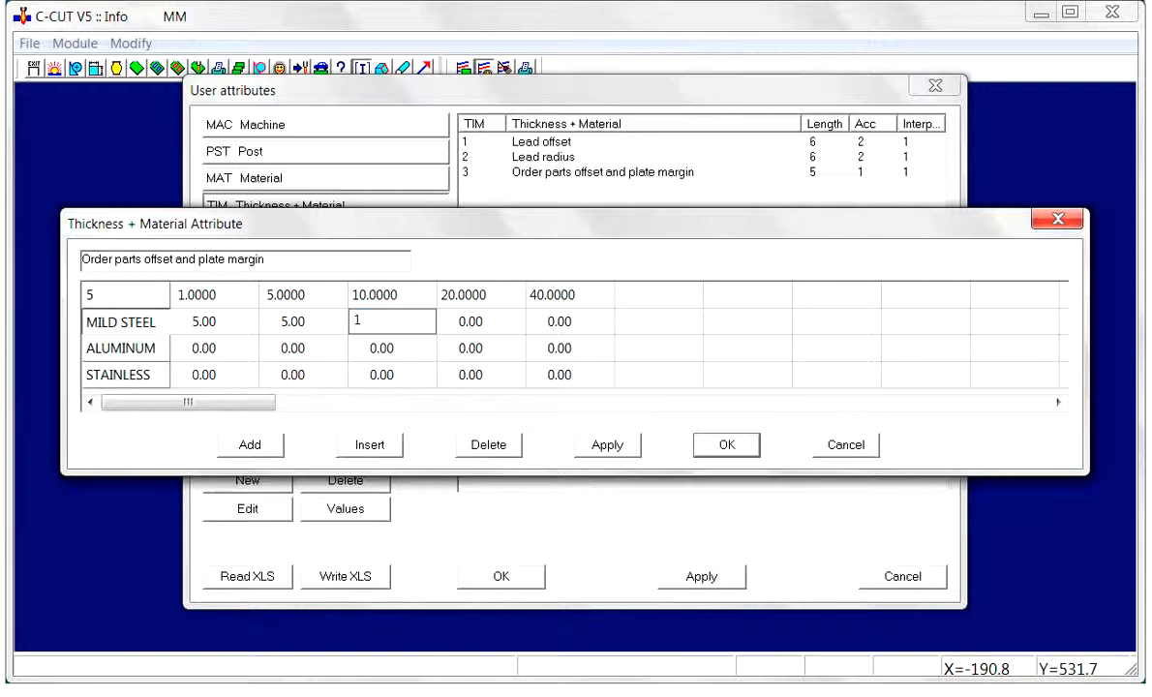
pyautogui.write('0')
pyautogui.press('Tab')
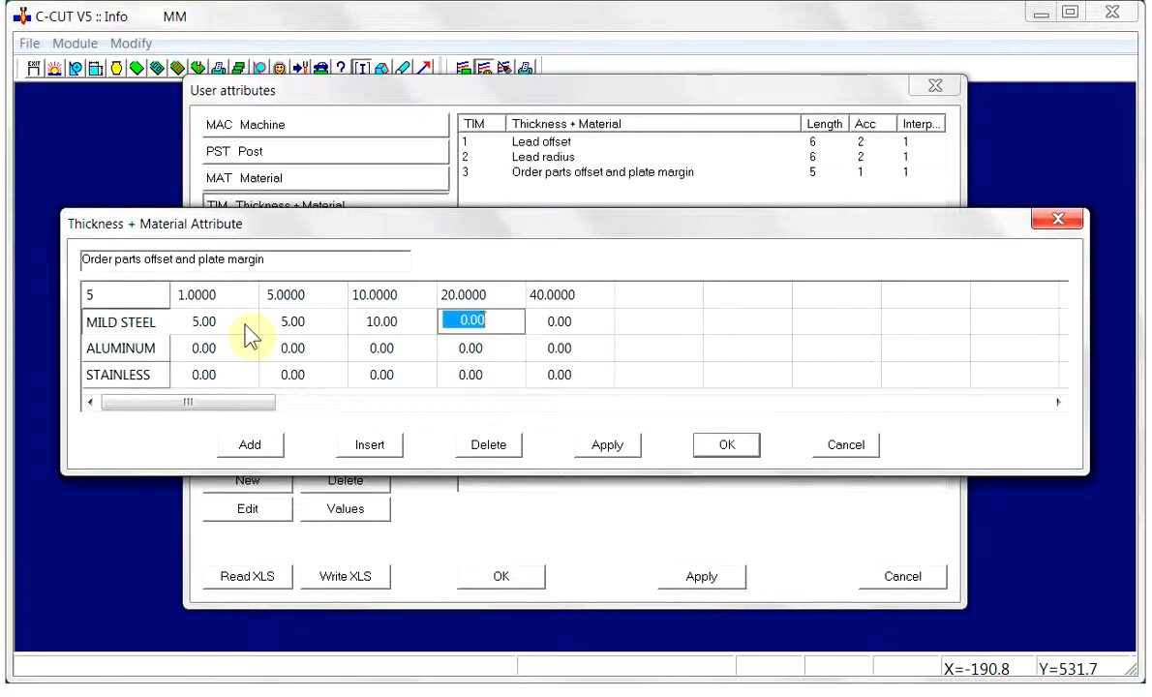
pyautogui.write('20')
pyautogui.press('Tab')
pyautogui.write('4')
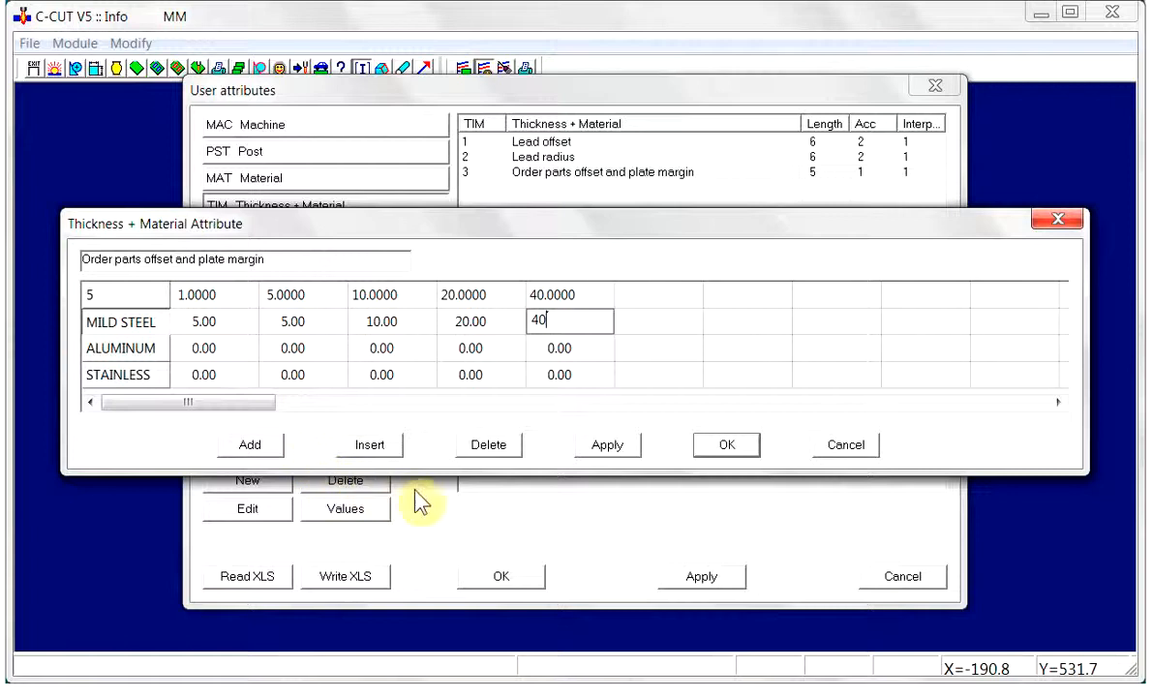
pyautogui.click(608, 449)
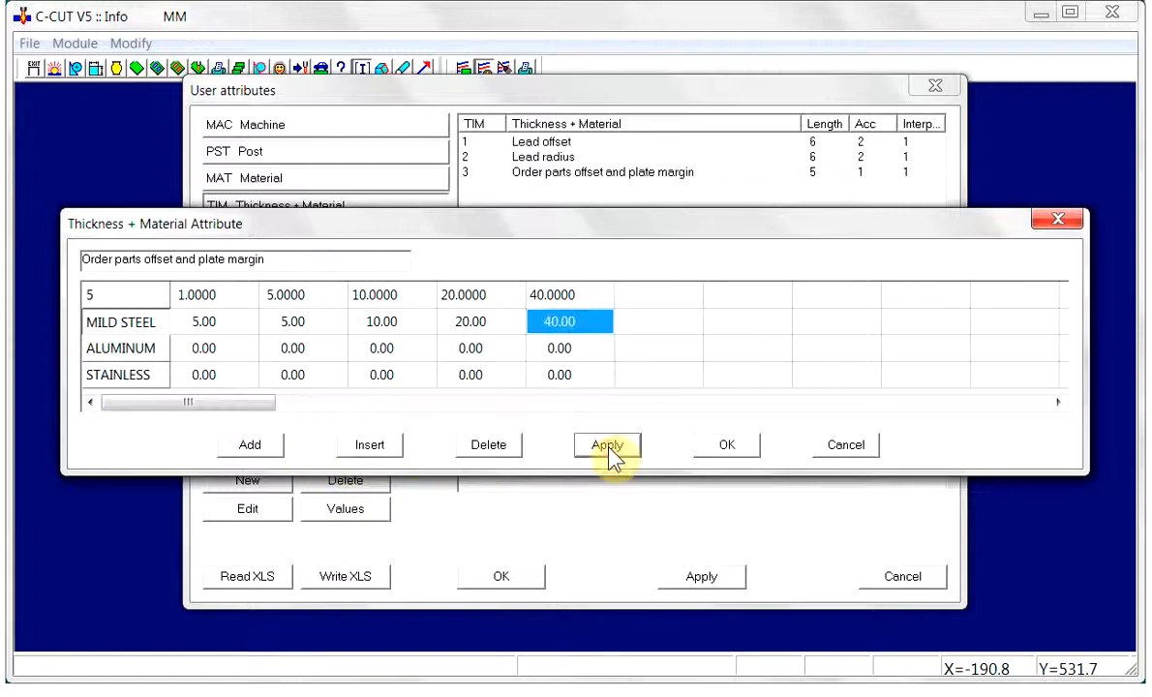
pyautogui.click(734, 447)
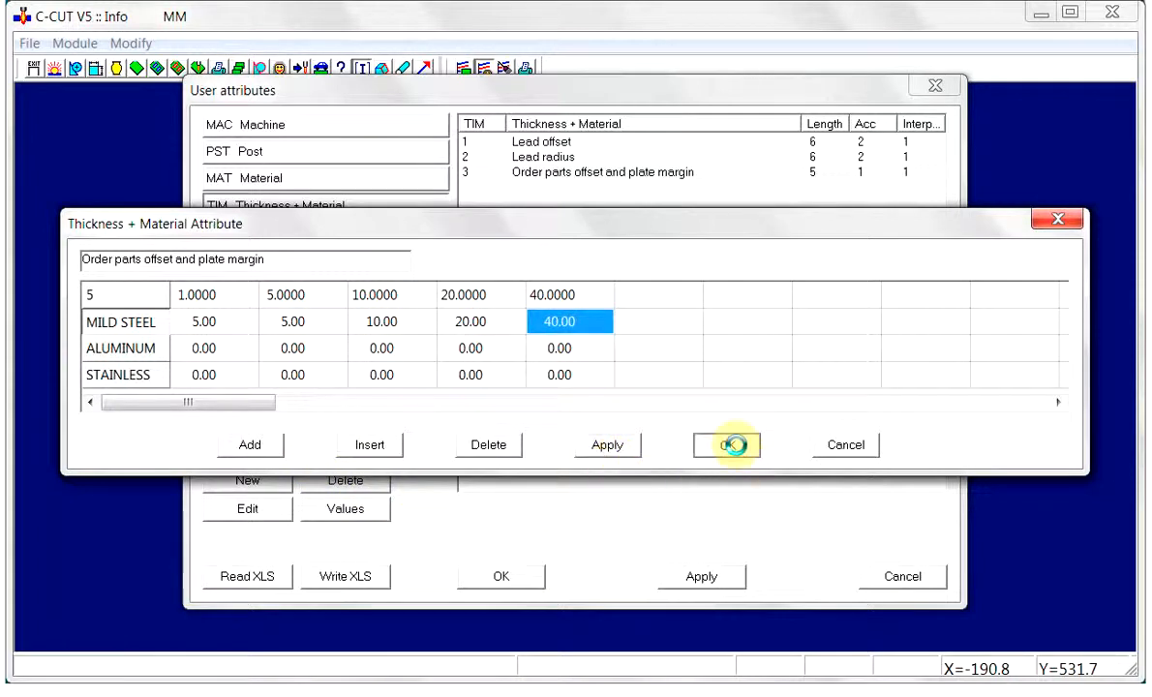
pyautogui.click(508, 579)
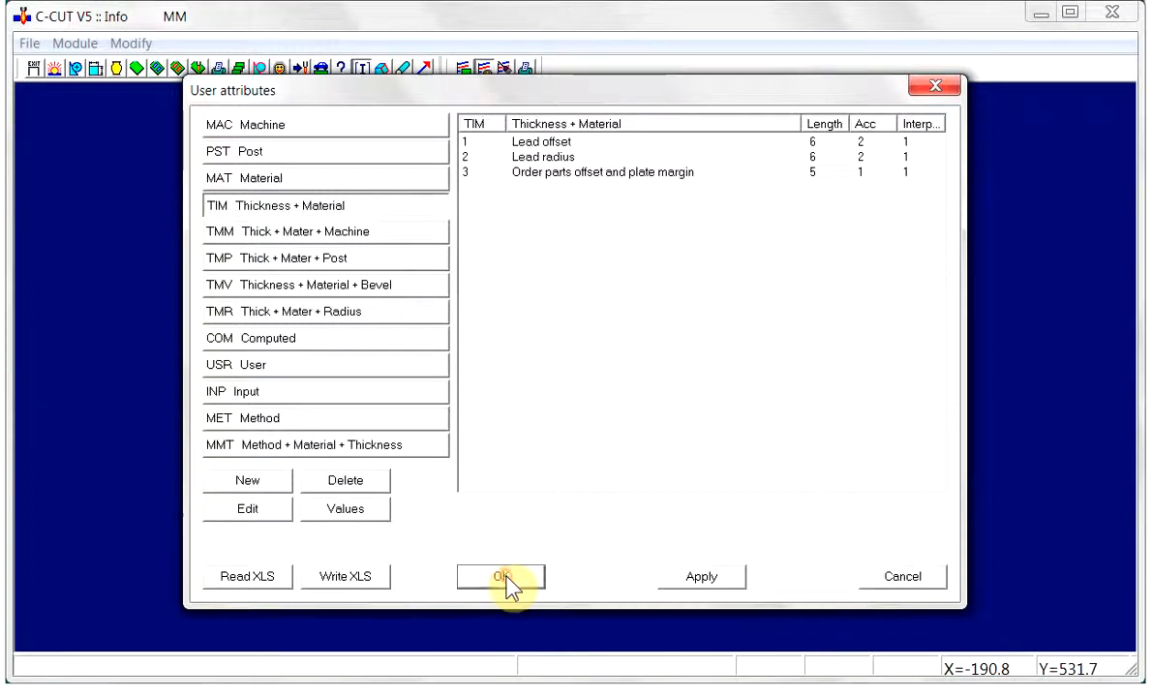
# Step: Switch to the User module and open the Order Control defaults
pyautogui.click(279, 69)
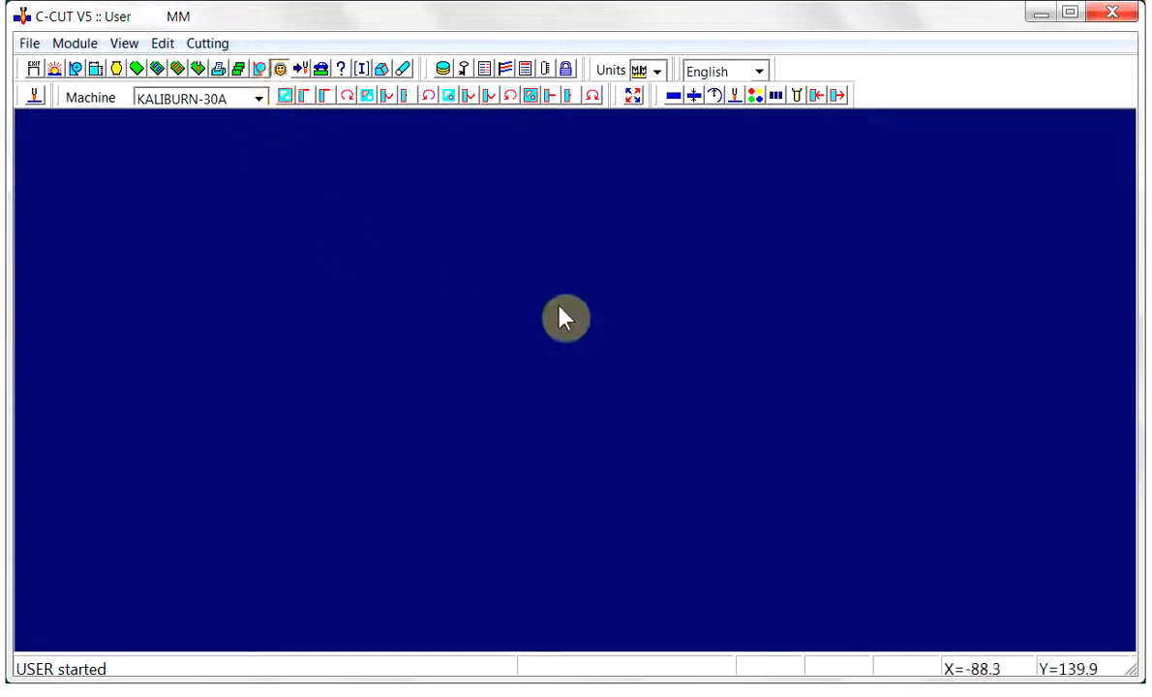
pyautogui.click(483, 70)
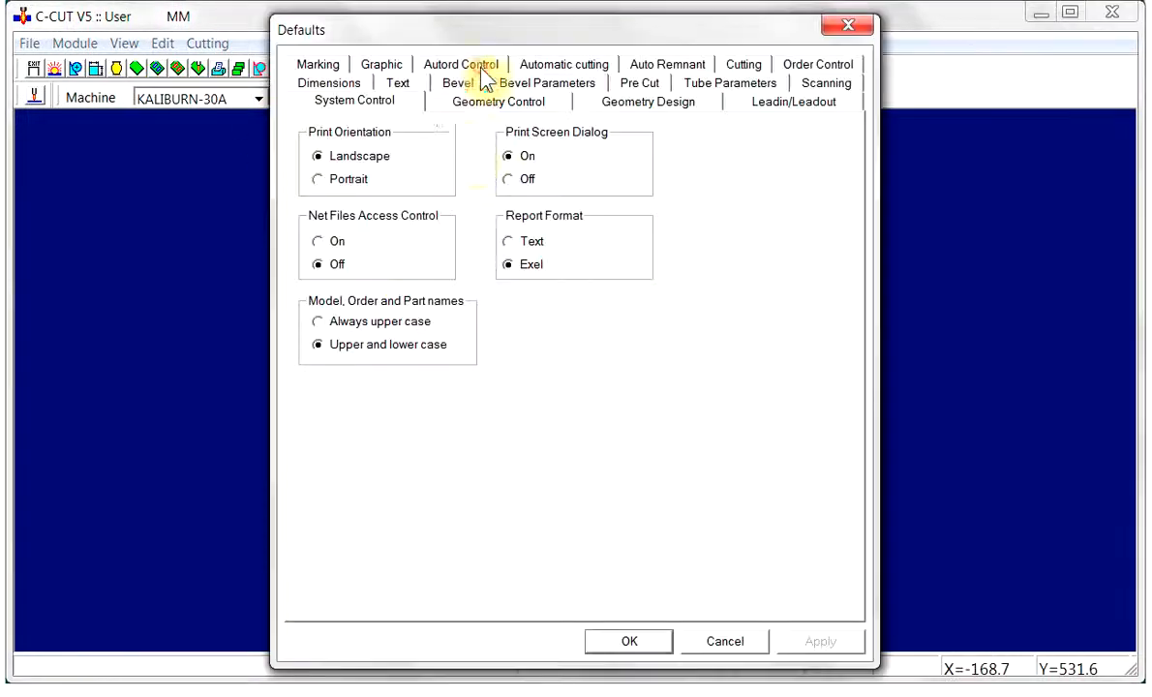
pyautogui.click(796, 70)
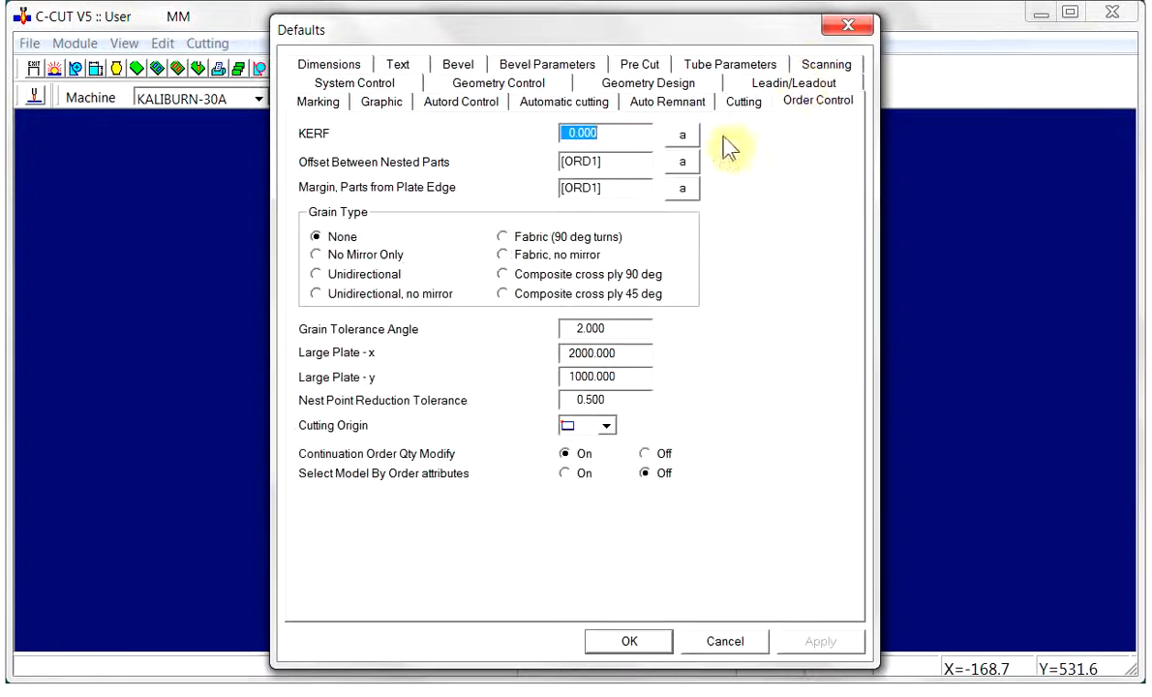
# Step: Link the default Offset Between Nested Parts to the TIM user attribute "Order parts offset and plate margin"
pyautogui.moveTo(605, 161); pyautogui.dragTo(529, 162)
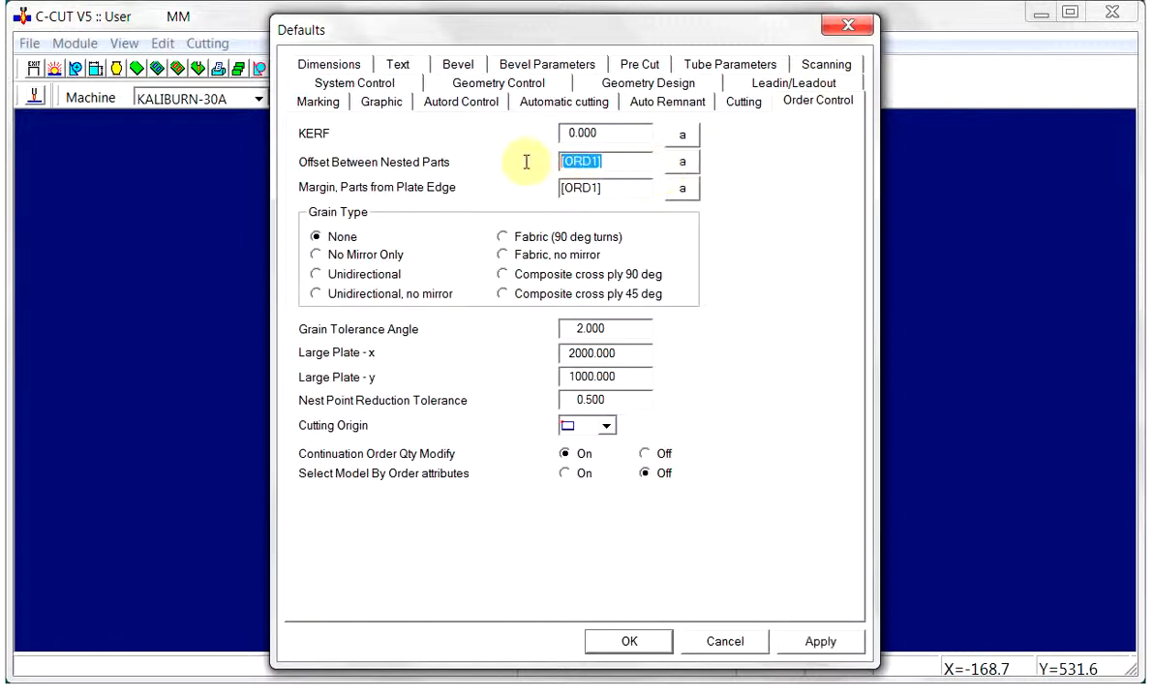
pyautogui.click(681, 163)
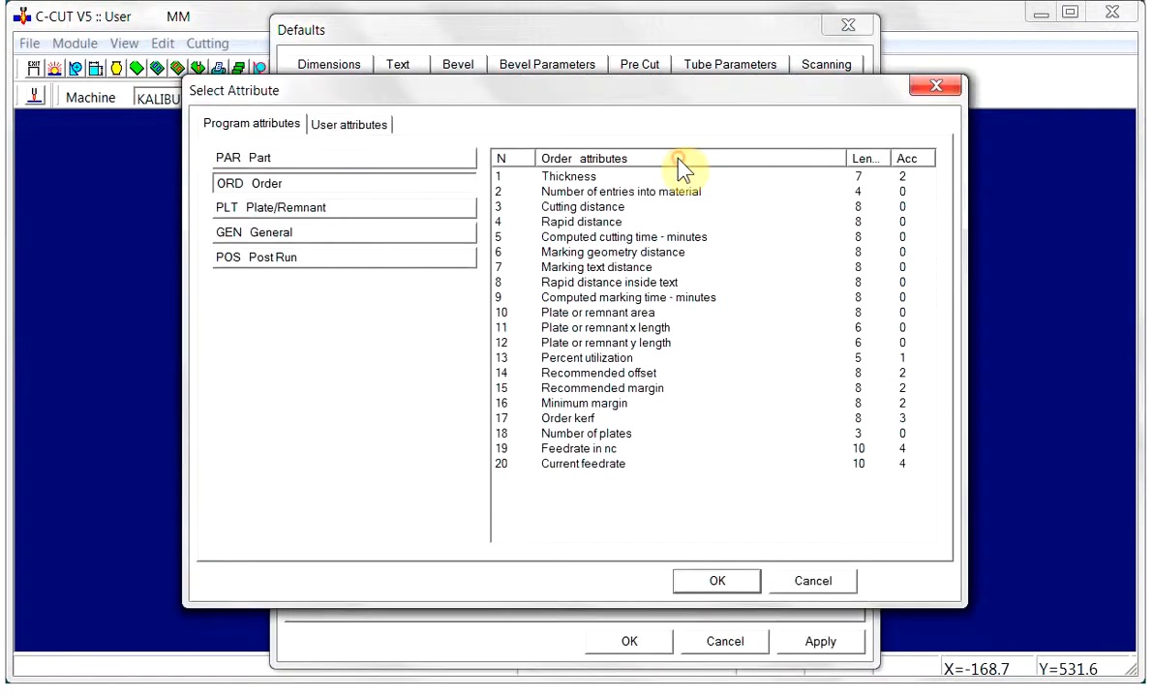
pyautogui.click(353, 126)
pyautogui.click(304, 234)
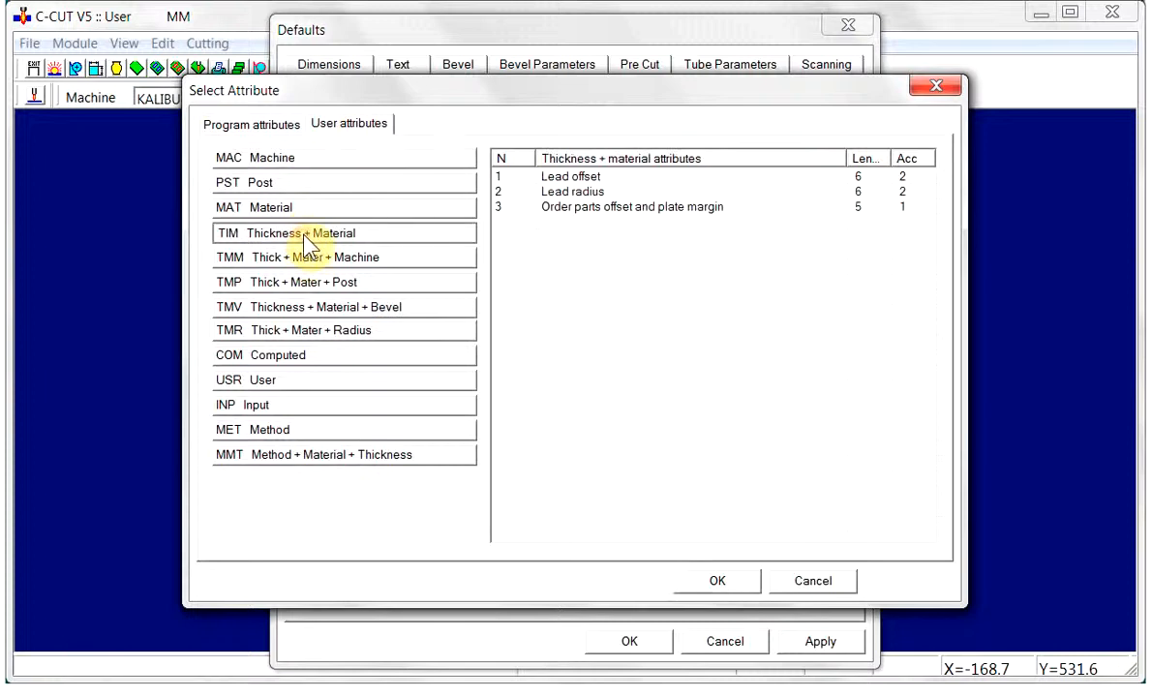
pyautogui.click(572, 208)
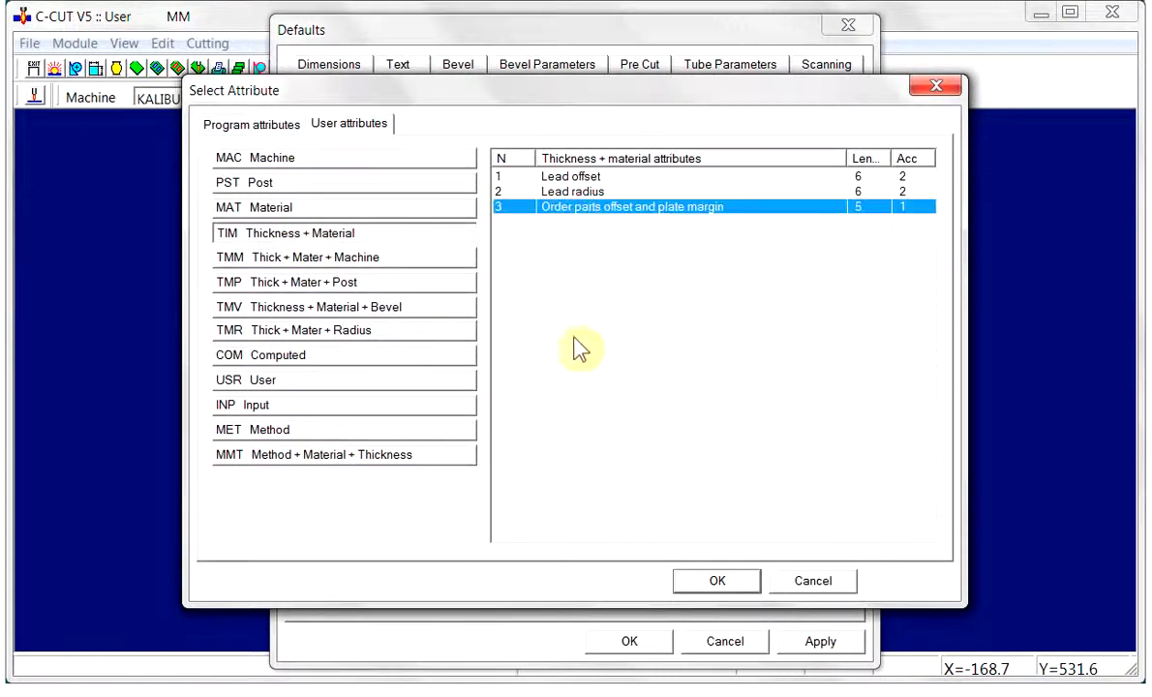
pyautogui.click(731, 588)
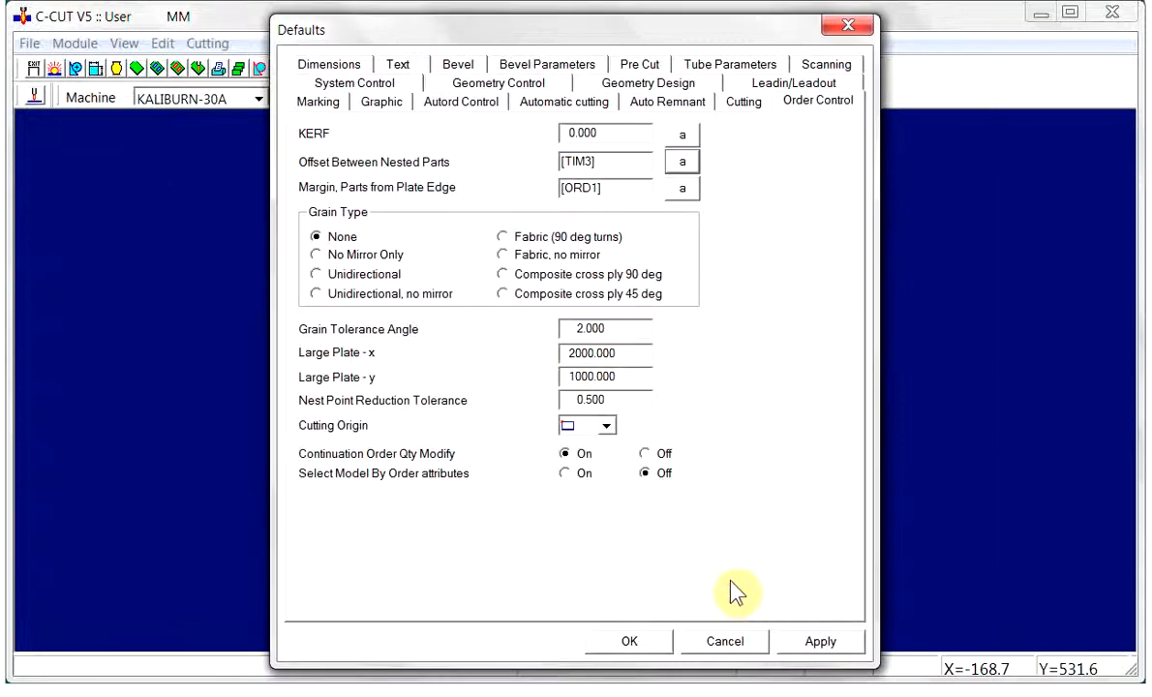
# Step: Link the default Margin, Parts from Plate Edge to the same TIM attribute, and save the defaults
pyautogui.doubleClick(617, 184)
pyautogui.click(680, 189)
pyautogui.click(352, 126)
pyautogui.click(304, 232)
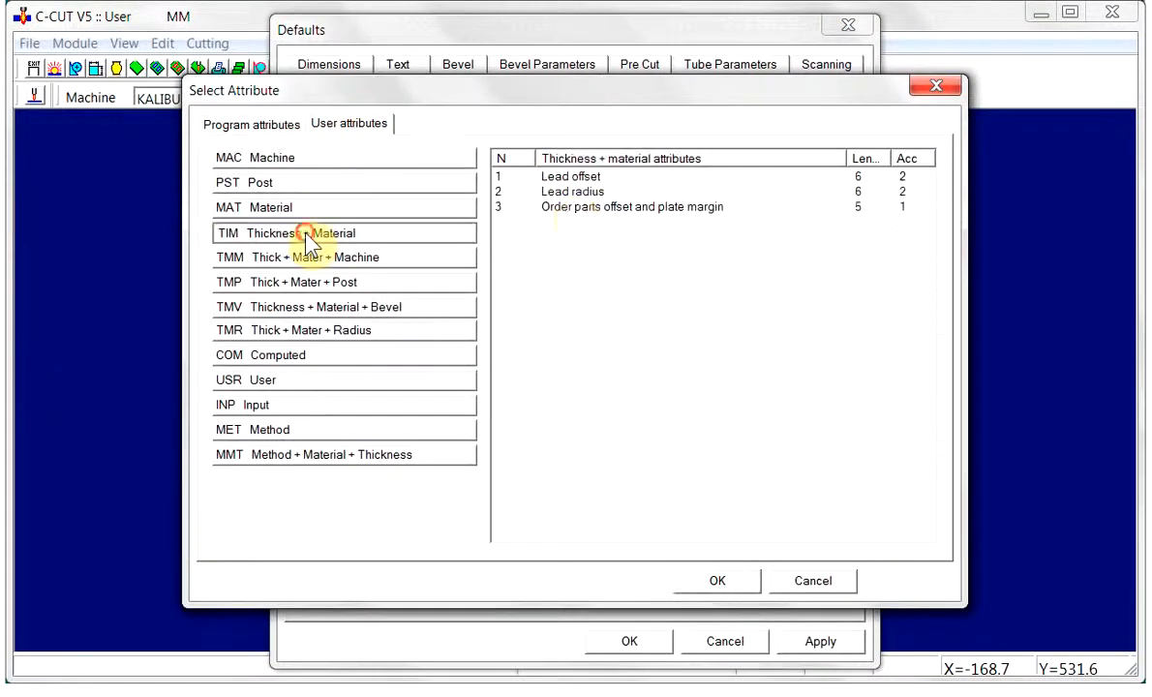
pyautogui.click(569, 208)
pyautogui.click(712, 583)
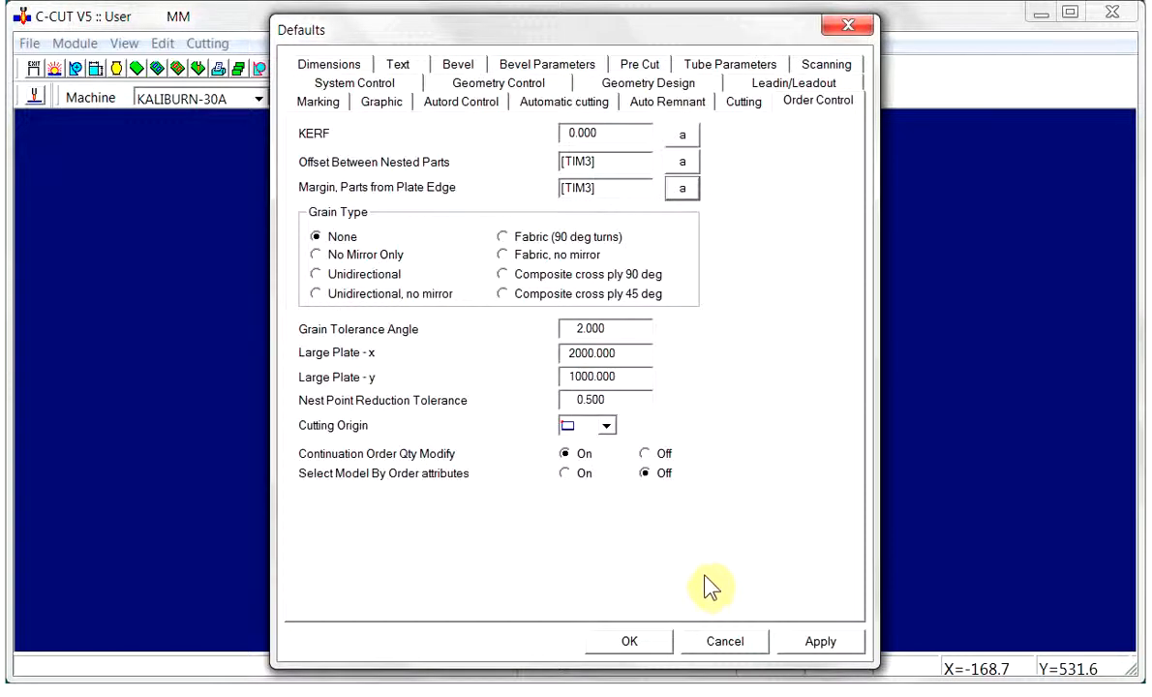
pyautogui.click(646, 641)
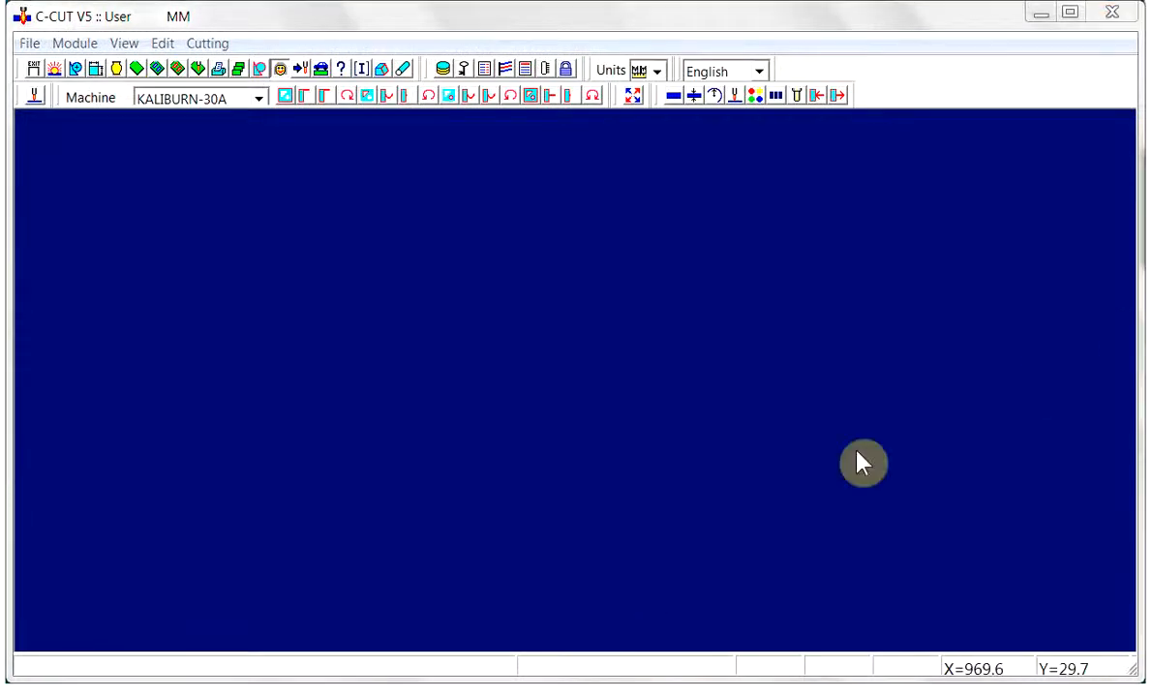
# Step: In the Order module, start order 101 with thickness 3 and check its parts offset and plate margin
pyautogui.click(137, 69)
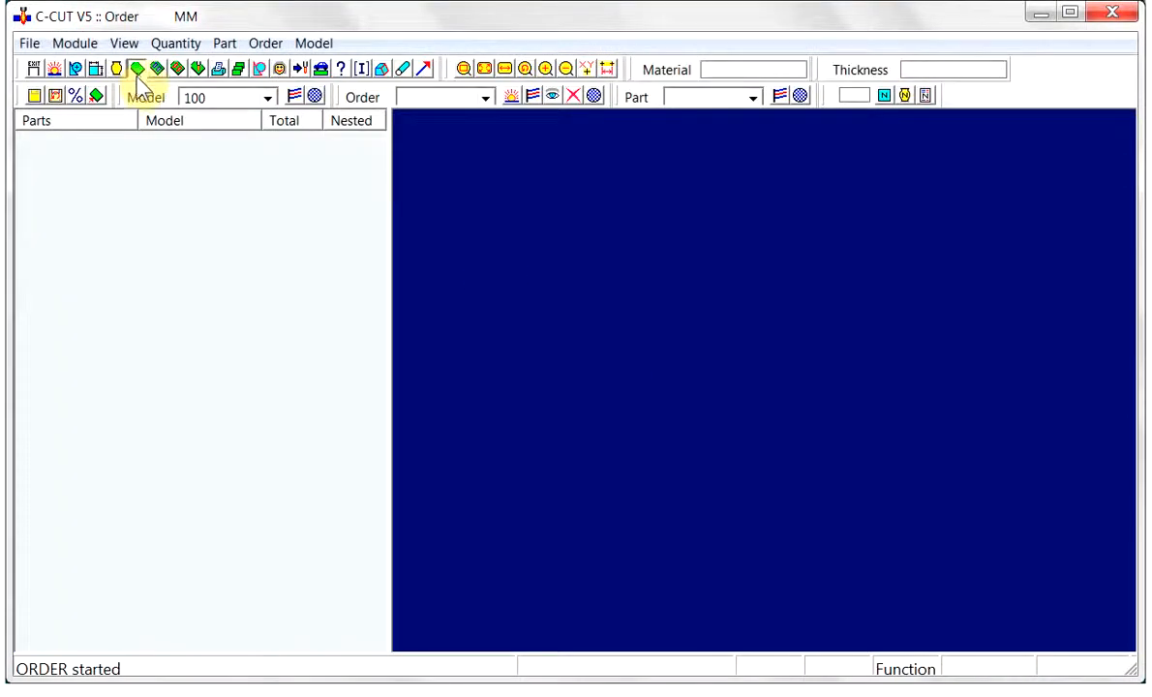
pyautogui.click(512, 96)
pyautogui.write('101')
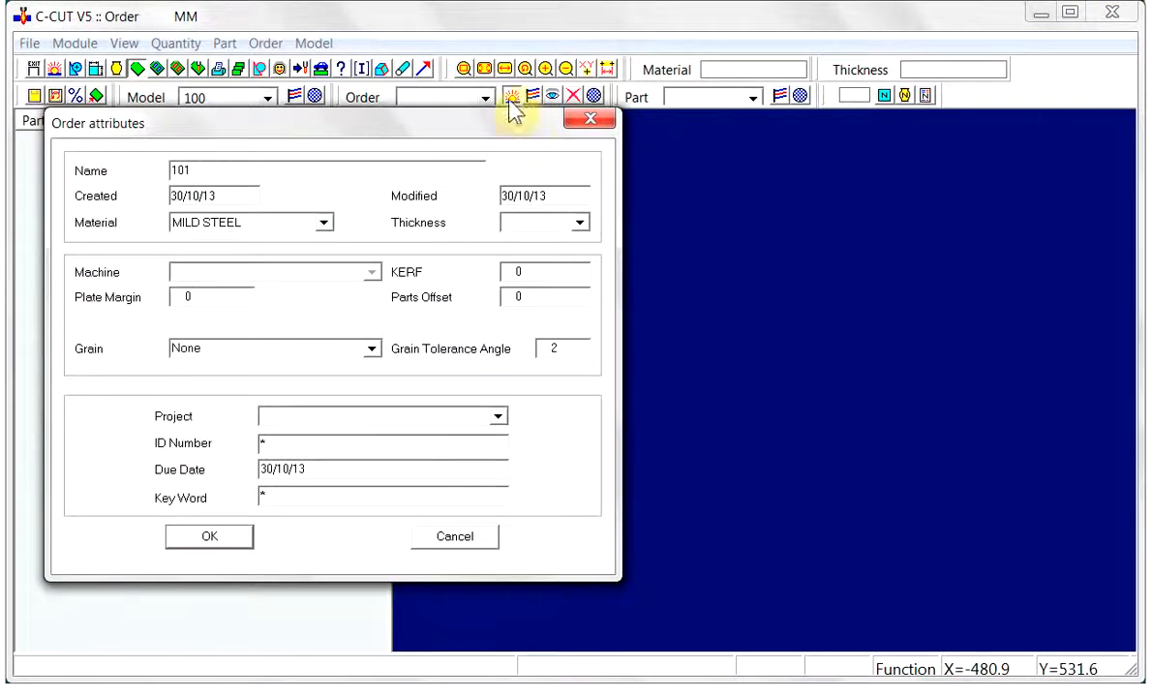
pyautogui.click(578, 223)
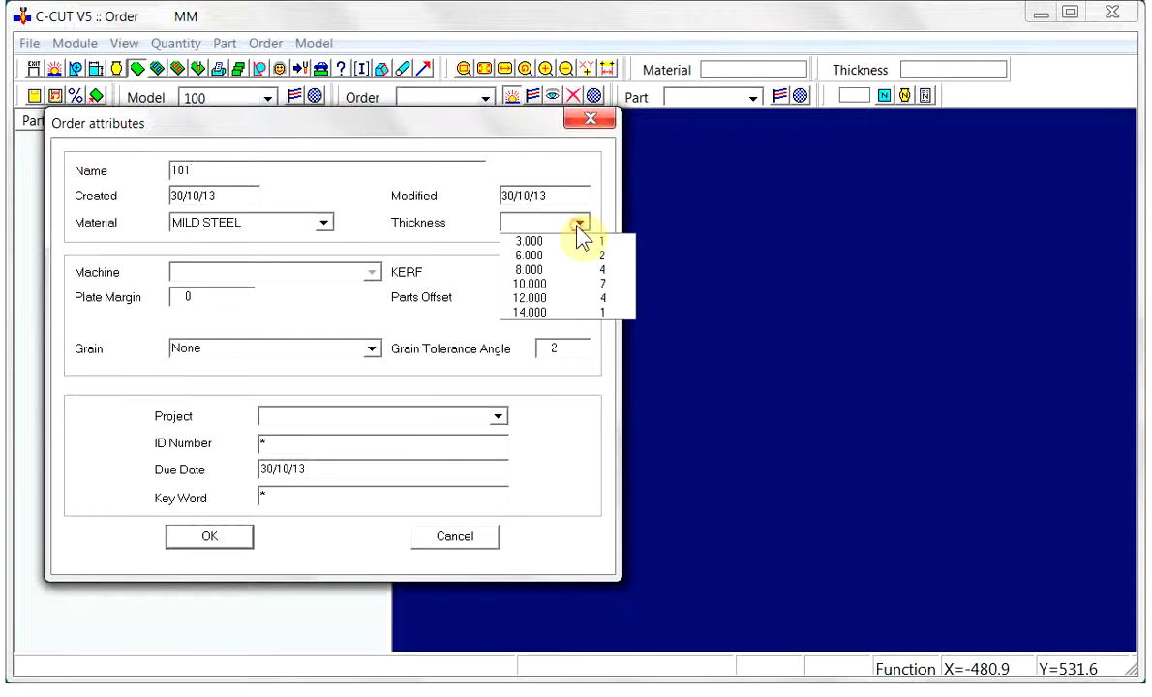
pyautogui.click(532, 238)
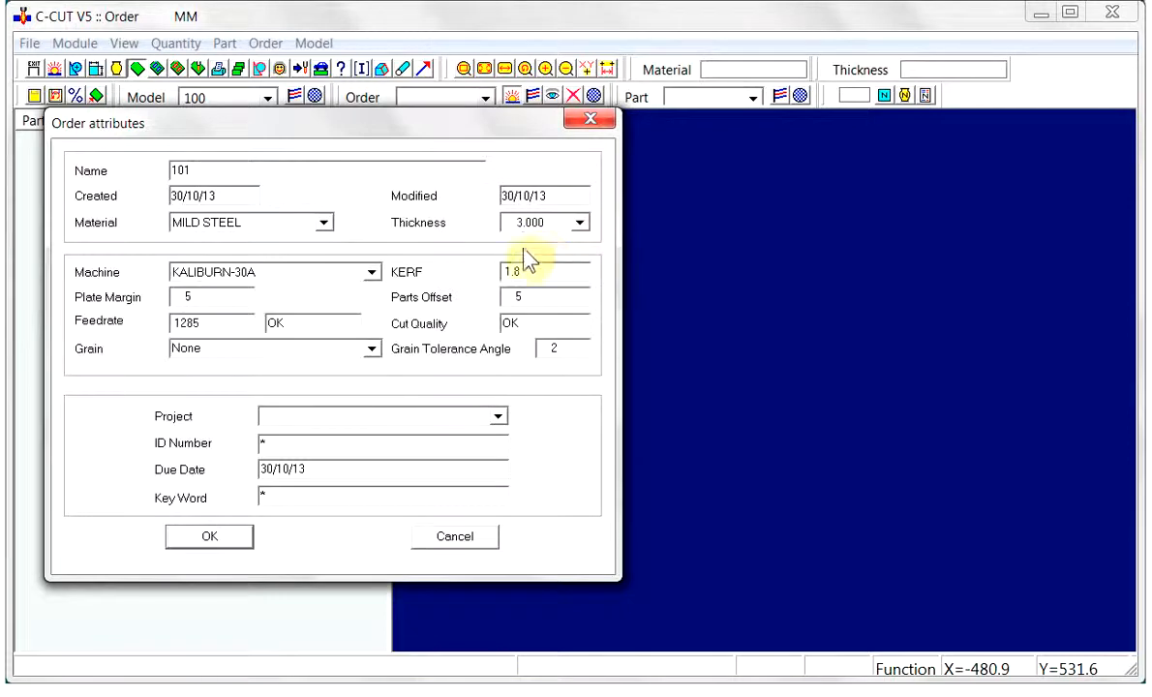
pyautogui.doubleClick(528, 297)
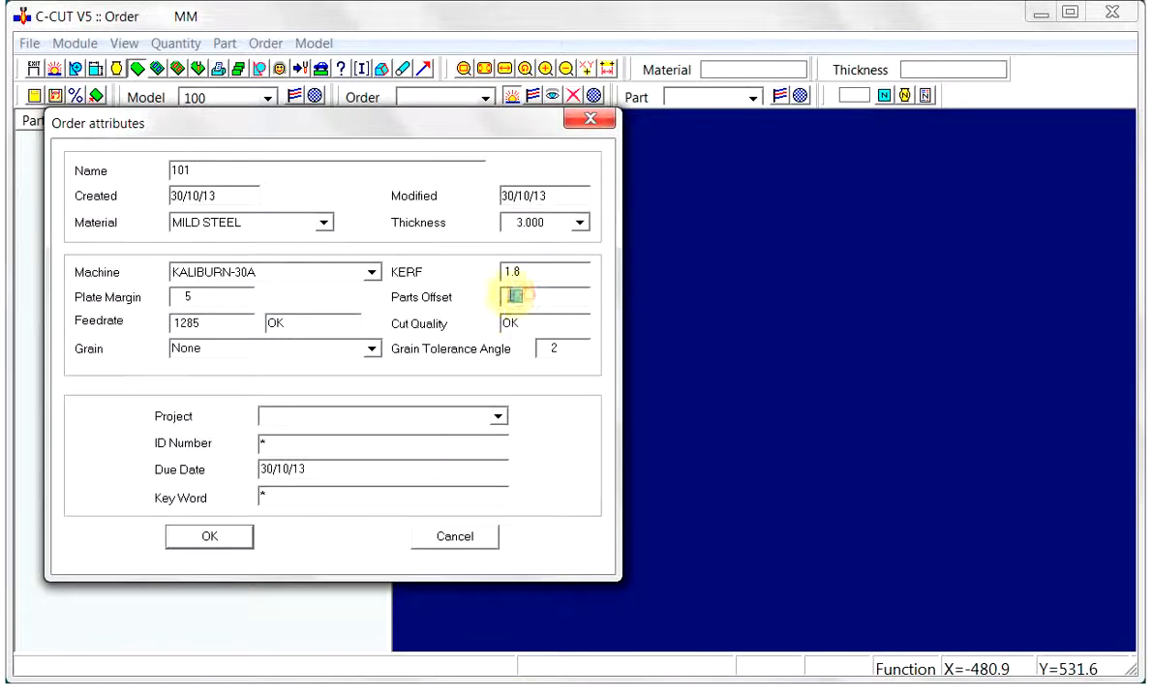
pyautogui.doubleClick(184, 297)
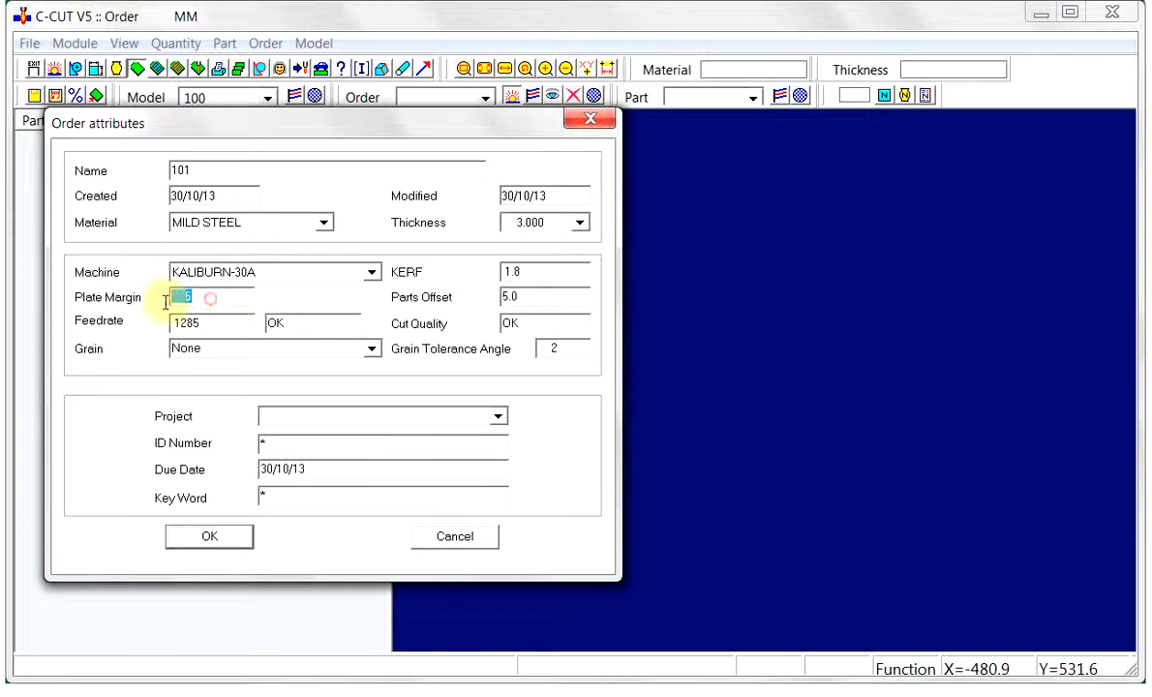
# Step: Check the order's parts offset and plate margin at thicknesses 6 and 12
pyautogui.click(579, 223)
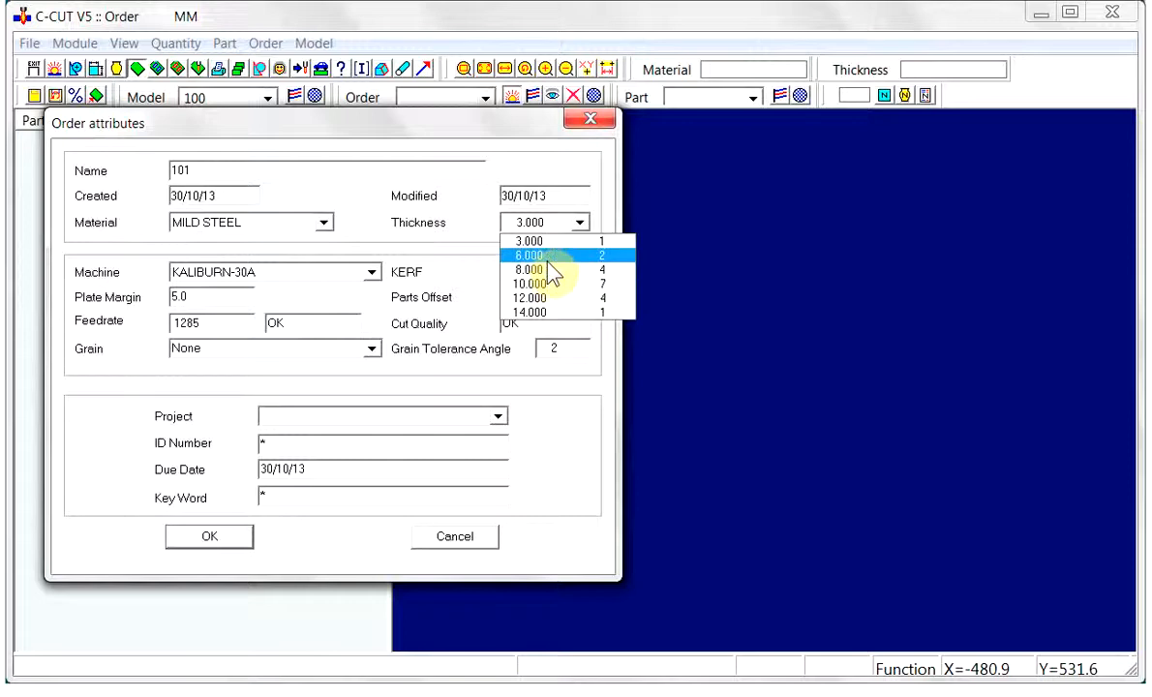
pyautogui.click(548, 256)
pyautogui.doubleClick(509, 299)
pyautogui.click(582, 223)
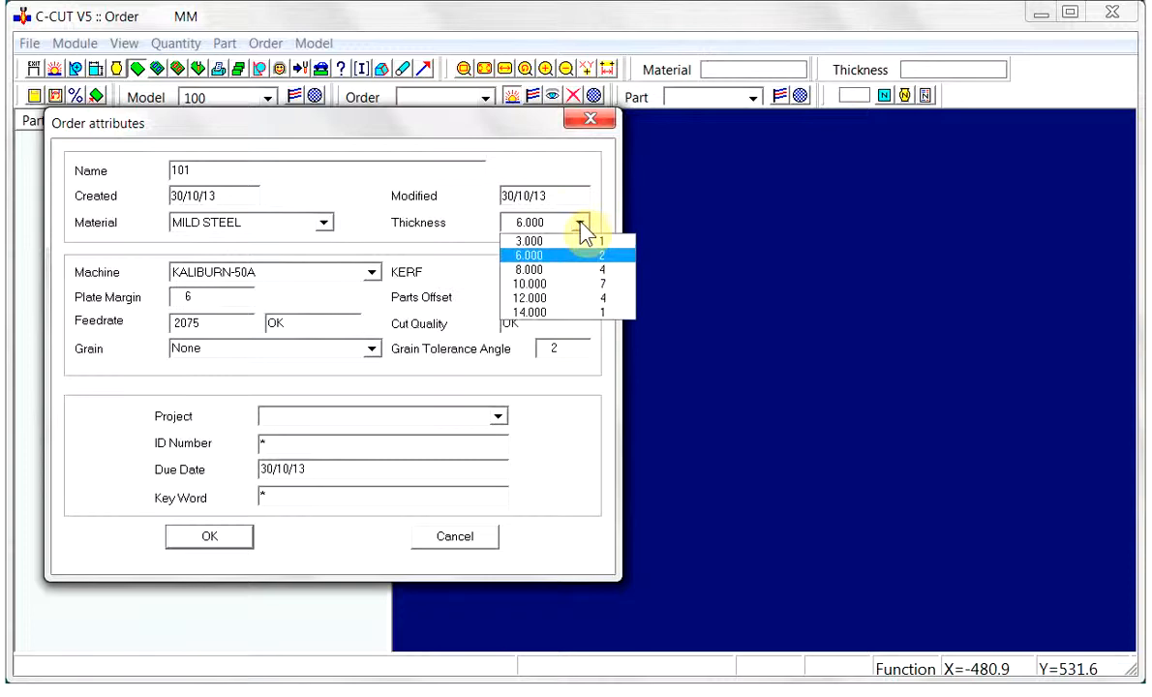
pyautogui.click(535, 299)
pyautogui.doubleClick(535, 299)
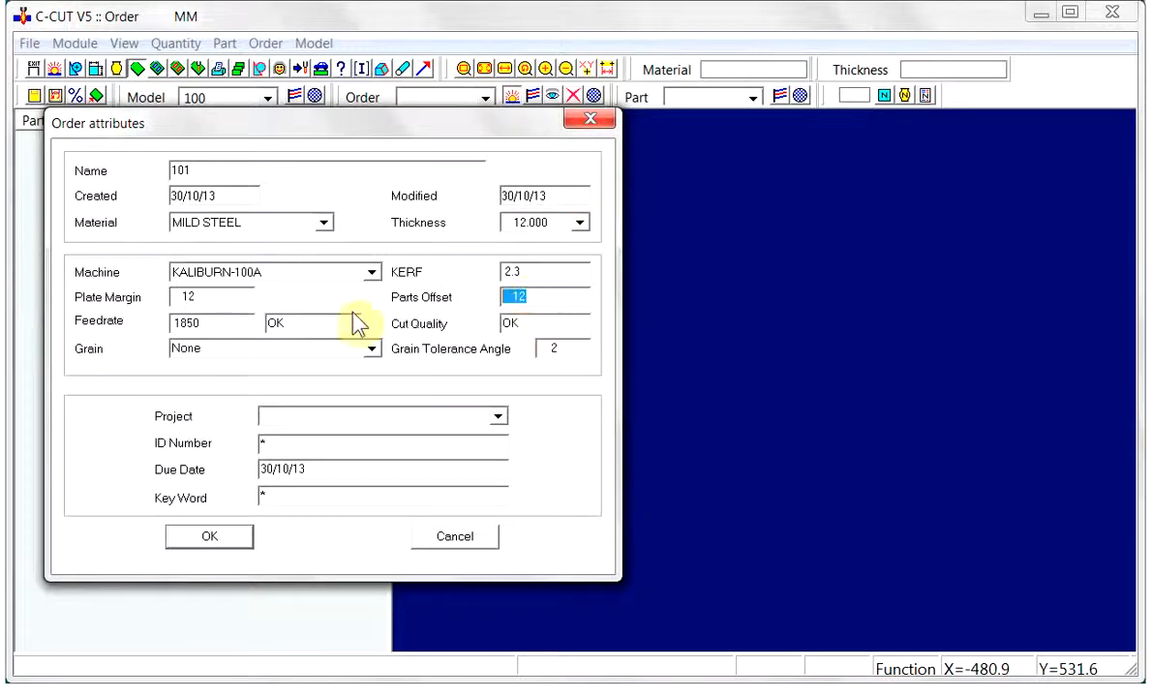
# Step: Set the order's thickness to 8, review its feedrate and kerf, and accept the order attributes
pyautogui.click(581, 223)
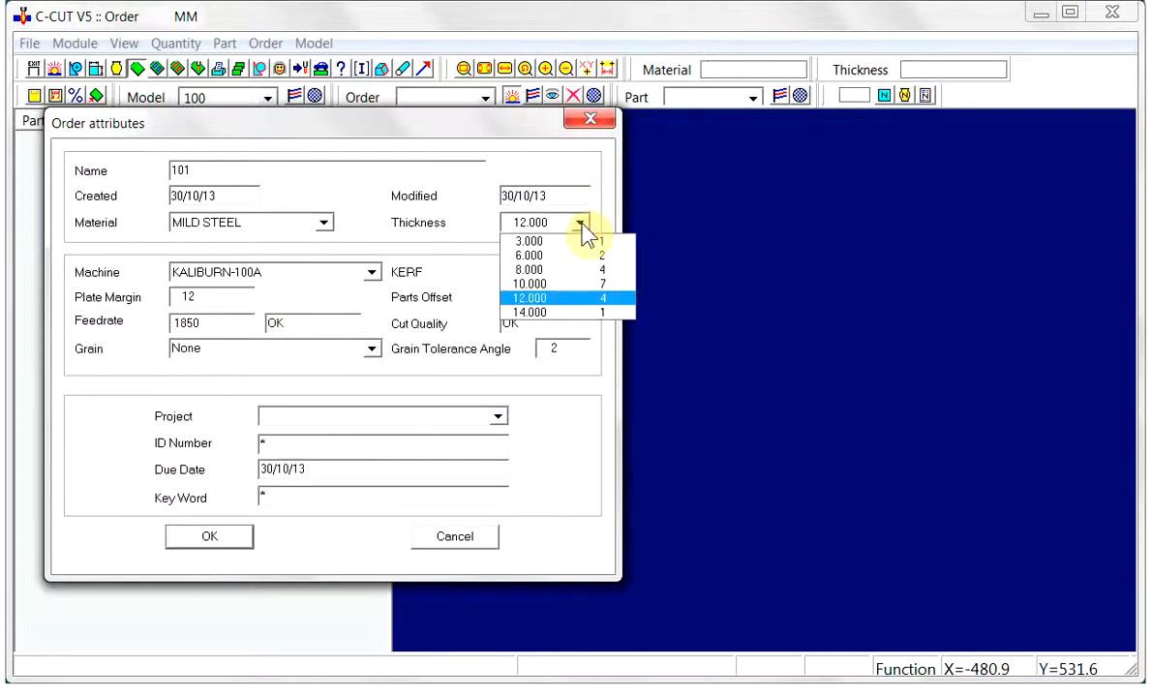
pyautogui.click(545, 269)
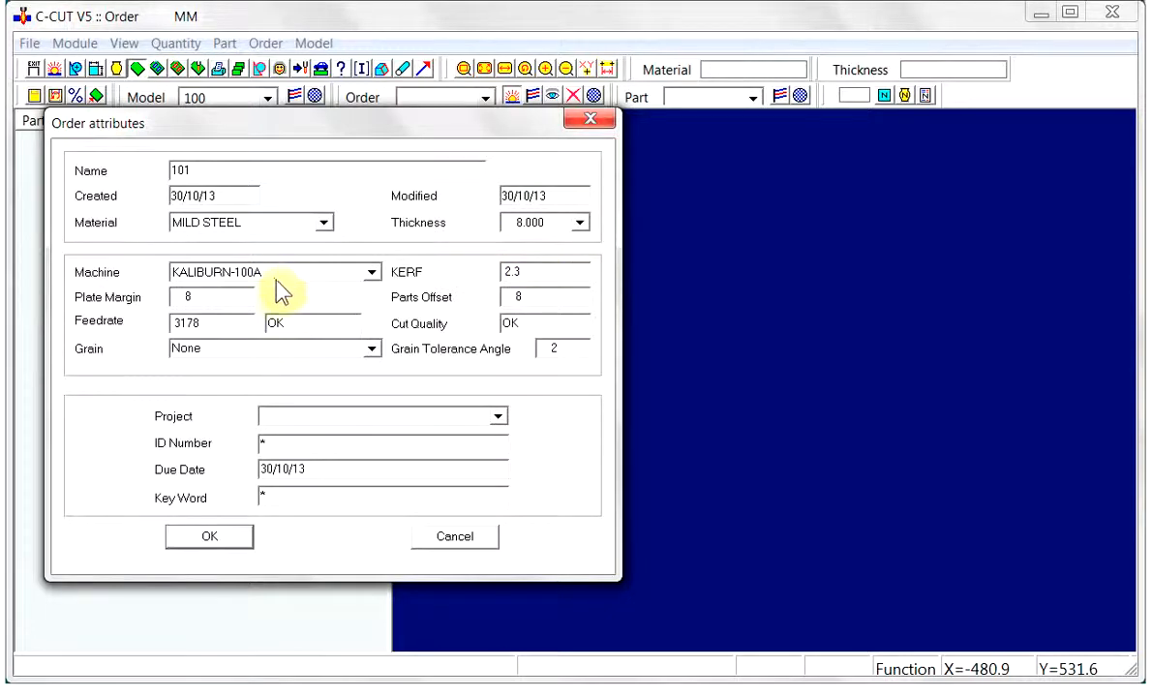
pyautogui.moveTo(205, 322); pyautogui.dragTo(160, 324)
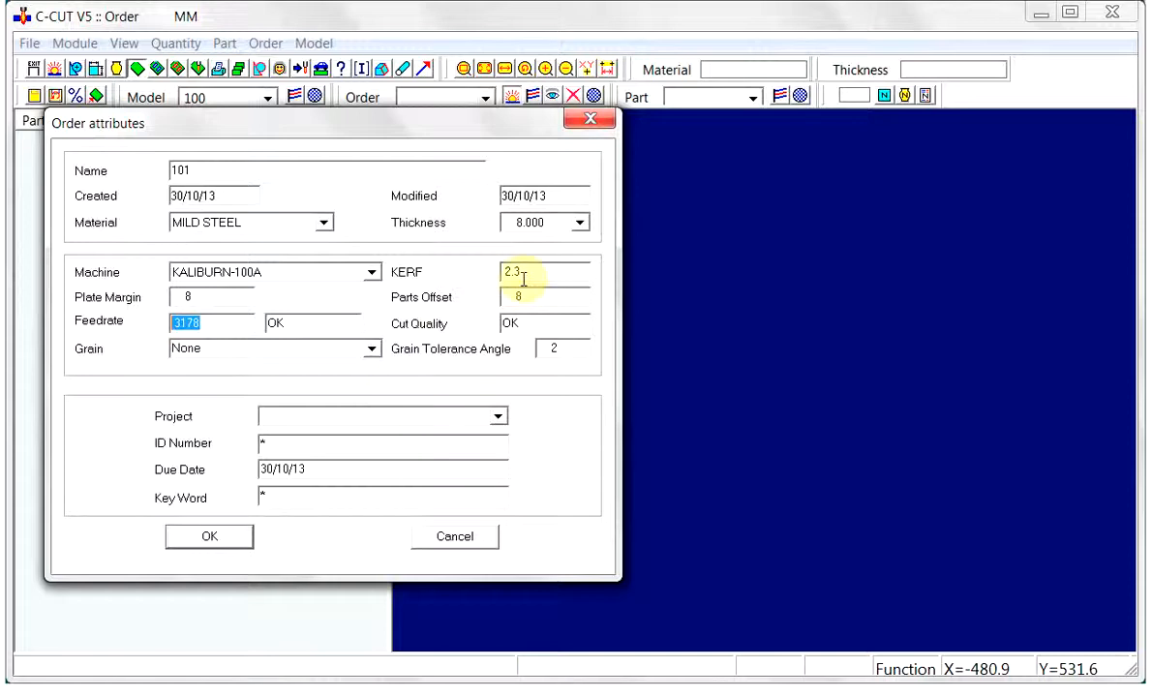
pyautogui.moveTo(530, 270); pyautogui.dragTo(487, 272)
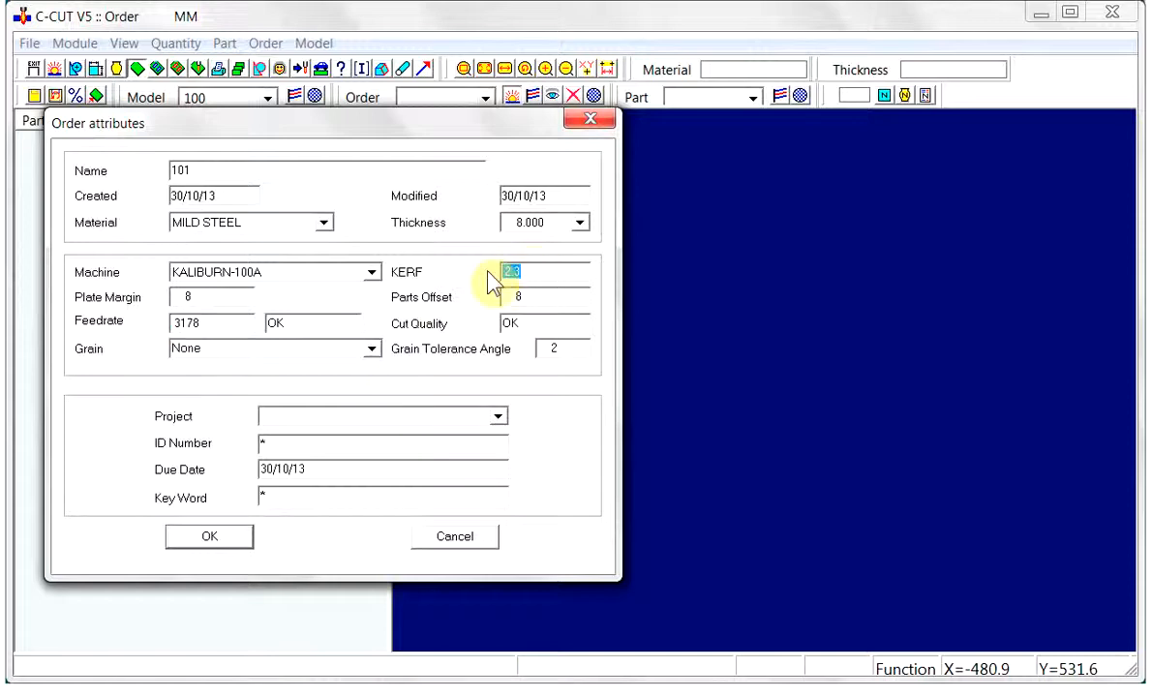
pyautogui.click(209, 537)
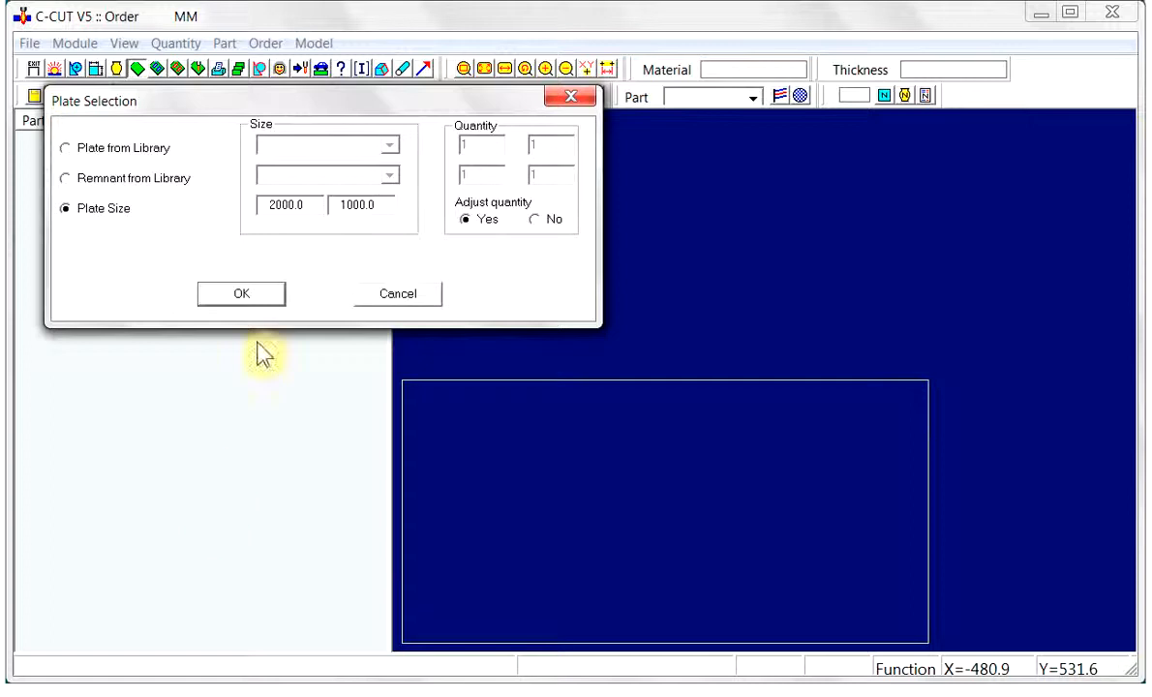
# Step: Define the order's plate by size as 300 by 200
pyautogui.moveTo(304, 204); pyautogui.dragTo(283, 204)
pyautogui.write('300')
pyautogui.press('Tab')
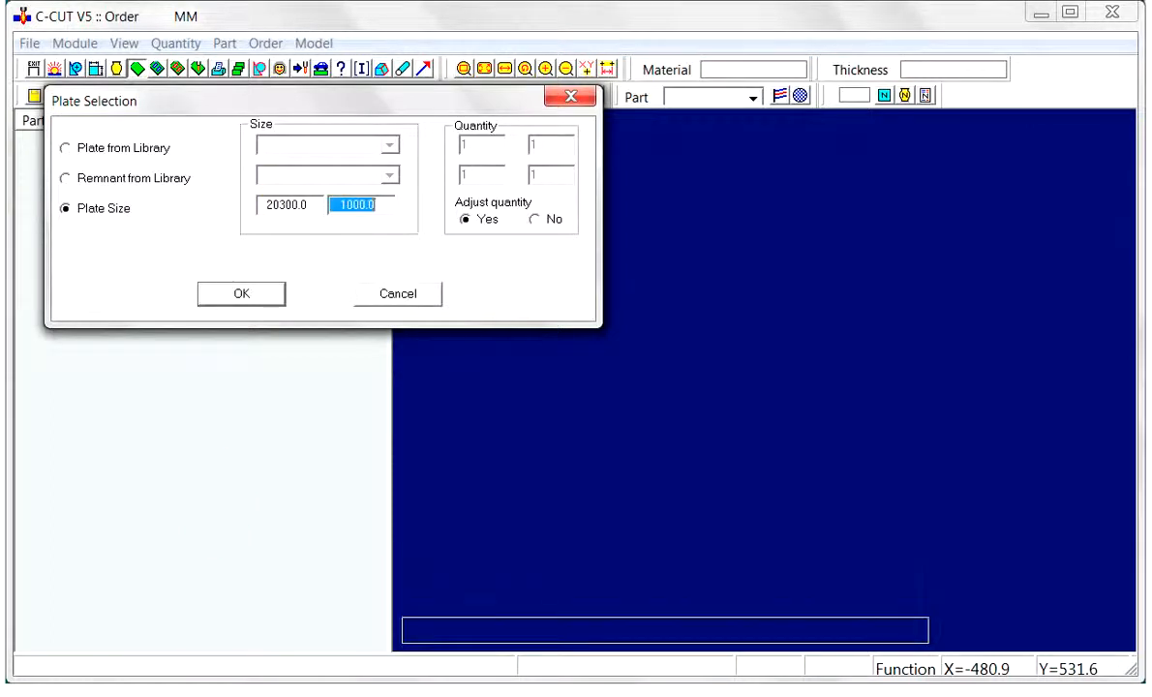
pyautogui.write('200')
pyautogui.moveTo(306, 205); pyautogui.dragTo(259, 223)
pyautogui.write('300')
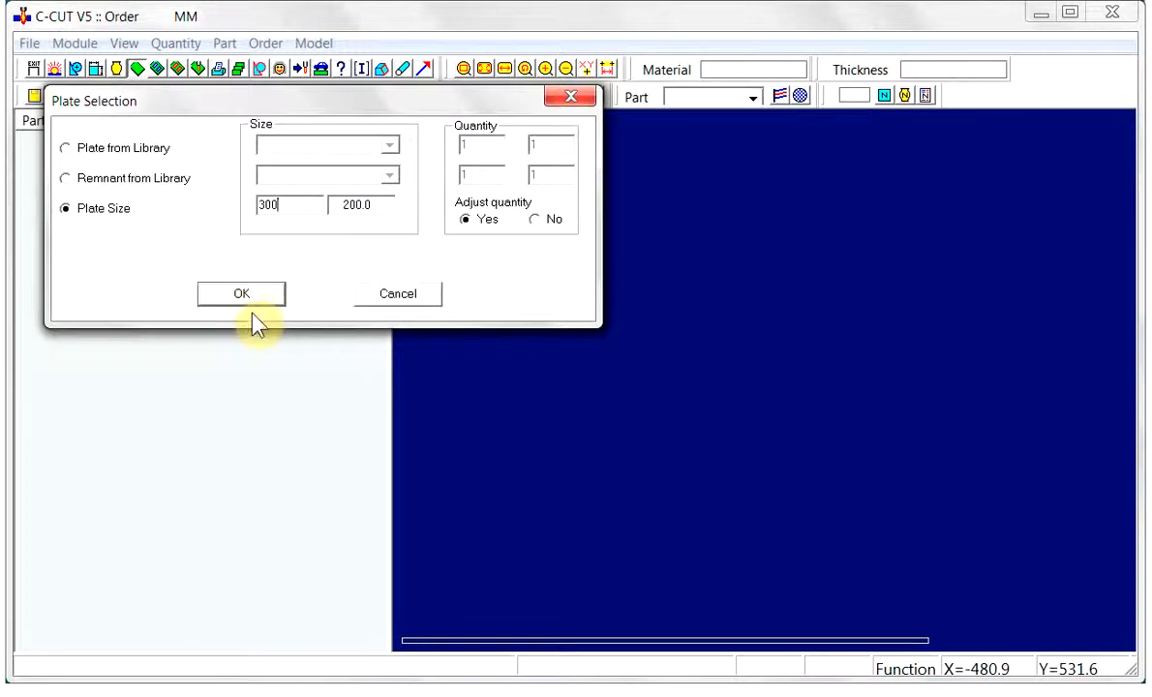
pyautogui.click(252, 296)
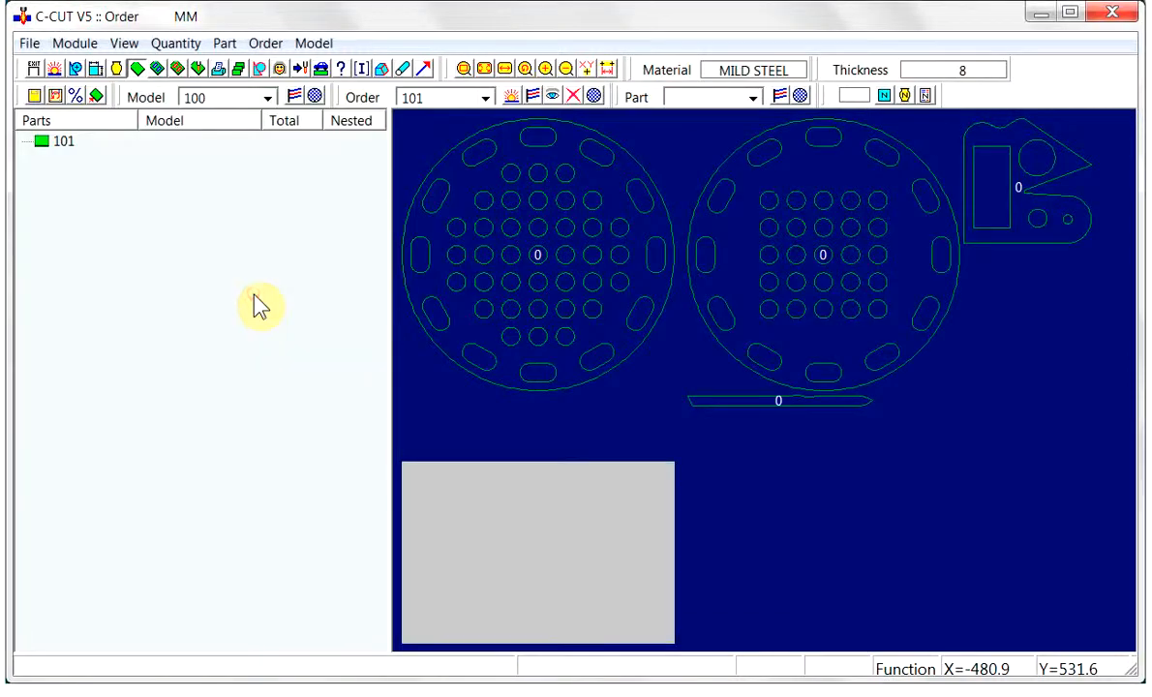
# Step: Set the quantity of the notched part with the rectangular cutout to 2, and switch to the Nest module
pyautogui.rightClick(1030, 237)
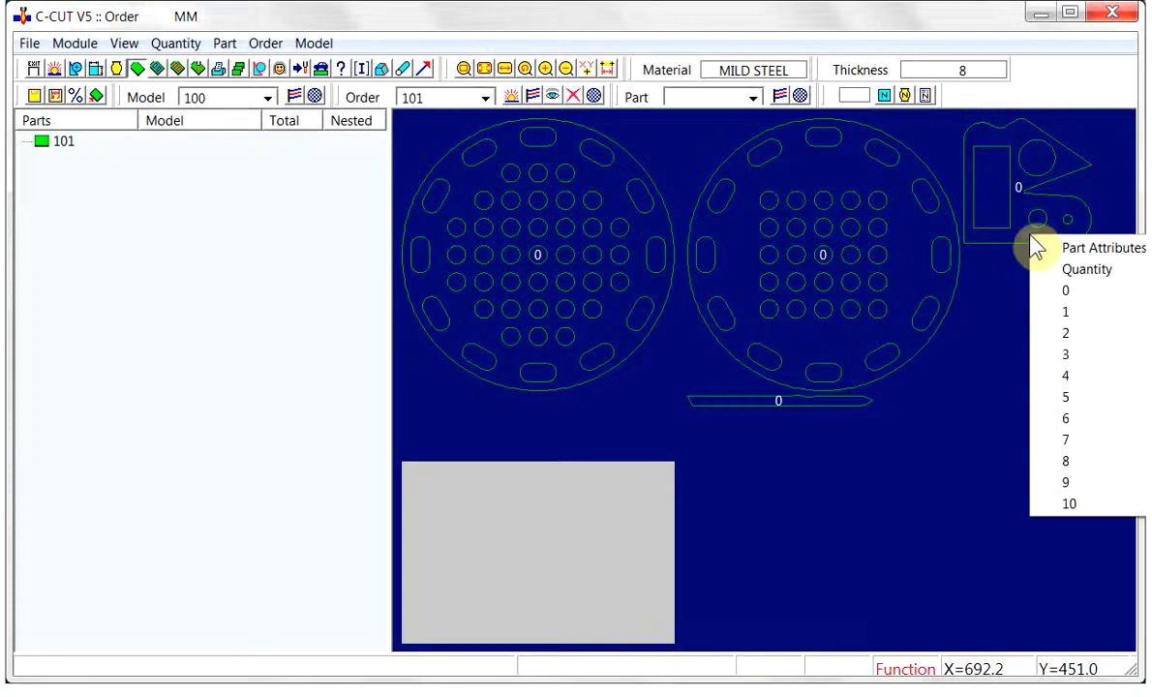
pyautogui.click(1057, 333)
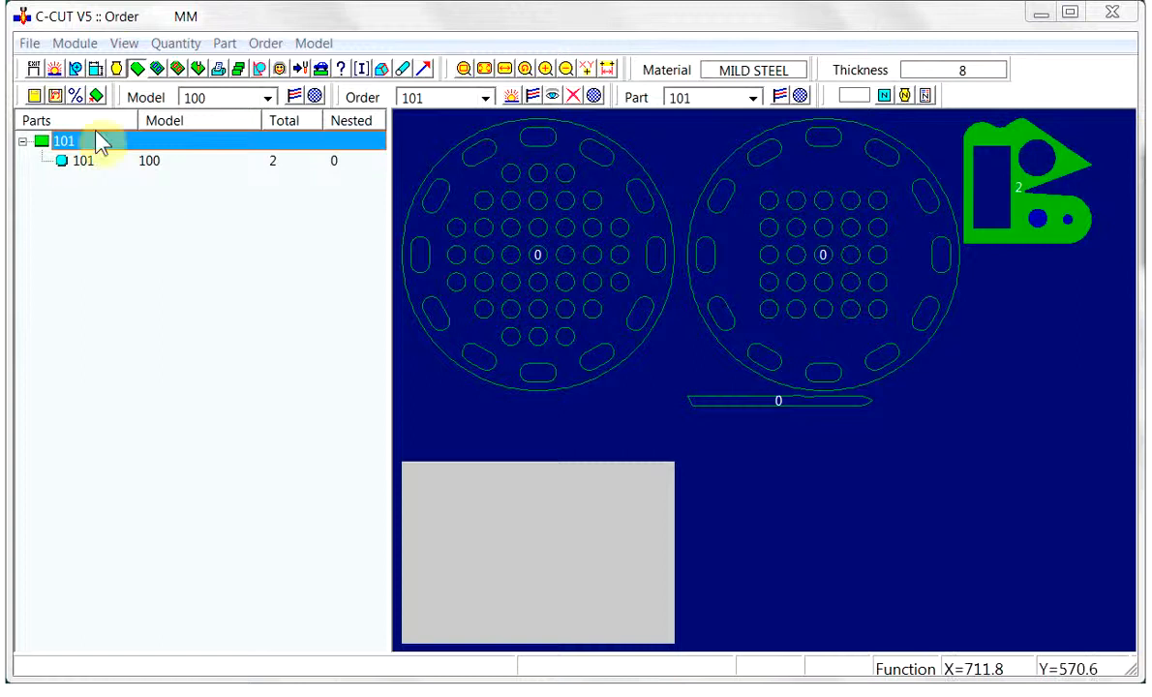
pyautogui.click(158, 68)
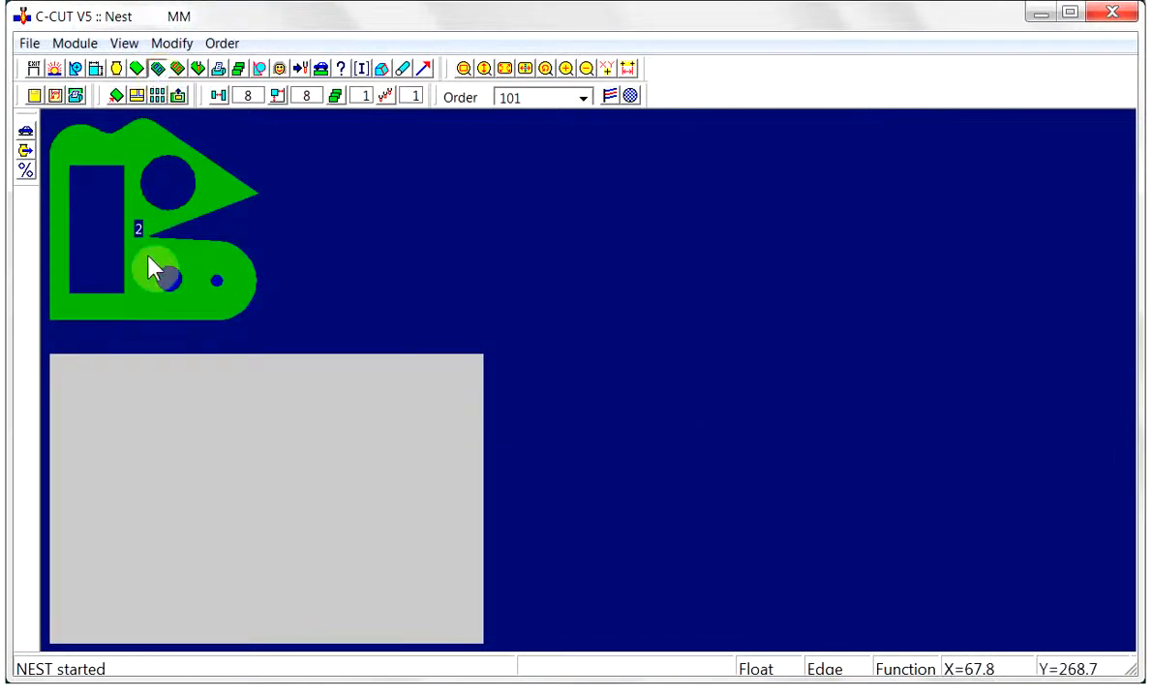
# Step: Place the notched part on the left half of the plate and a second copy rotated 180 degrees on the right half
pyautogui.click(154, 261)
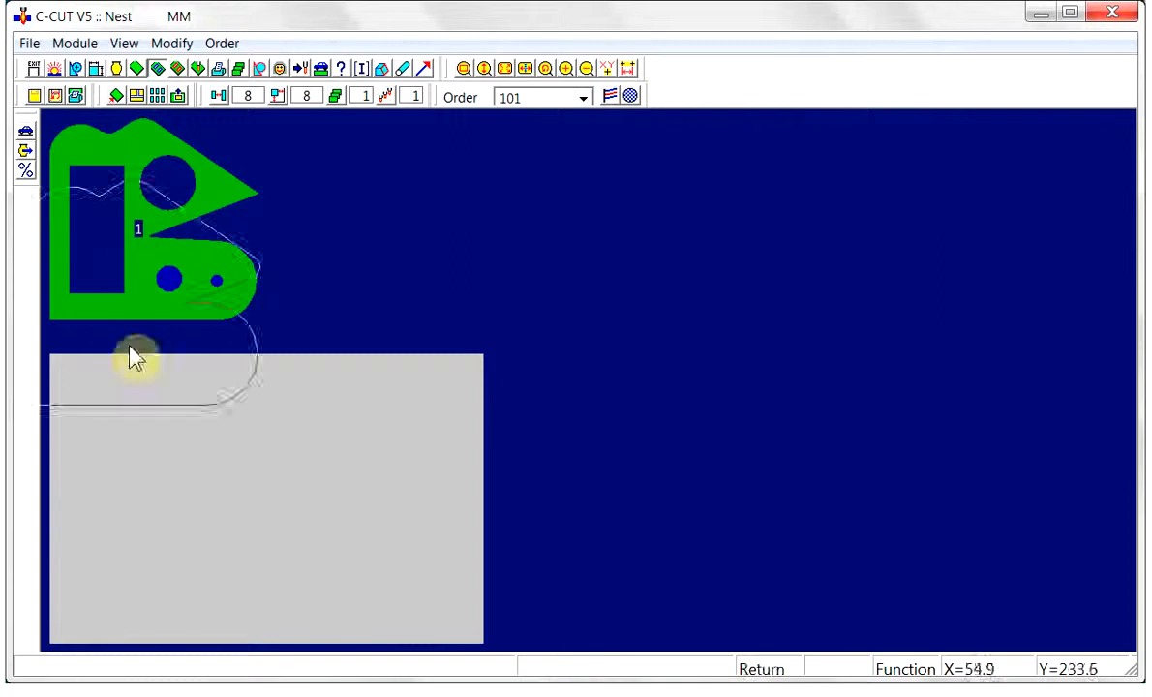
pyautogui.click(143, 526)
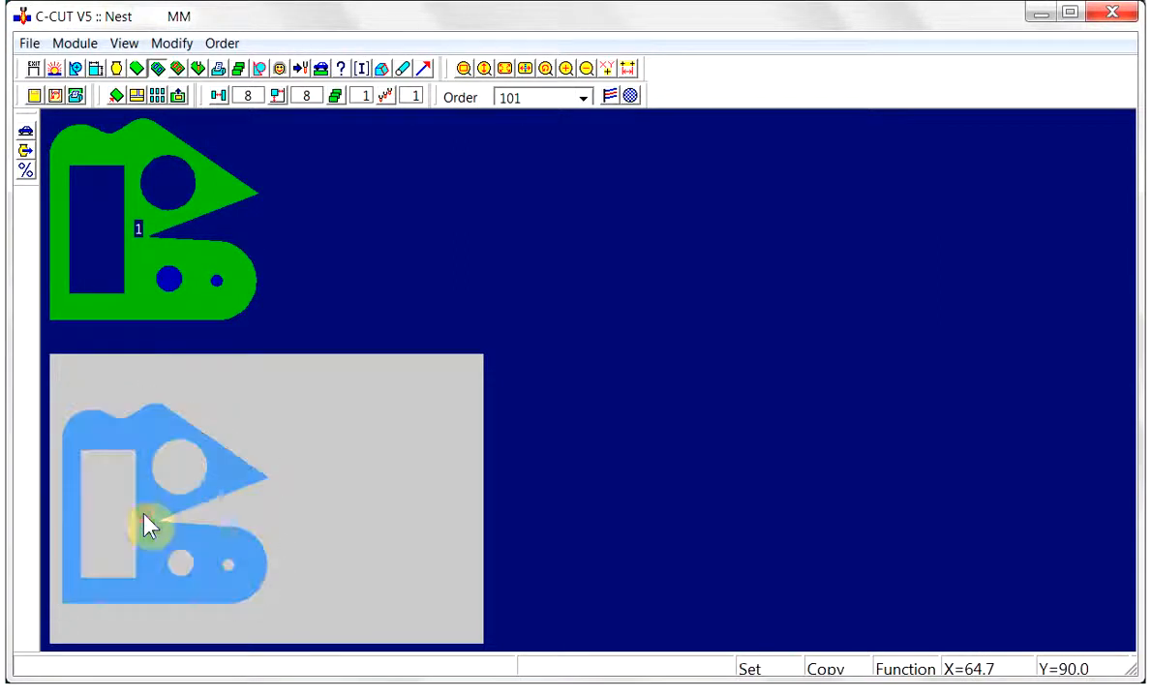
pyautogui.rightClick(217, 481)
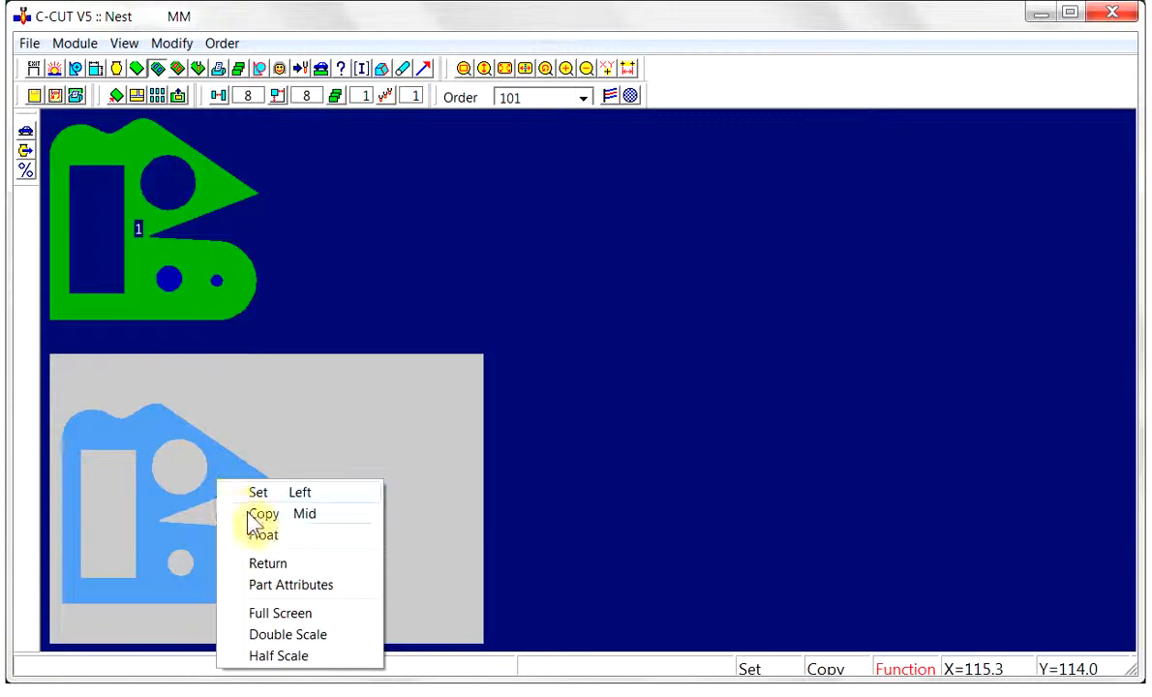
pyautogui.click(247, 510)
pyautogui.rightClick(323, 429)
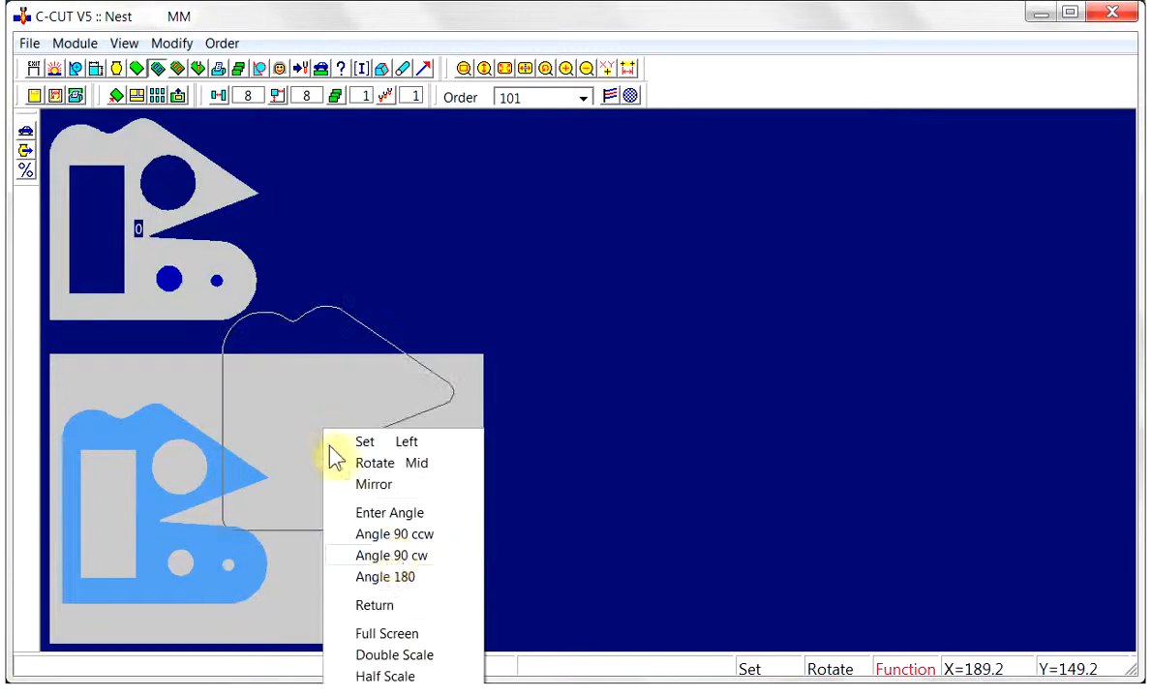
pyautogui.click(394, 579)
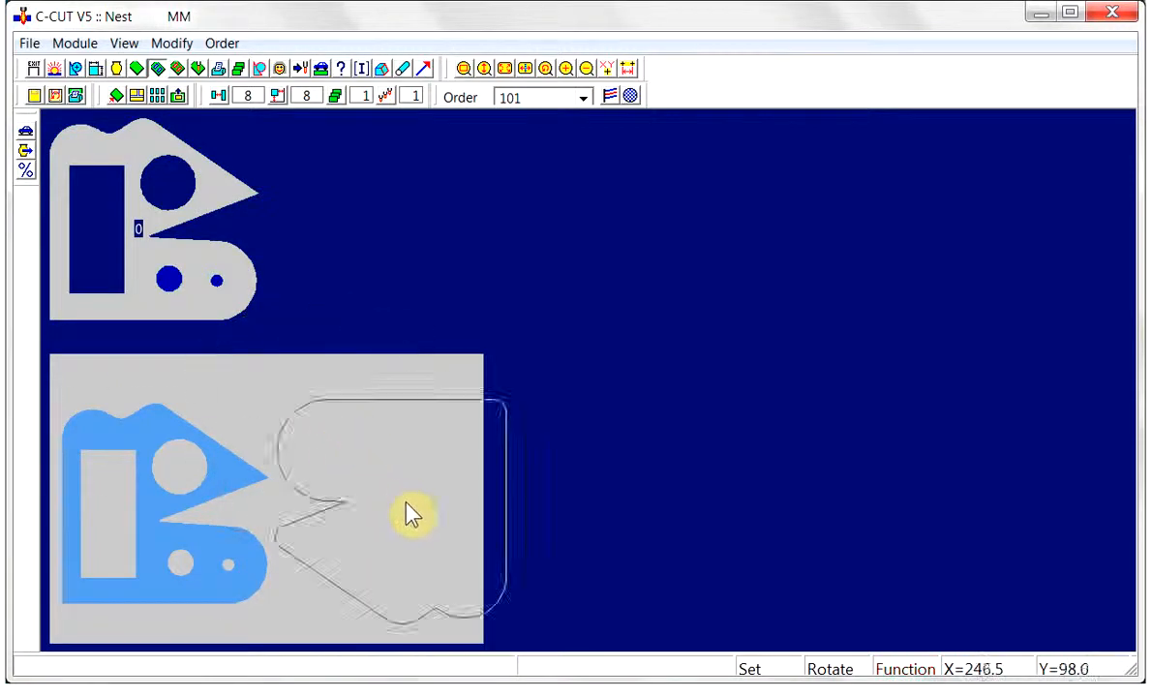
pyautogui.click(388, 498)
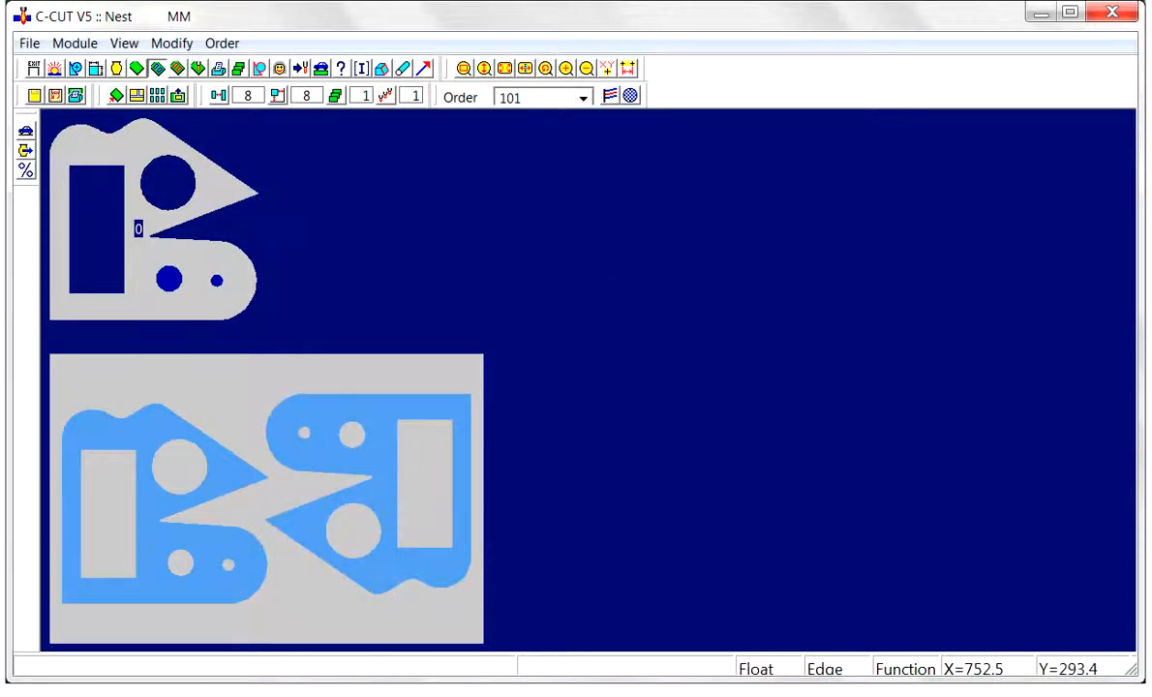
# Step: Switch to the Cut module and add cuts to the left part's two lower holes, rectangular cutout and outer contour
pyautogui.click(178, 69)
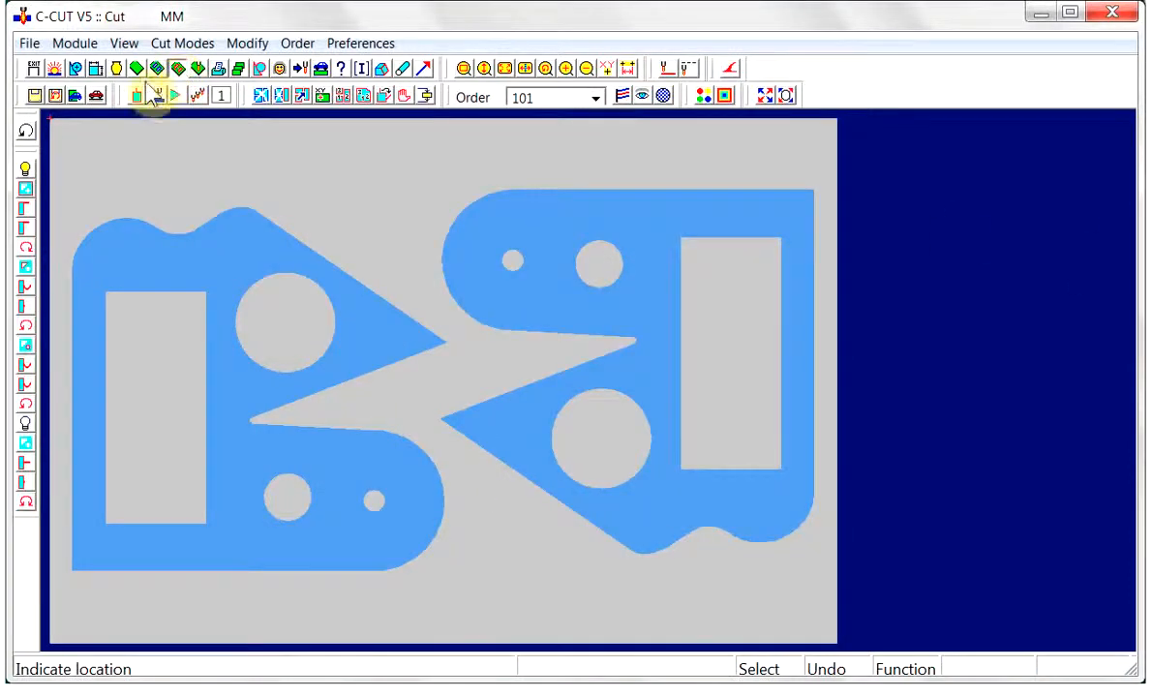
pyautogui.click(367, 513)
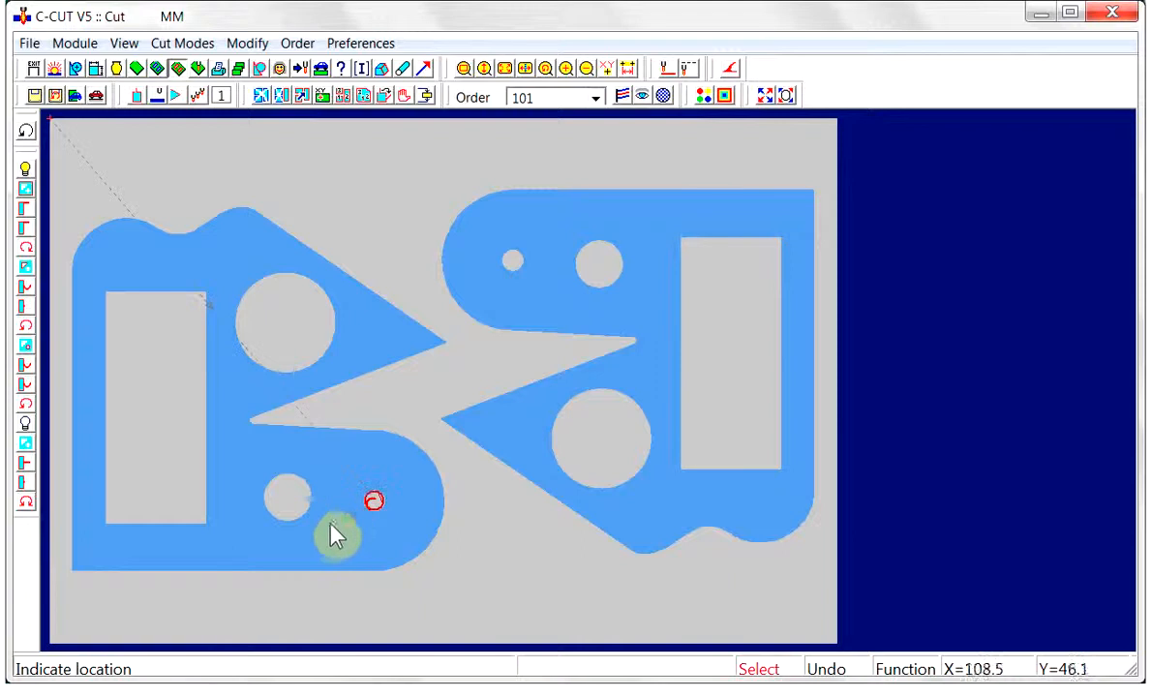
pyautogui.click(283, 527)
pyautogui.click(125, 528)
pyautogui.click(82, 538)
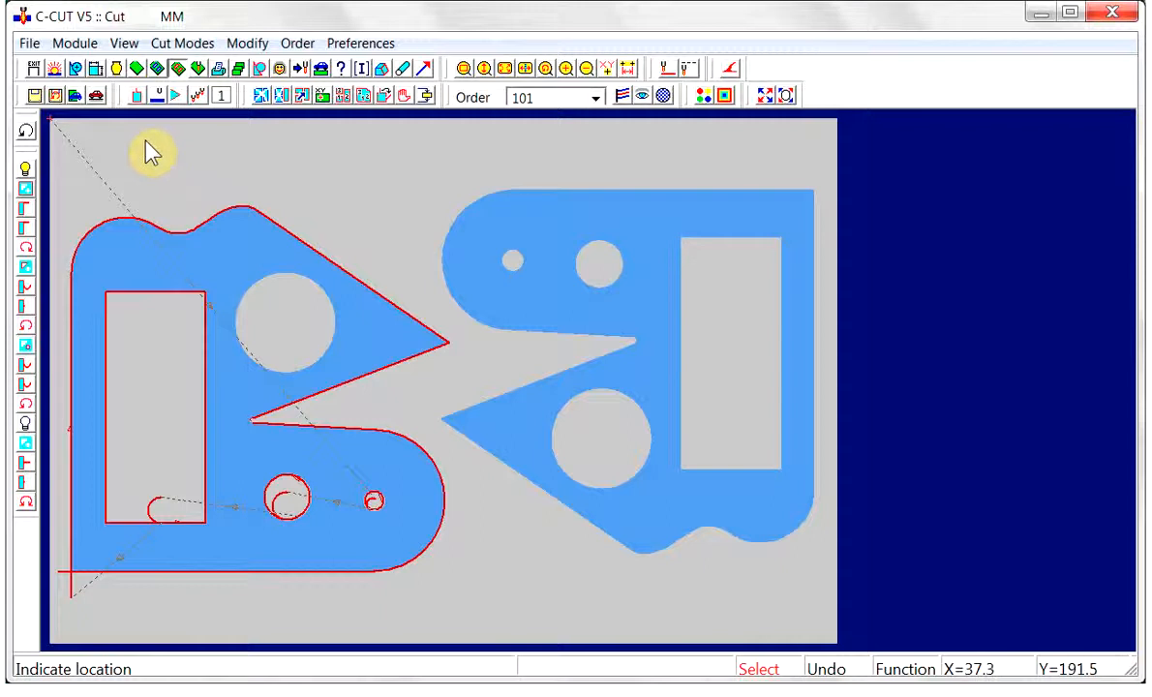
# Step: Run automatic cutting with Duplicate Cut Parts and Cut Complete Parts to repeat the cuts on the second part
pyautogui.click(96, 95)
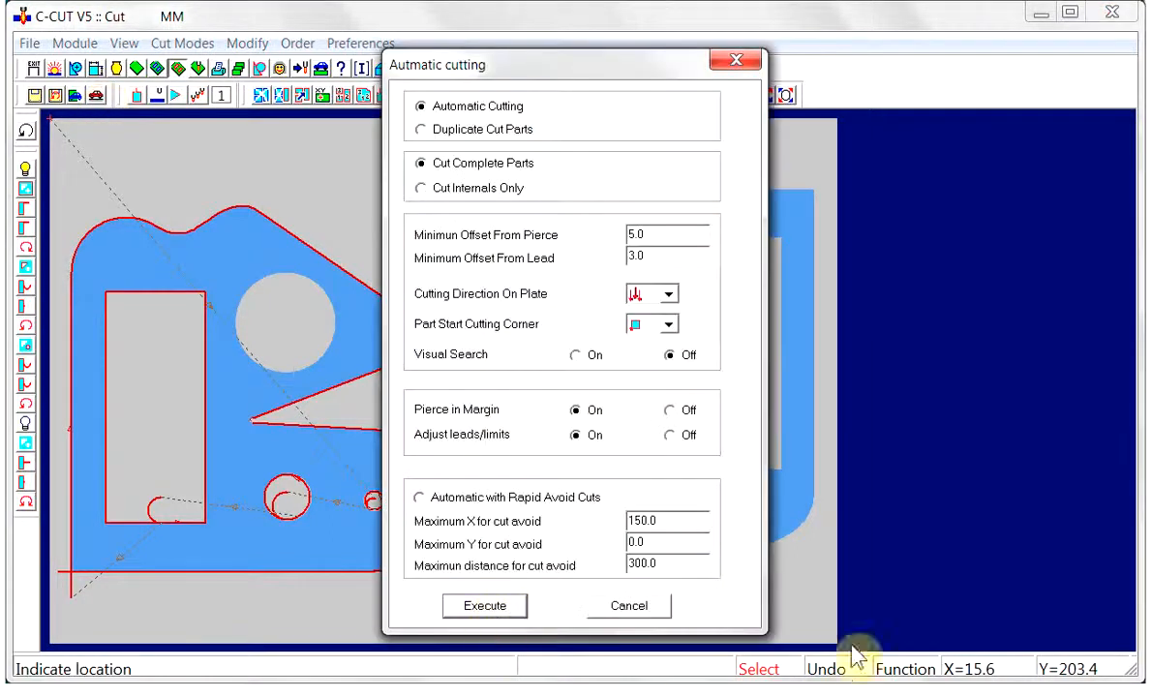
pyautogui.click(420, 129)
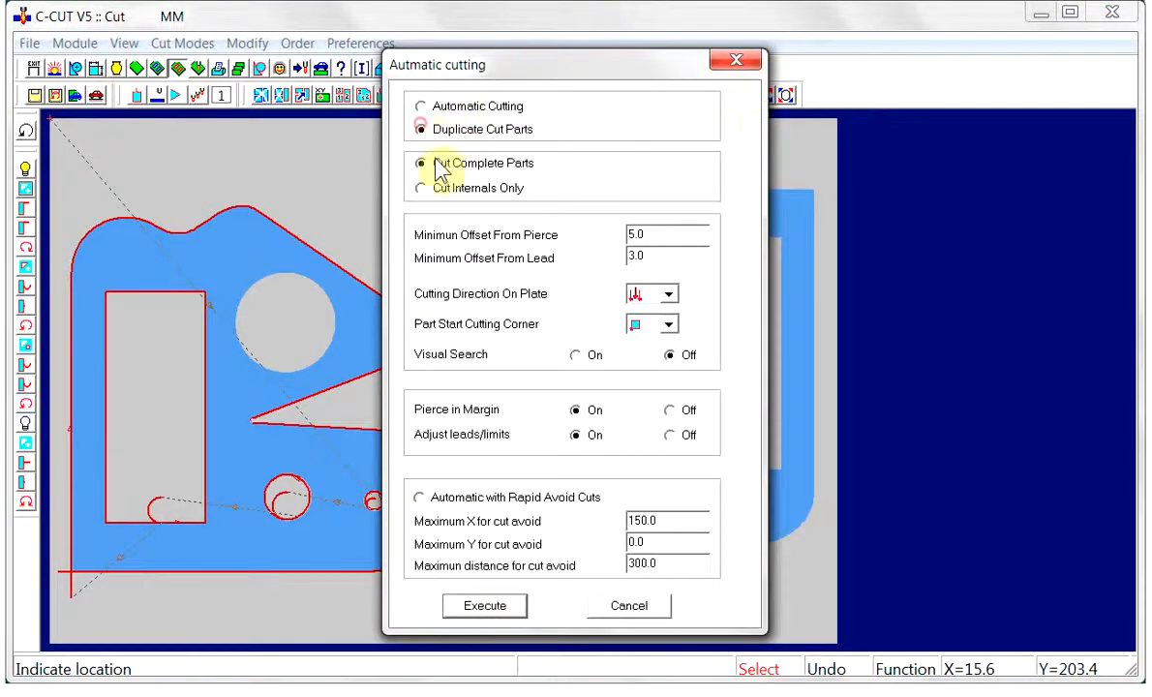
pyautogui.click(483, 608)
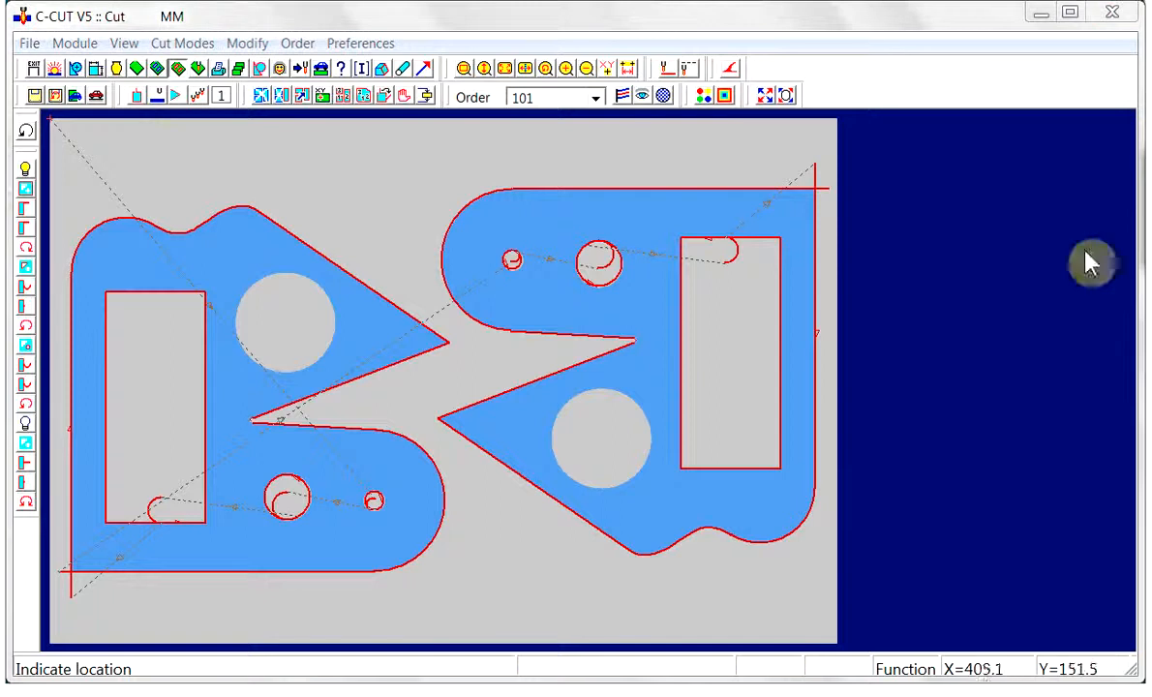
# Step: Switch to the NC module and list the order's NC code beside its toolpath for the Lincoln post
pyautogui.click(198, 71)
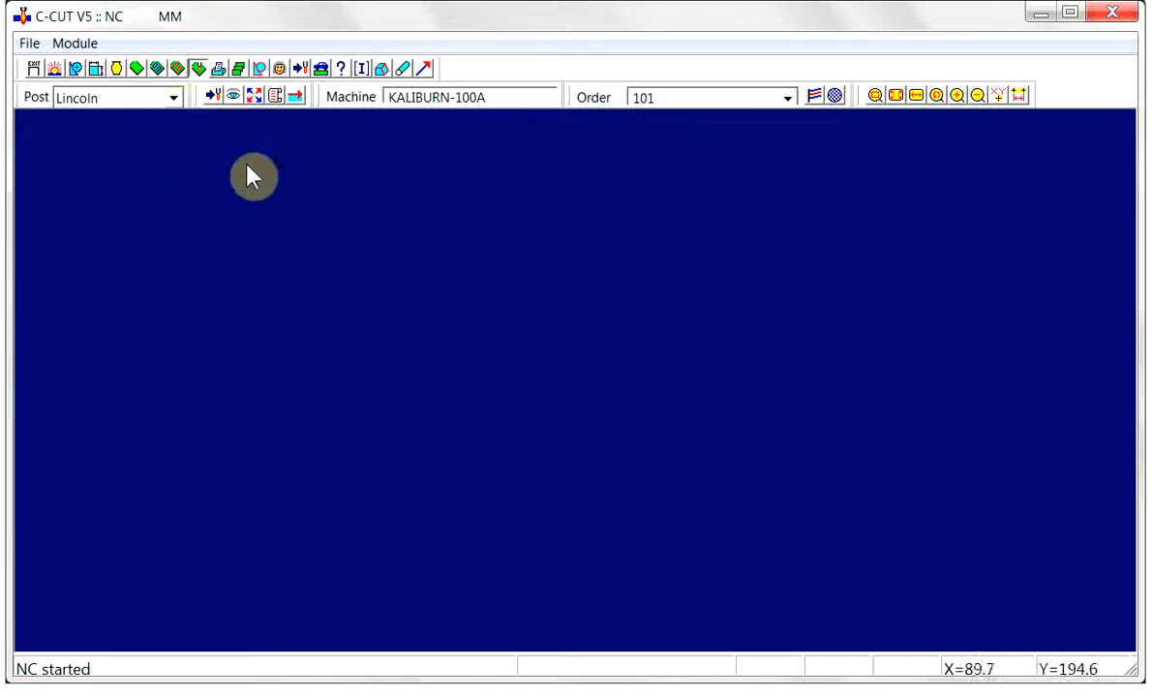
pyautogui.click(276, 96)
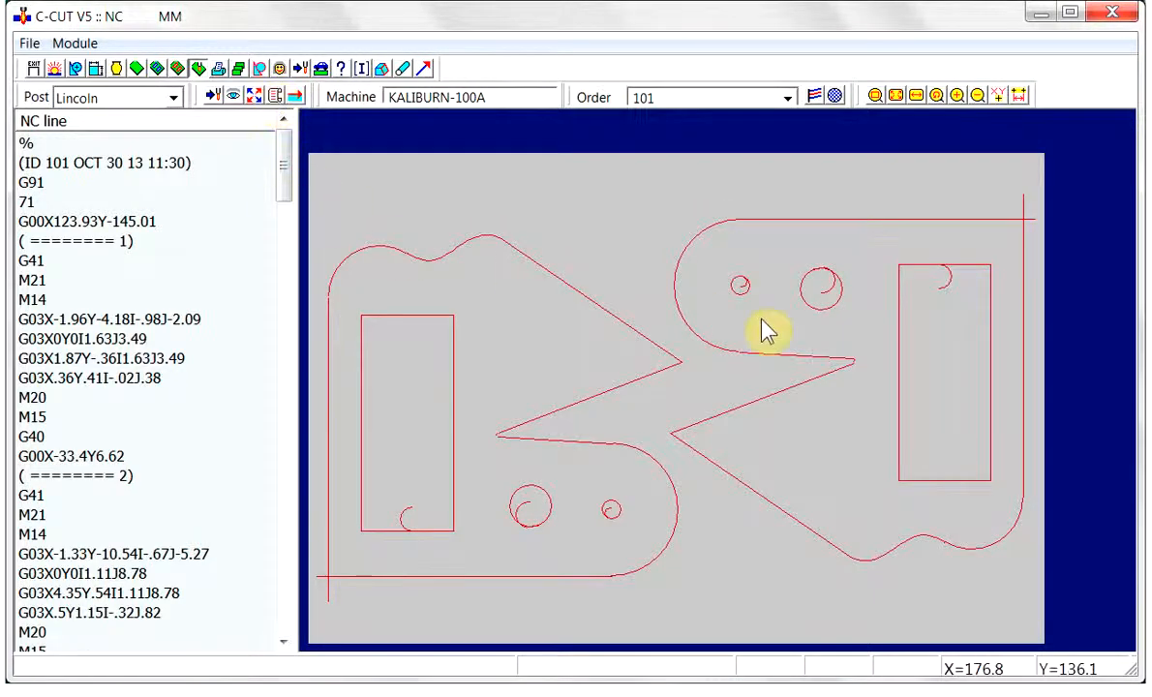
# Step: Trace the right part's cutting path through the NC code line by line, from its smallest hole to the outer contour's end
pyautogui.click(739, 288)
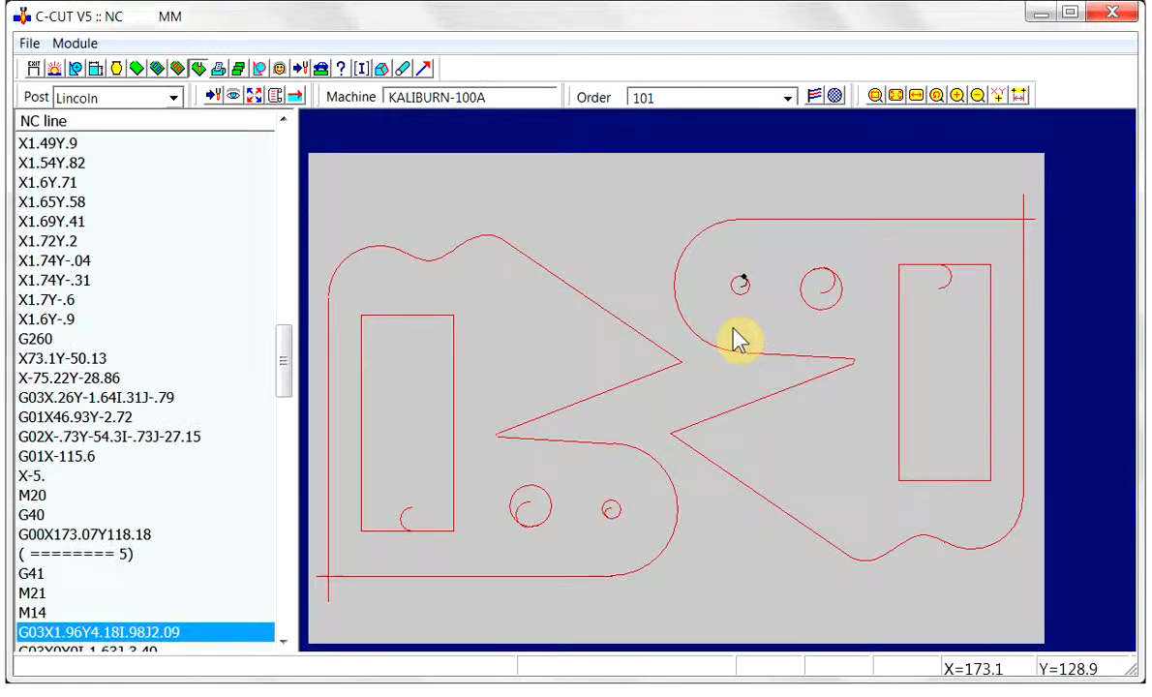
pyautogui.press('Down')
pyautogui.press('Down')
pyautogui.press('Down')
pyautogui.press('Down')
pyautogui.press('Down')
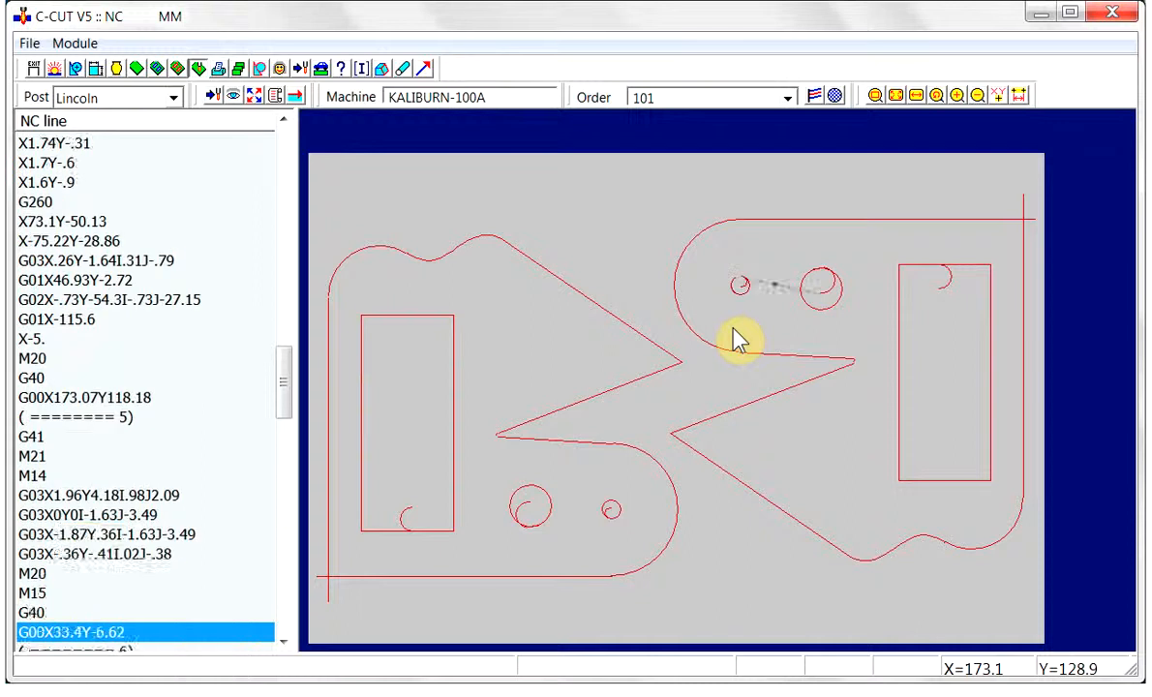
pyautogui.press('Down')
pyautogui.press('Down')
pyautogui.press('Down')
pyautogui.press('Down')
pyautogui.press('Down')
pyautogui.press('Down')
pyautogui.press('Down')
pyautogui.press('Down')
pyautogui.press('Down')
pyautogui.press('Down')
pyautogui.press('Down')
pyautogui.press('Down')
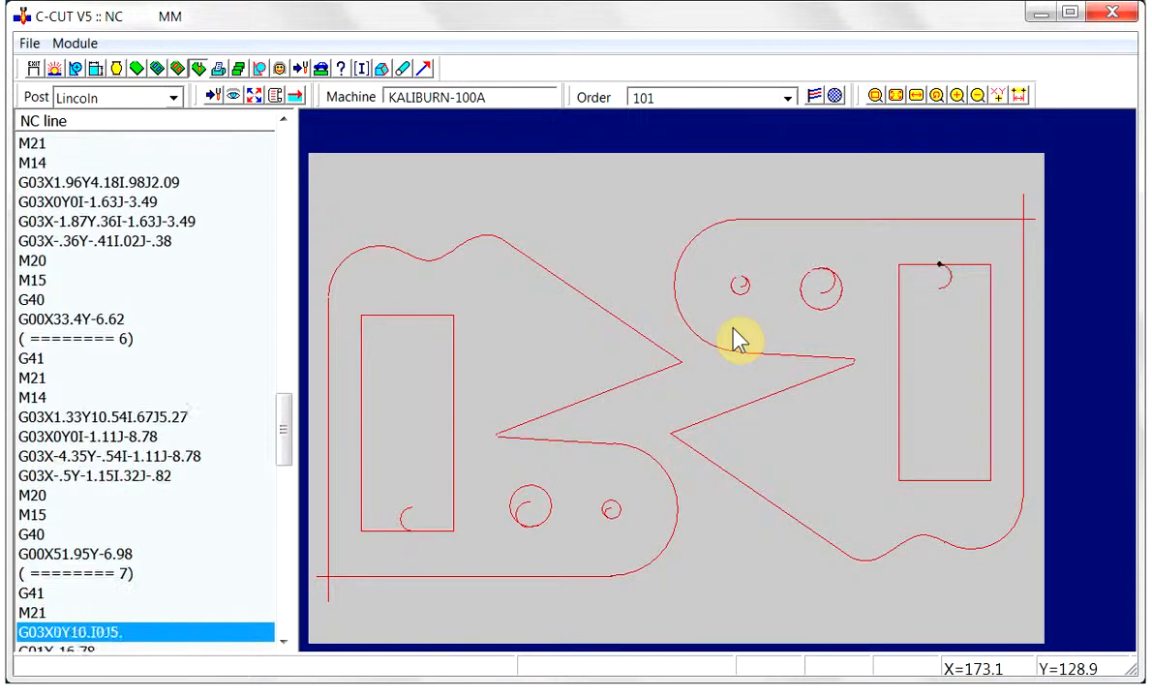
pyautogui.press('Down')
pyautogui.press('Down')
pyautogui.press('Down')
pyautogui.press('Down')
pyautogui.press('Down')
pyautogui.press('Down')
pyautogui.press('Down')
pyautogui.press('Down')
pyautogui.press('Down')
pyautogui.press('Down')
pyautogui.press('Down')
pyautogui.press('Down')
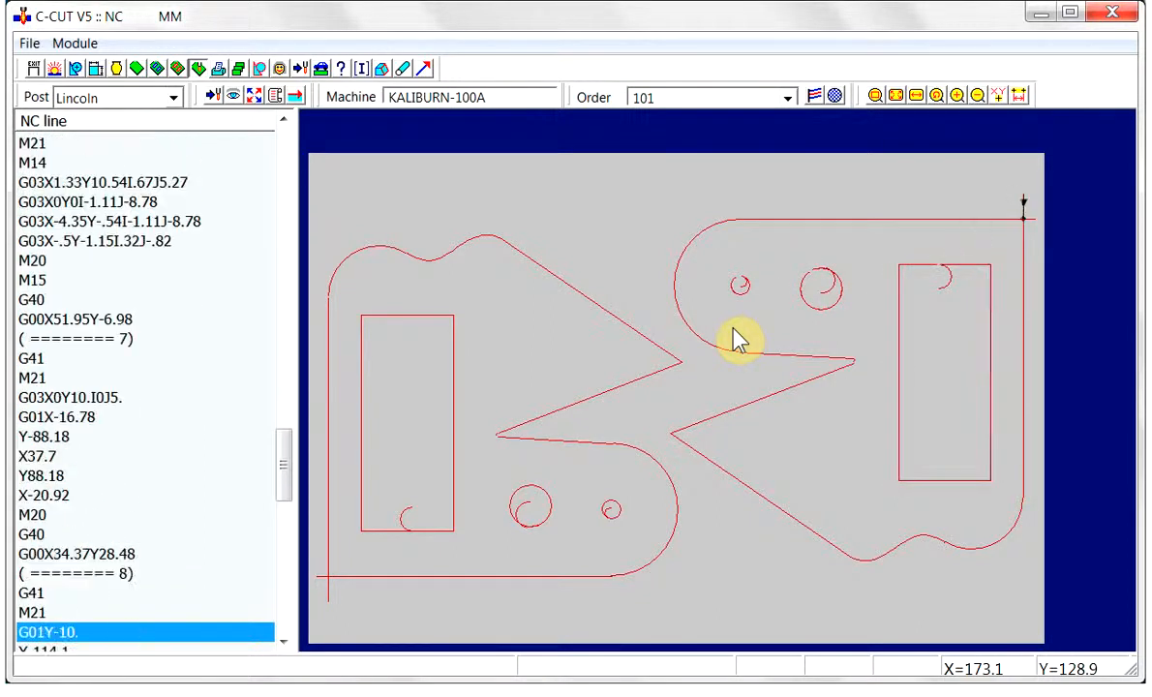
pyautogui.press('Down')
pyautogui.press('Down')
pyautogui.press('Down')
pyautogui.press('Down')
pyautogui.press('Down')
pyautogui.press('Down')
pyautogui.press('Down')
pyautogui.press('Down')
pyautogui.press('Down')
pyautogui.press('Down')
pyautogui.press('Down')
pyautogui.press('Down')
pyautogui.press('Down')
pyautogui.press('Down')
pyautogui.press('Down')
pyautogui.press('Down')
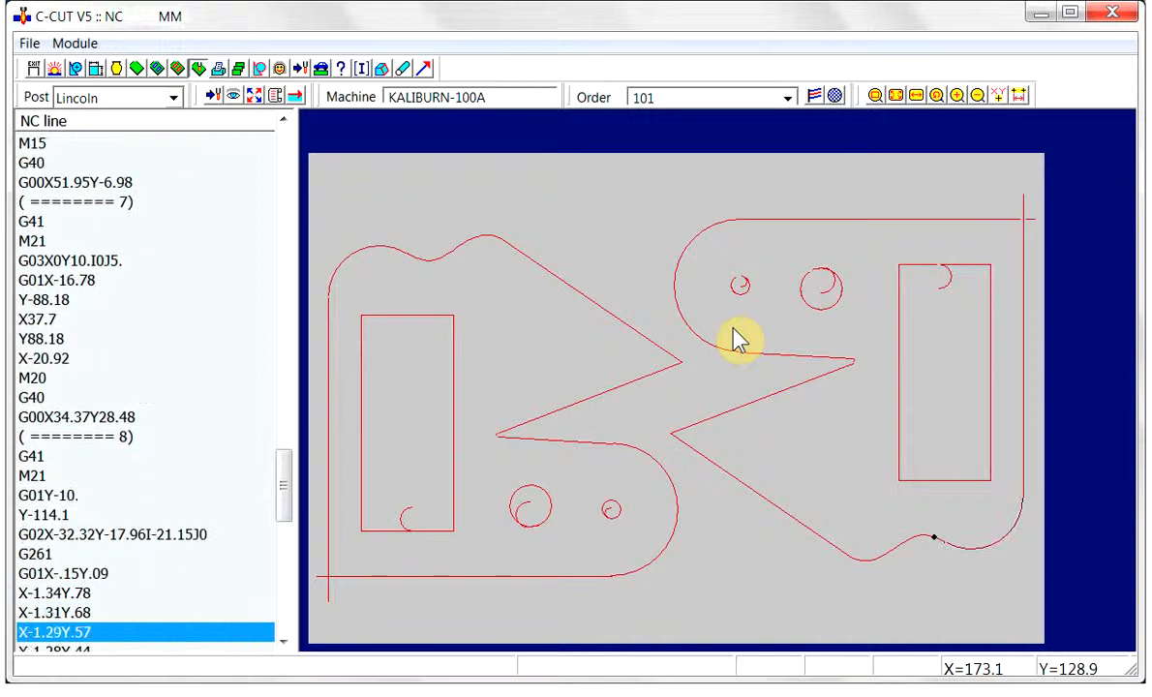
pyautogui.press('Down')
pyautogui.press('Down')
pyautogui.press('Down')
pyautogui.press('Down')
pyautogui.press('Down')
pyautogui.press('Down')
pyautogui.press('Down')
pyautogui.press('Down')
pyautogui.press('Down')
pyautogui.press('Down')
pyautogui.press('Down')
pyautogui.press('Down')
pyautogui.press('Down')
pyautogui.press('Down')
pyautogui.press('Down')
pyautogui.press('Down')
pyautogui.press('Down')
pyautogui.press('Down')
pyautogui.press('Down')
pyautogui.press('Down')
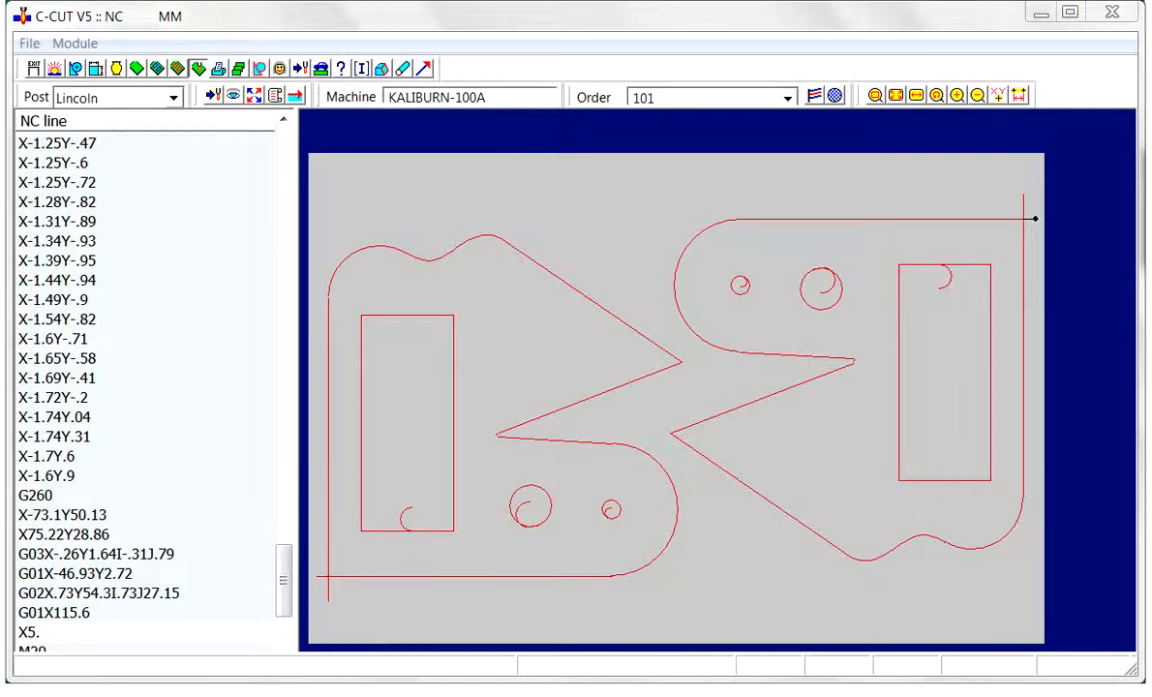
# Step: Switch to the Post module and review the Lincoln post's general, motion, axis, feed, messages and compensation commands
pyautogui.click(298, 68)
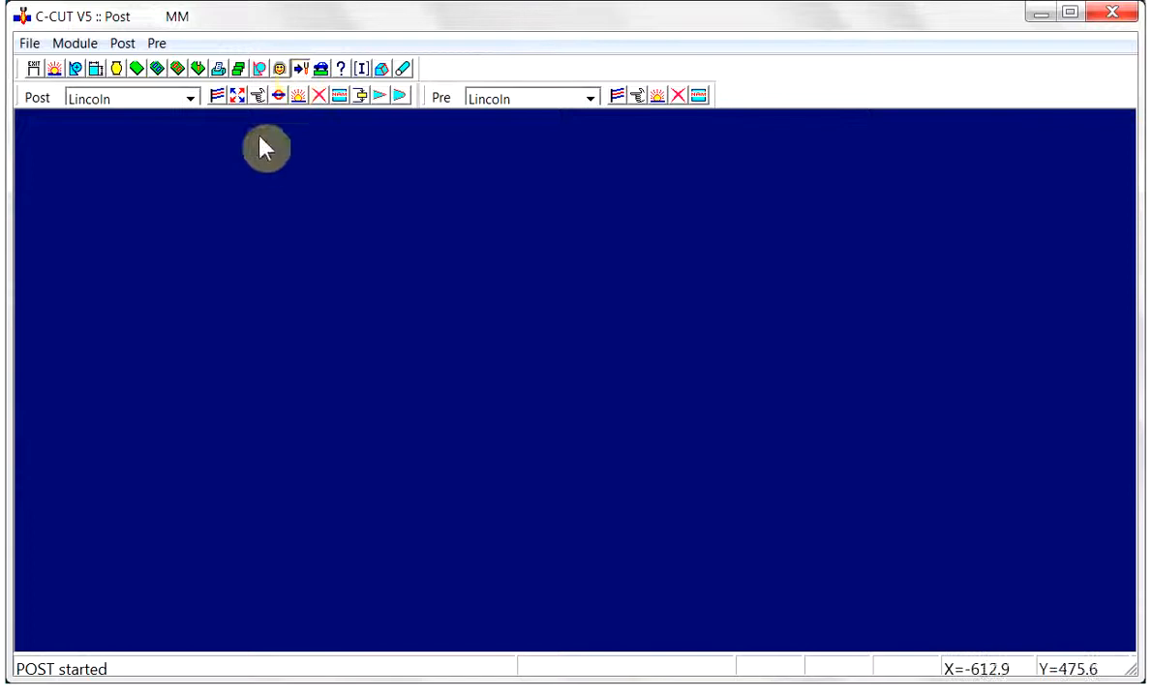
pyautogui.click(258, 97)
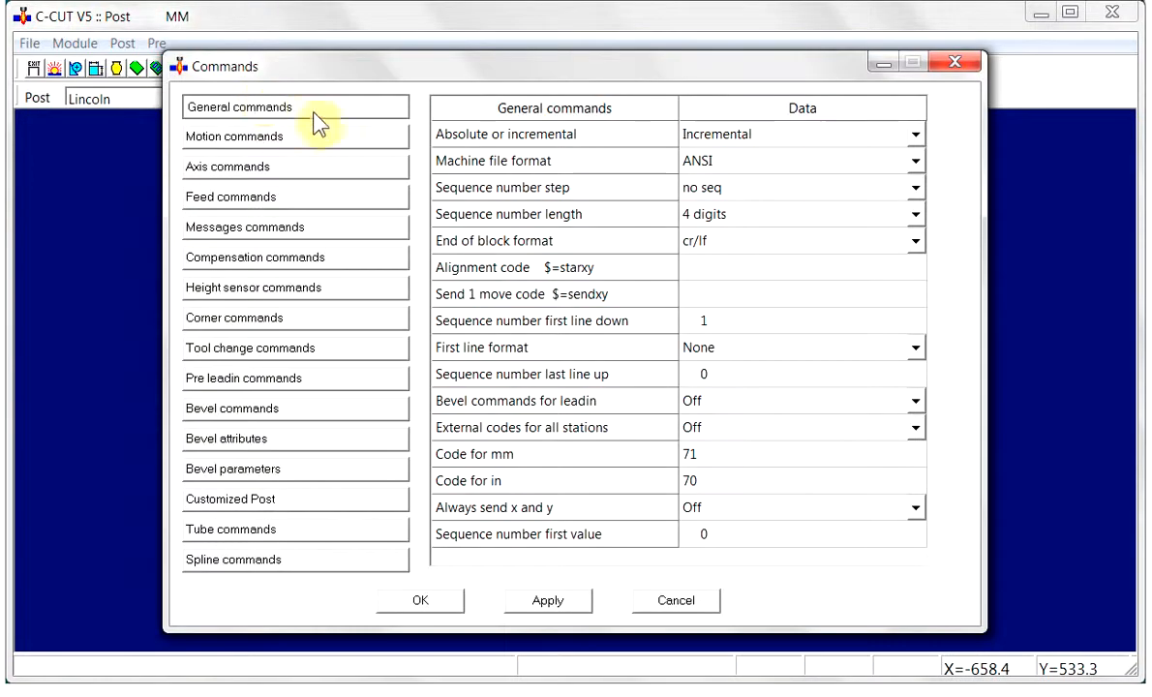
pyautogui.click(325, 143)
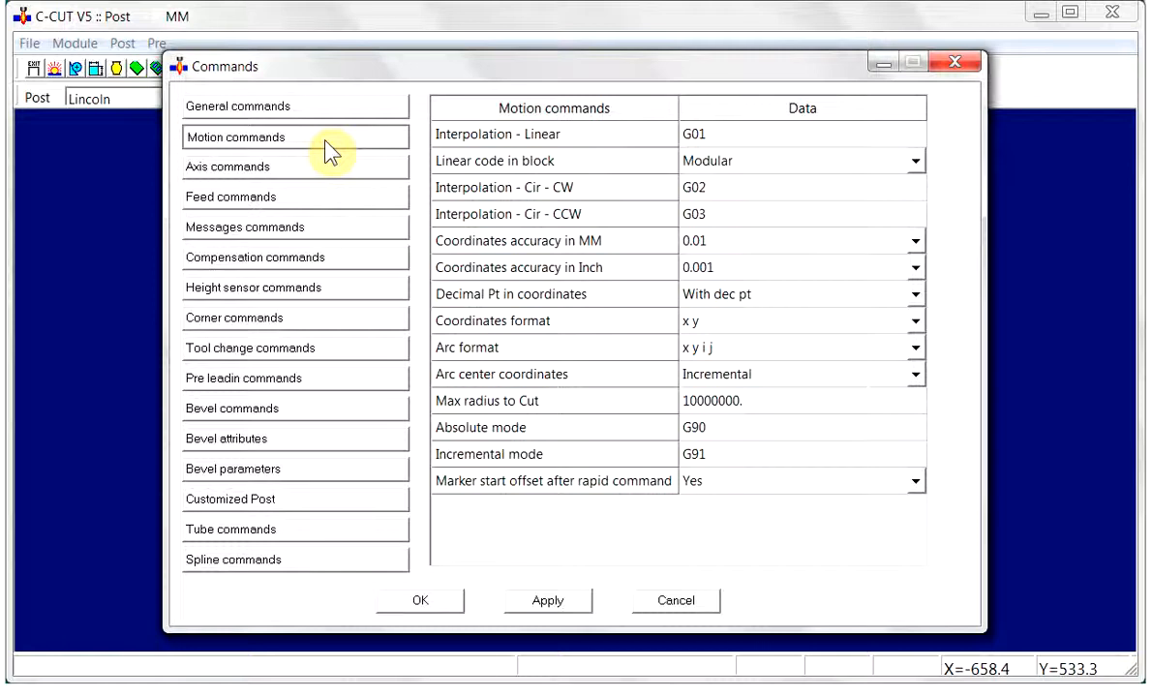
pyautogui.click(325, 170)
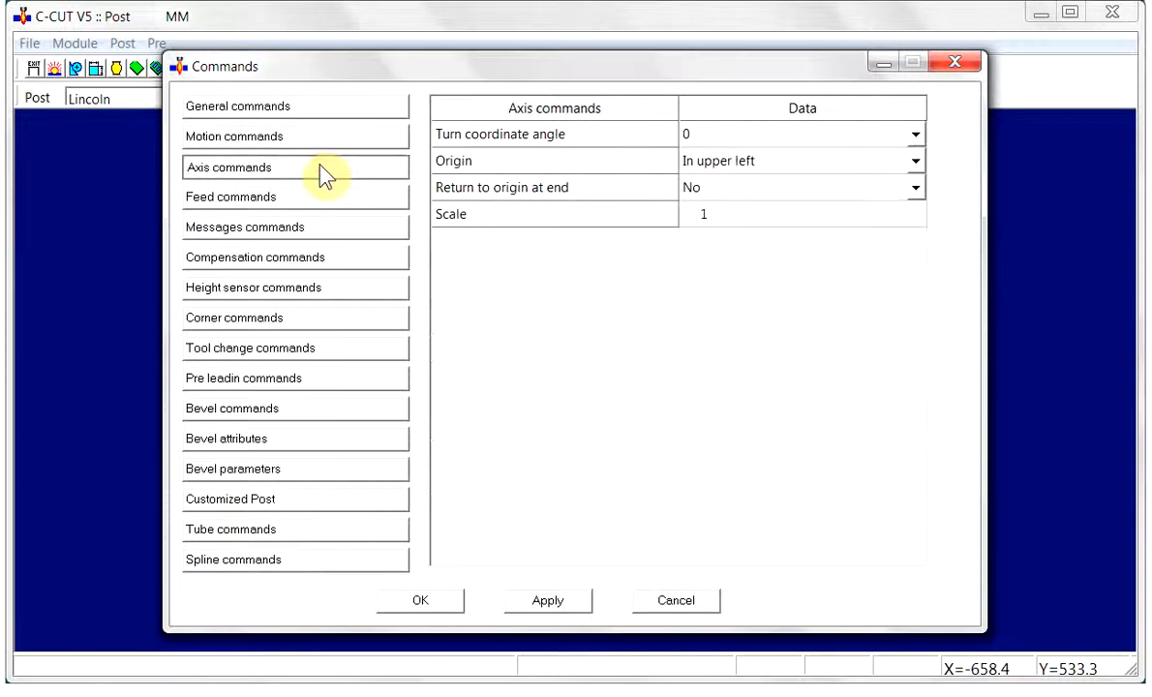
pyautogui.click(323, 200)
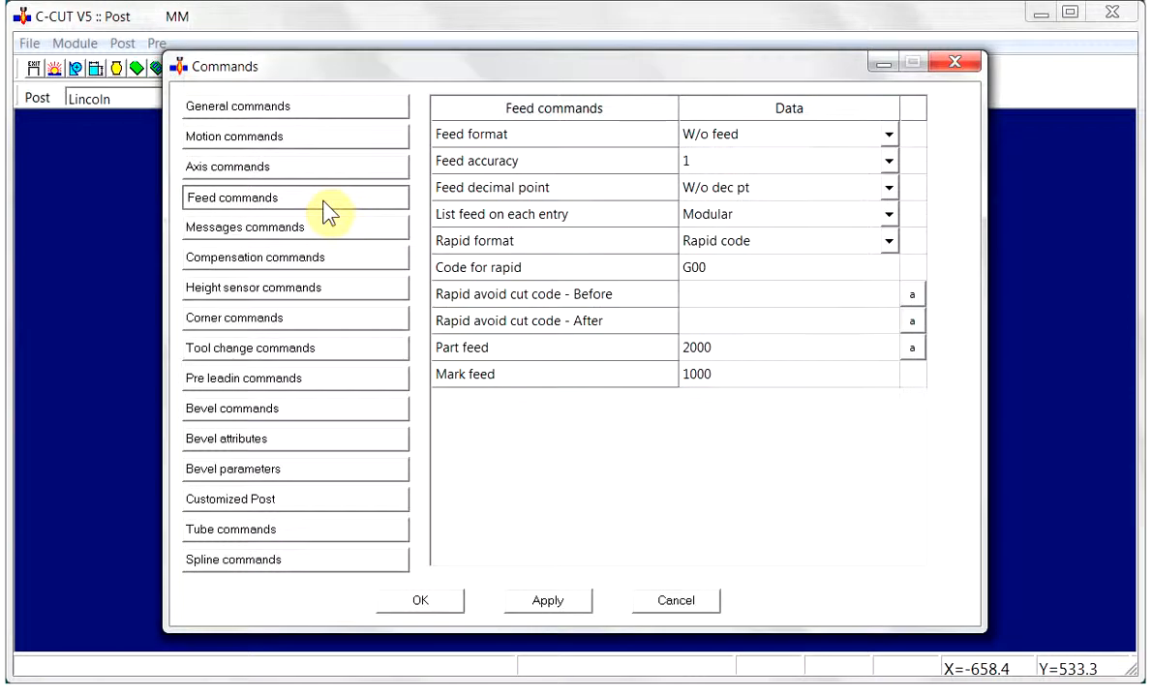
pyautogui.click(325, 237)
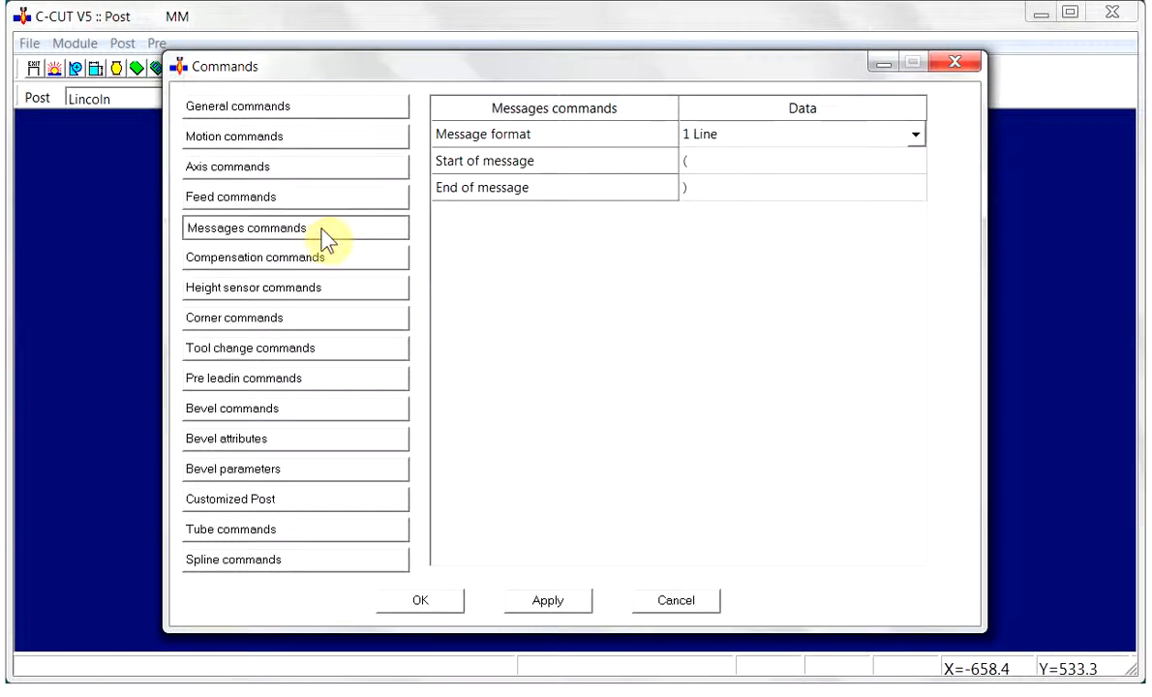
pyautogui.click(334, 259)
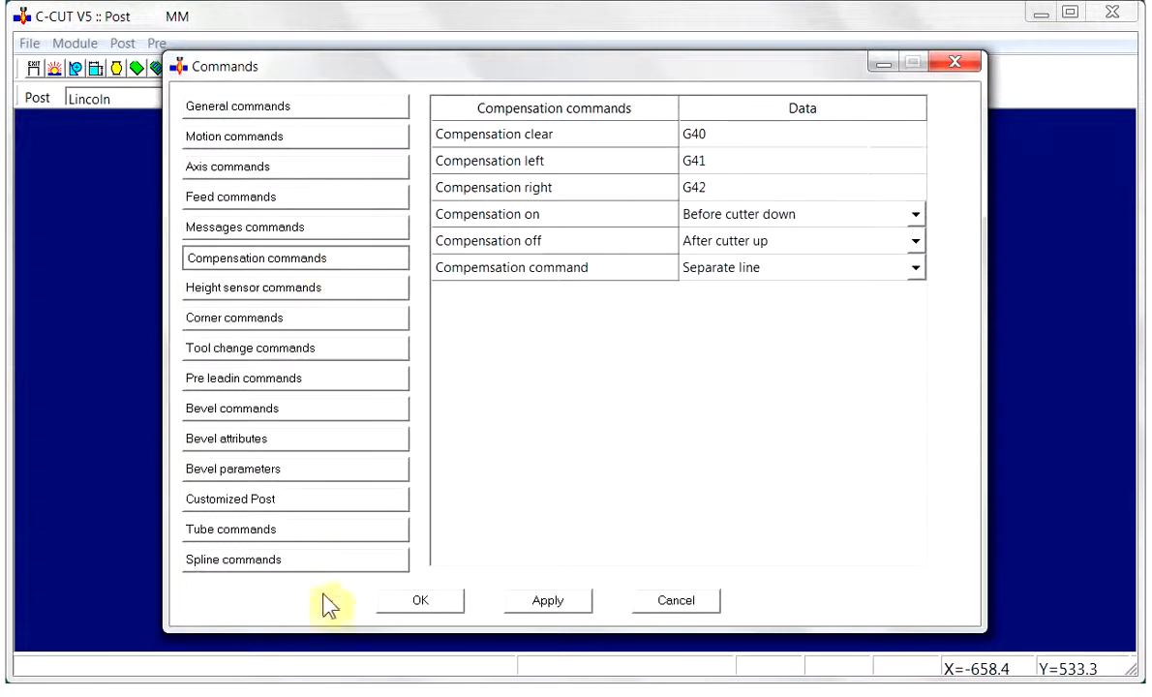
pyautogui.click(422, 601)
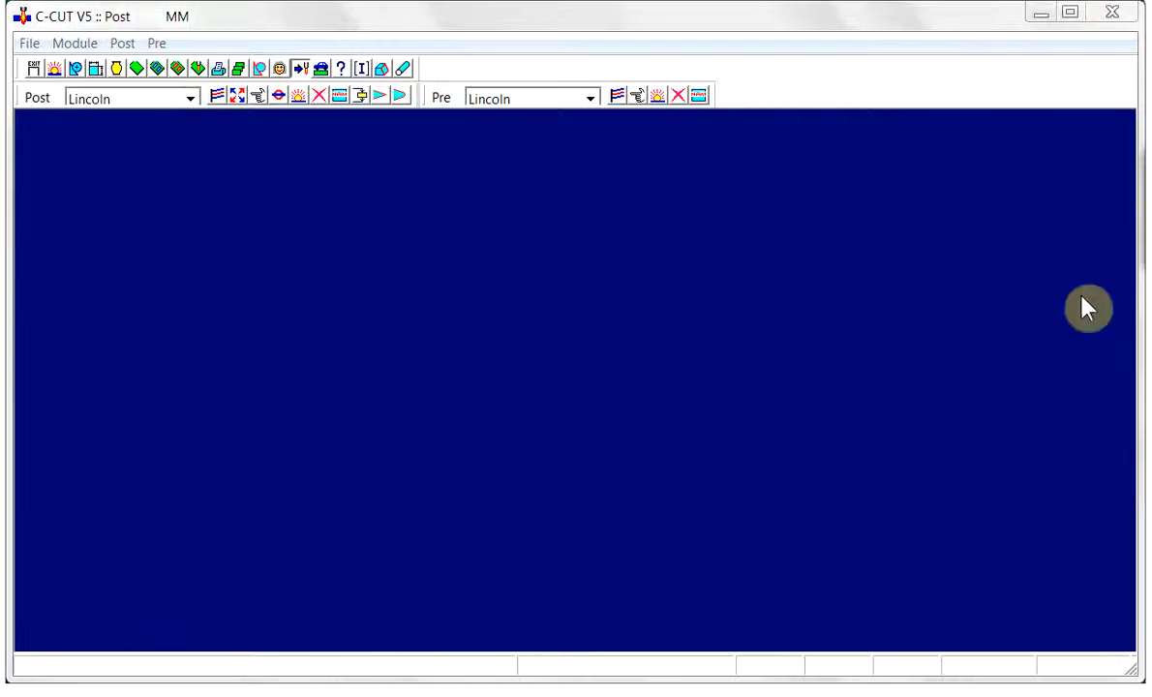
# Step: Review the Lincoln post's General stations and its external lead stations, from cut on/down through cut off/up
pyautogui.click(278, 96)
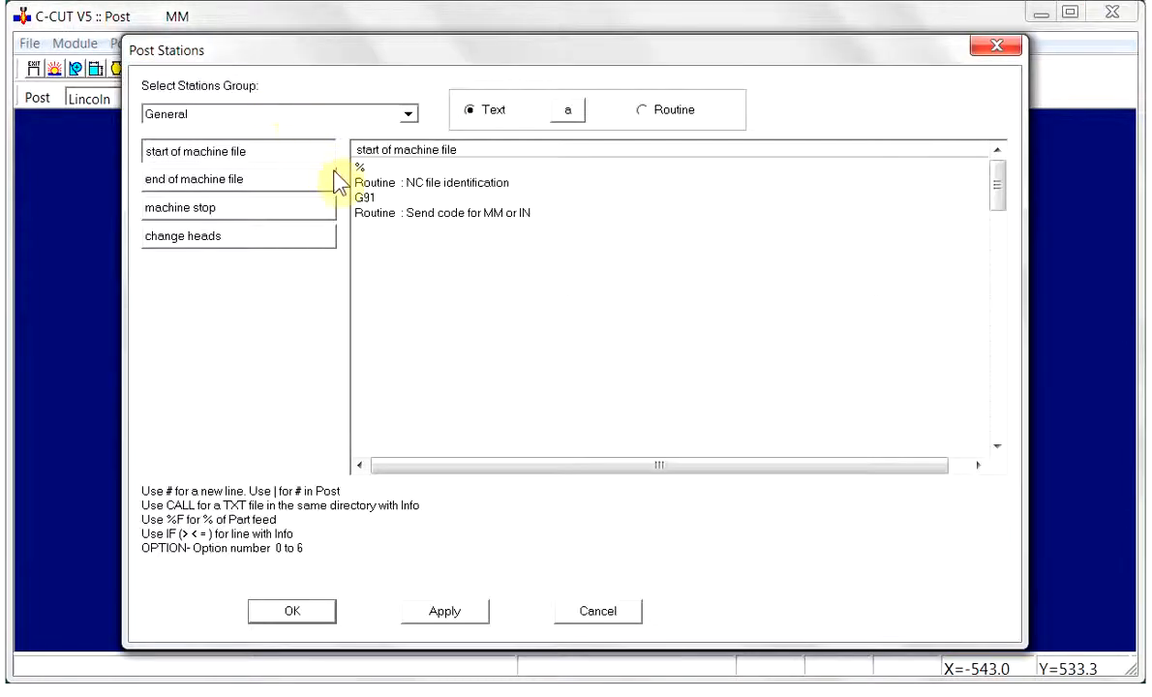
pyautogui.click(287, 187)
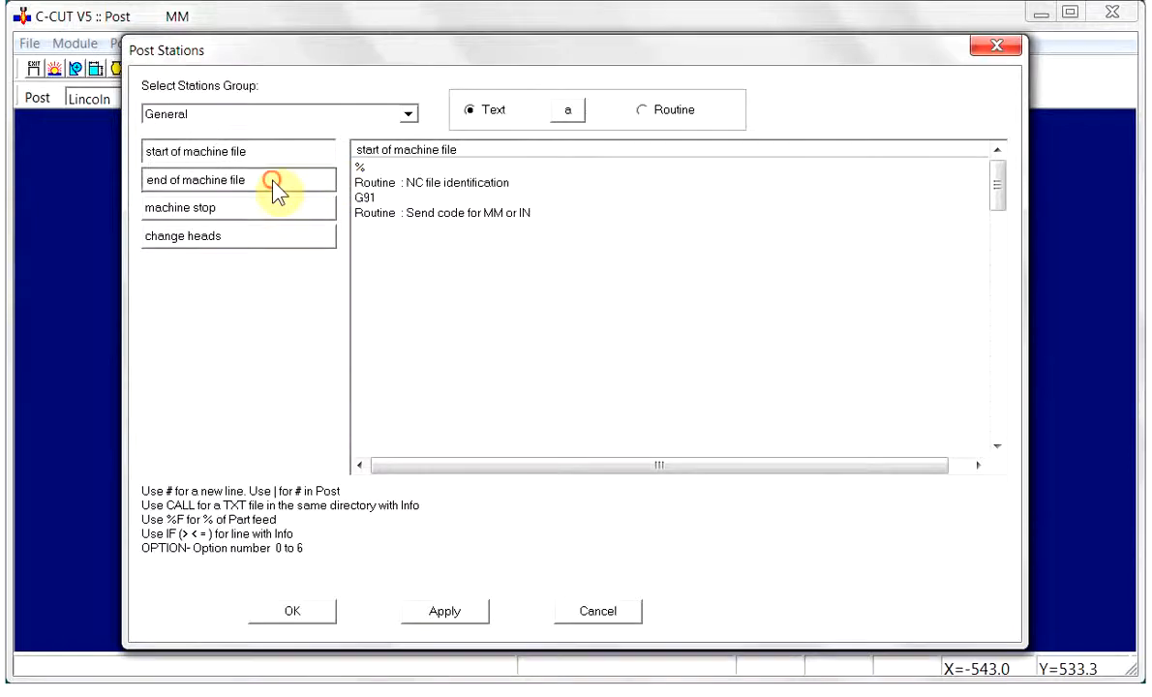
pyautogui.click(411, 116)
pyautogui.click(352, 147)
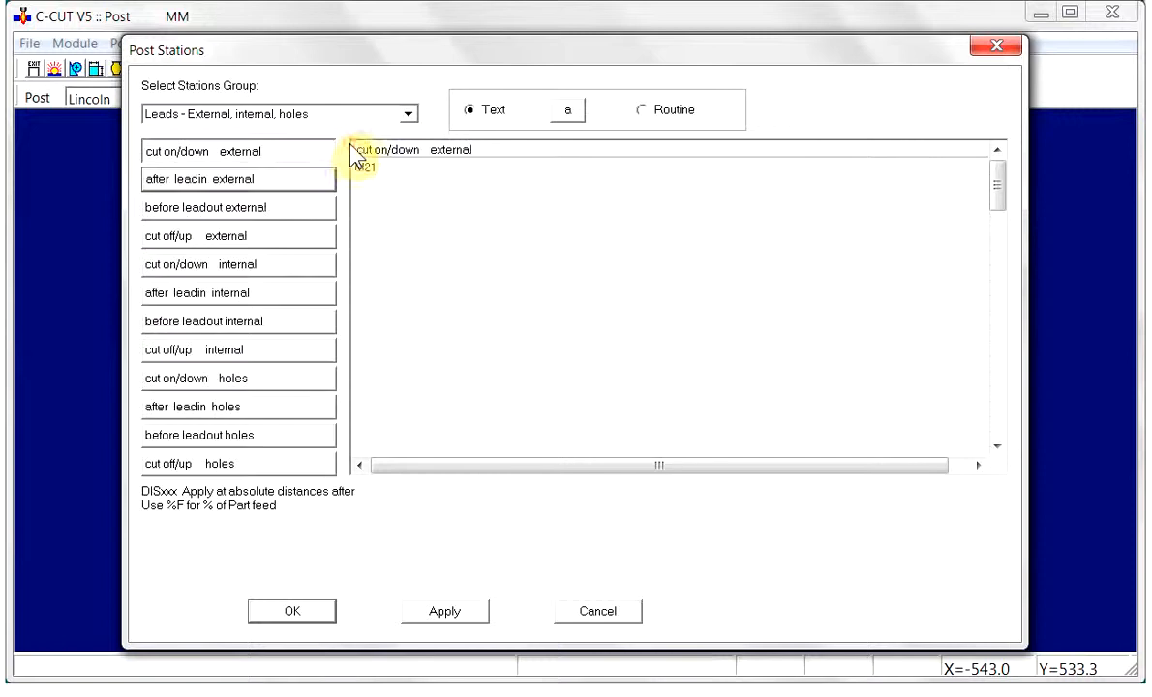
pyautogui.click(257, 182)
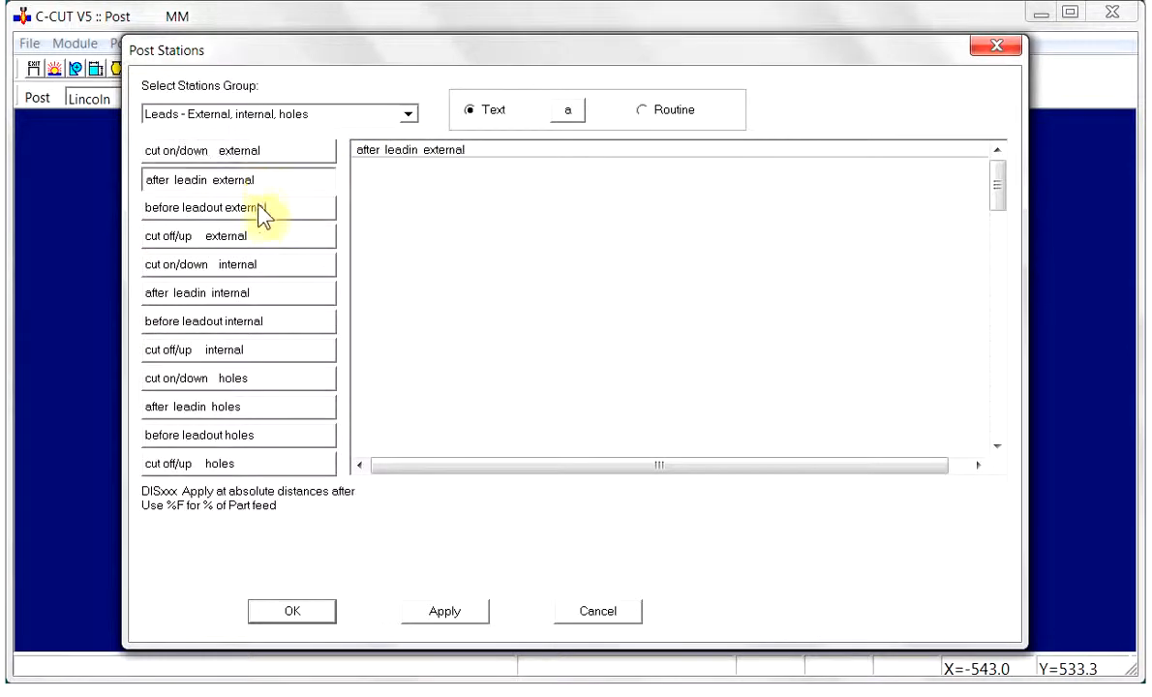
pyautogui.click(258, 204)
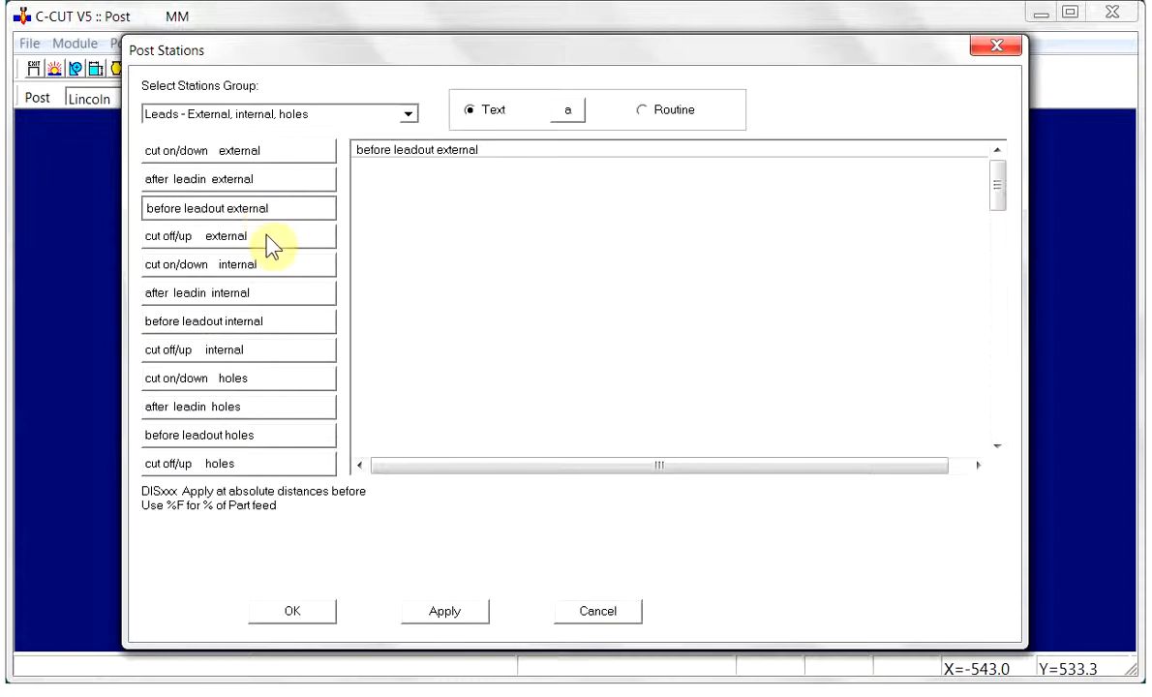
pyautogui.click(266, 235)
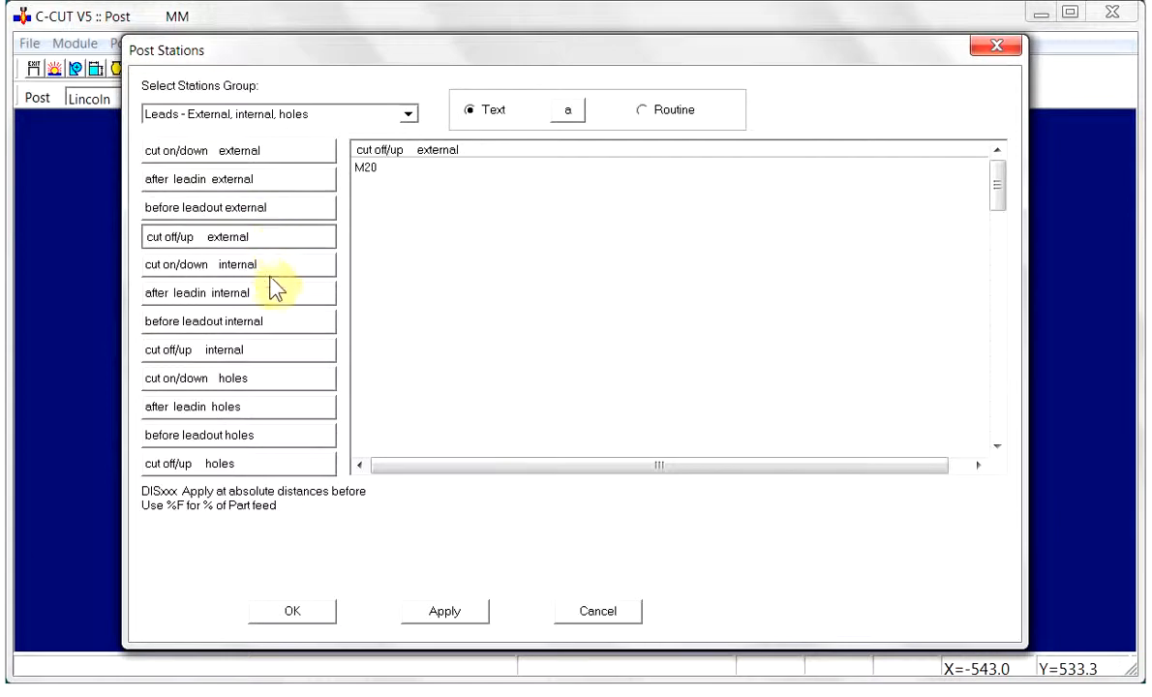
# Step: Review the internal and holes lead stations of the Lincoln post, from cut on/down to cut off/up, and close the stations
pyautogui.click(278, 270)
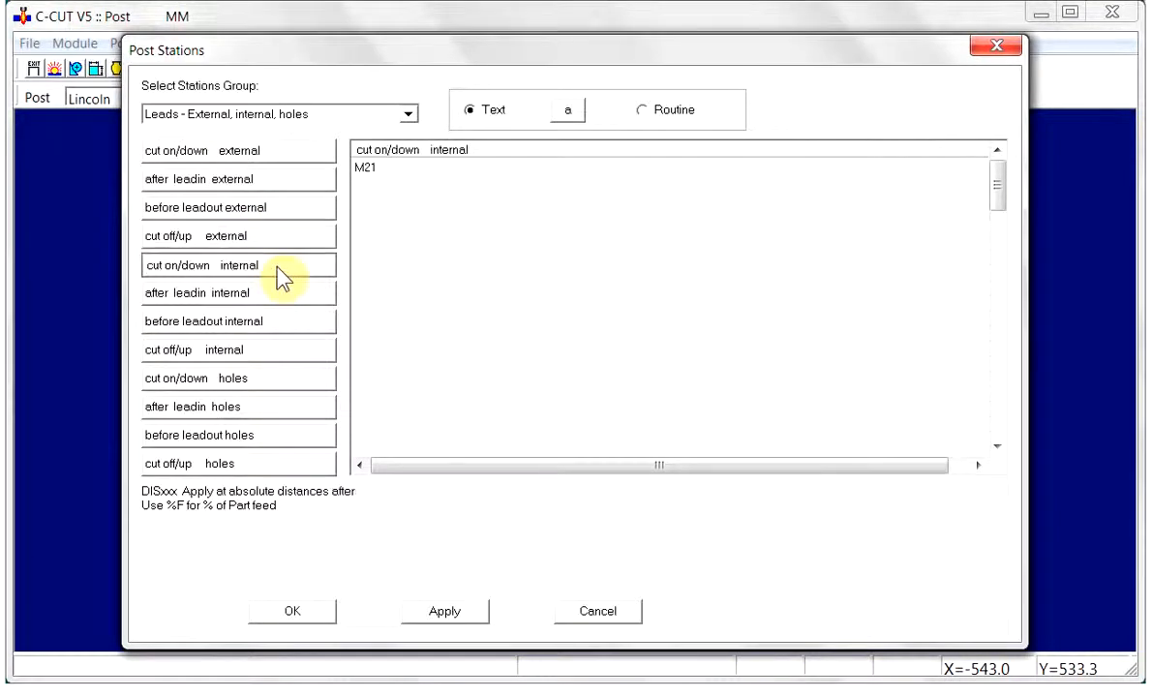
pyautogui.click(288, 295)
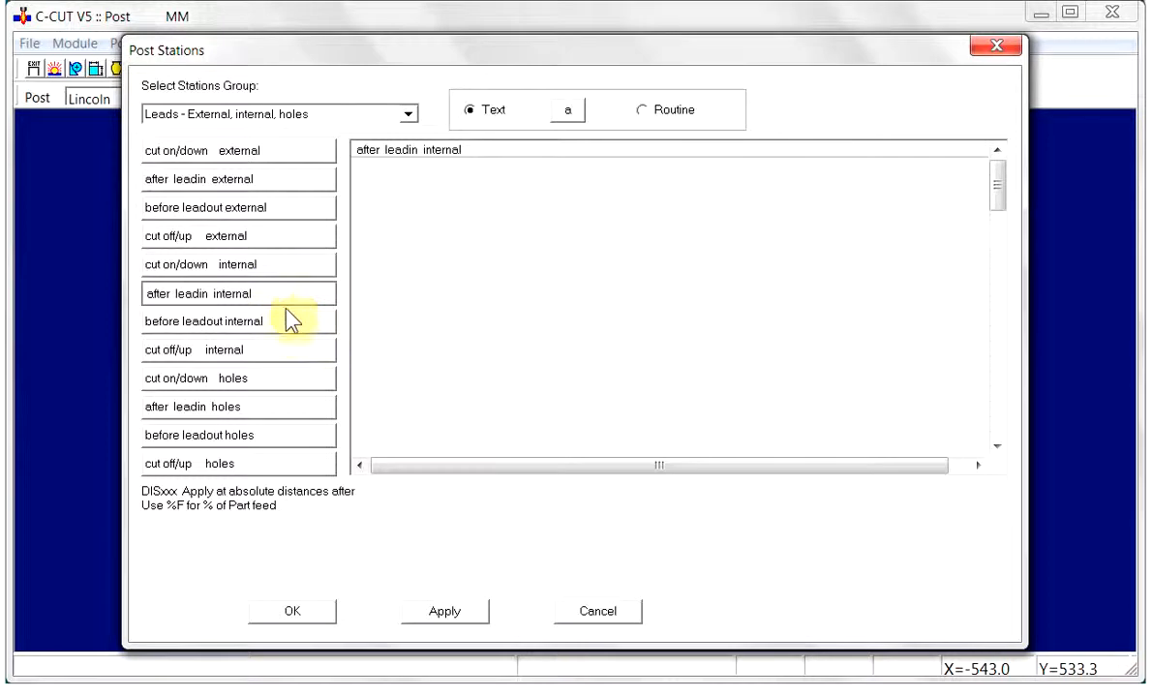
pyautogui.click(286, 328)
pyautogui.click(286, 352)
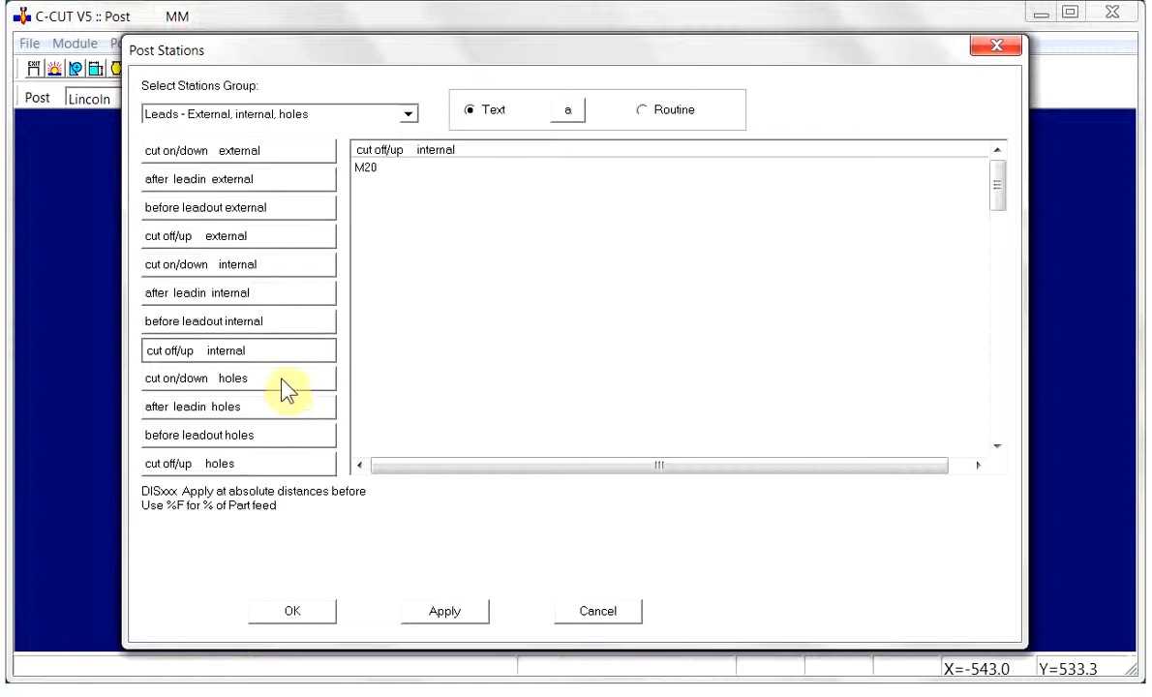
pyautogui.click(281, 379)
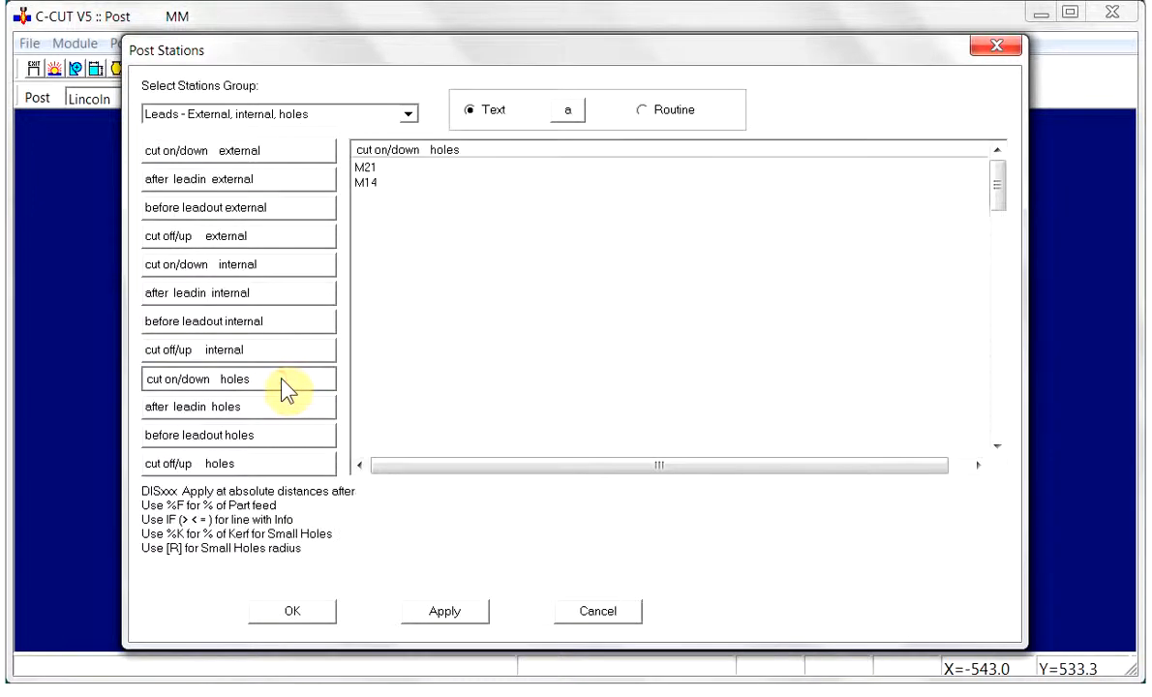
pyautogui.click(289, 407)
pyautogui.click(279, 434)
pyautogui.click(283, 466)
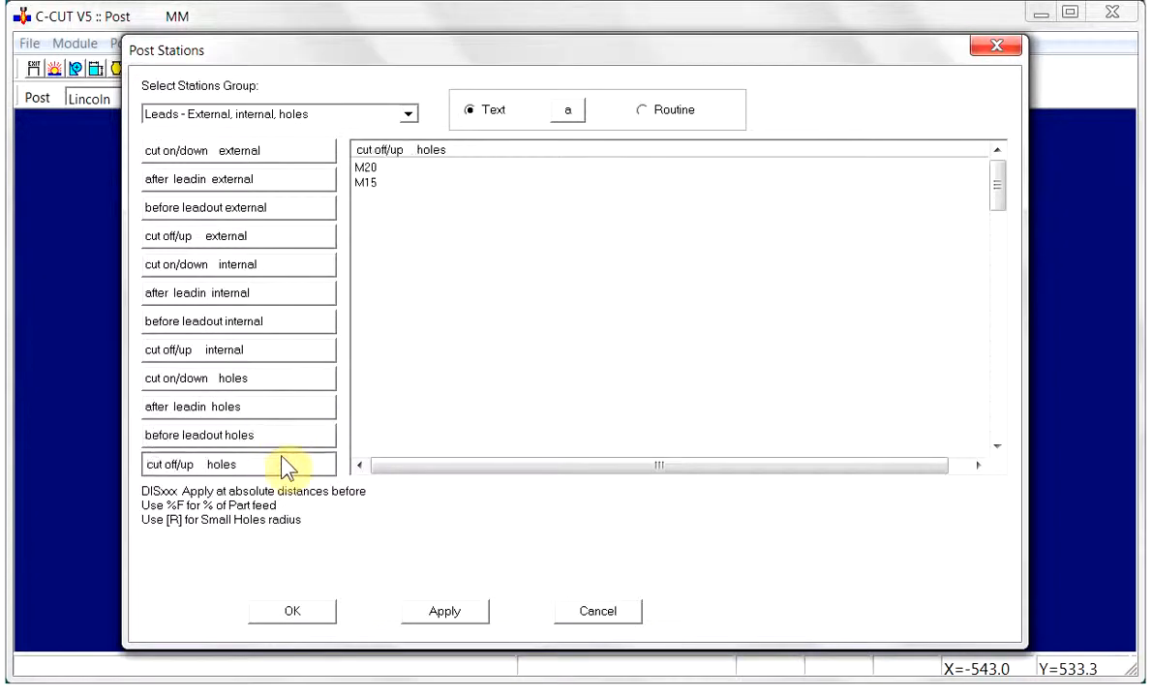
pyautogui.click(290, 612)
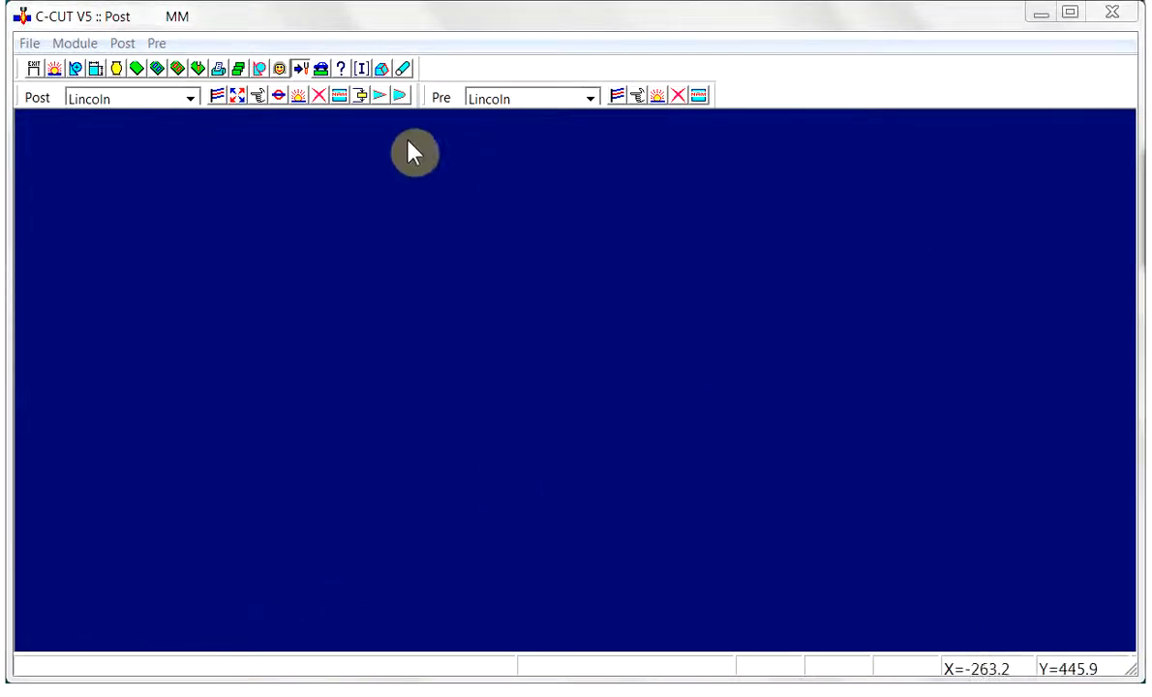
# Step: List order 101's NC code in the NC module and trace the right part's rectangular cutout from its lead-in around the contour
pyautogui.click(197, 69)
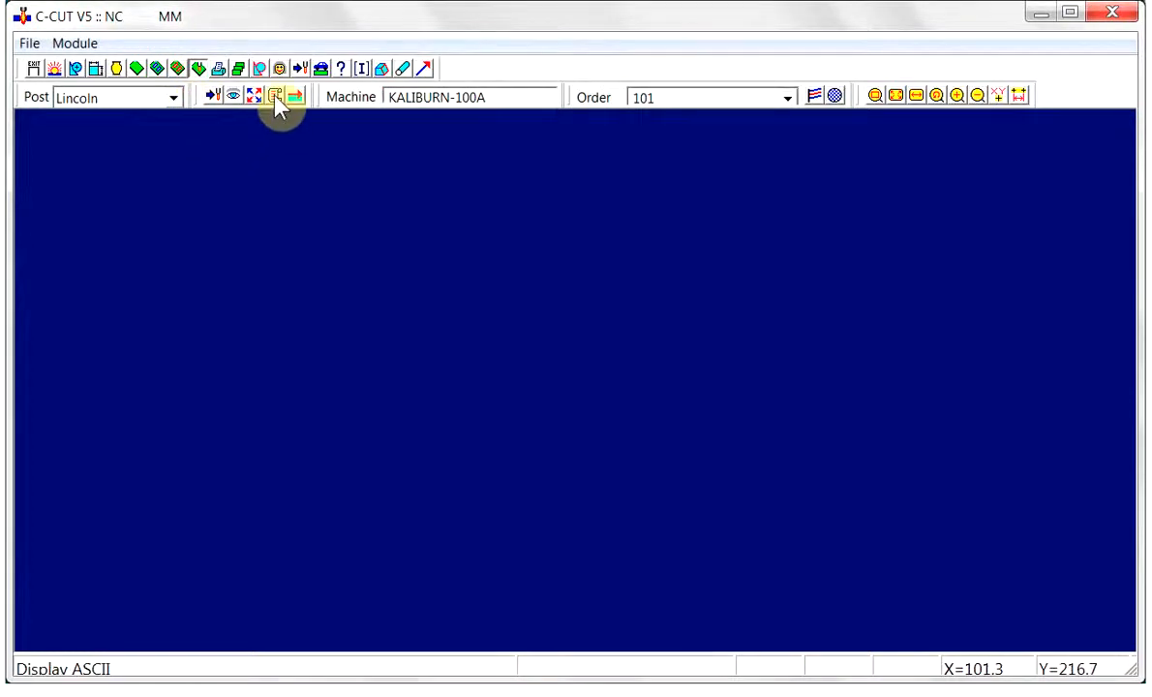
pyautogui.click(276, 96)
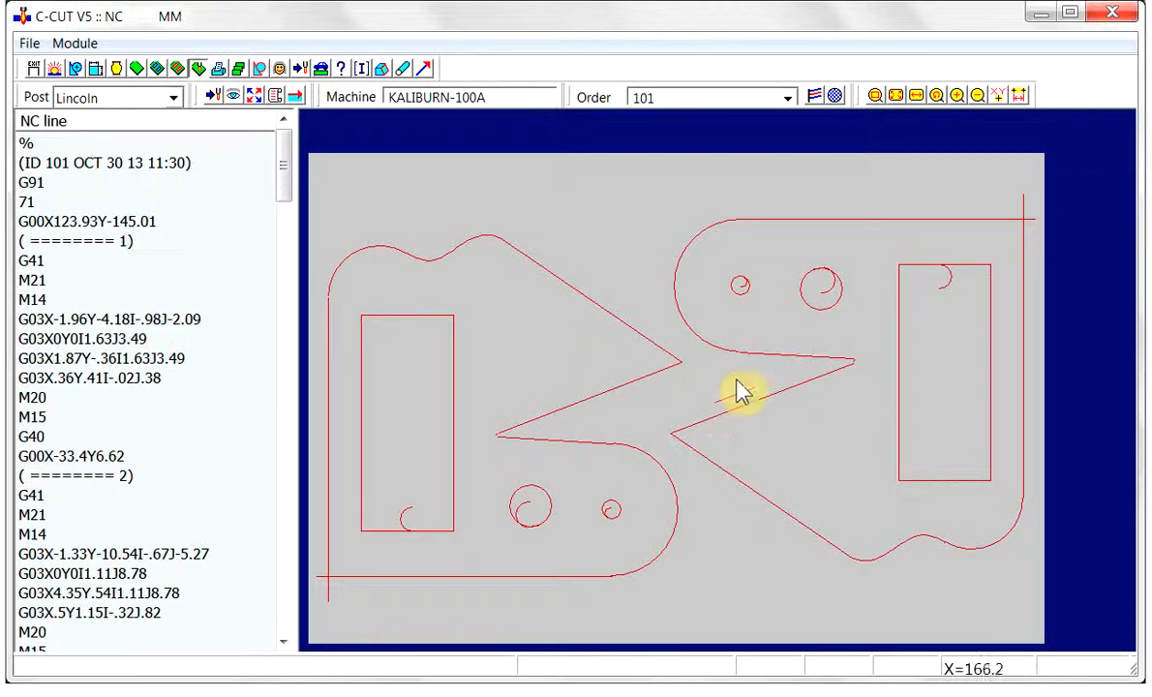
pyautogui.click(938, 291)
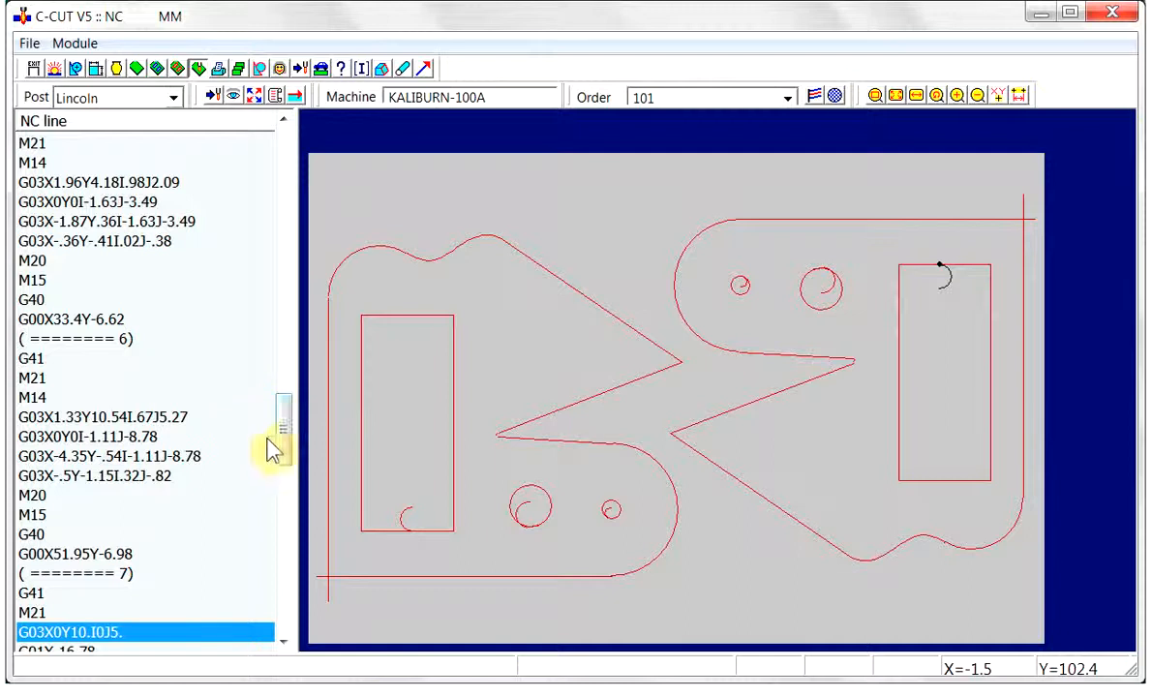
pyautogui.moveTo(281, 436); pyautogui.dragTo(277, 484)
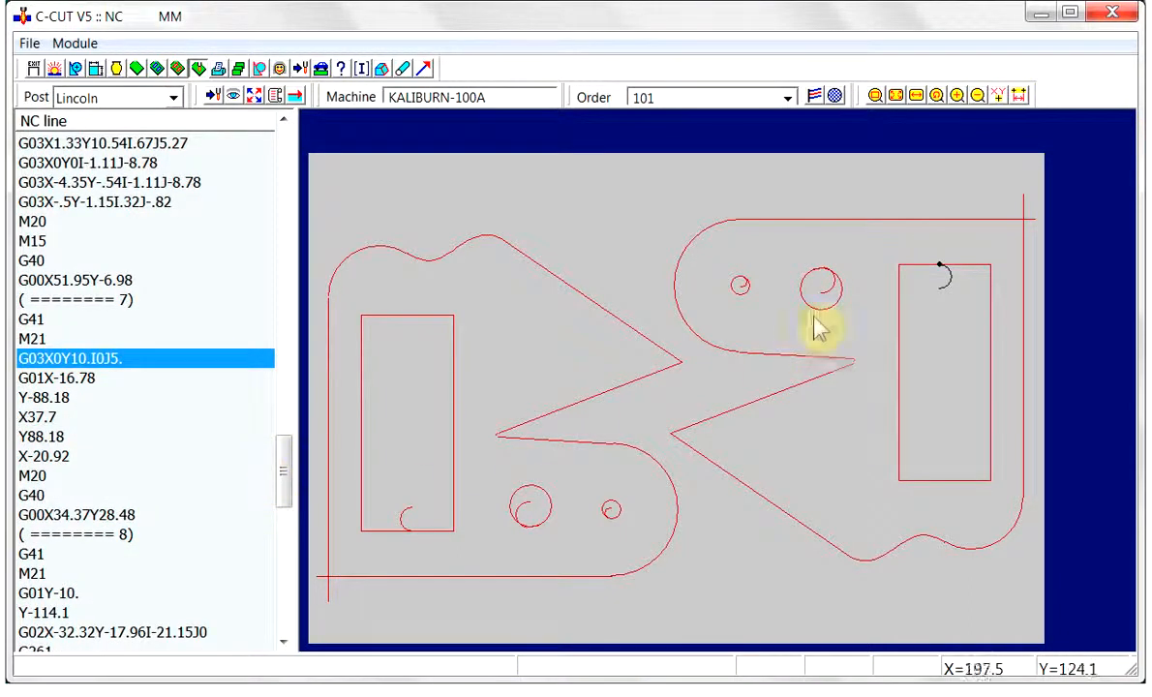
pyautogui.press('Down')
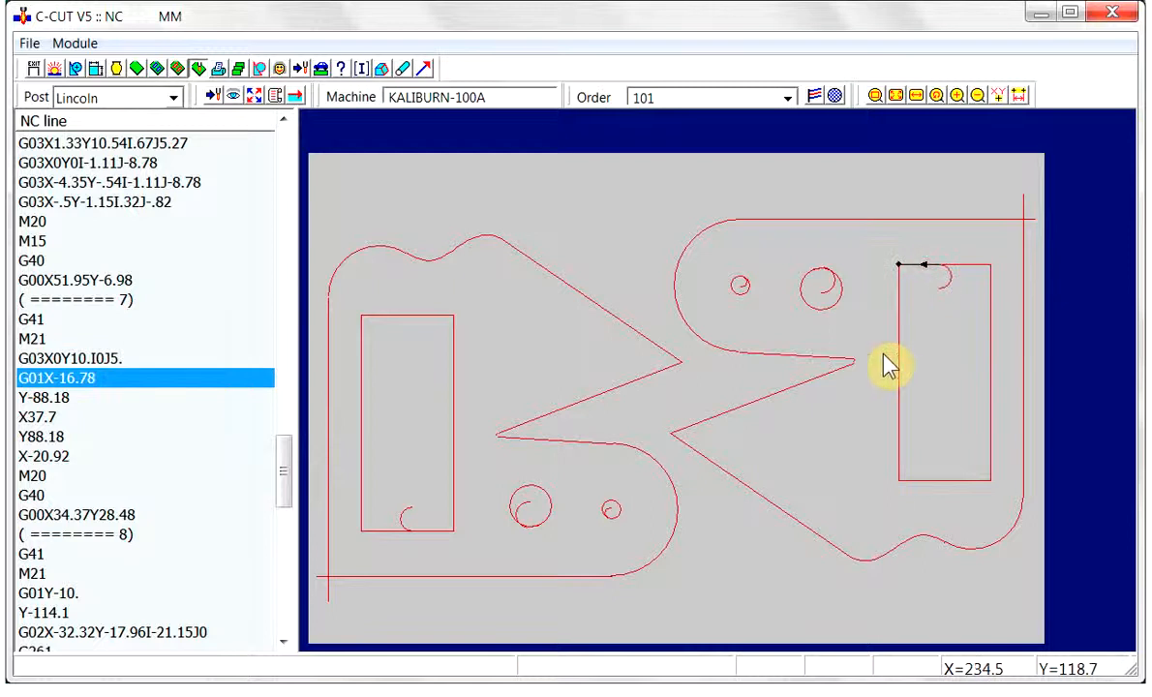
pyautogui.press('Down')
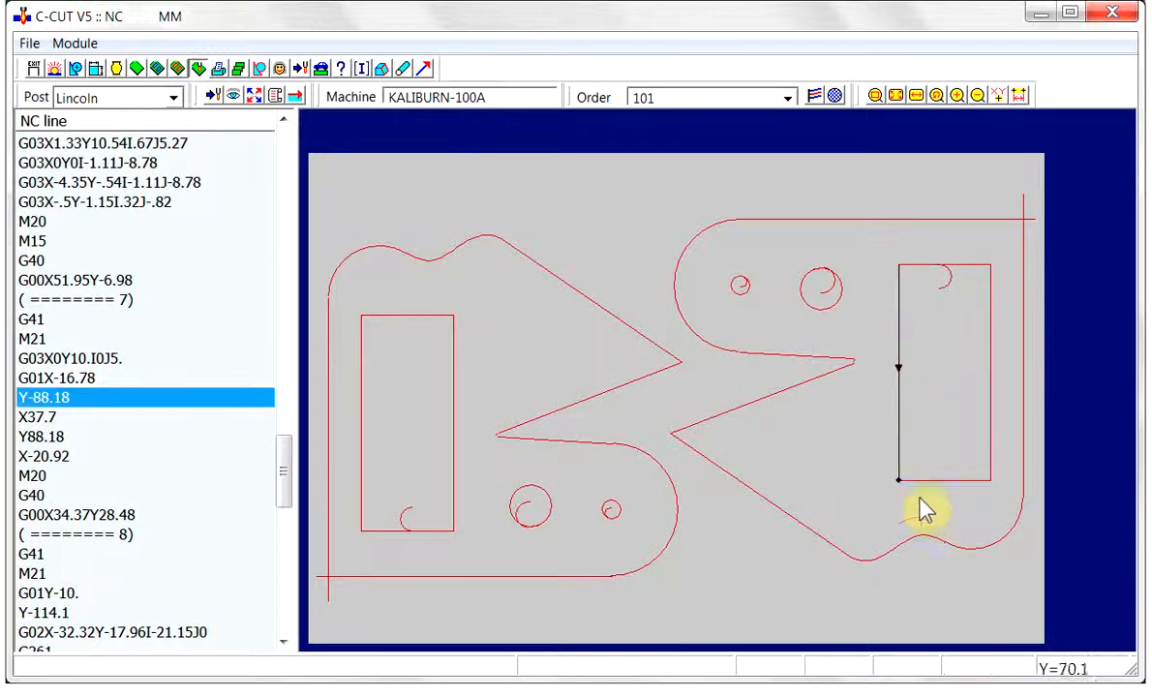
pyautogui.press('Down')
pyautogui.press('Down')
pyautogui.press('Down')
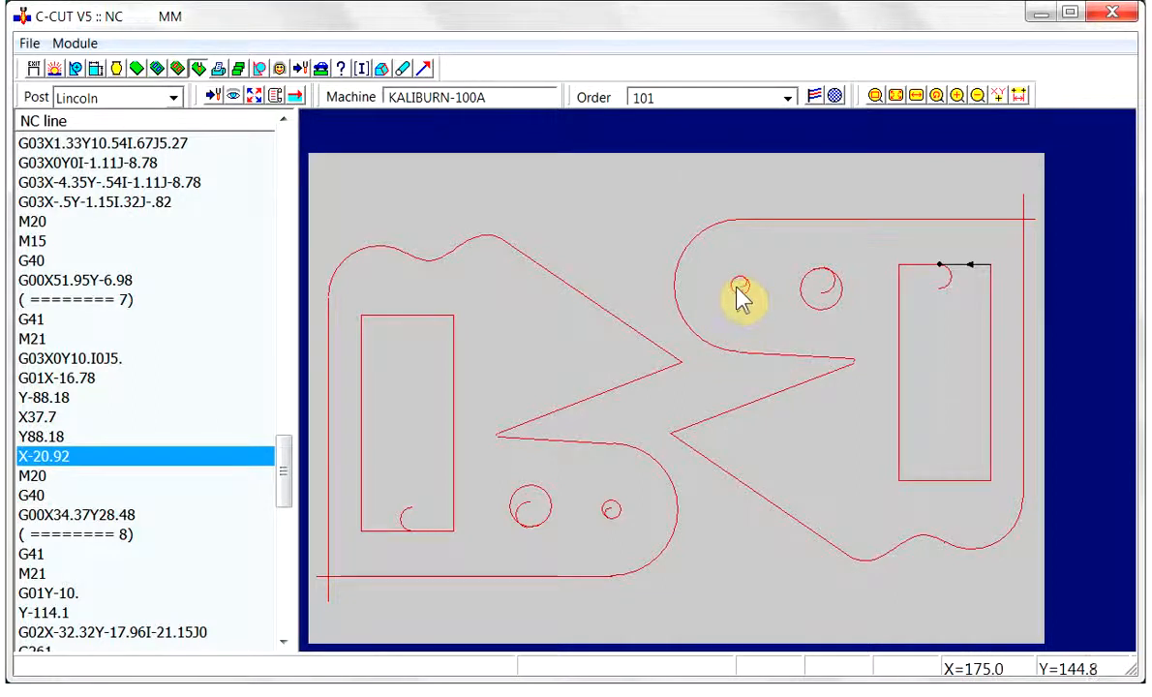
# Step: Trace the NC lines of the right part's smallest hole at close range: lead-in, full circle, overlap and lead-out
pyautogui.click(876, 95)
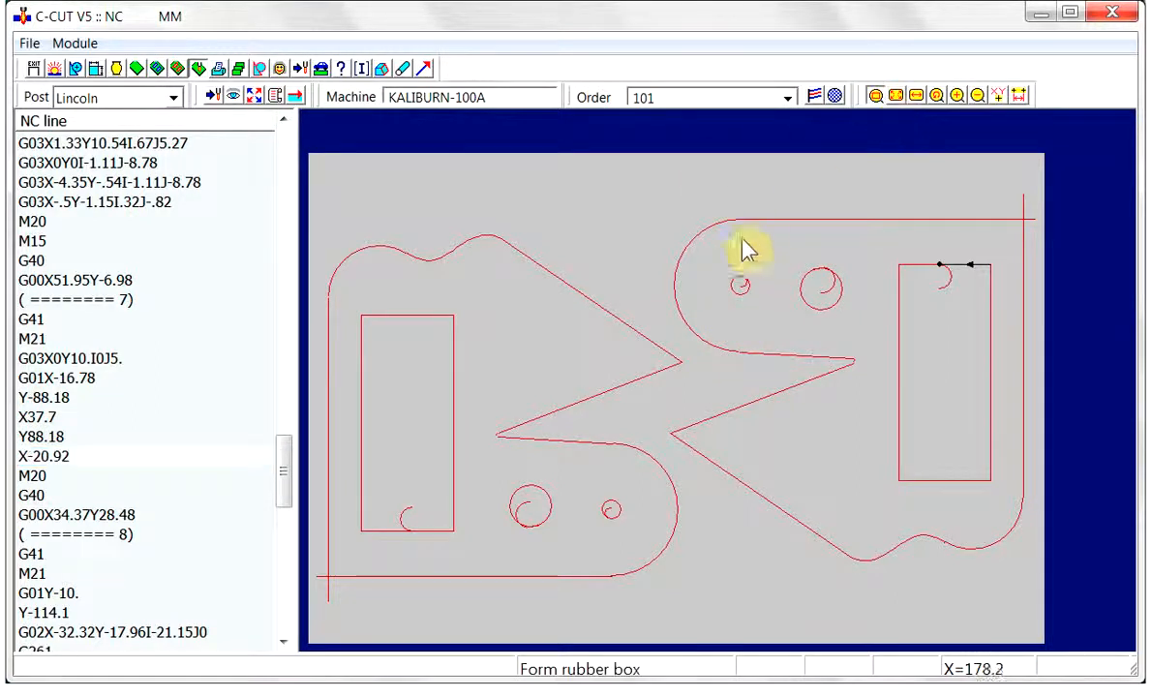
pyautogui.moveTo(718, 261); pyautogui.dragTo(768, 315)
pyautogui.click(668, 387)
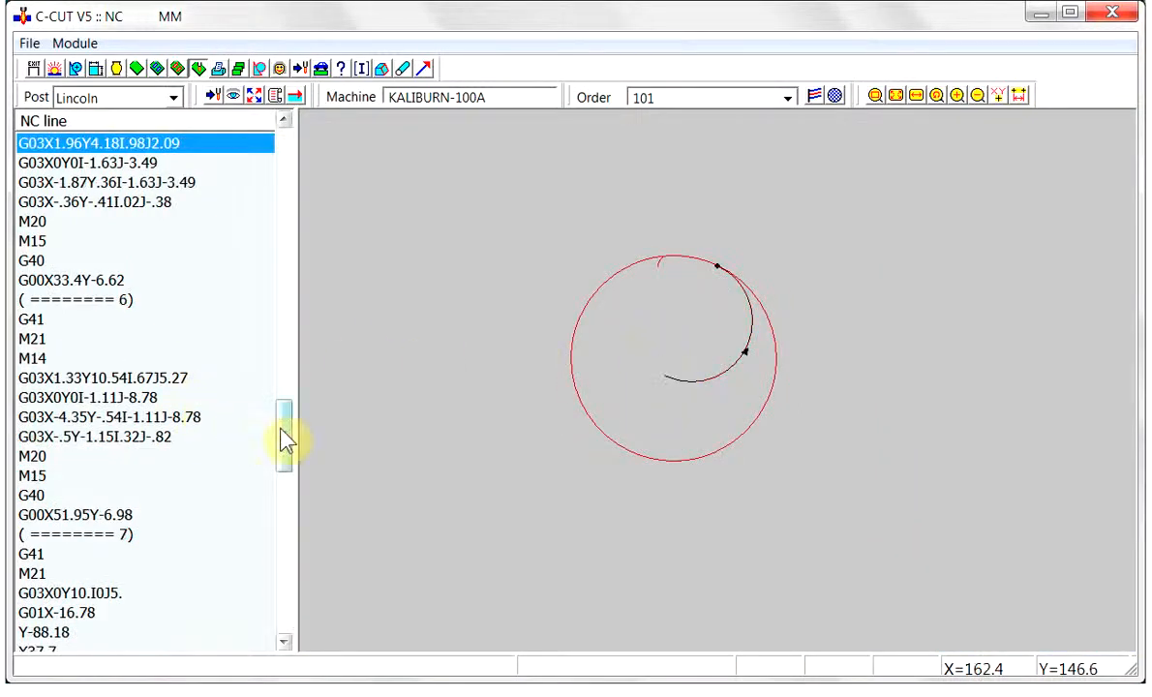
pyautogui.moveTo(286, 441); pyautogui.dragTo(289, 411)
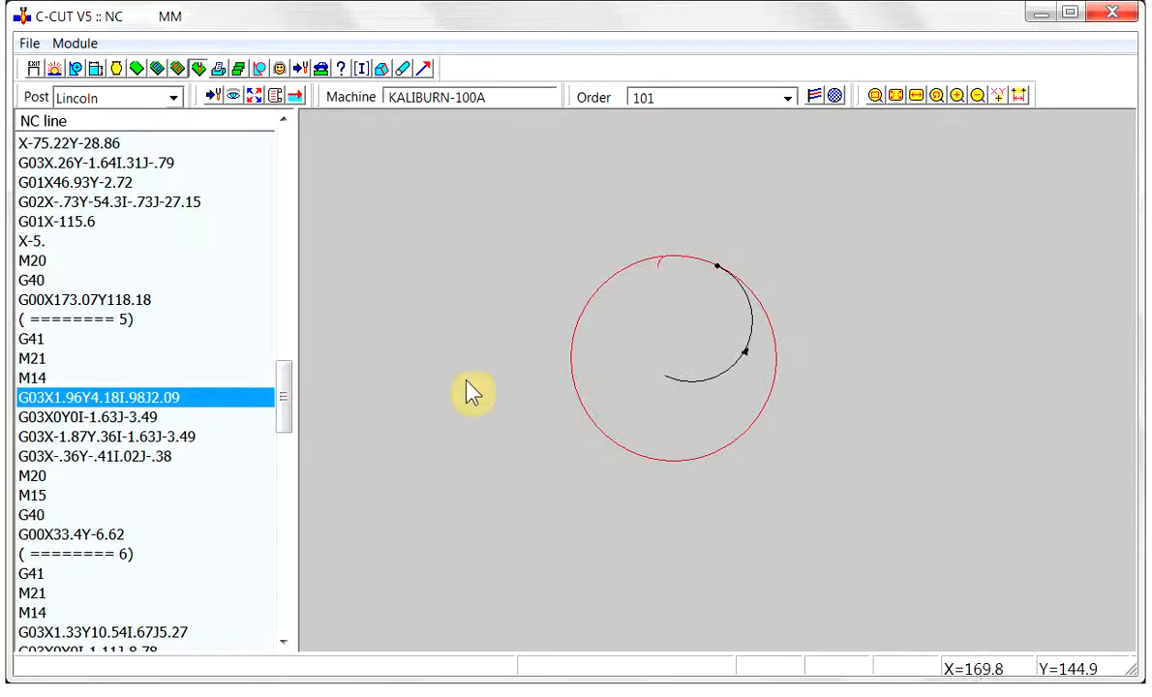
pyautogui.click(89, 418)
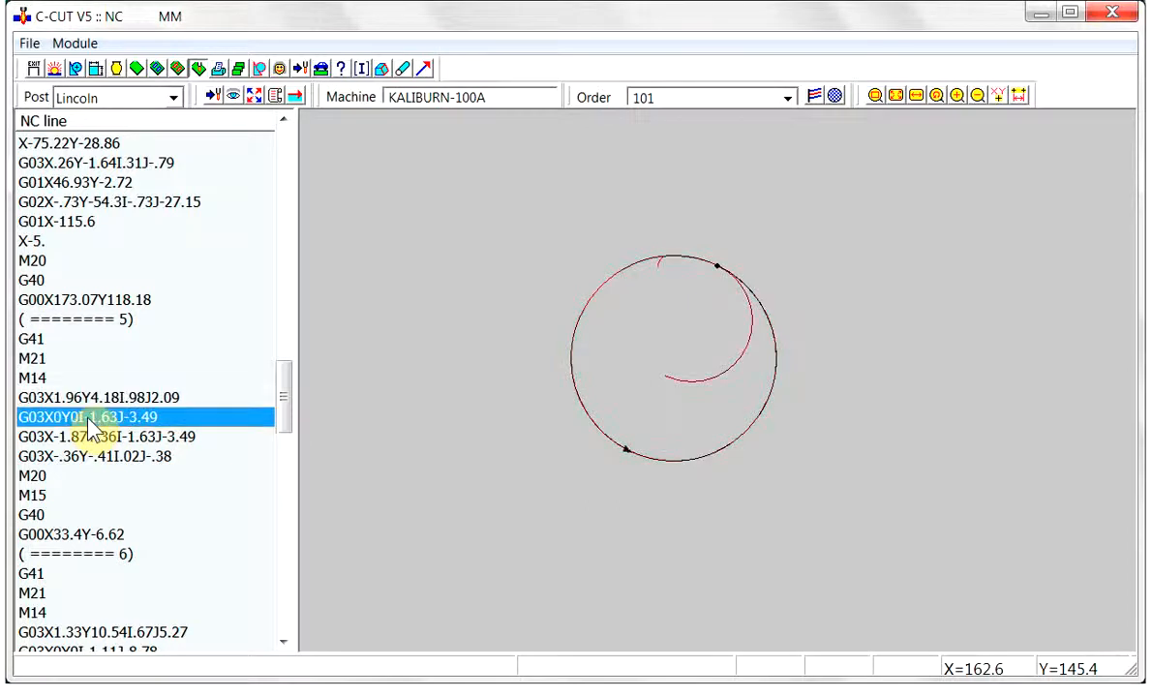
pyautogui.click(90, 436)
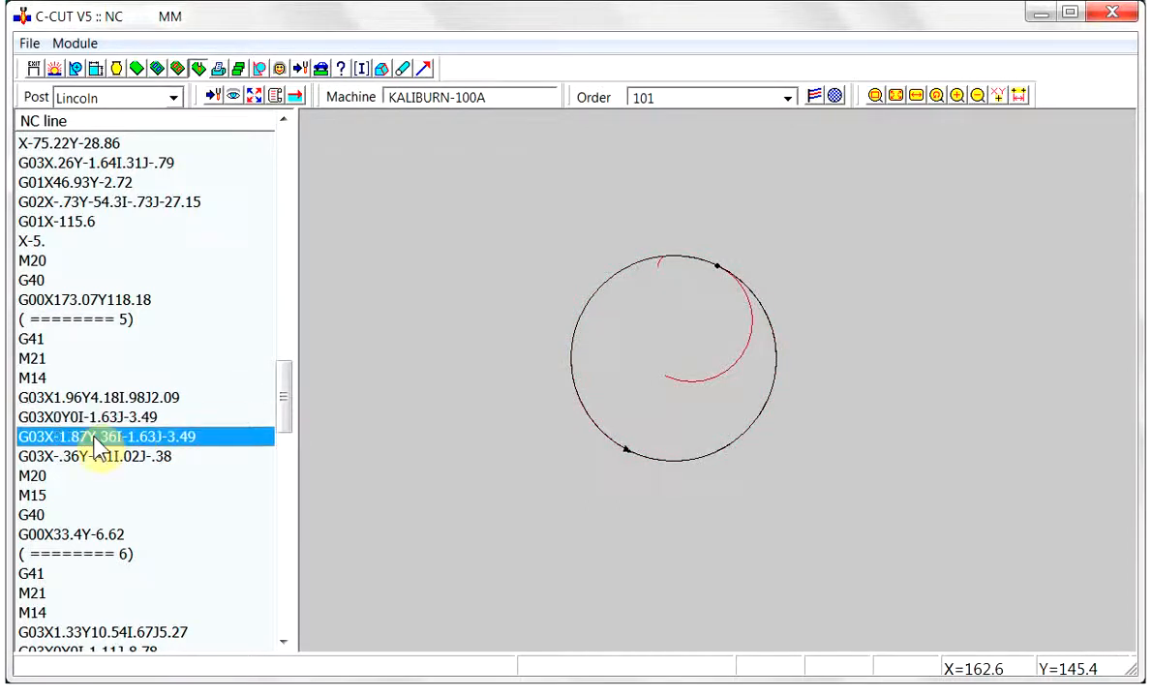
pyautogui.click(101, 459)
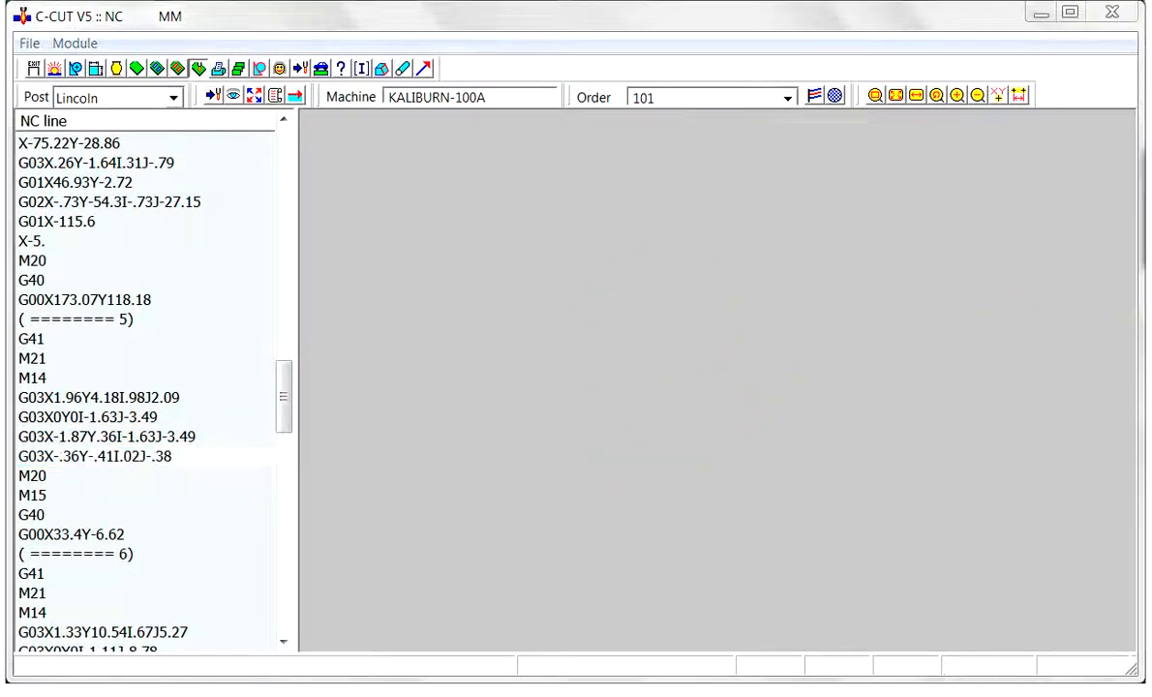
# Step: In the Lincoln post's lead stations, add %F100 below M21 in the cut on/down external station and apply it
pyautogui.click(301, 68)
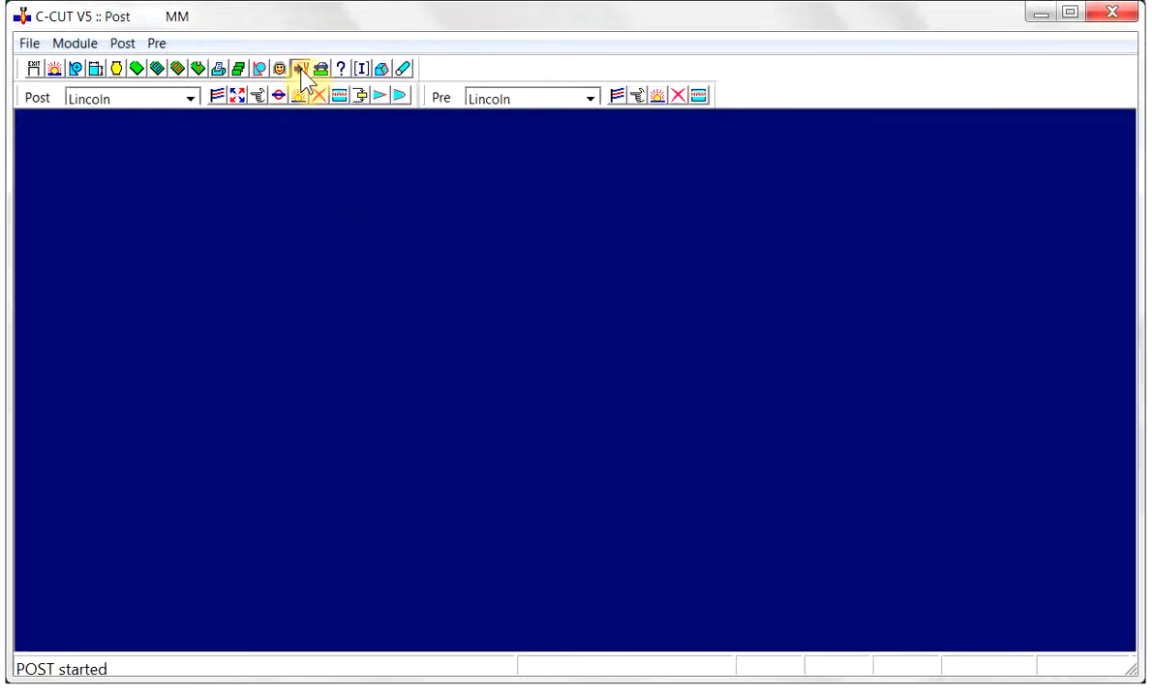
pyautogui.click(277, 96)
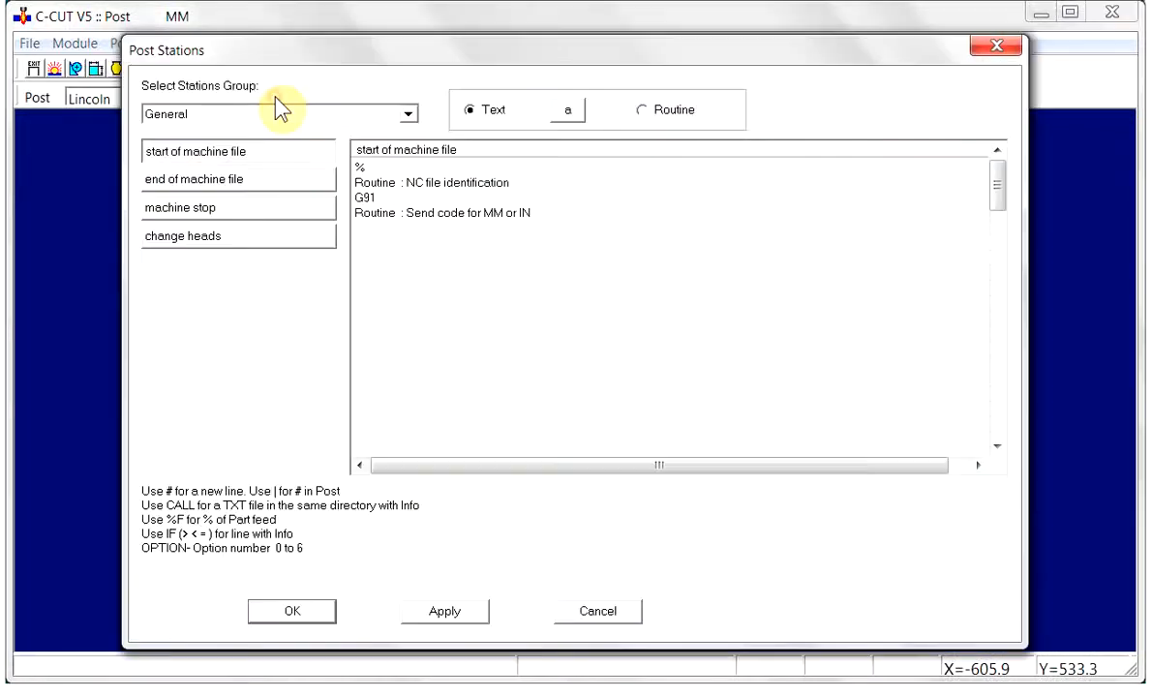
pyautogui.click(412, 123)
pyautogui.click(304, 149)
pyautogui.click(374, 182)
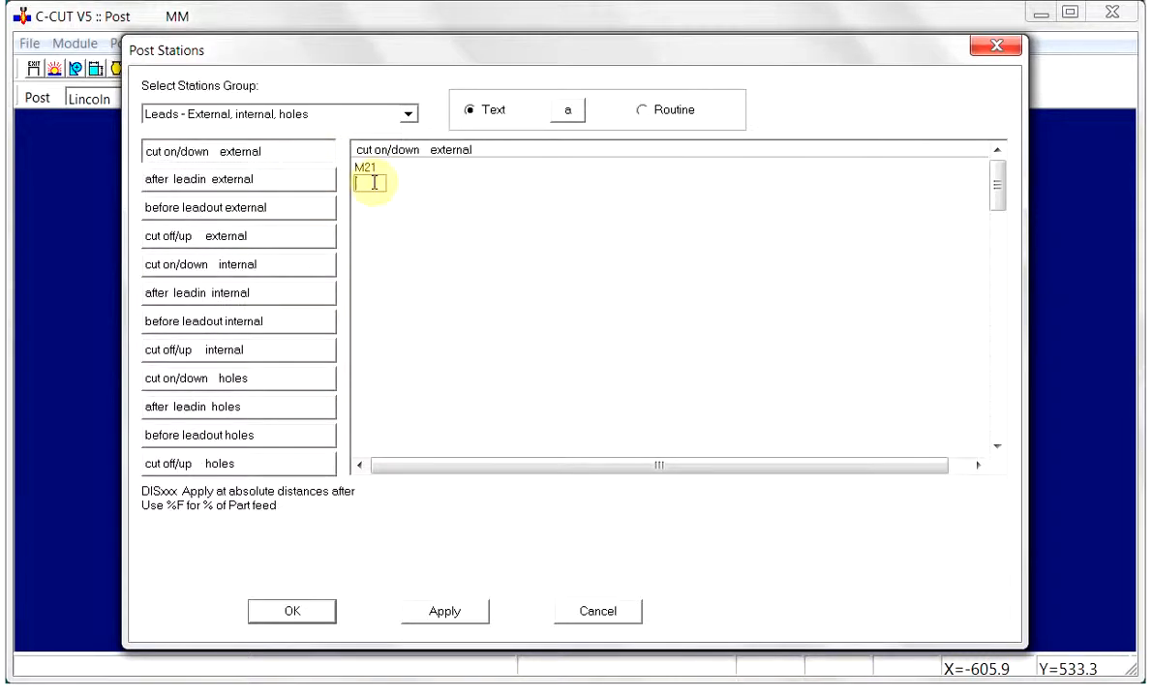
pyautogui.write('%F100')
pyautogui.click(450, 616)
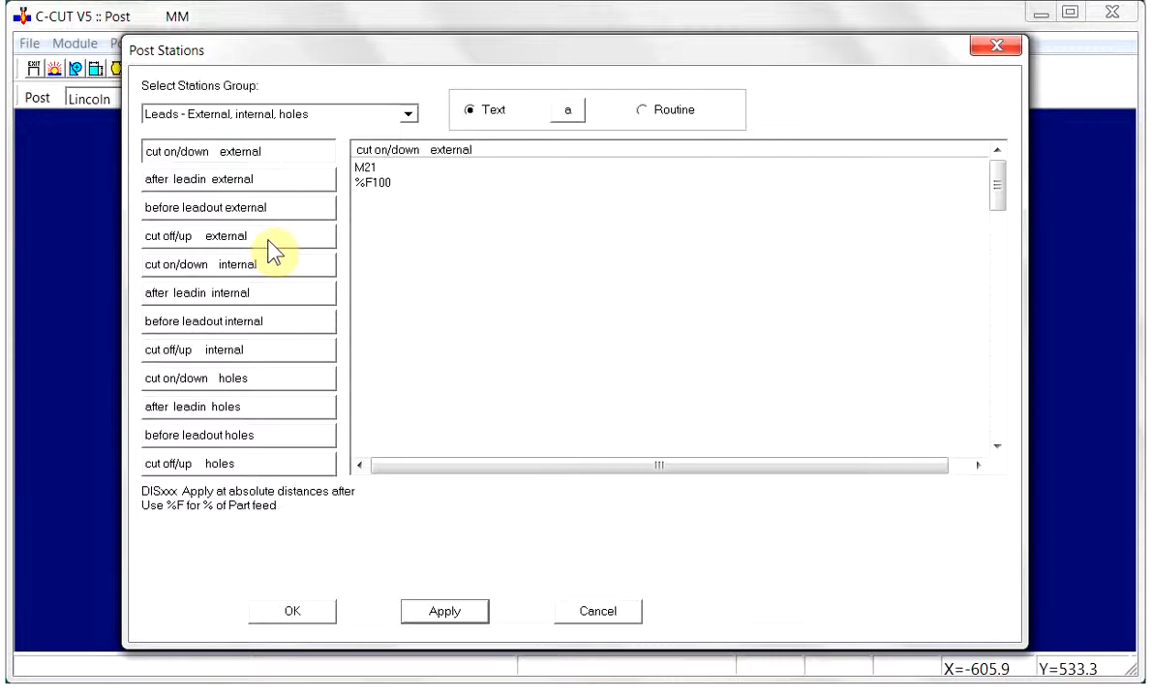
# Step: Add %F100 below M21 in the cut on/down internal station and apply it
pyautogui.click(270, 264)
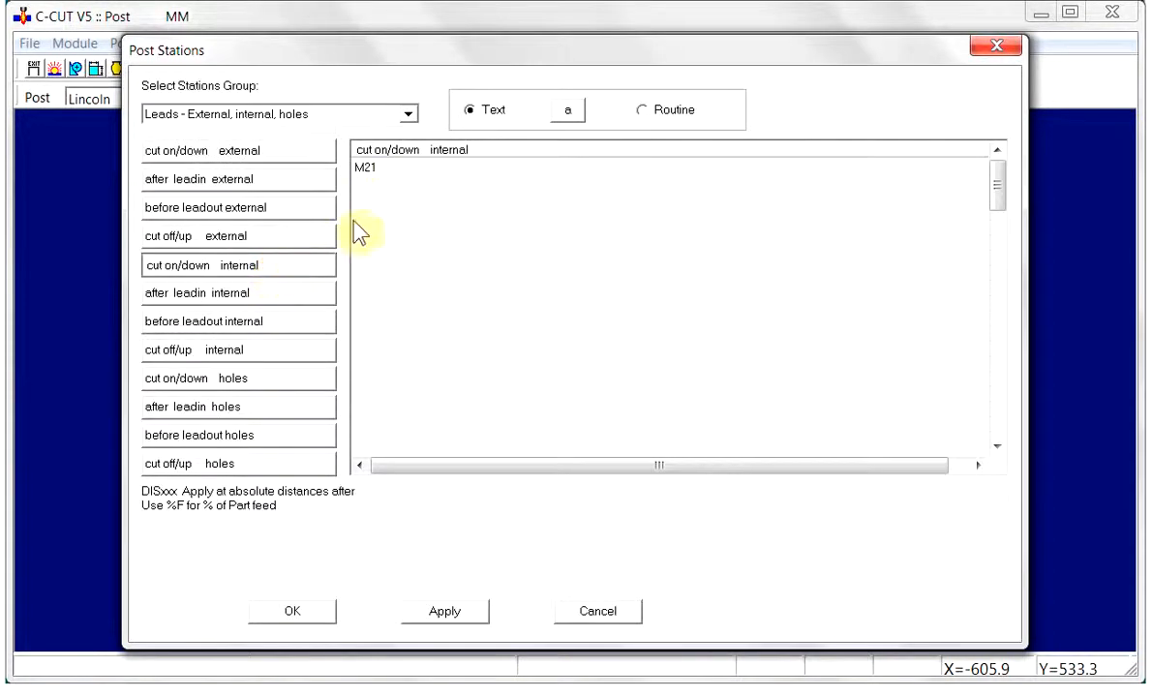
pyautogui.click(366, 181)
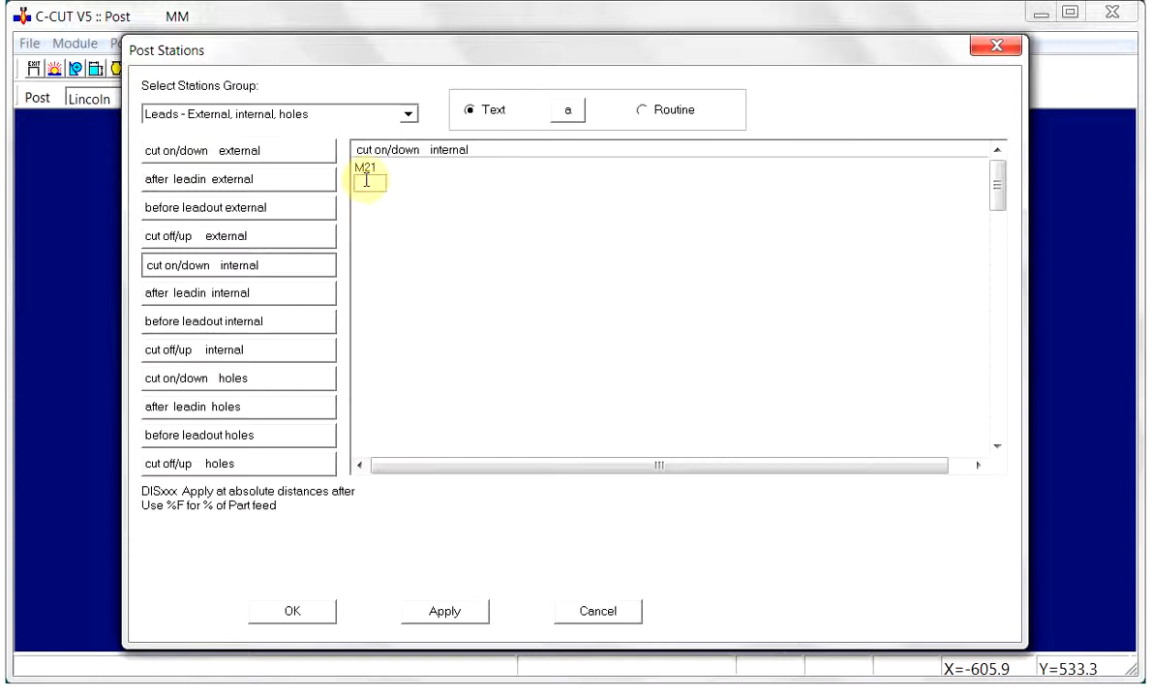
pyautogui.write('%F100')
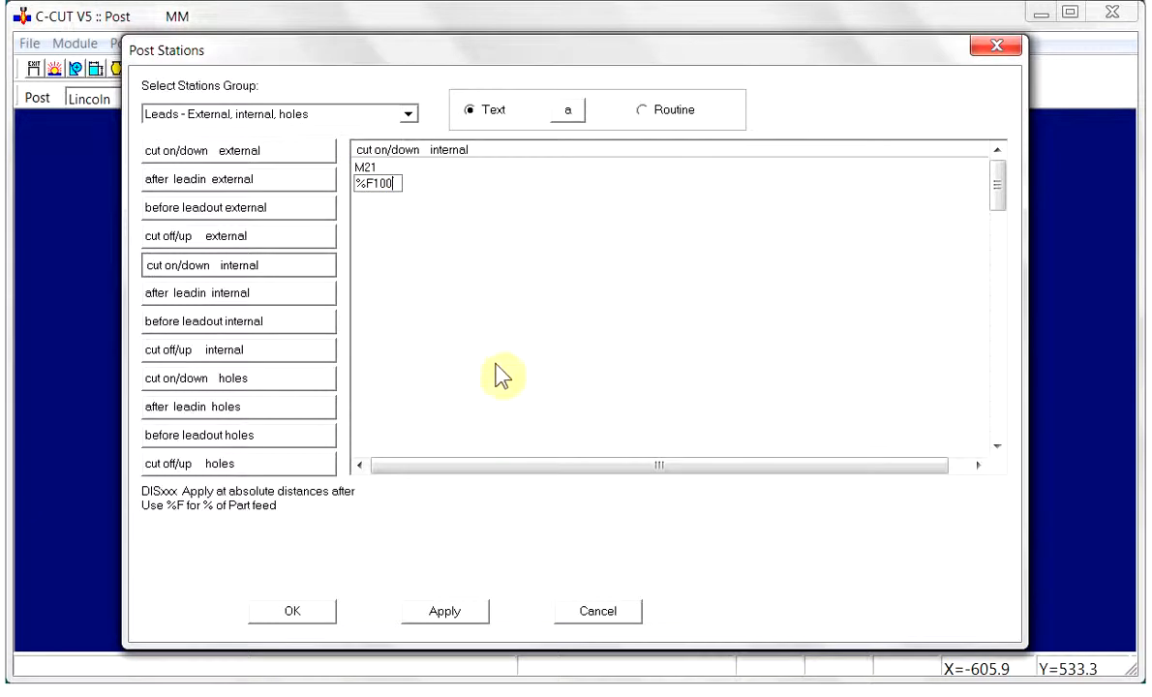
pyautogui.click(449, 607)
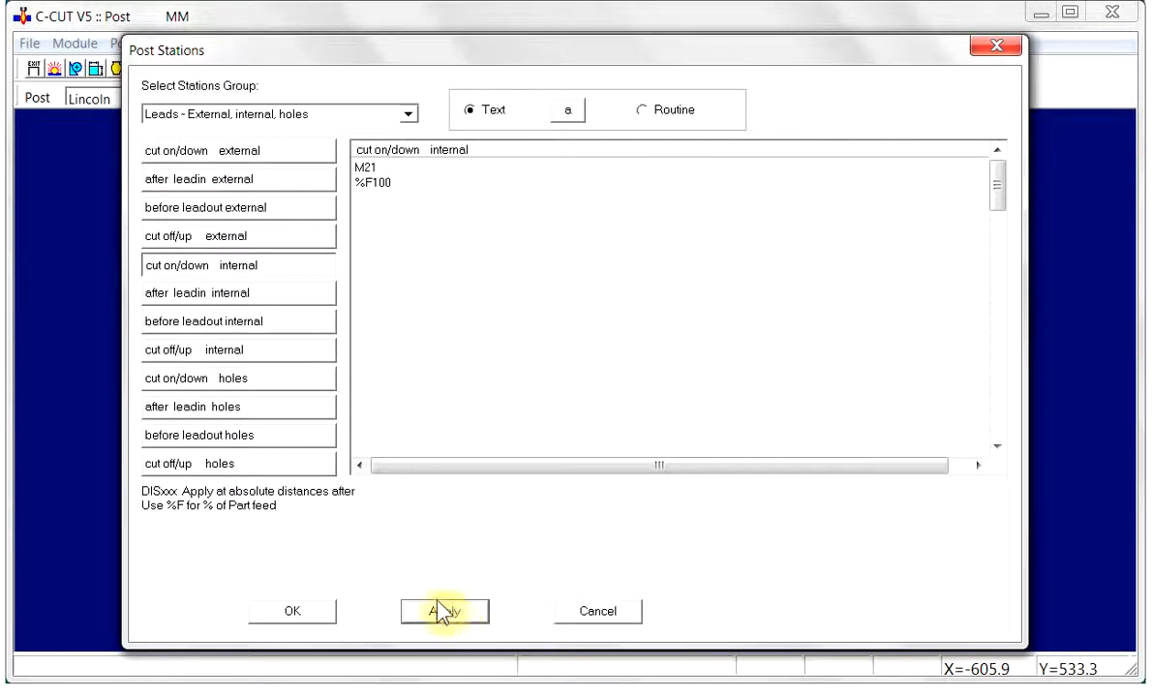
# Step: Add %F60 below M14 in the cut on/down holes station and apply it
pyautogui.click(255, 382)
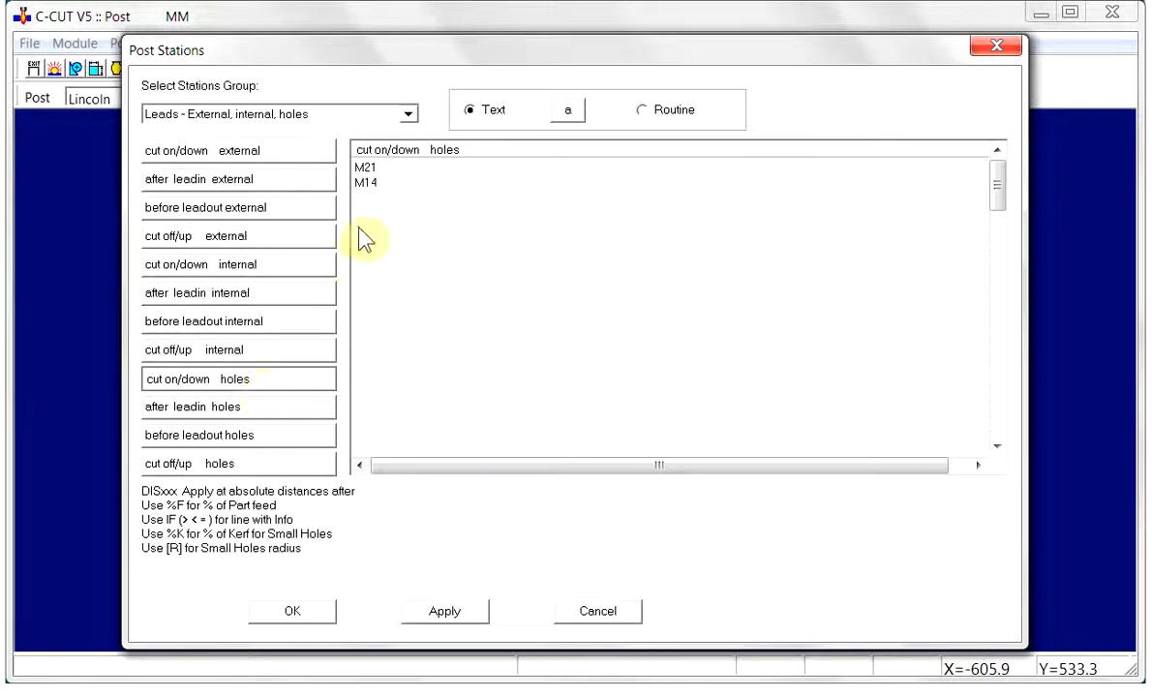
pyautogui.click(368, 197)
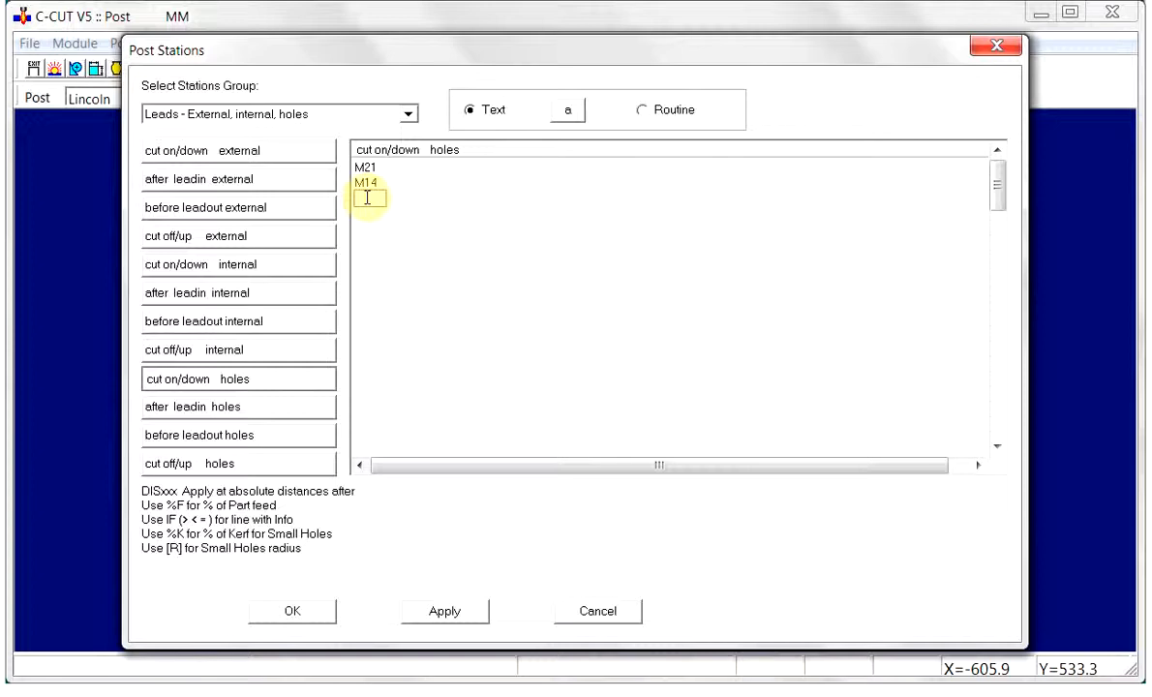
pyautogui.write('%F60')
pyautogui.click(445, 615)
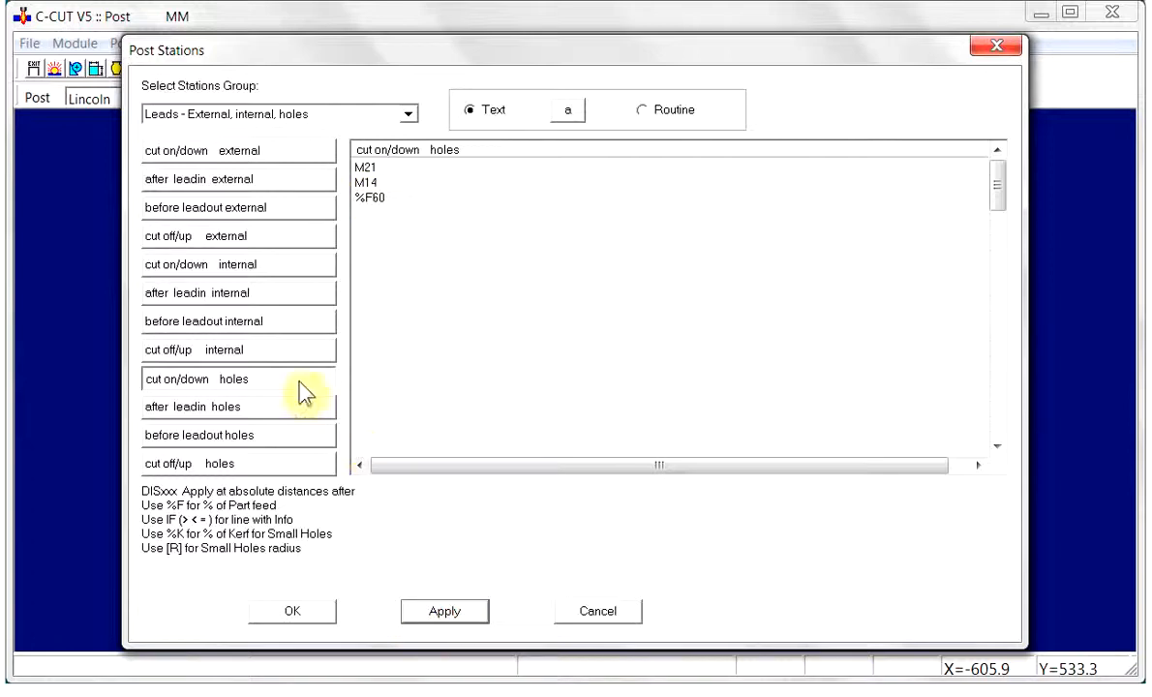
# Step: Enter %F50 in the after leadin holes station, apply it and close the post stations
pyautogui.click(254, 410)
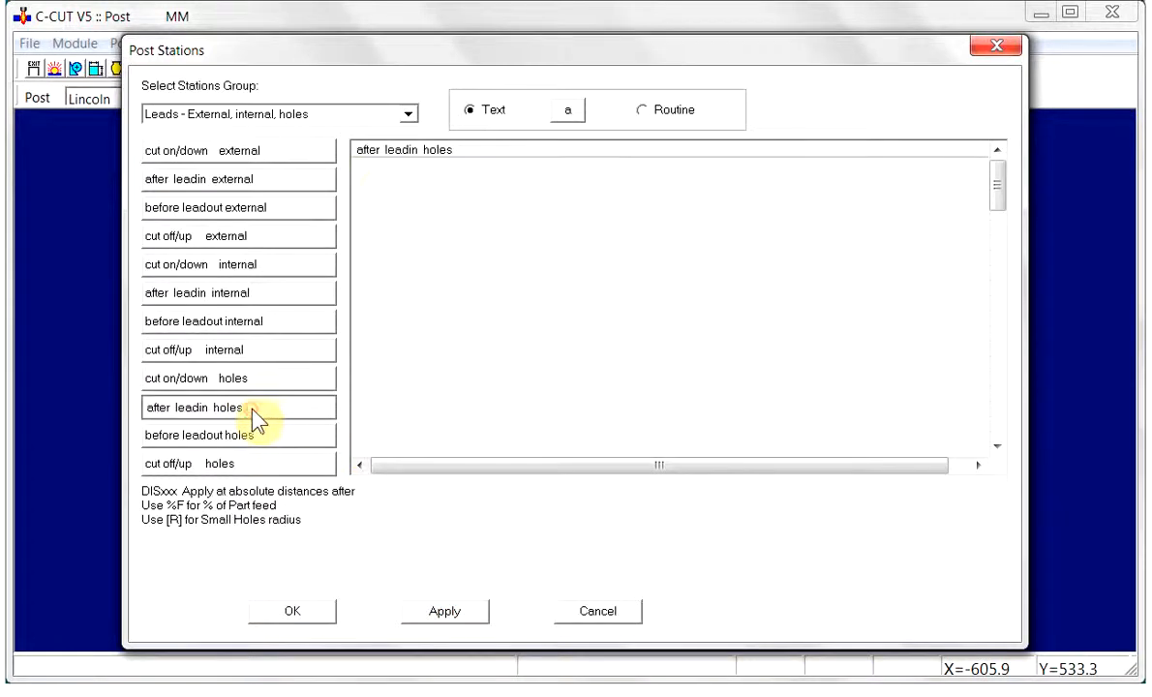
pyautogui.click(381, 170)
pyautogui.click(381, 170)
pyautogui.write('%F50')
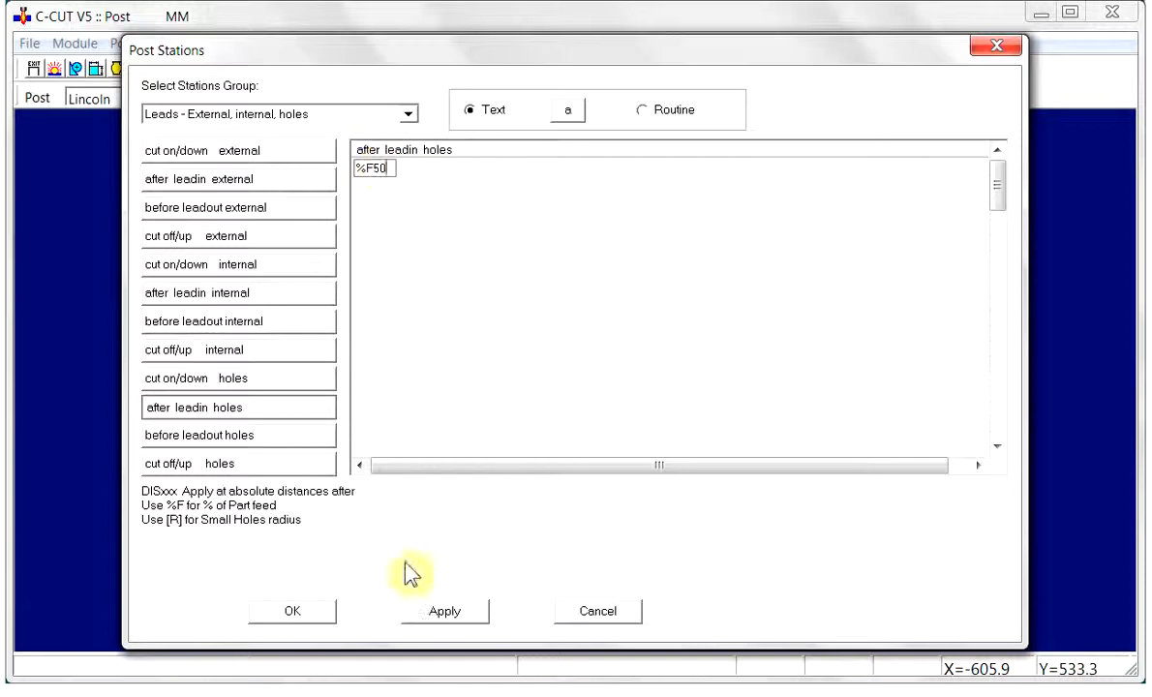
pyautogui.click(446, 617)
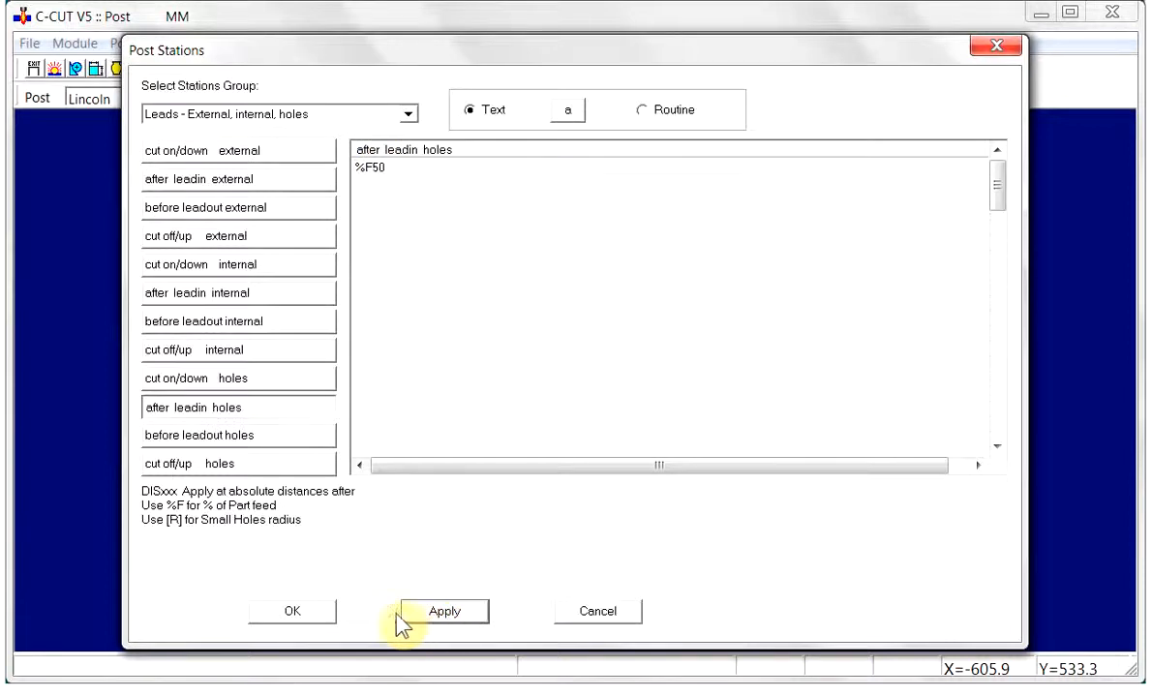
pyautogui.click(282, 612)
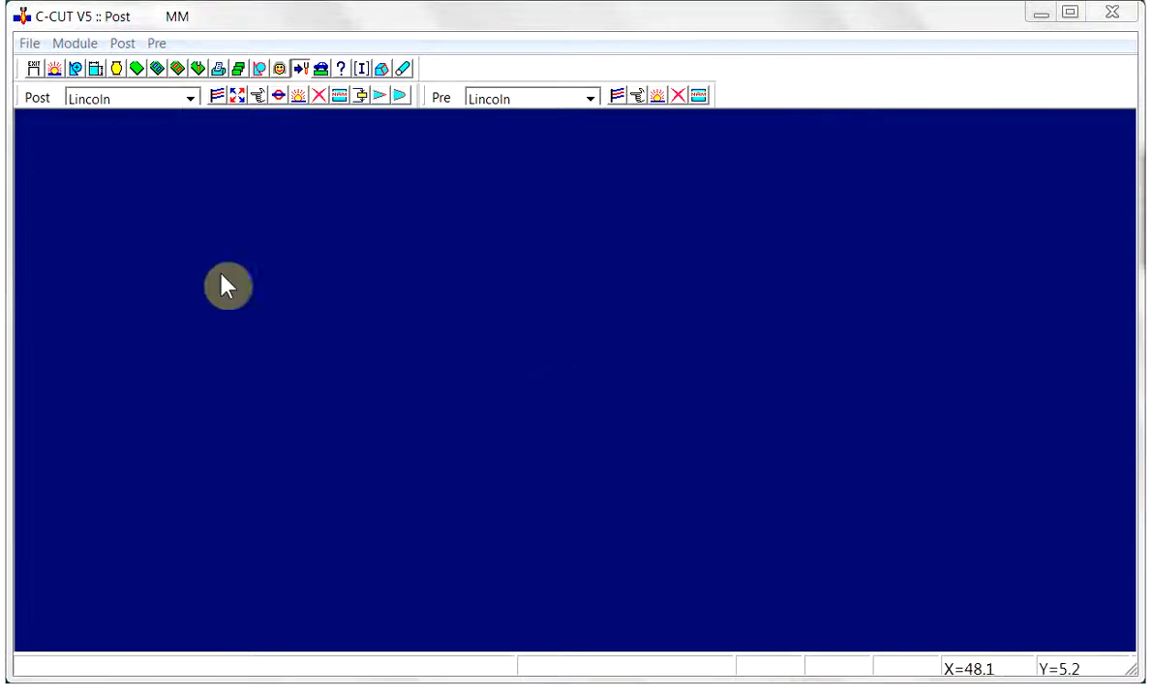
# Step: In the NC module, set the part feedrate for order 101 to 3000
pyautogui.click(197, 68)
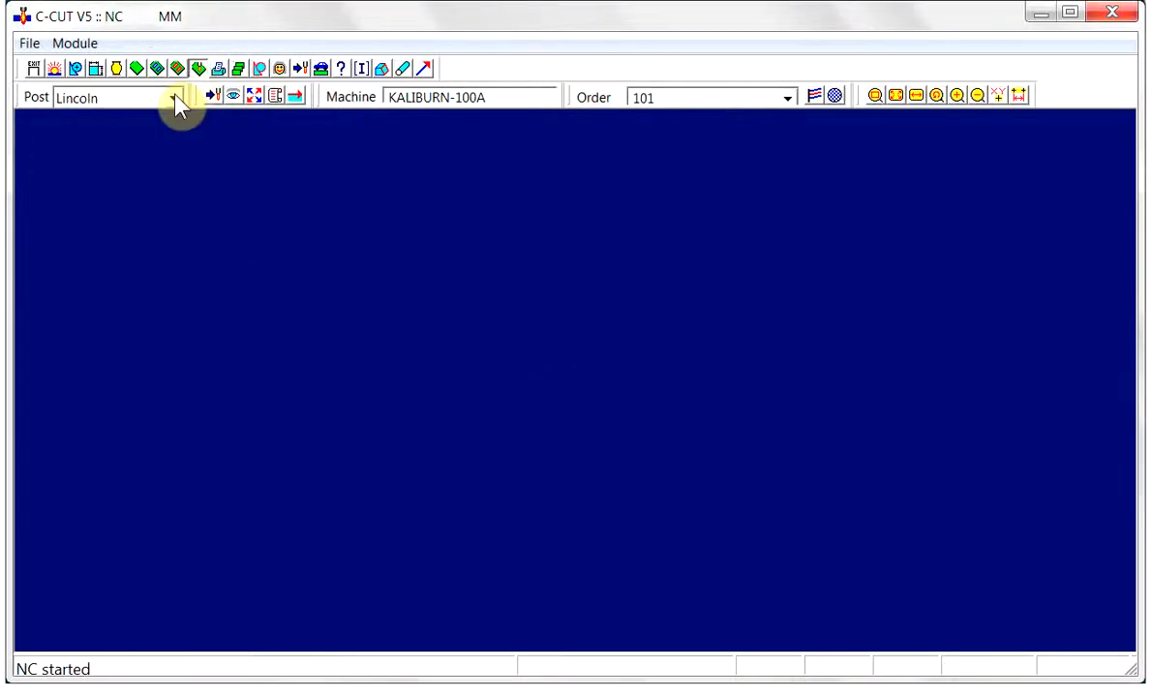
pyautogui.click(294, 95)
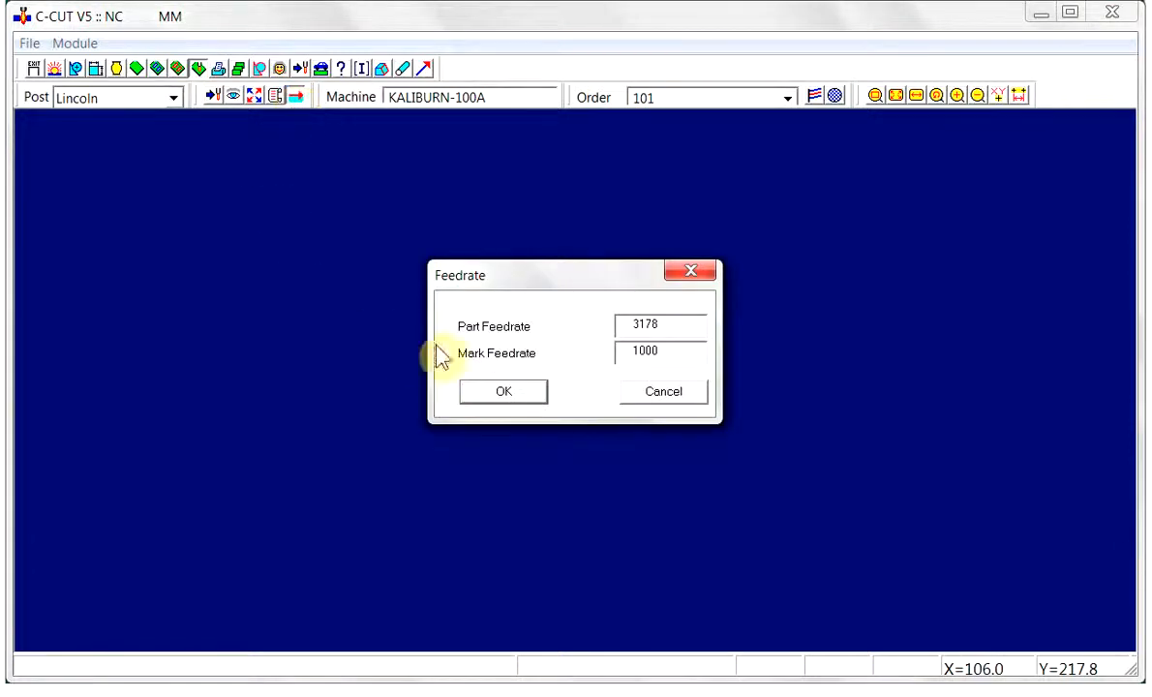
pyautogui.moveTo(665, 327); pyautogui.dragTo(608, 326)
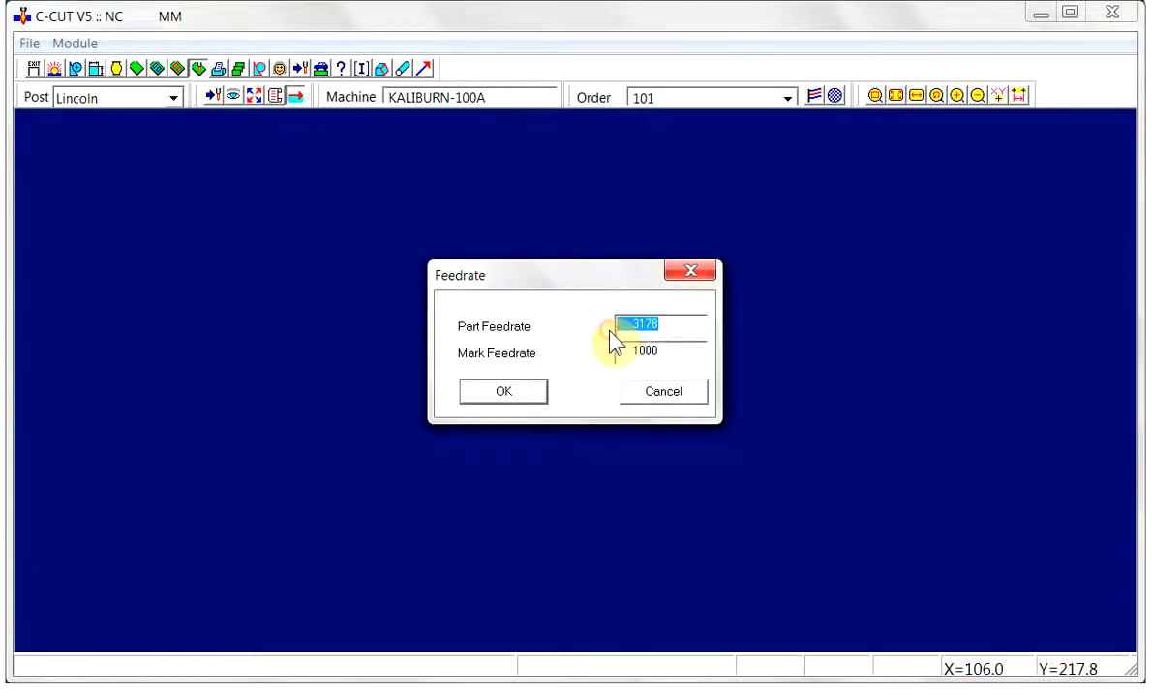
pyautogui.write('3000')
pyautogui.click(514, 392)
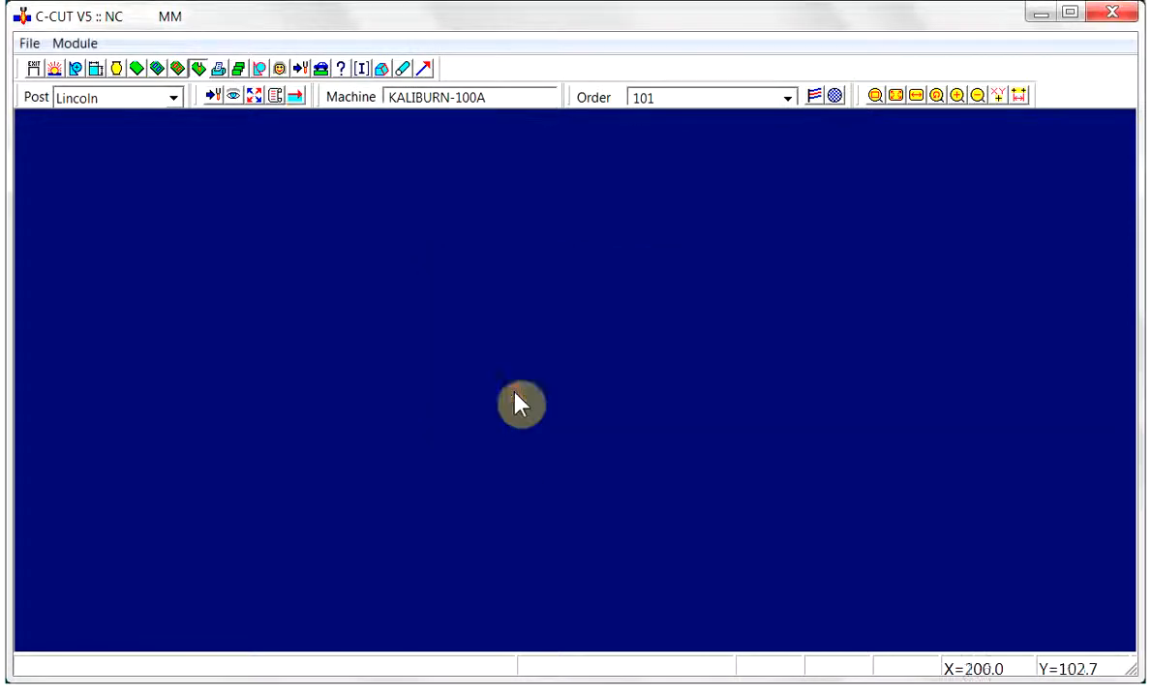
# Step: List order 101's NC code and examine the feed command before the lead-in of the right part's rectangular cutout
pyautogui.click(275, 96)
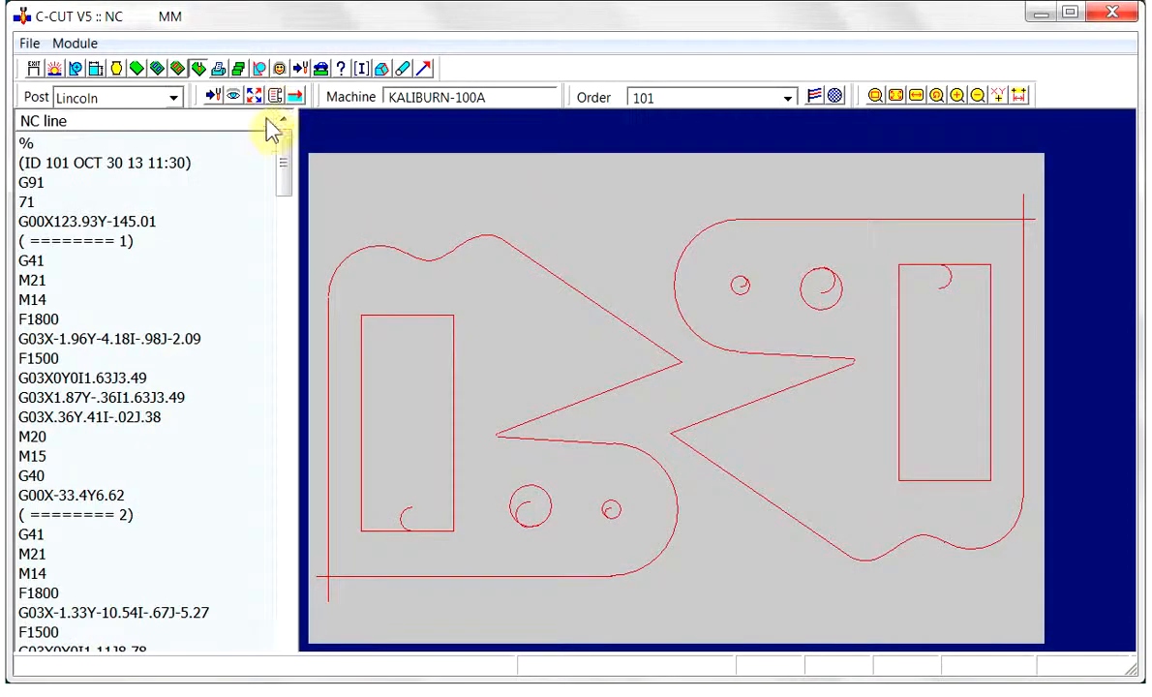
pyautogui.click(943, 285)
pyautogui.click(282, 438)
pyautogui.moveTo(282, 451); pyautogui.dragTo(283, 504)
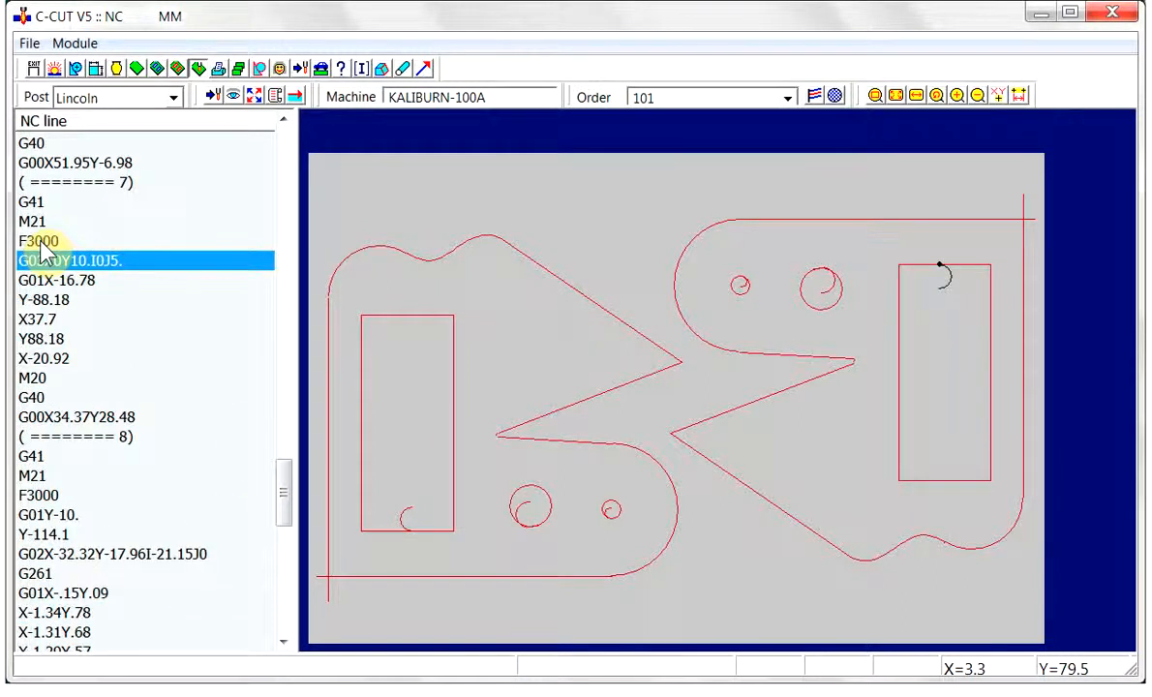
# Step: Check the feed commands of the right part's smallest hole at close range, tracing its lead-in, full circle, overlap and lead-out
pyautogui.click(877, 96)
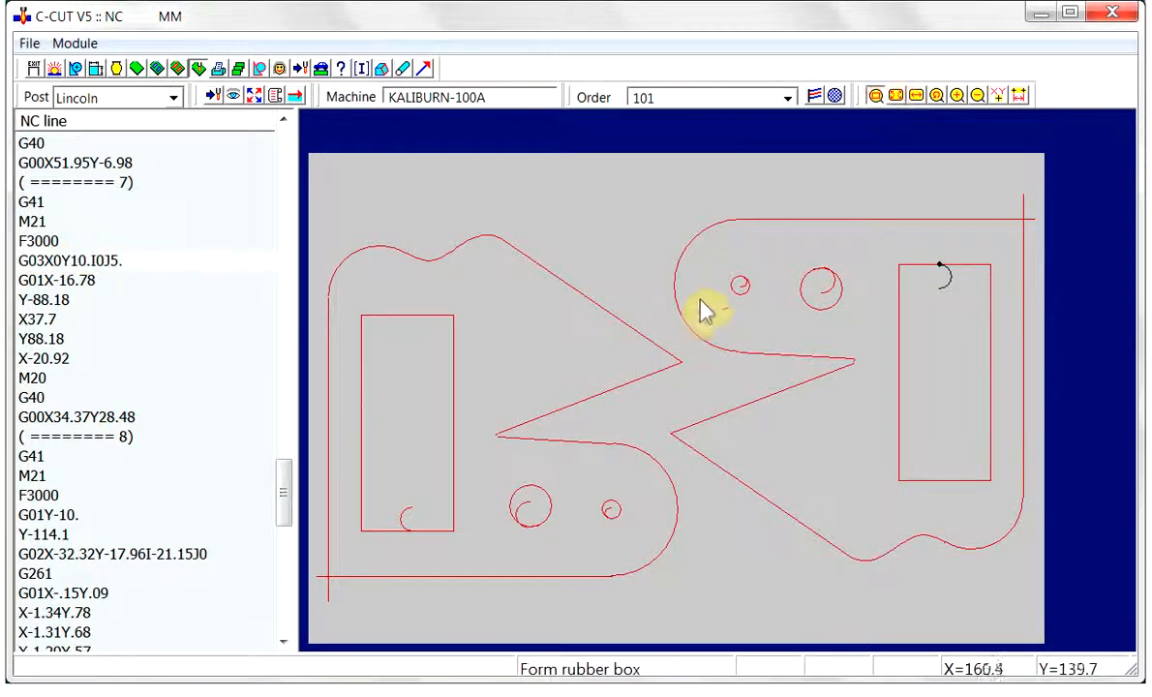
pyautogui.moveTo(721, 257); pyautogui.dragTo(762, 311)
pyautogui.click(699, 424)
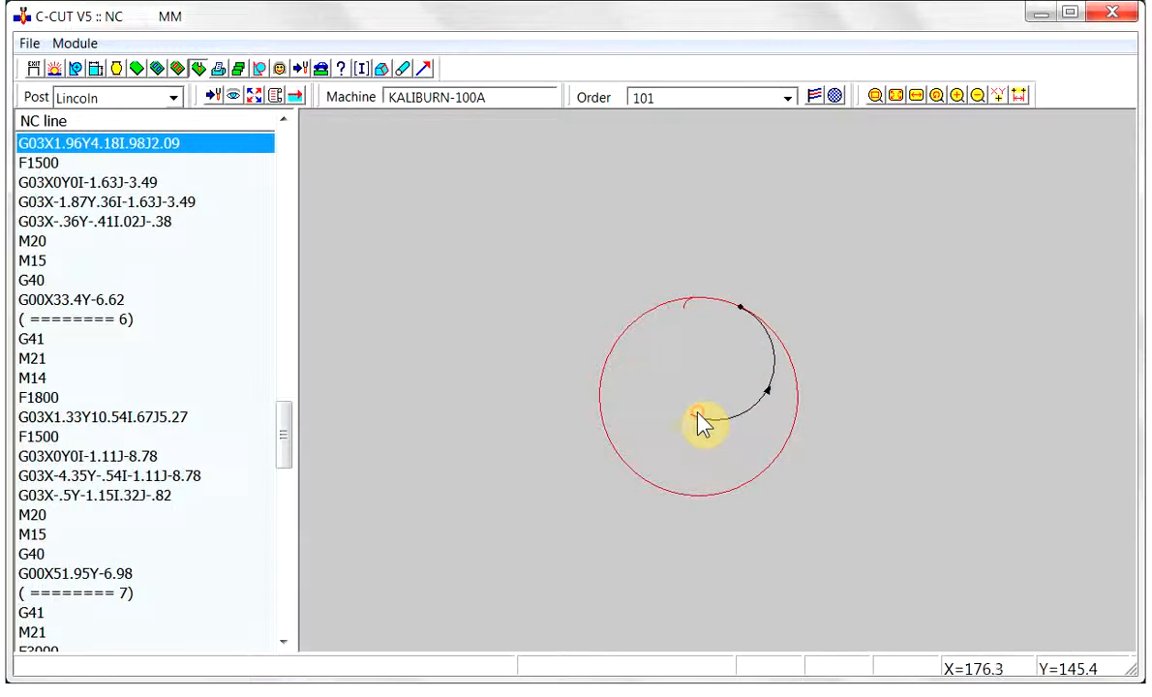
pyautogui.moveTo(280, 427); pyautogui.dragTo(286, 393)
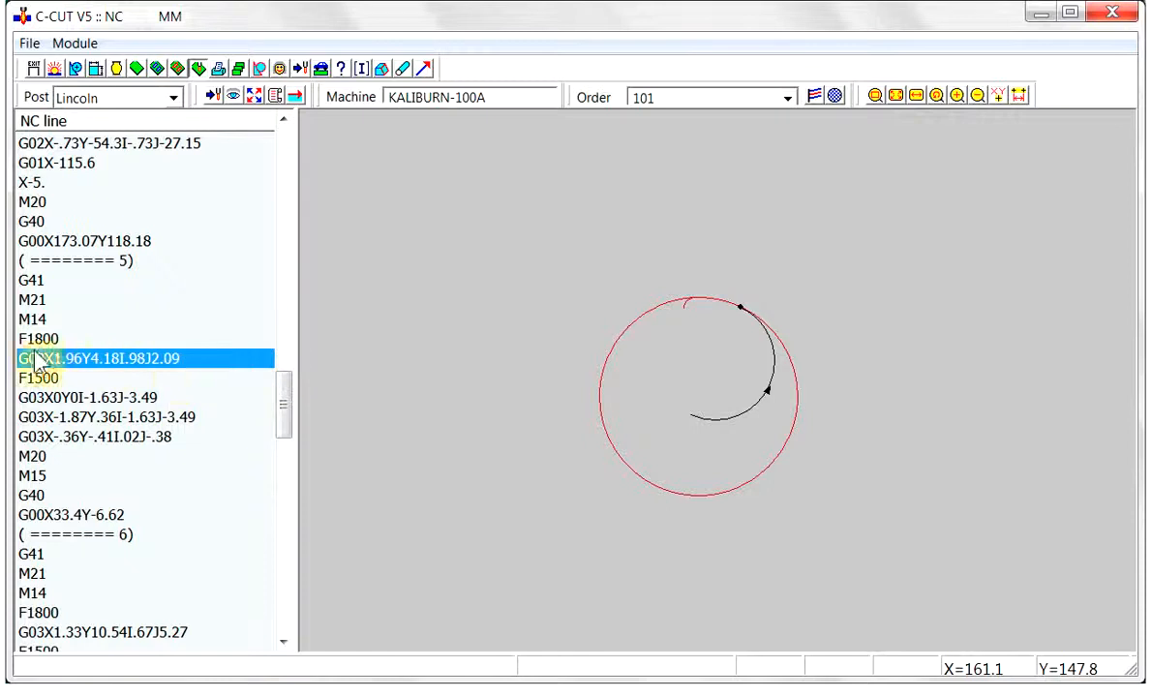
pyautogui.click(29, 398)
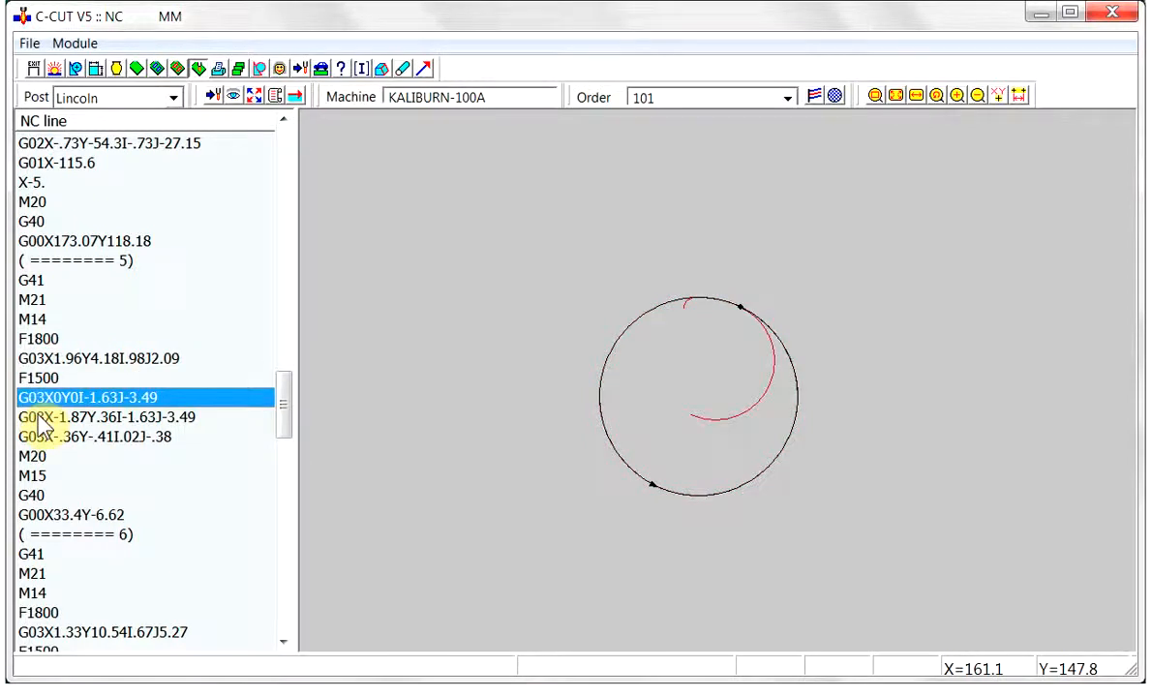
pyautogui.click(39, 416)
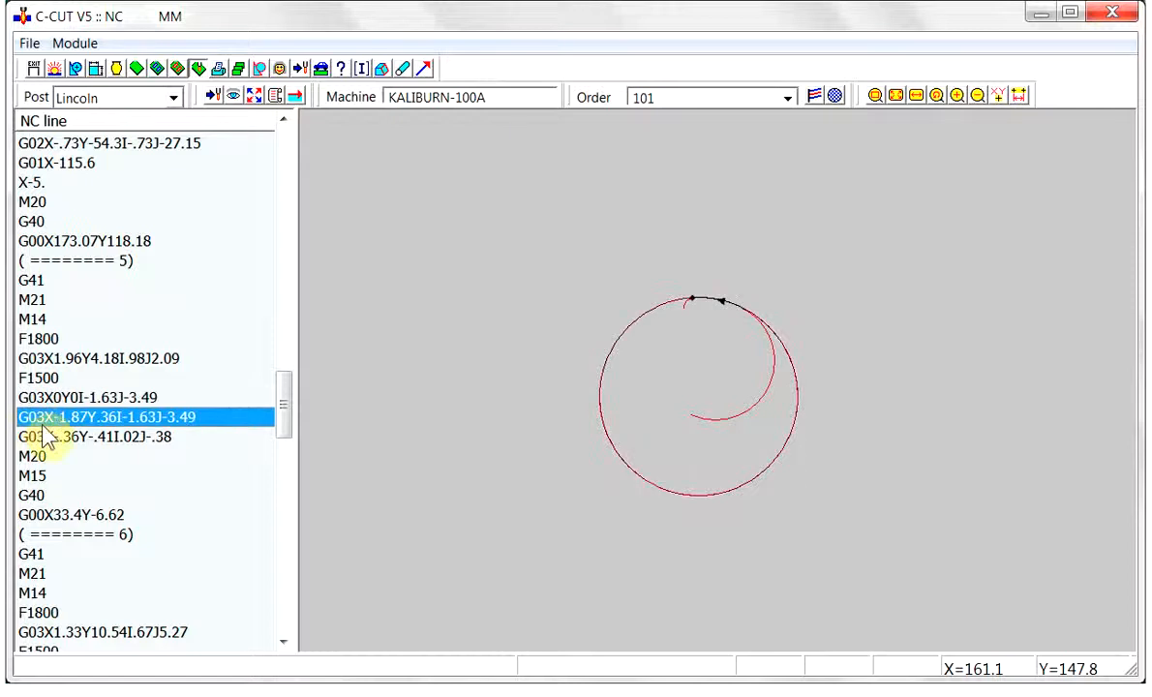
pyautogui.click(53, 438)
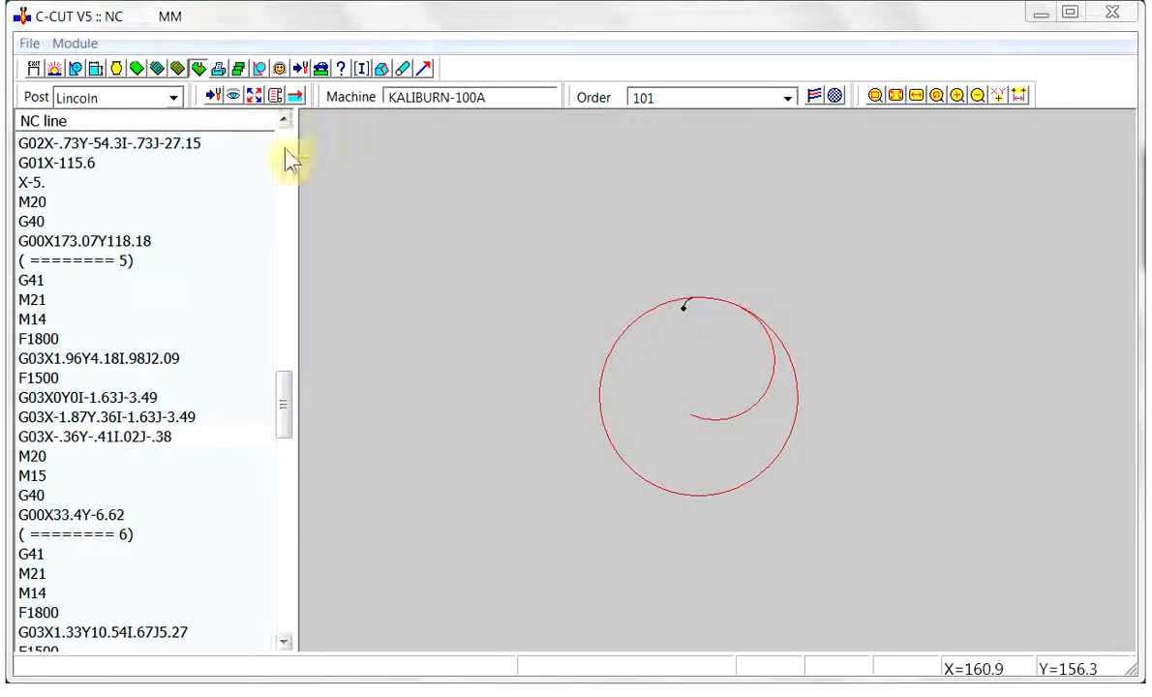
# Step: In the Info module's user attributes, create a thickness + material + machine attribute titled "% speed in small hole" with length 3
pyautogui.click(361, 69)
pyautogui.click(483, 70)
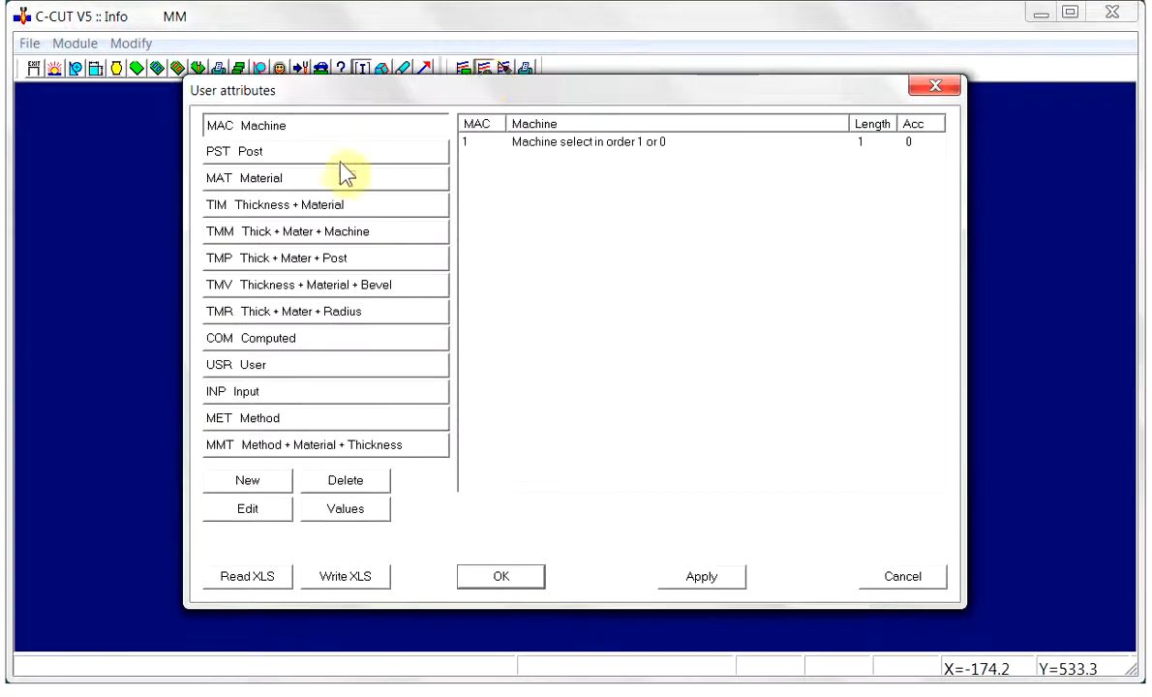
pyautogui.click(319, 244)
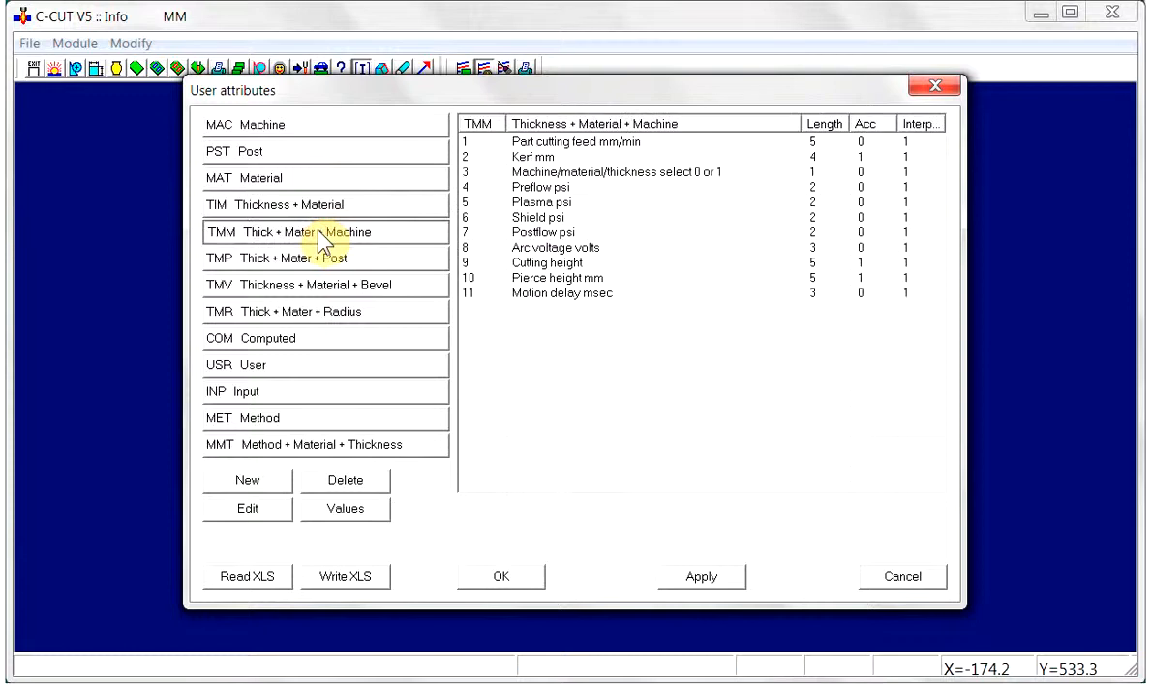
pyautogui.click(248, 481)
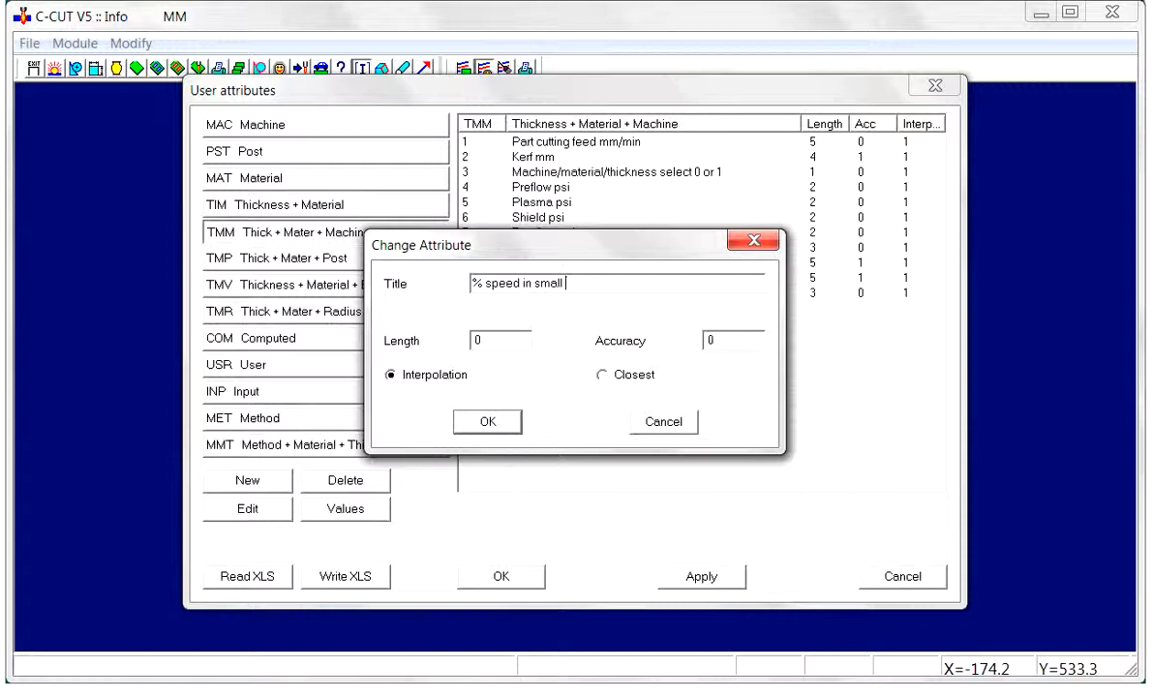
pyautogui.write('ole')
pyautogui.click(491, 341)
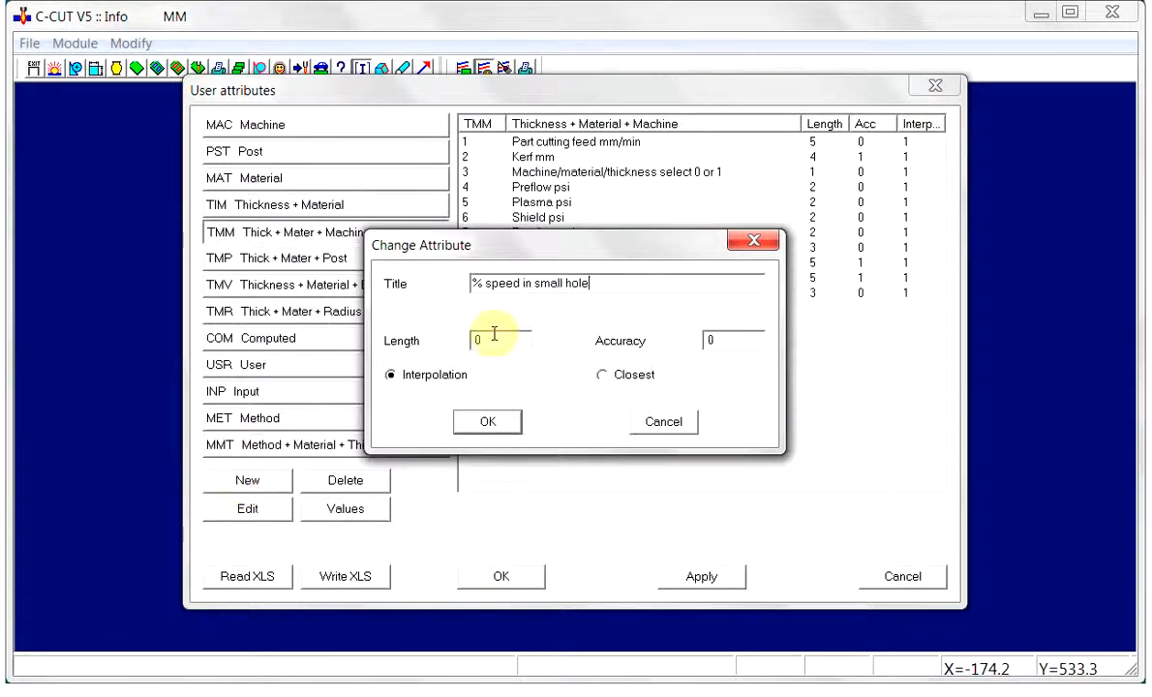
pyautogui.moveTo(489, 340); pyautogui.dragTo(464, 342)
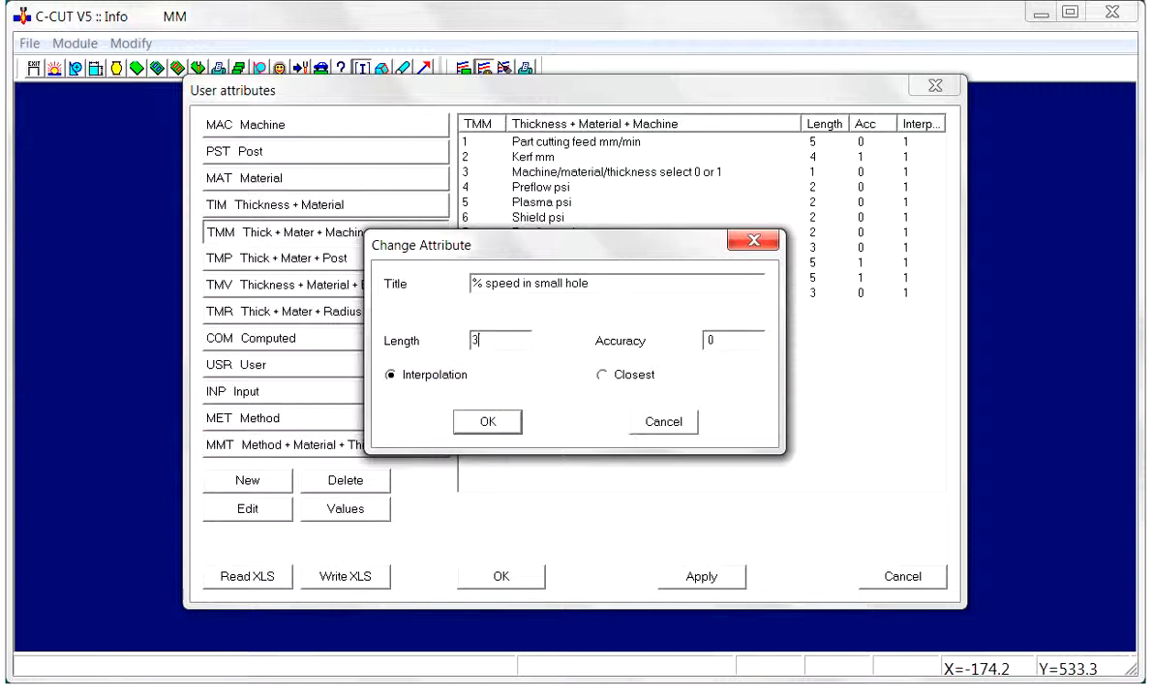
pyautogui.click(492, 422)
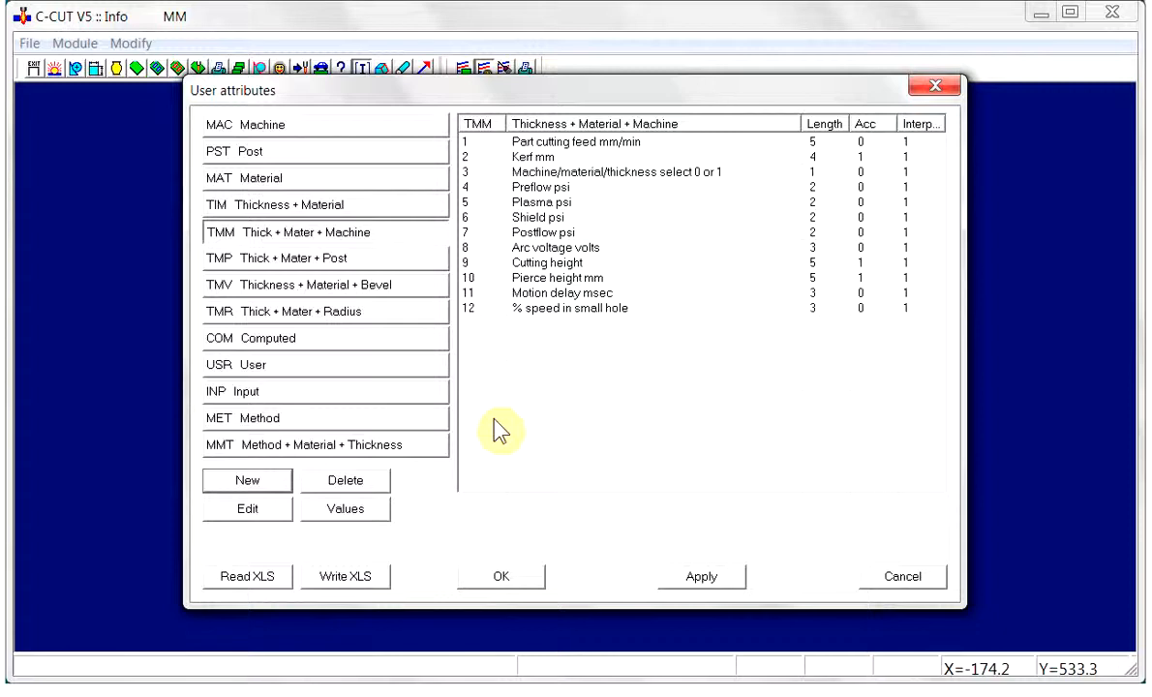
# Step: For KALIBURN-100A, set mild steel's % speed in small hole to 60, 50, 50, 45 and 45 for thicknesses 6, 10, 12, 16 and 20
pyautogui.click(555, 312)
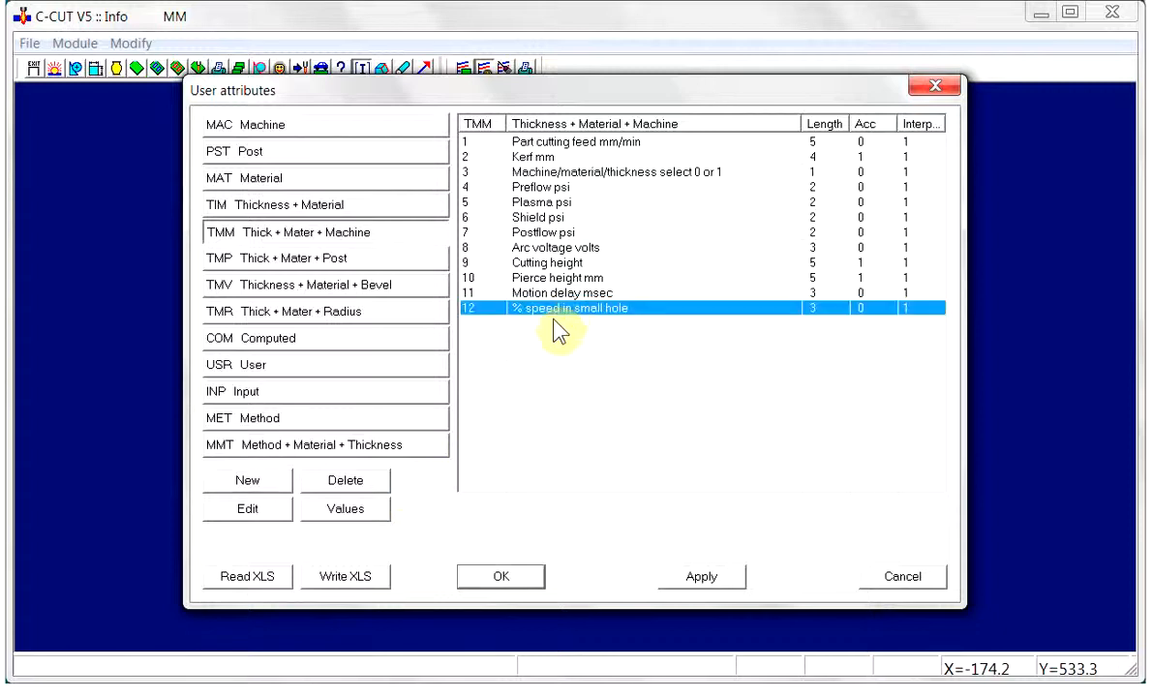
pyautogui.click(350, 510)
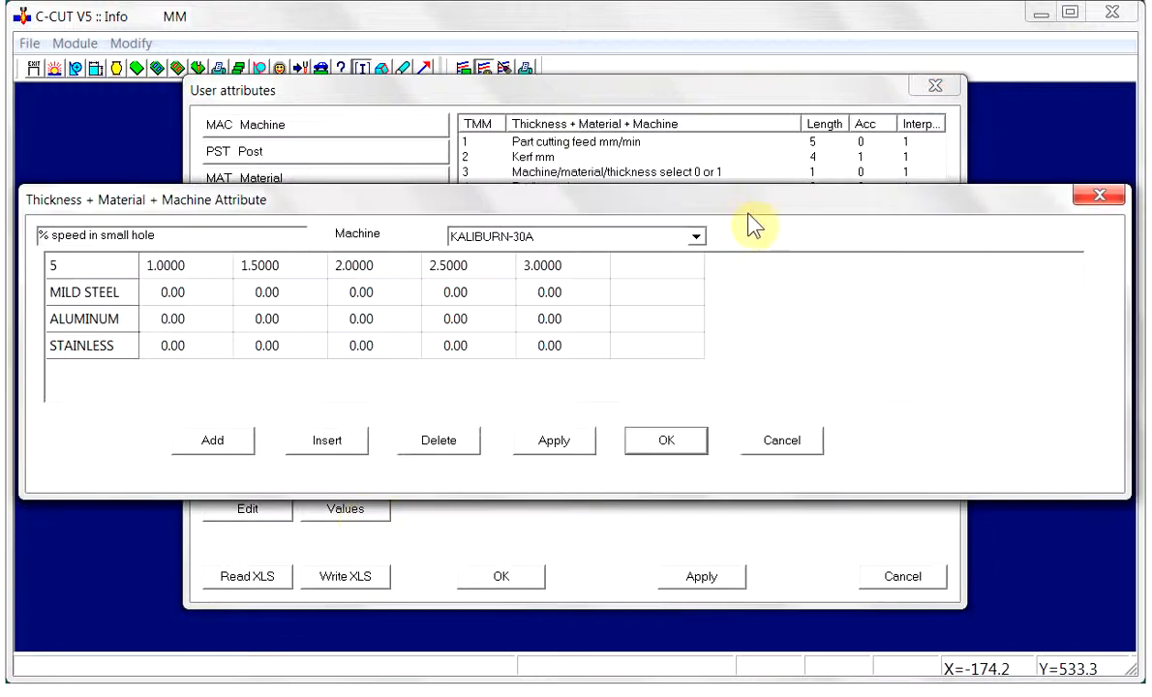
pyautogui.click(697, 237)
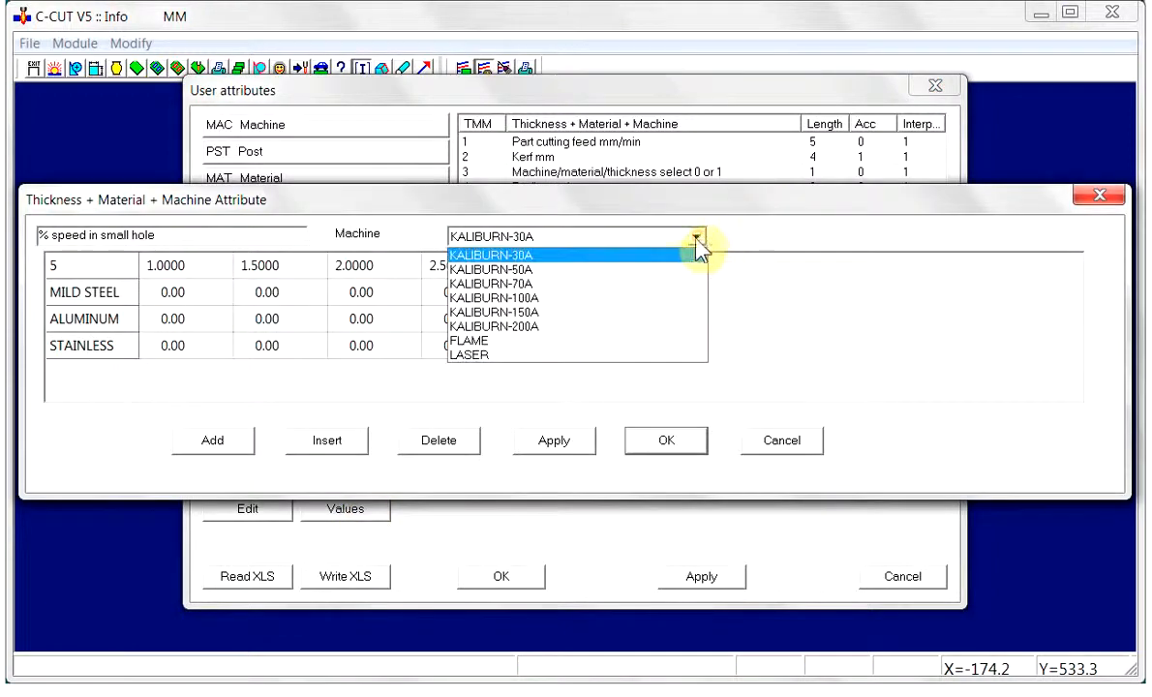
pyautogui.click(600, 300)
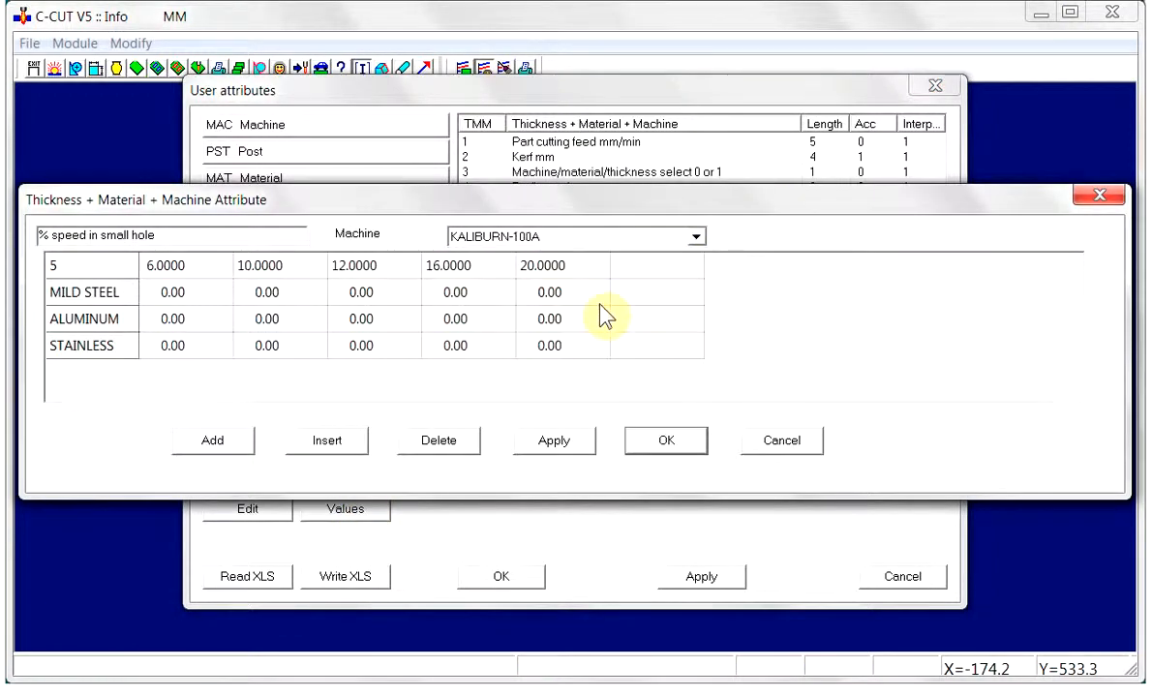
pyautogui.click(197, 295)
pyautogui.moveTo(194, 294); pyautogui.dragTo(114, 289)
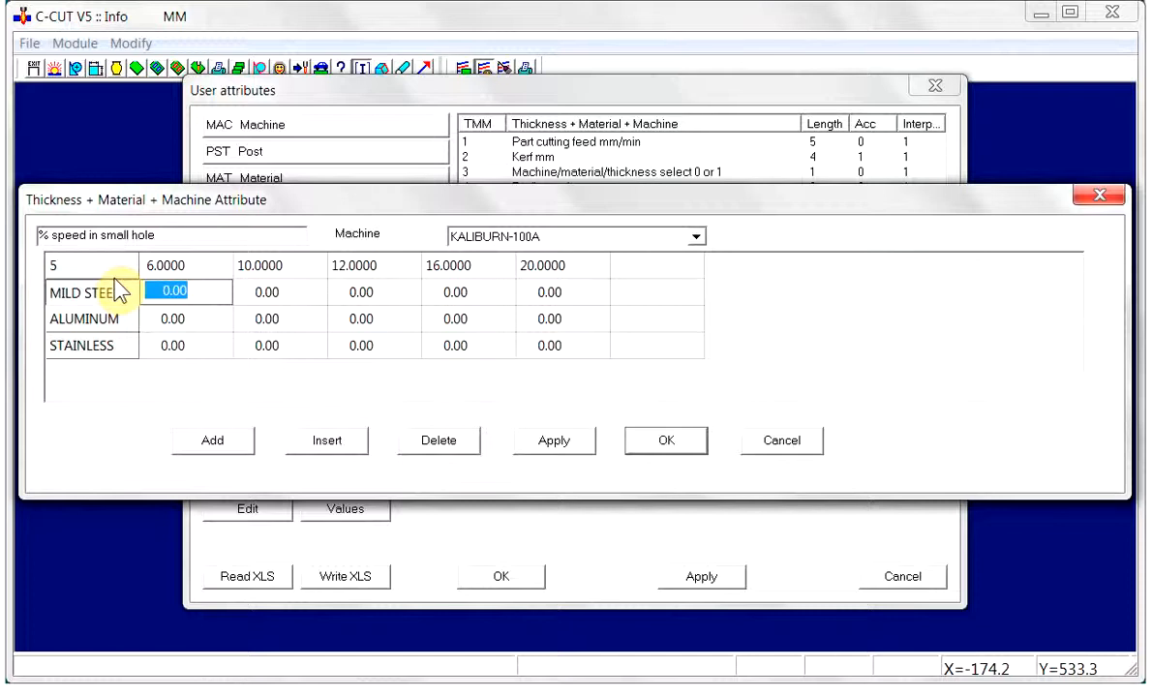
pyautogui.write('60')
pyautogui.press('Tab')
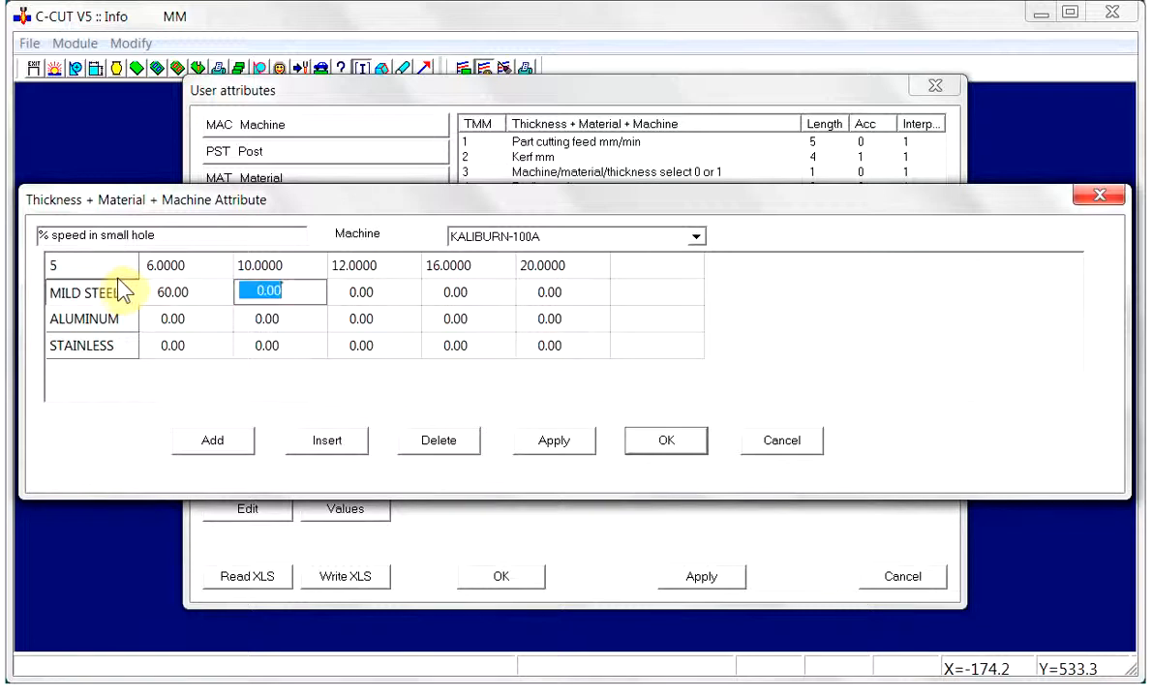
pyautogui.write('50')
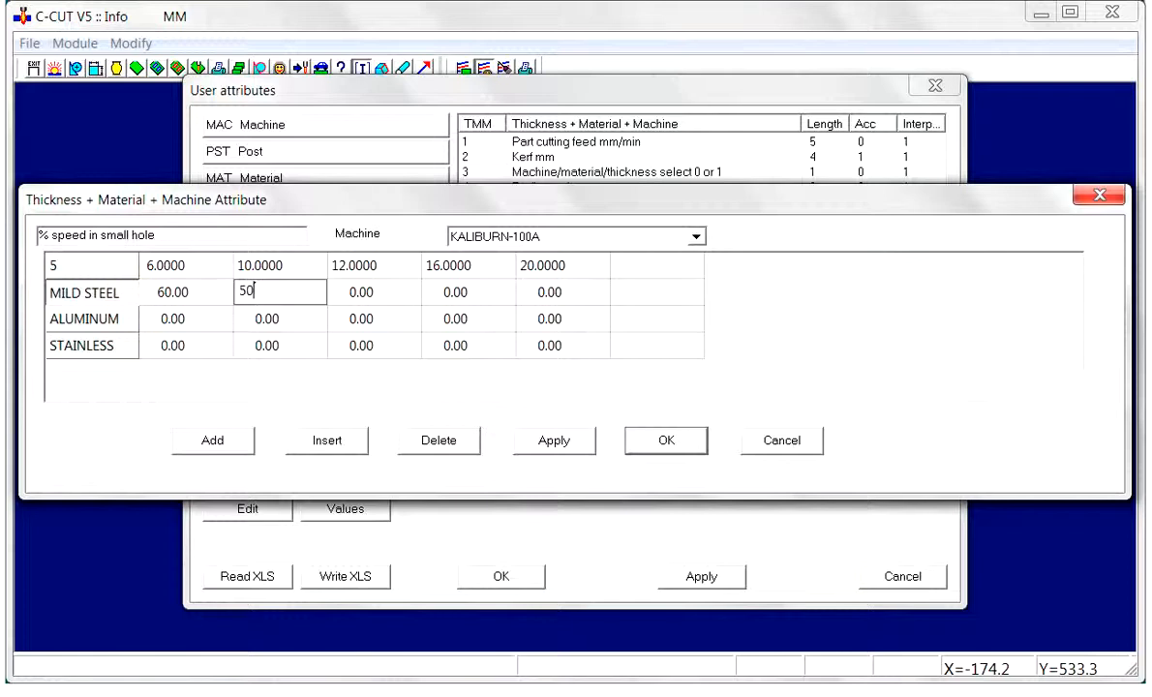
pyautogui.press('Tab')
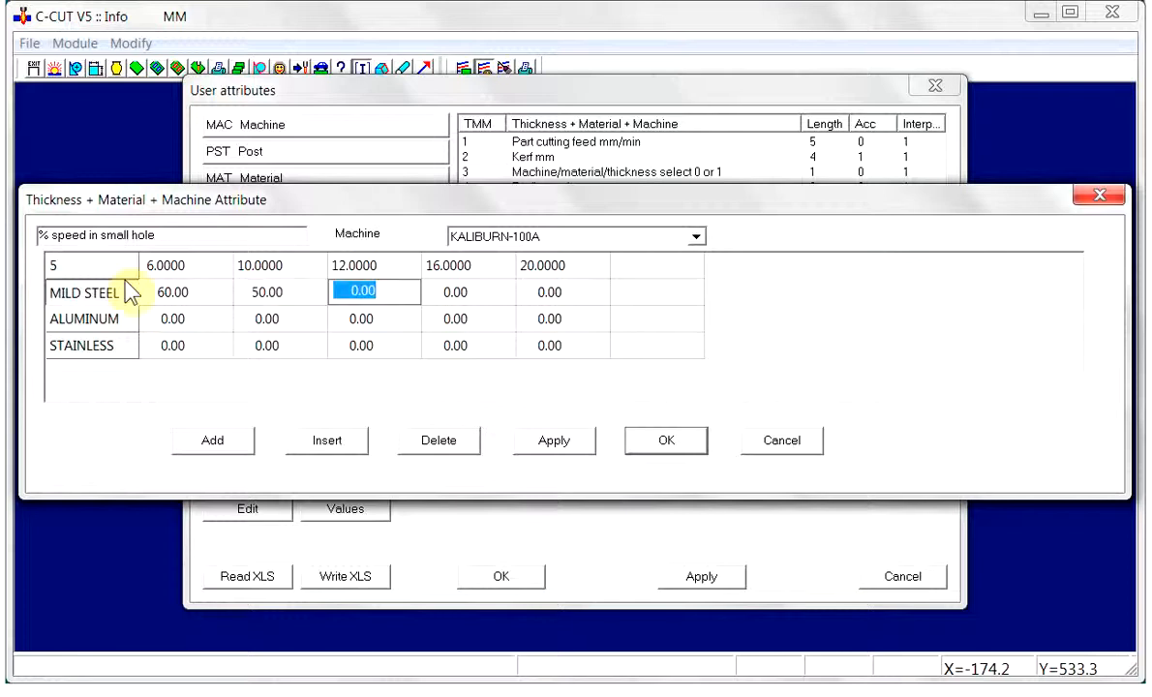
pyautogui.write('50')
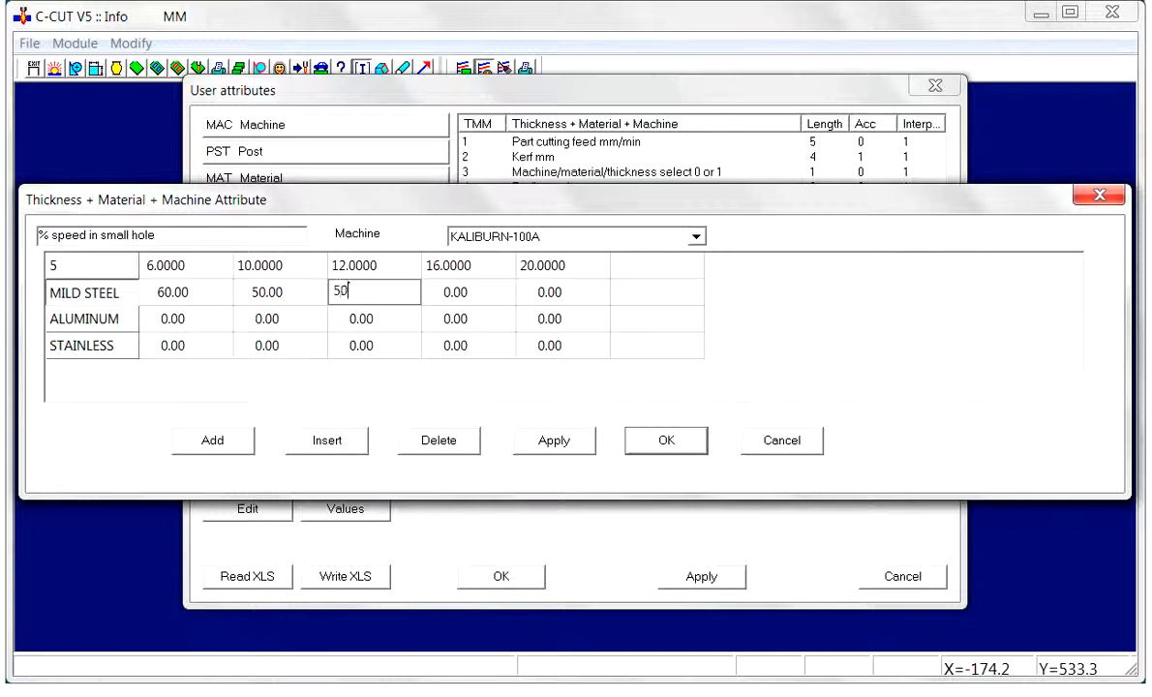
pyautogui.press('Tab')
pyautogui.write('45')
pyautogui.press('Tab')
pyautogui.write('45')
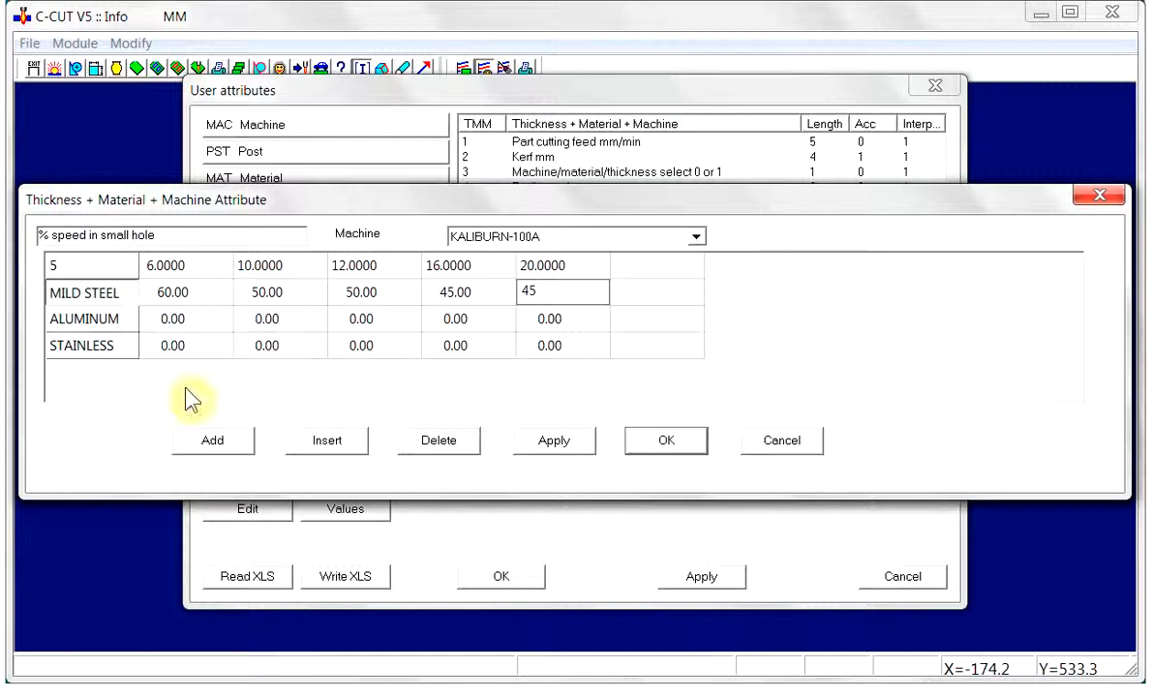
# Step: Save KALIBURN-100A's small-hole speed percentages and close the user attributes
pyautogui.click(556, 448)
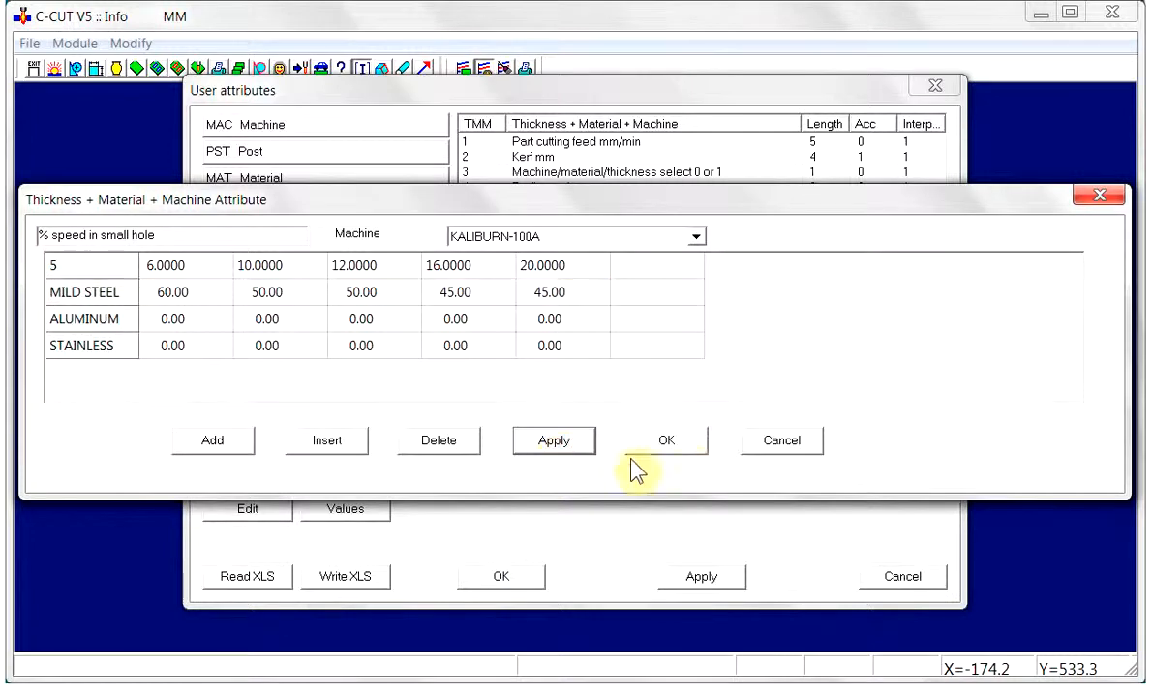
pyautogui.click(675, 444)
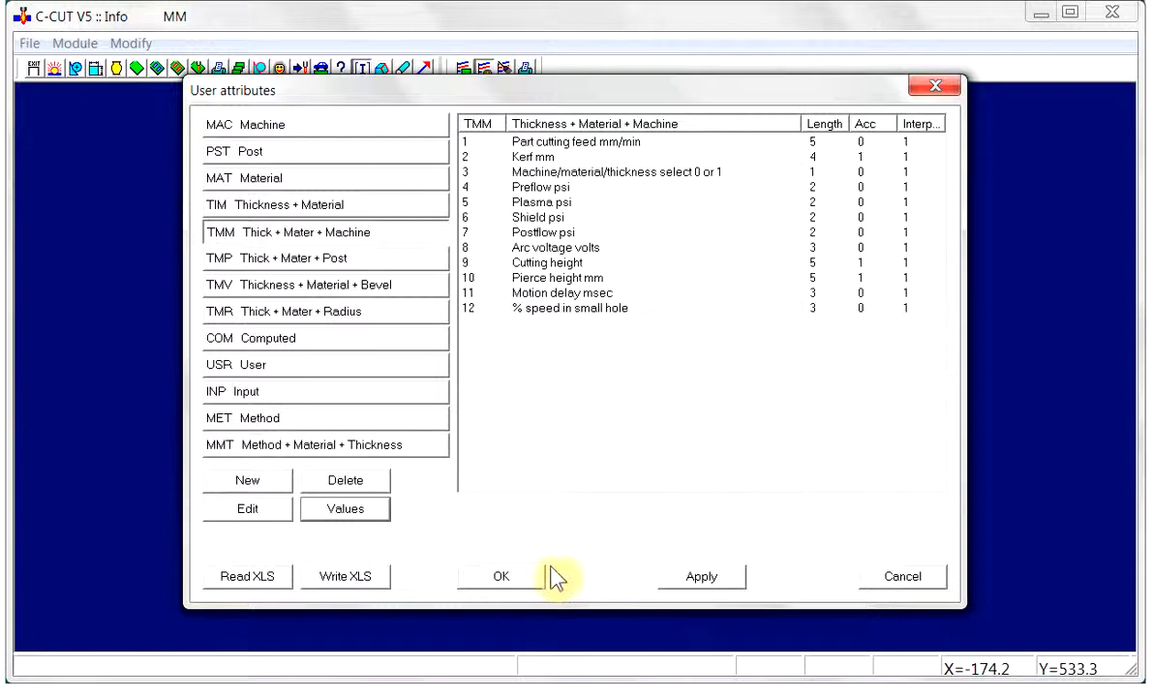
pyautogui.click(508, 579)
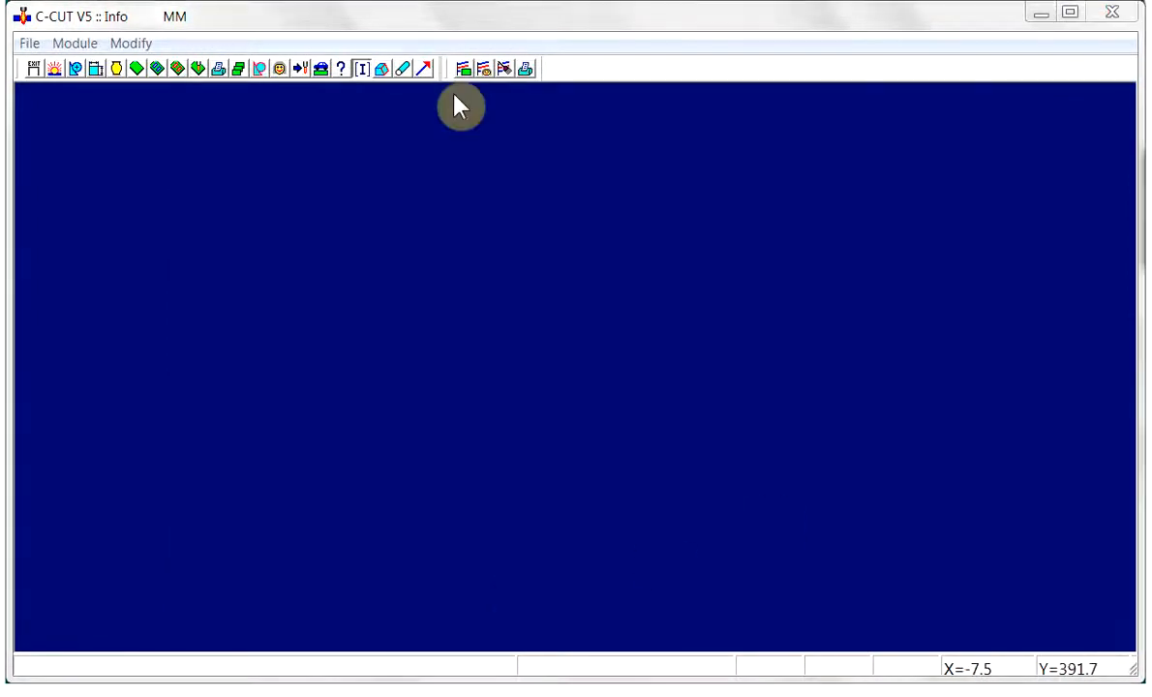
# Step: In the Lincoln post's lead stations, remove the fixed percentage from the %F feed command after the lead-in of holes
pyautogui.click(298, 70)
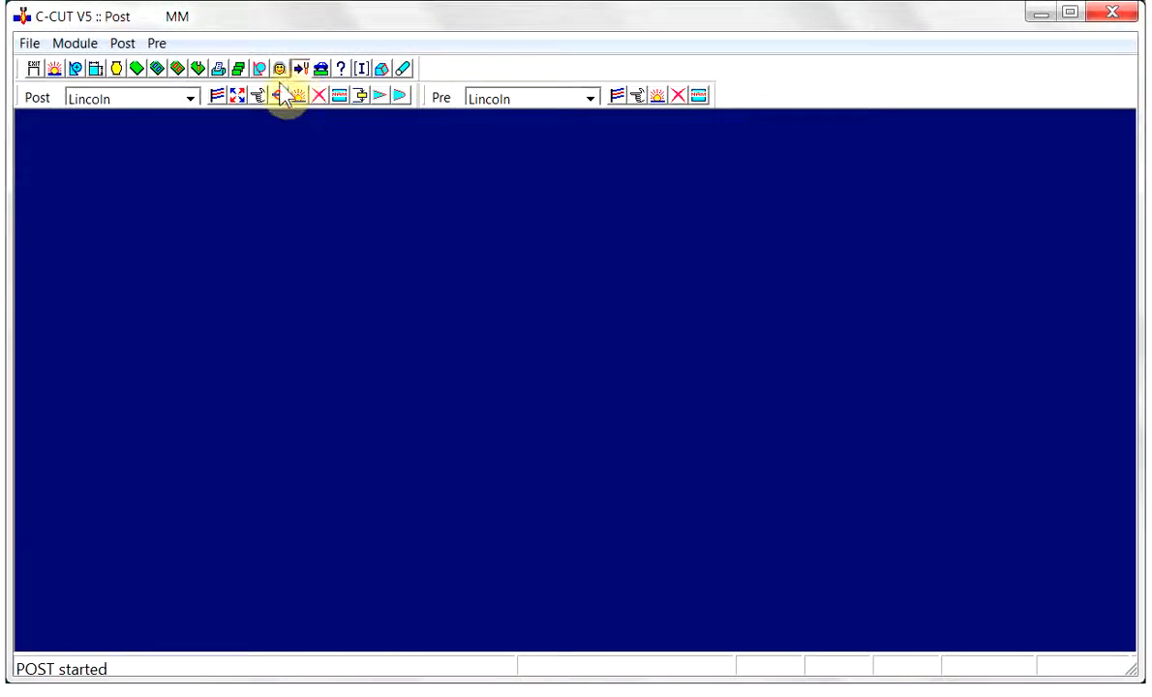
pyautogui.click(277, 97)
pyautogui.click(408, 114)
pyautogui.click(312, 147)
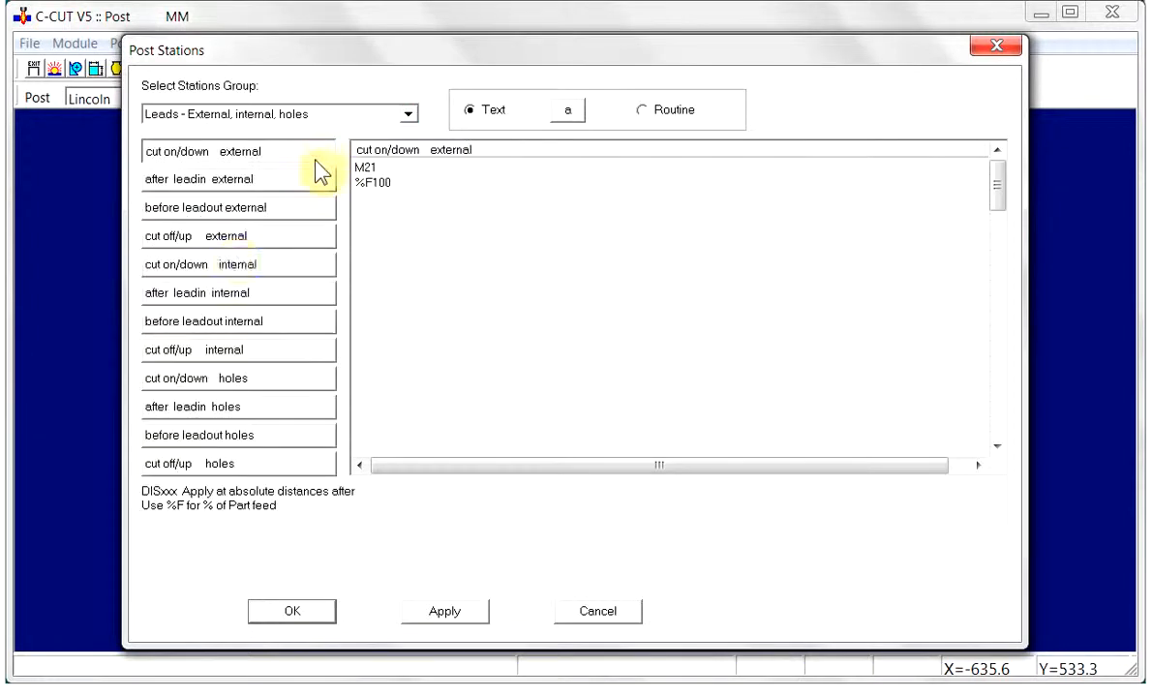
pyautogui.click(256, 380)
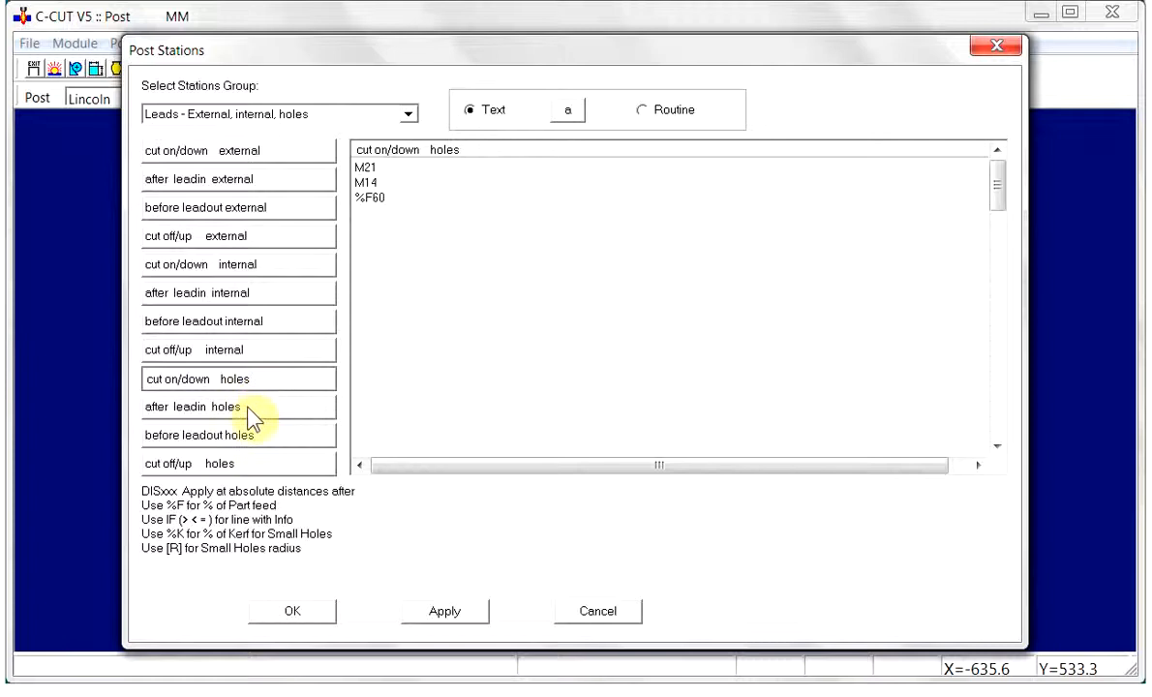
pyautogui.click(250, 412)
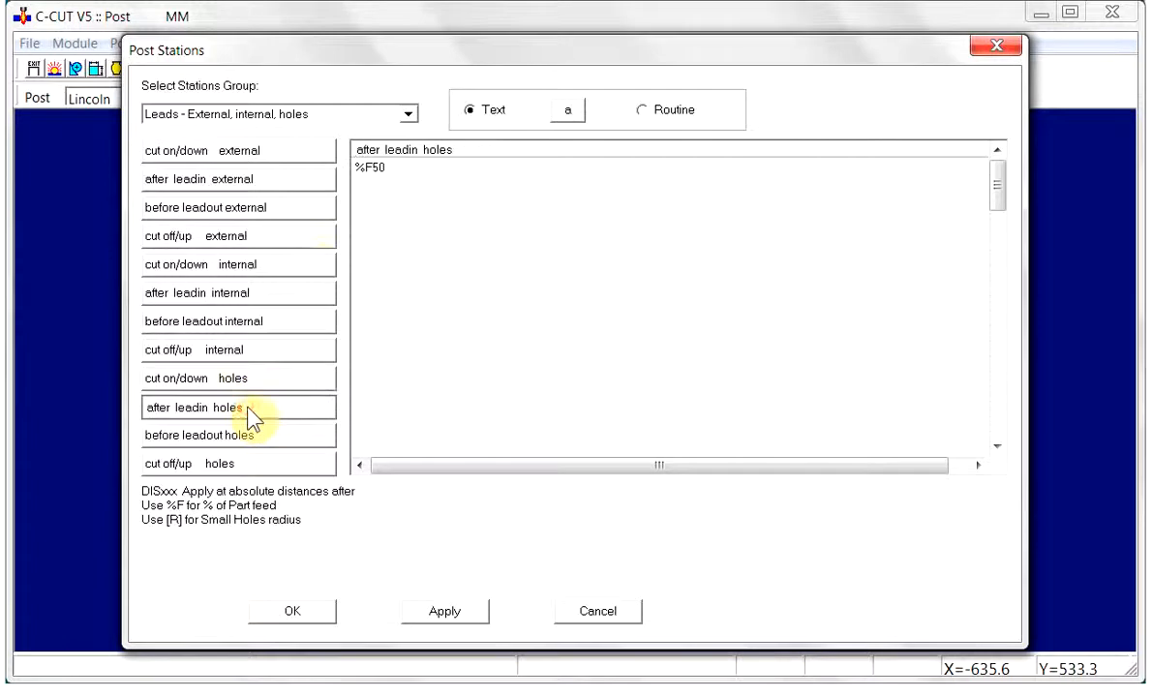
pyautogui.click(396, 169)
pyautogui.click(396, 169)
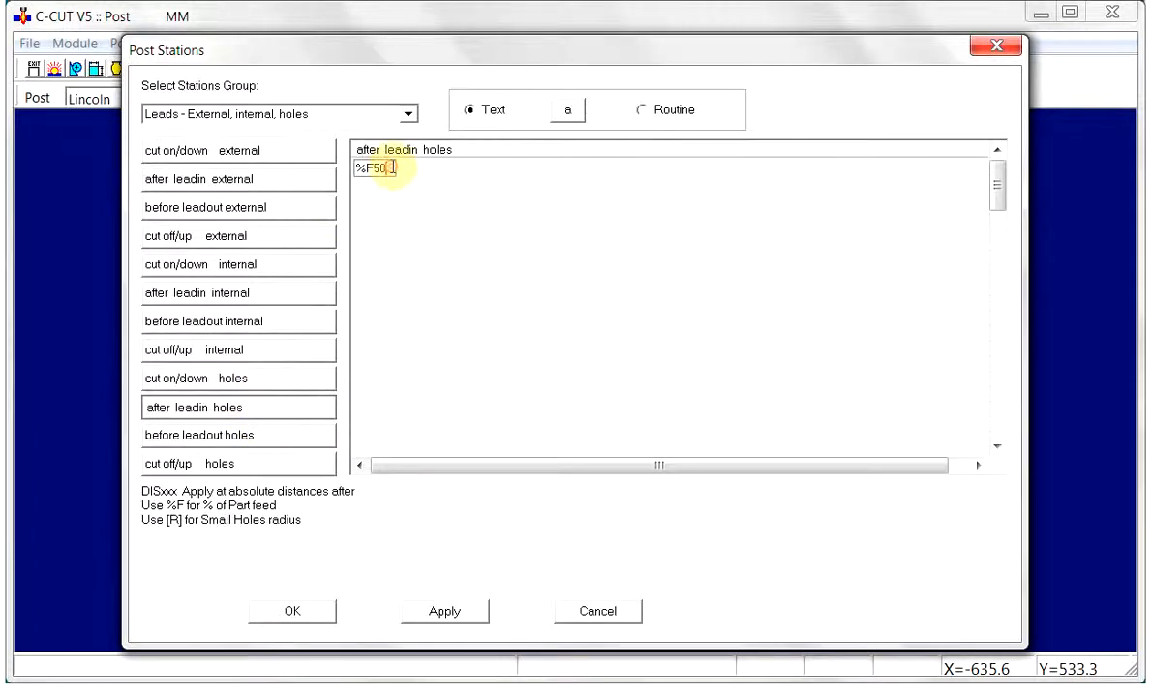
pyautogui.moveTo(389, 169); pyautogui.dragTo(375, 169)
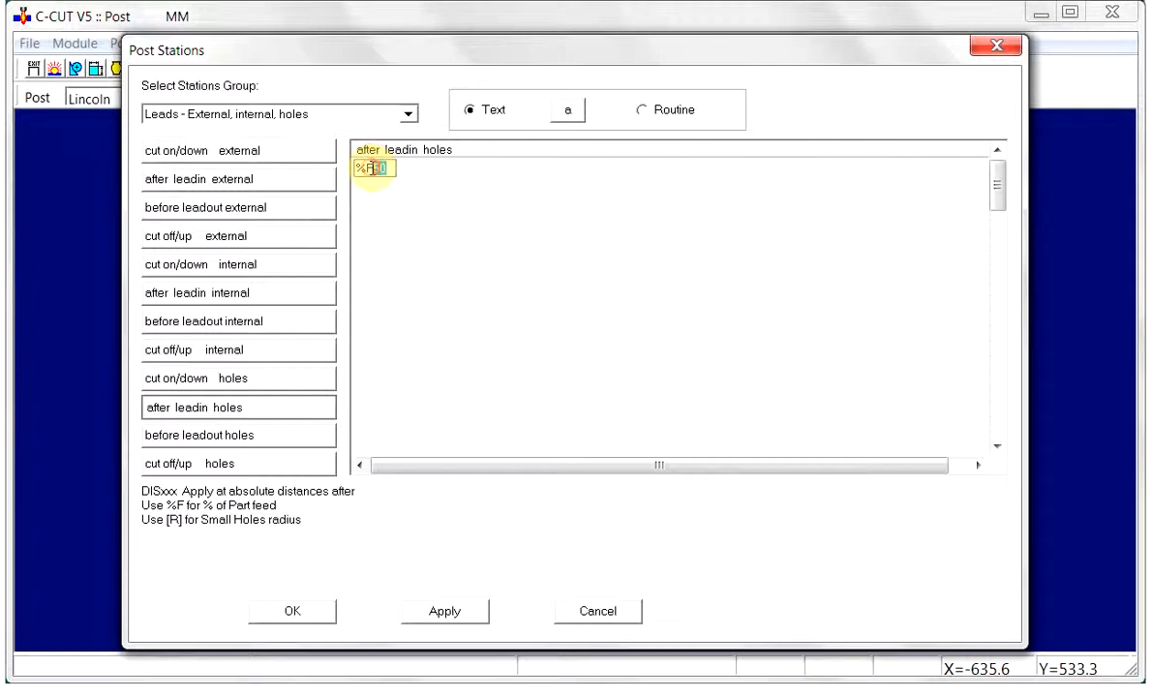
pyautogui.press('BackSpace')
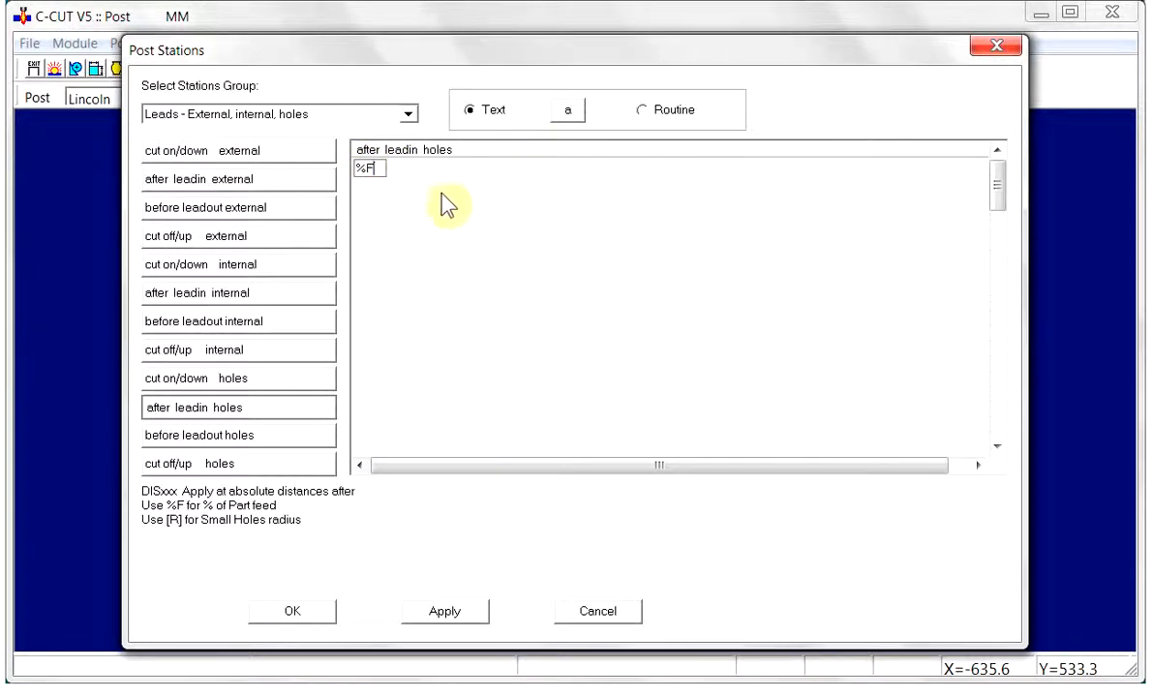
# Step: Complete the after-leadin holes %F command with the thickness + material + machine attribute "% speed in small hole" and save the stations
pyautogui.click(569, 112)
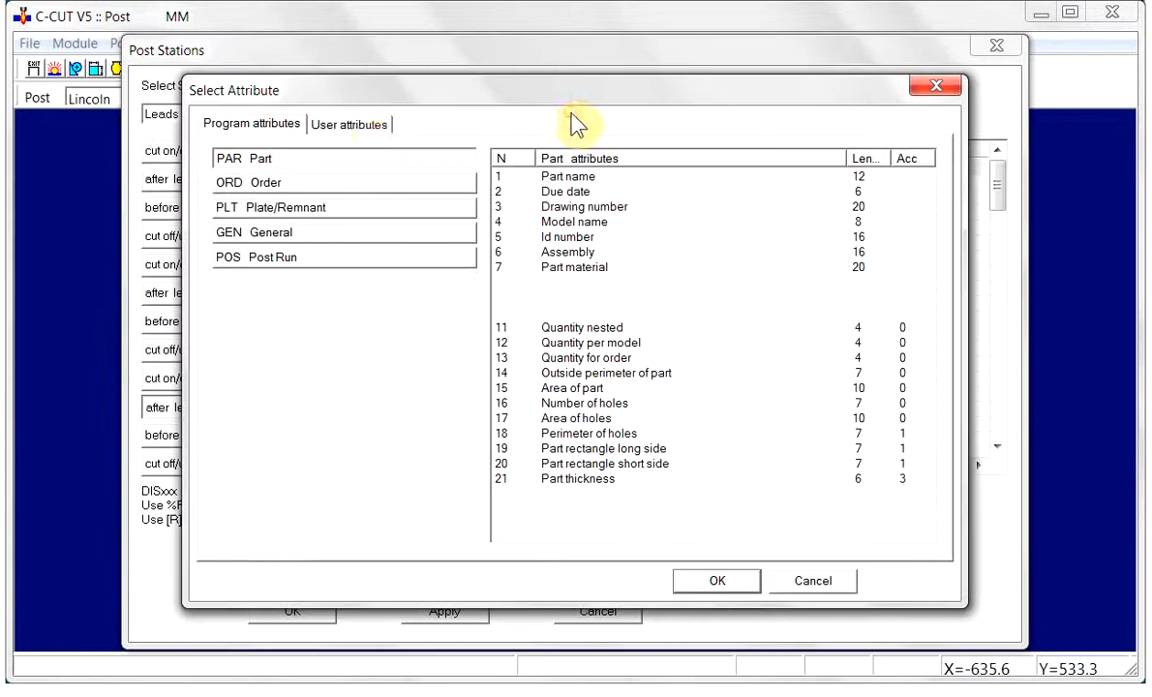
pyautogui.click(358, 136)
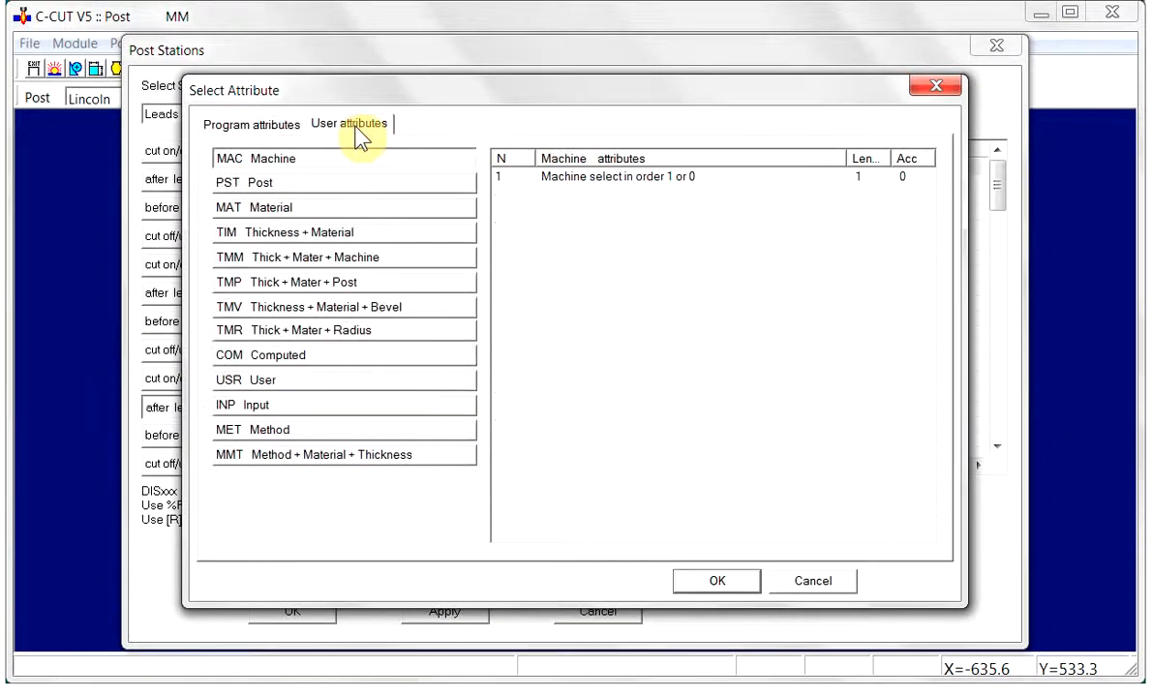
pyautogui.click(225, 260)
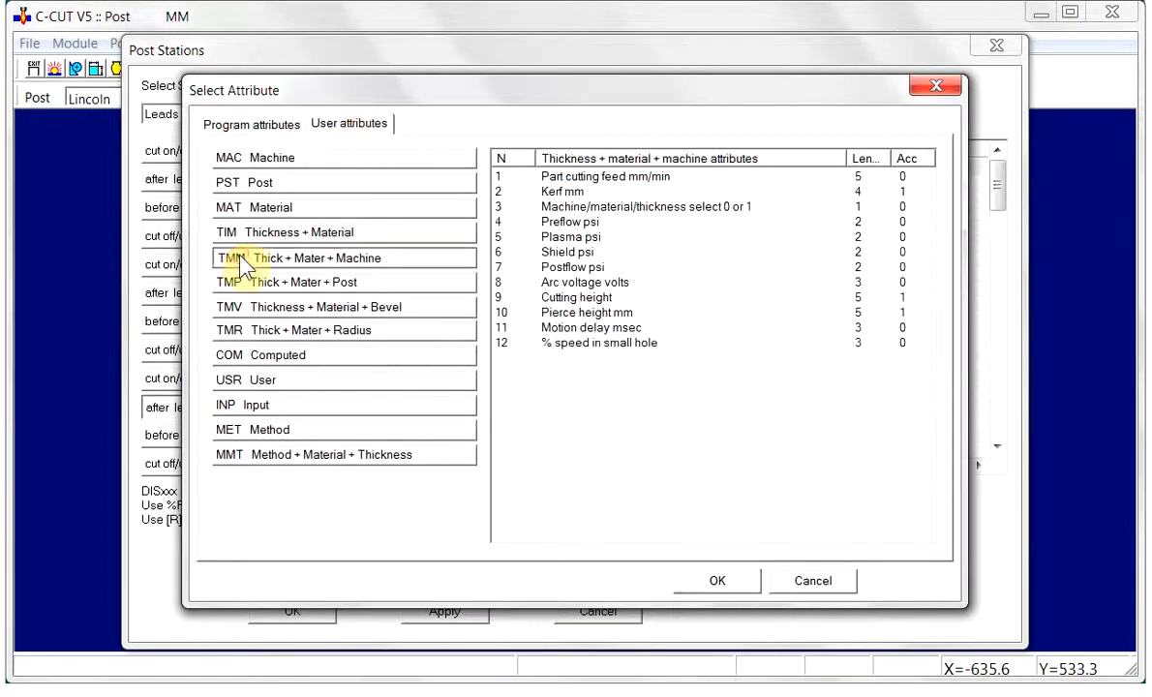
pyautogui.click(582, 343)
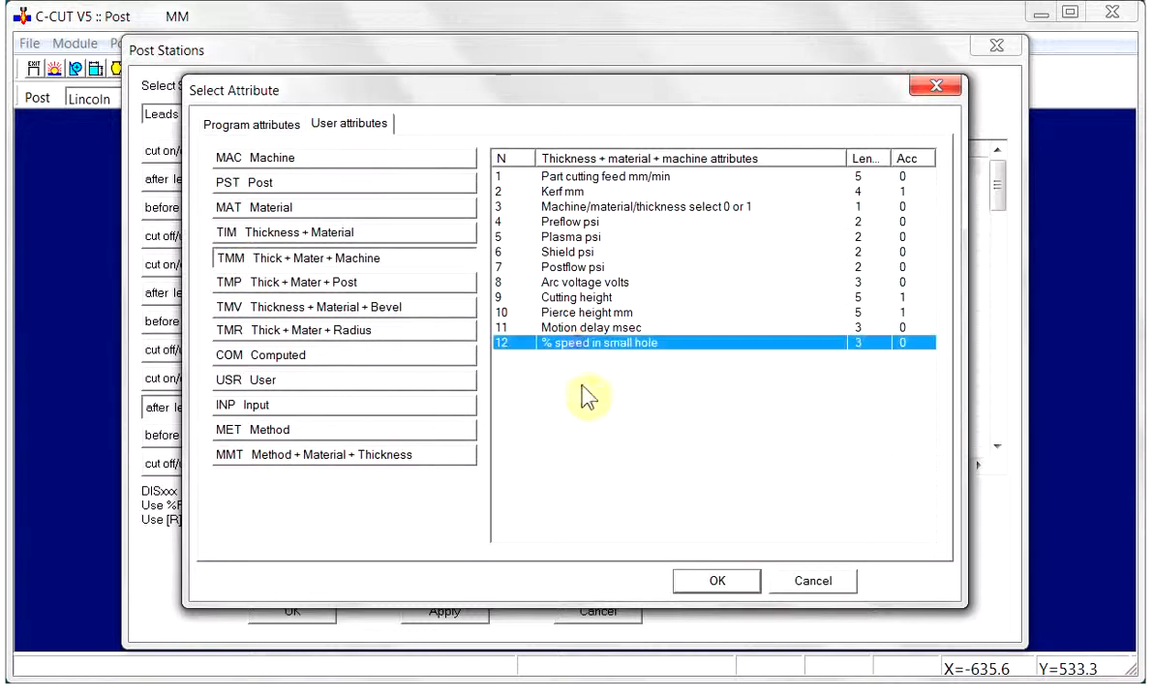
pyautogui.click(717, 581)
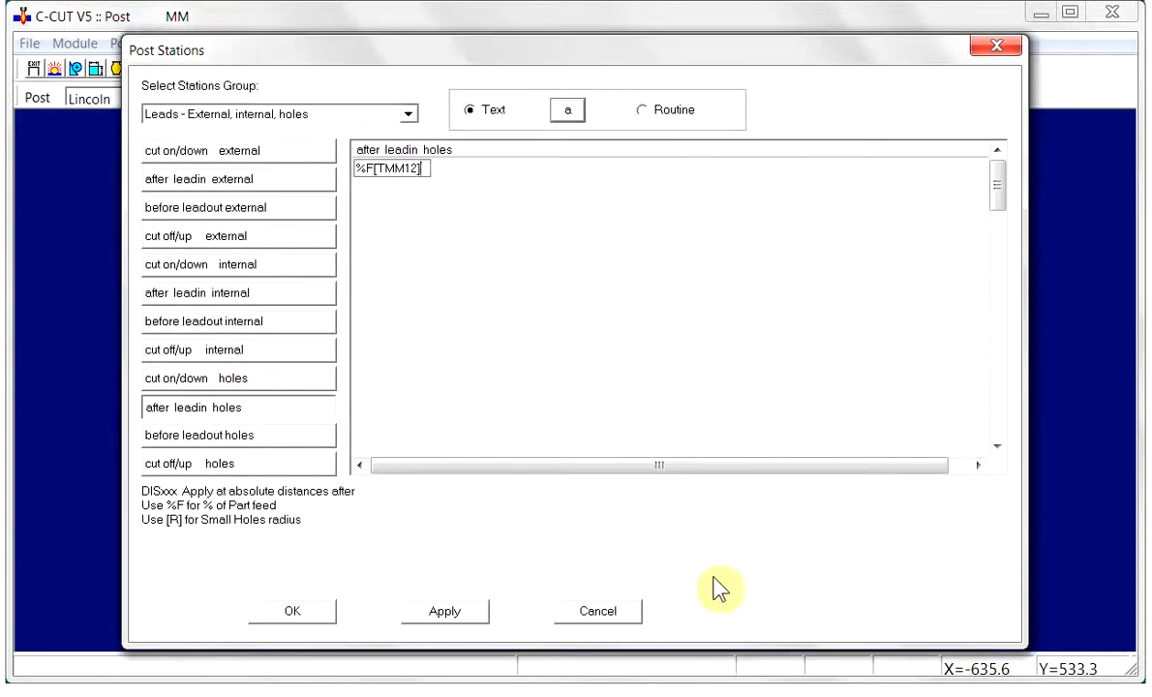
pyautogui.click(438, 616)
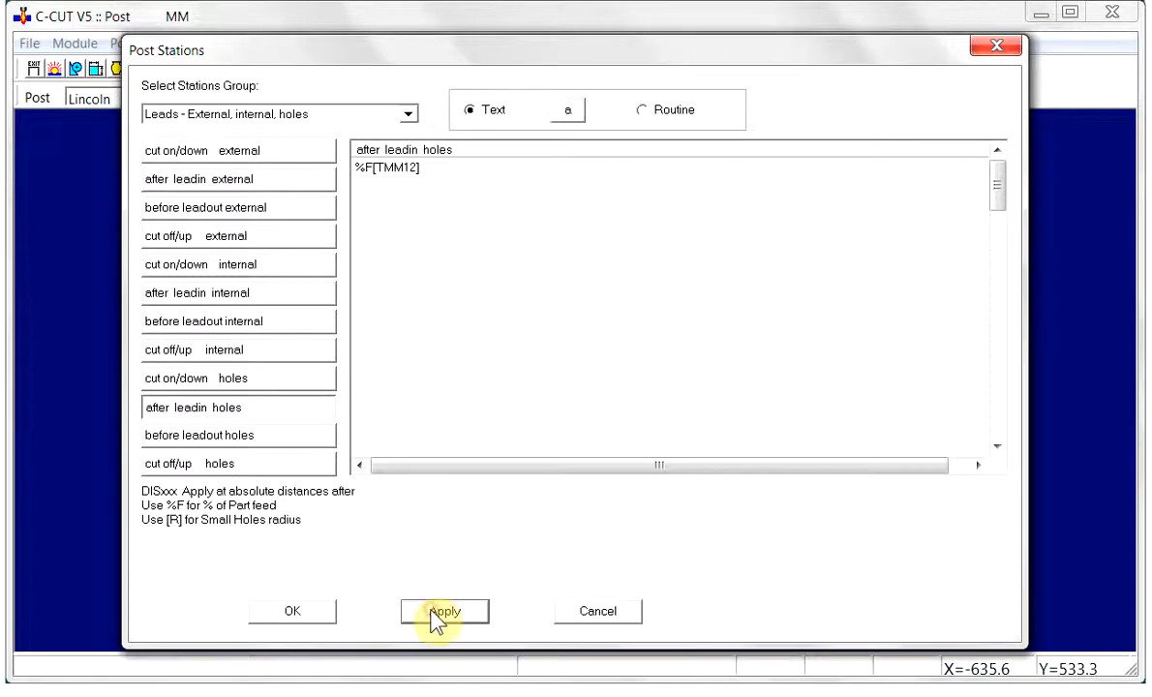
pyautogui.click(301, 619)
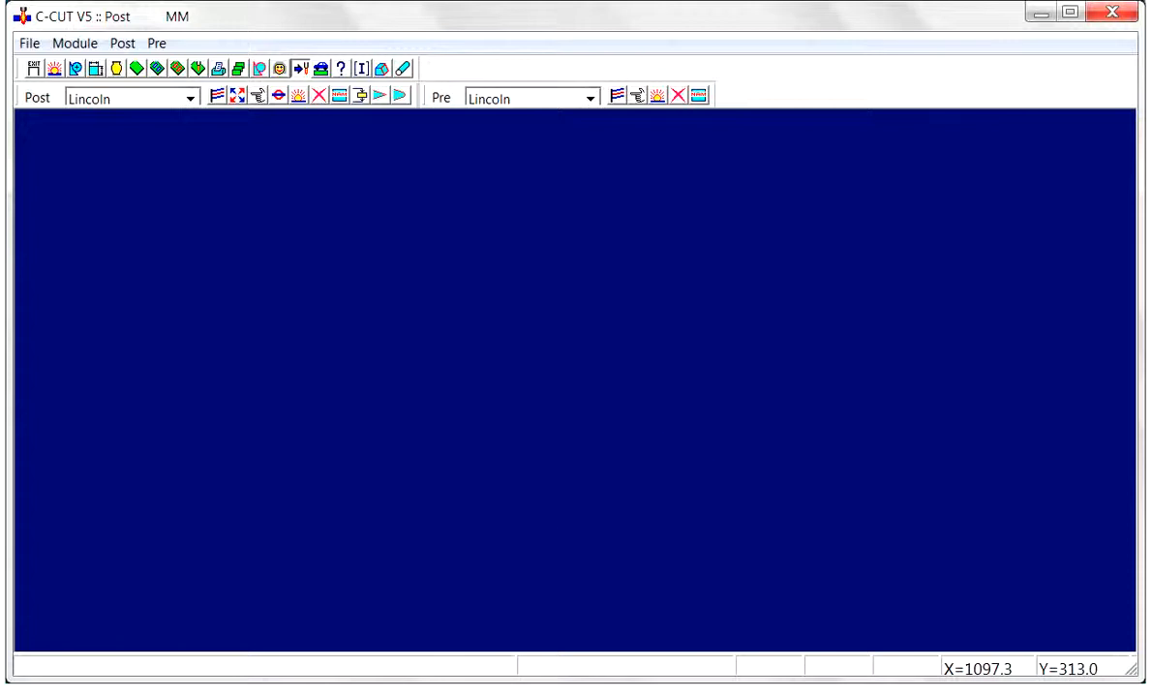
# Step: List order 101's NC code and check the feed commands for the lead-in and full circle of the left part's smallest hole
pyautogui.click(198, 68)
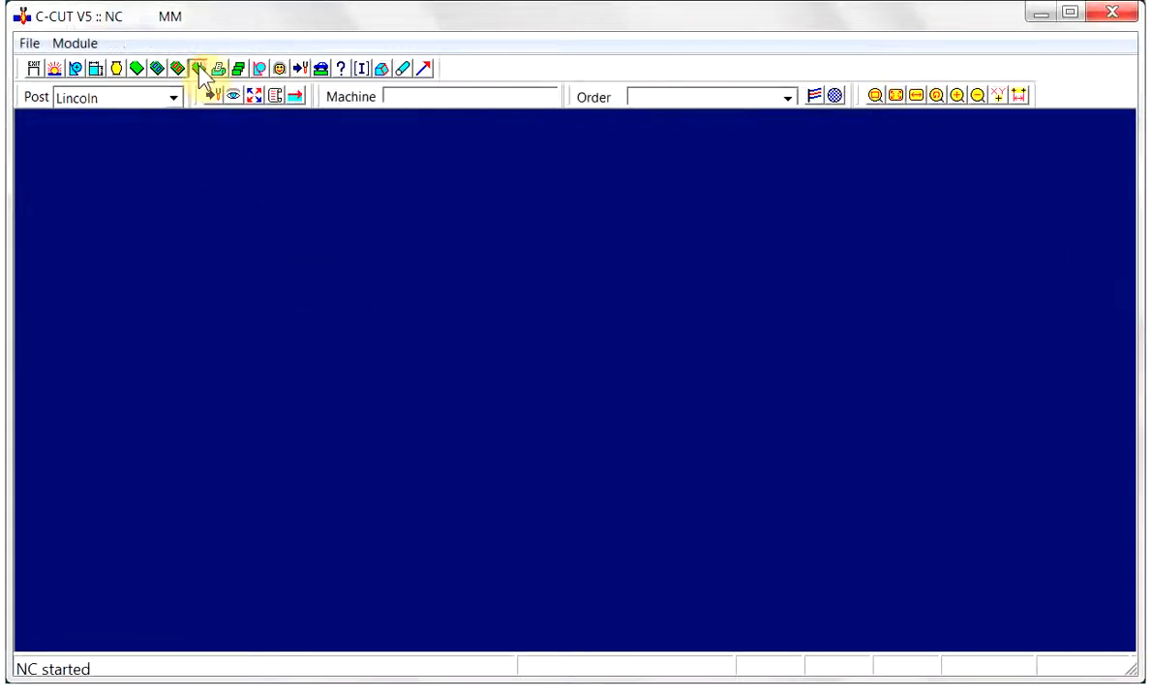
pyautogui.click(270, 95)
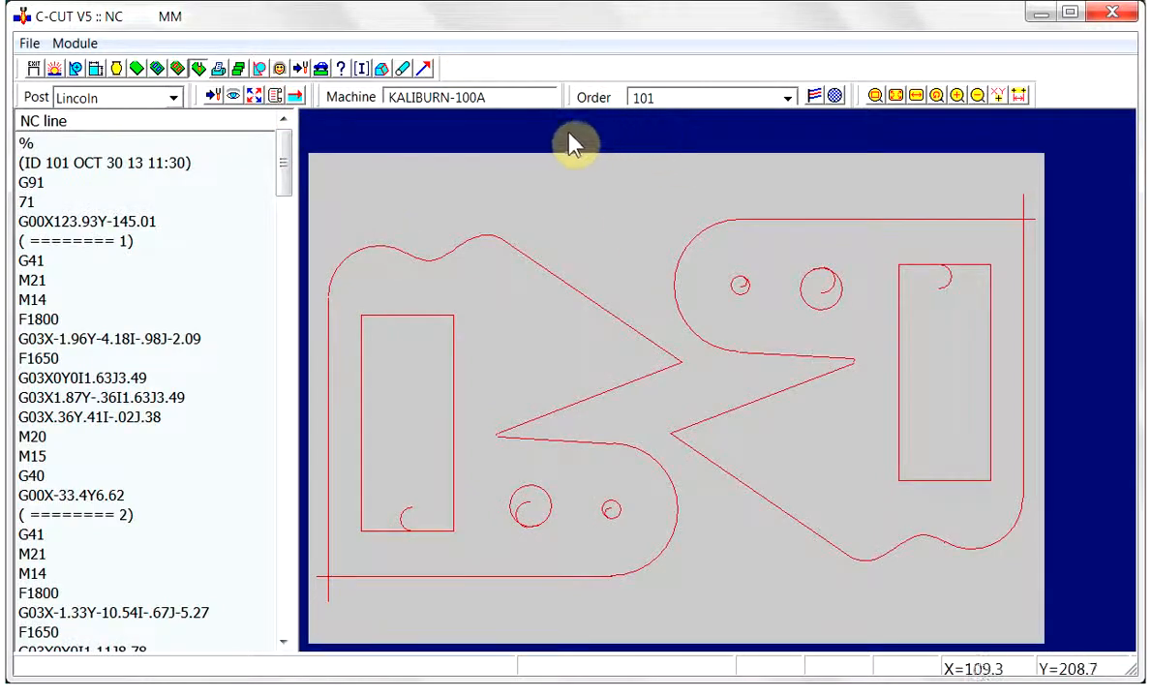
pyautogui.click(875, 96)
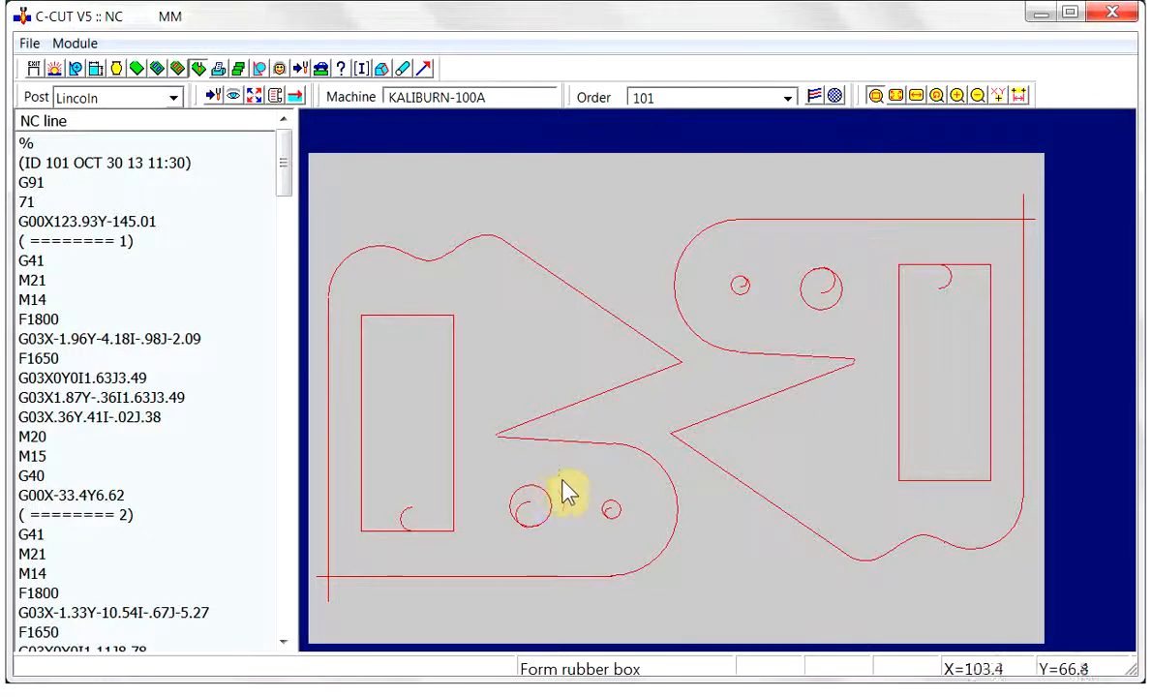
pyautogui.moveTo(589, 482); pyautogui.dragTo(631, 548)
pyautogui.click(718, 368)
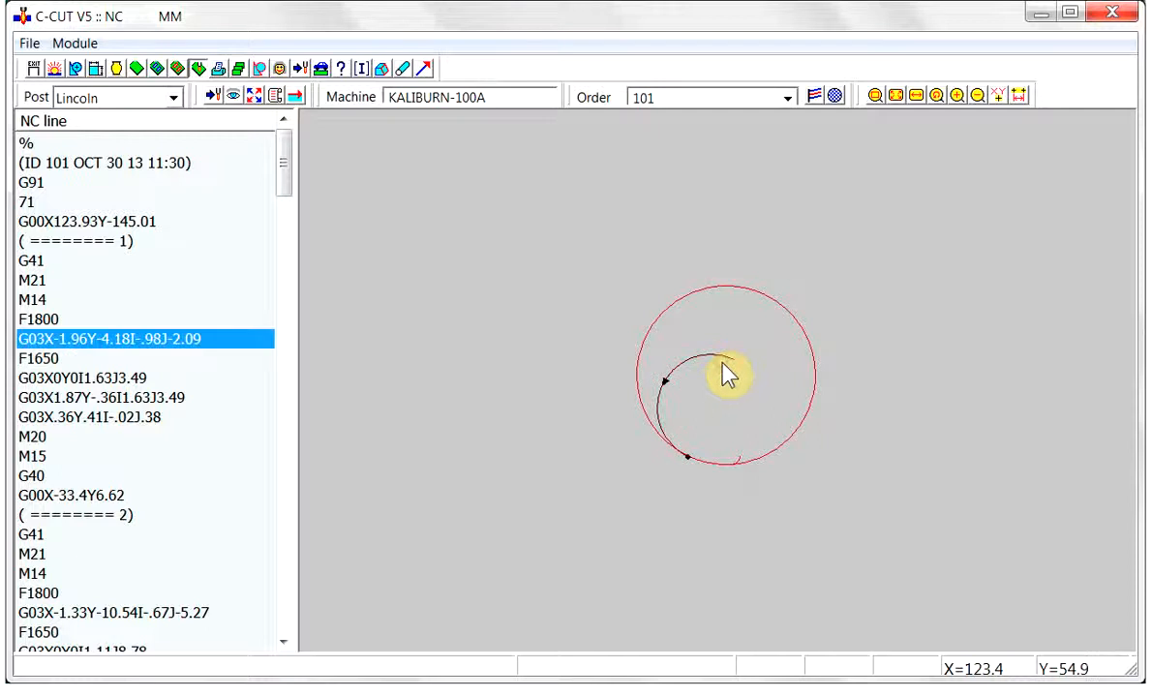
pyautogui.click(47, 376)
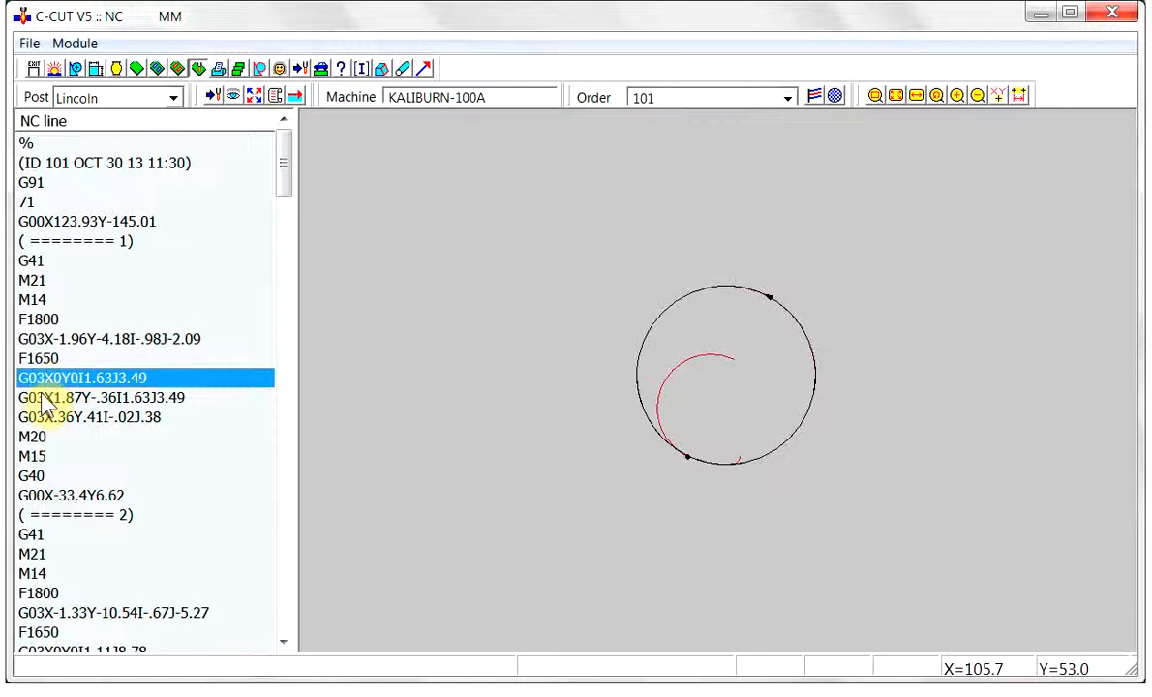
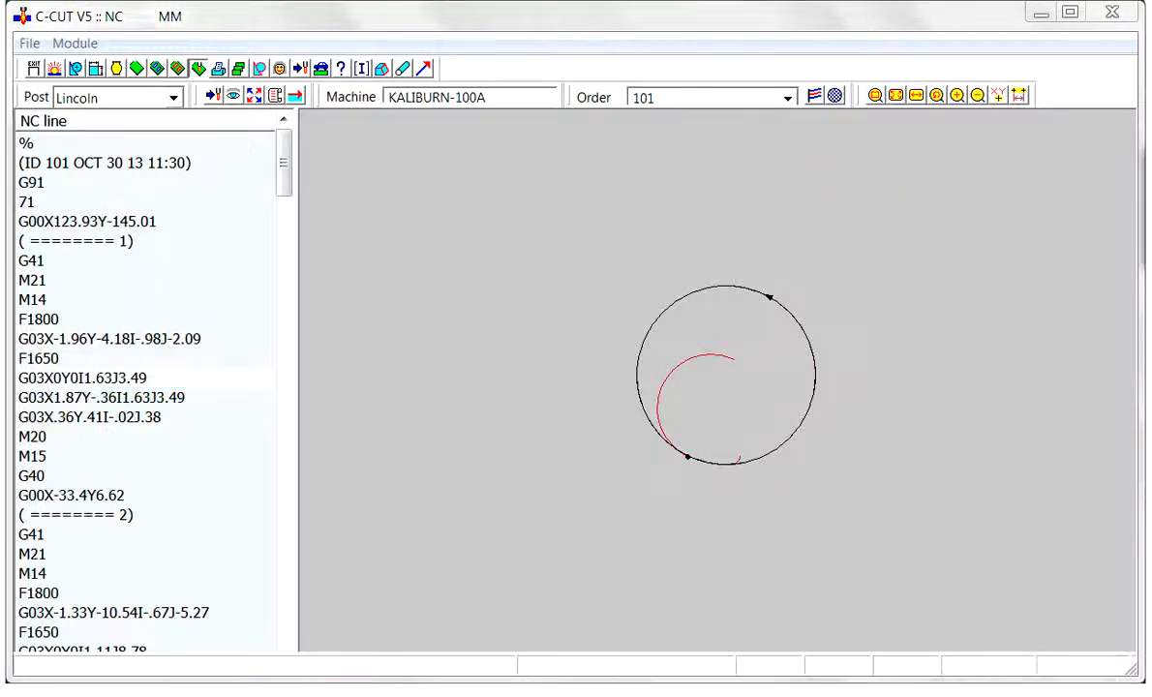
# Step: In the Lincoln post's lead stations, set the cut on/down external feed command to %F85 and apply it
pyautogui.click(301, 71)
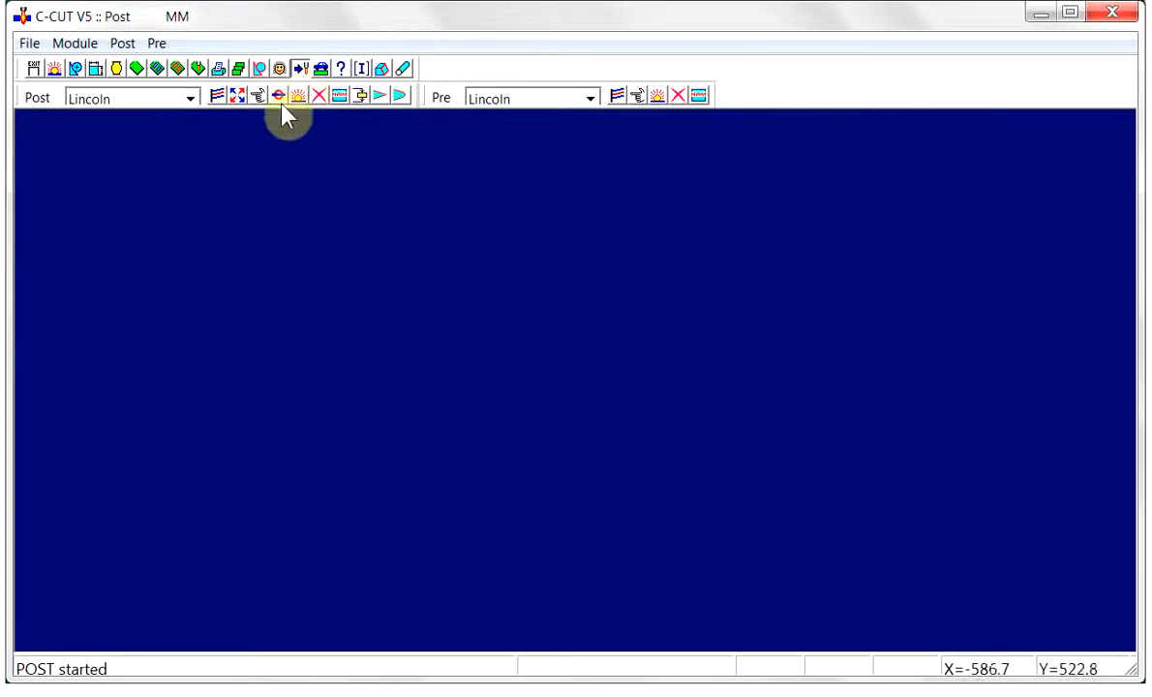
pyautogui.click(278, 96)
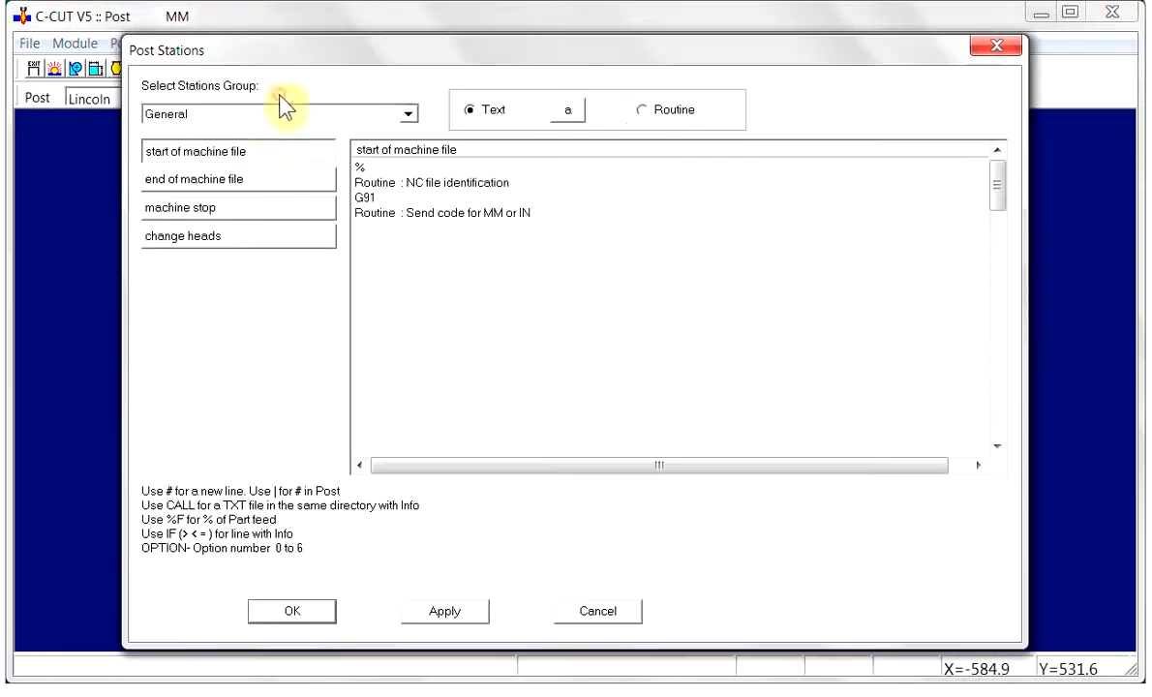
pyautogui.click(405, 114)
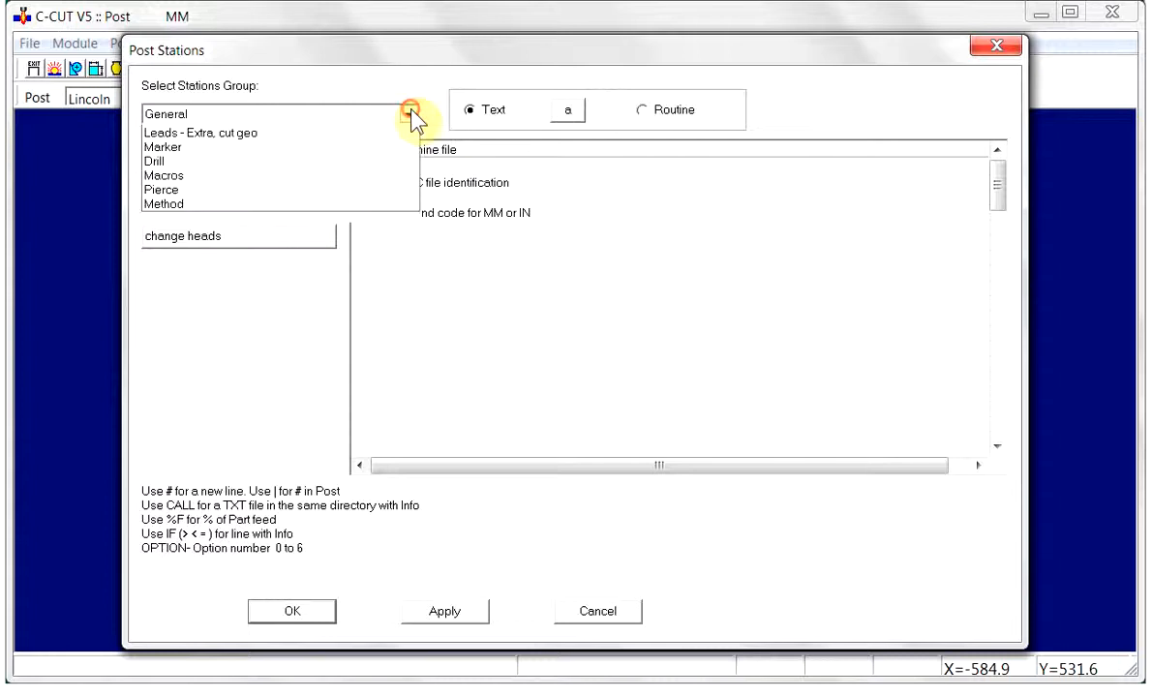
pyautogui.click(338, 148)
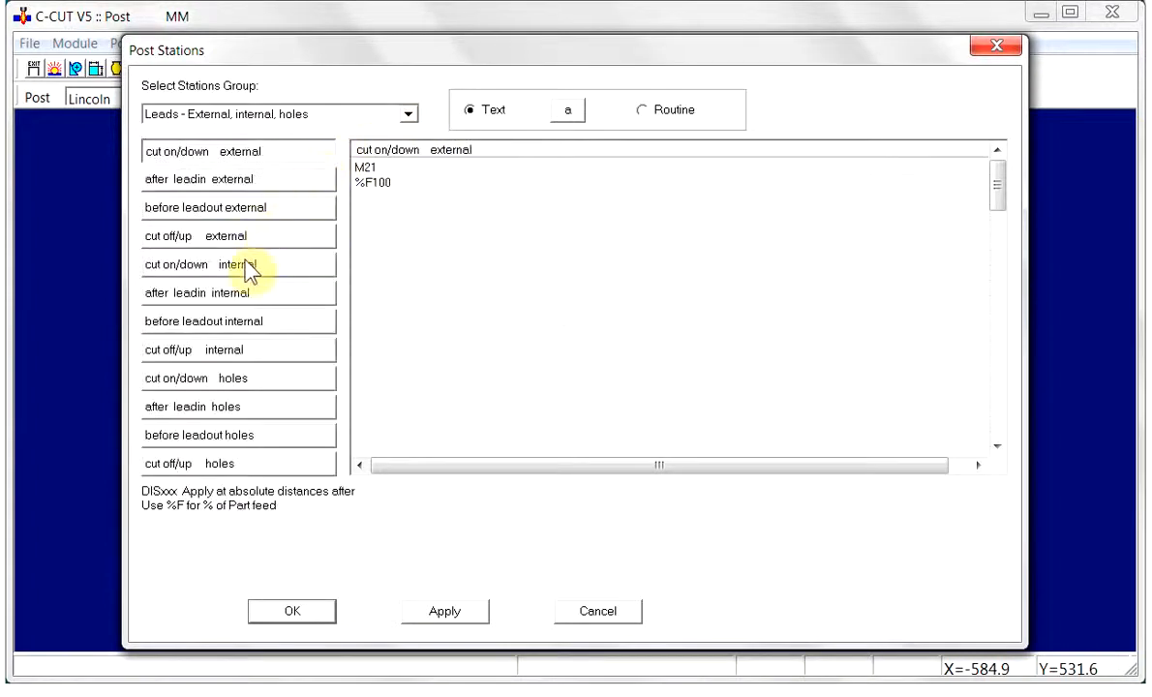
pyautogui.doubleClick(401, 184)
pyautogui.moveTo(399, 184); pyautogui.dragTo(375, 186)
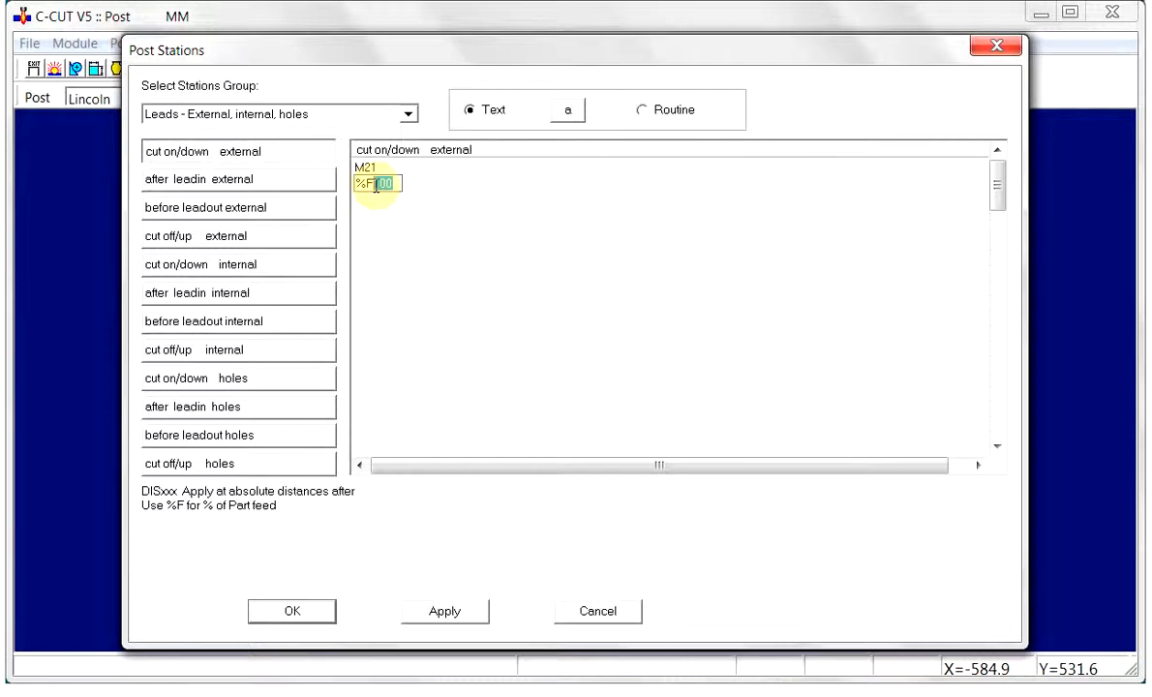
pyautogui.write('75')
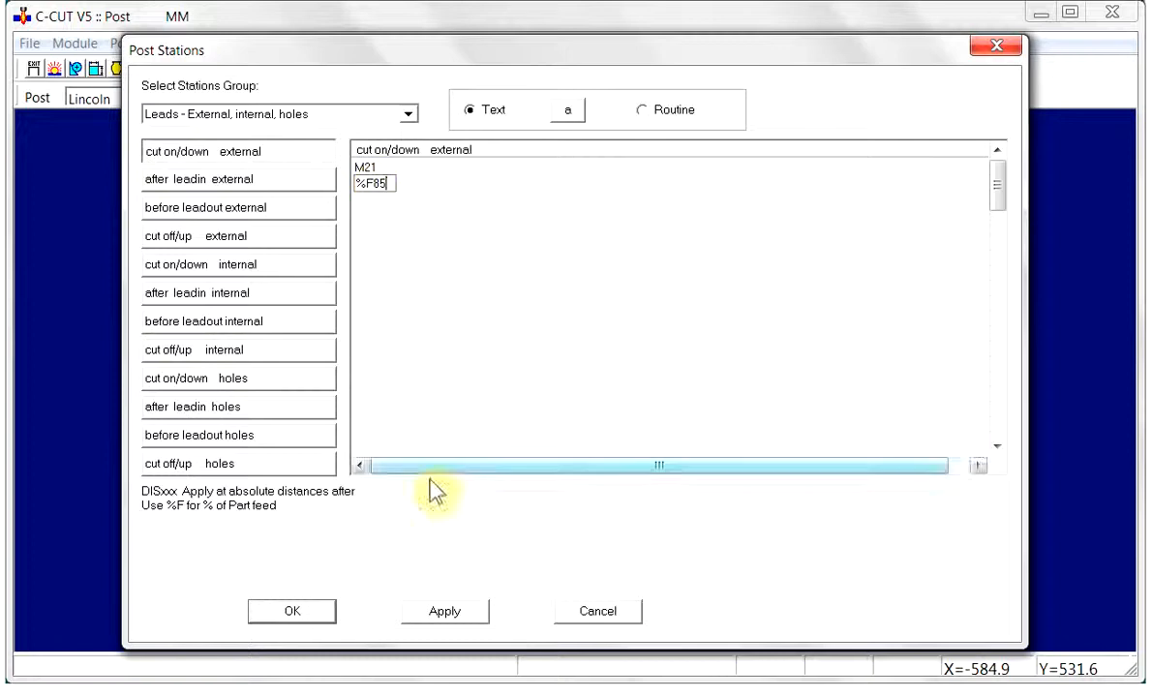
pyautogui.click(460, 618)
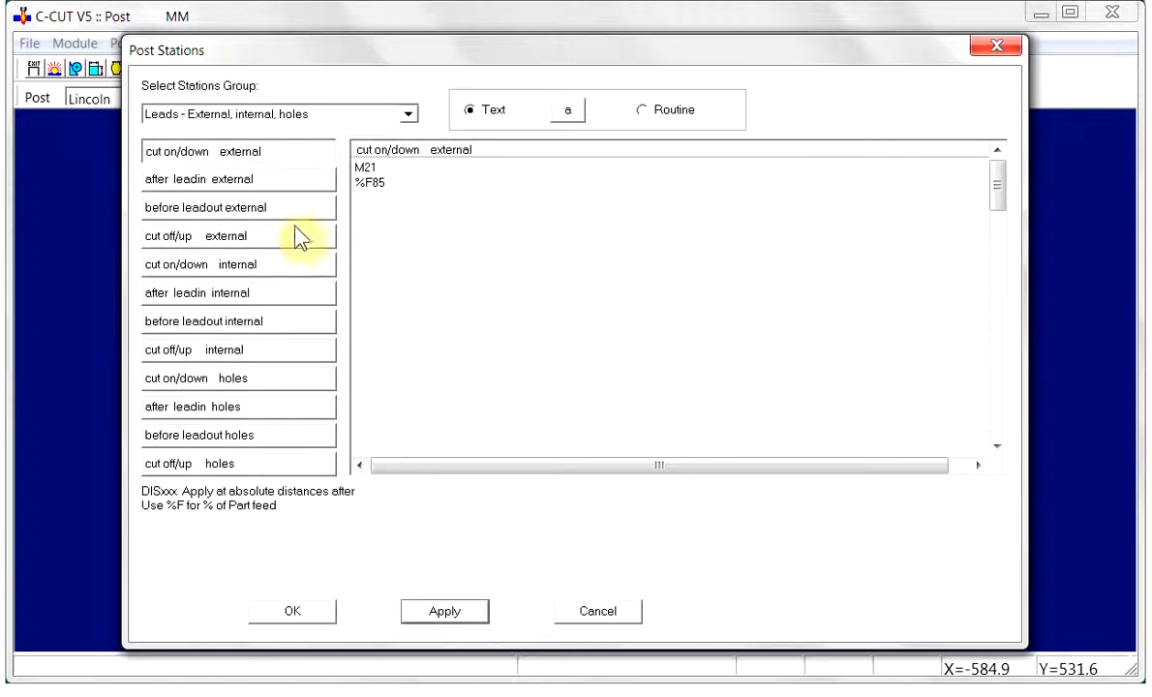
# Step: Add the lines DIS5 and %F100 to the after-leadin external station and apply them
pyautogui.click(294, 191)
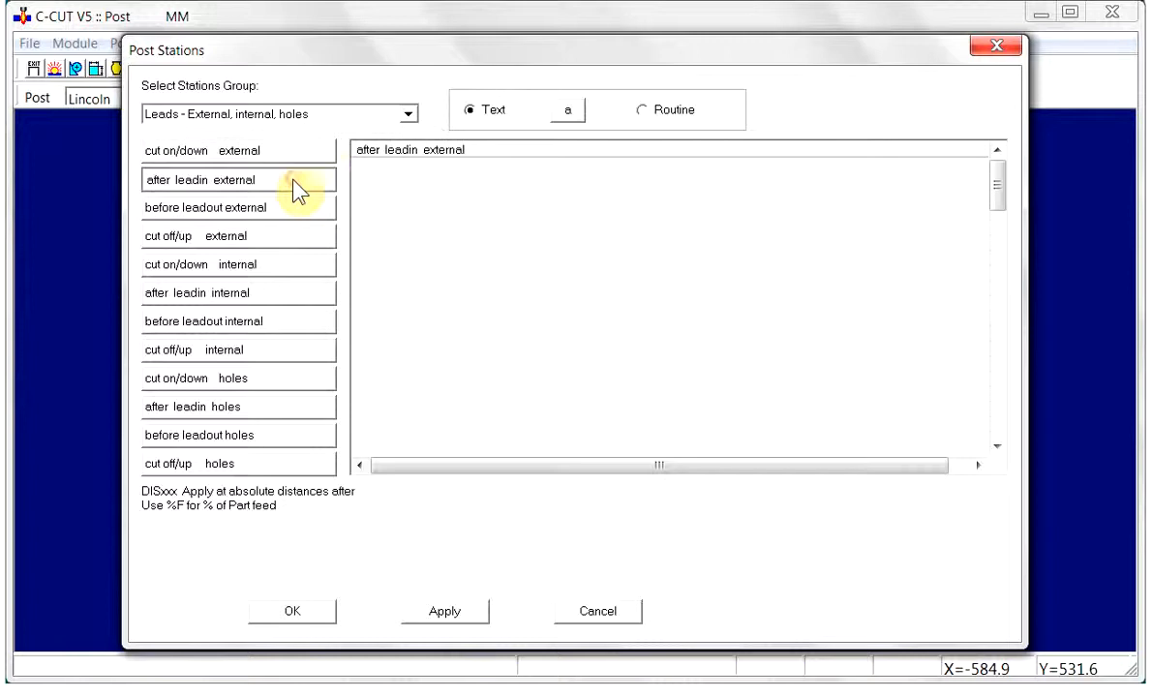
pyautogui.click(370, 168)
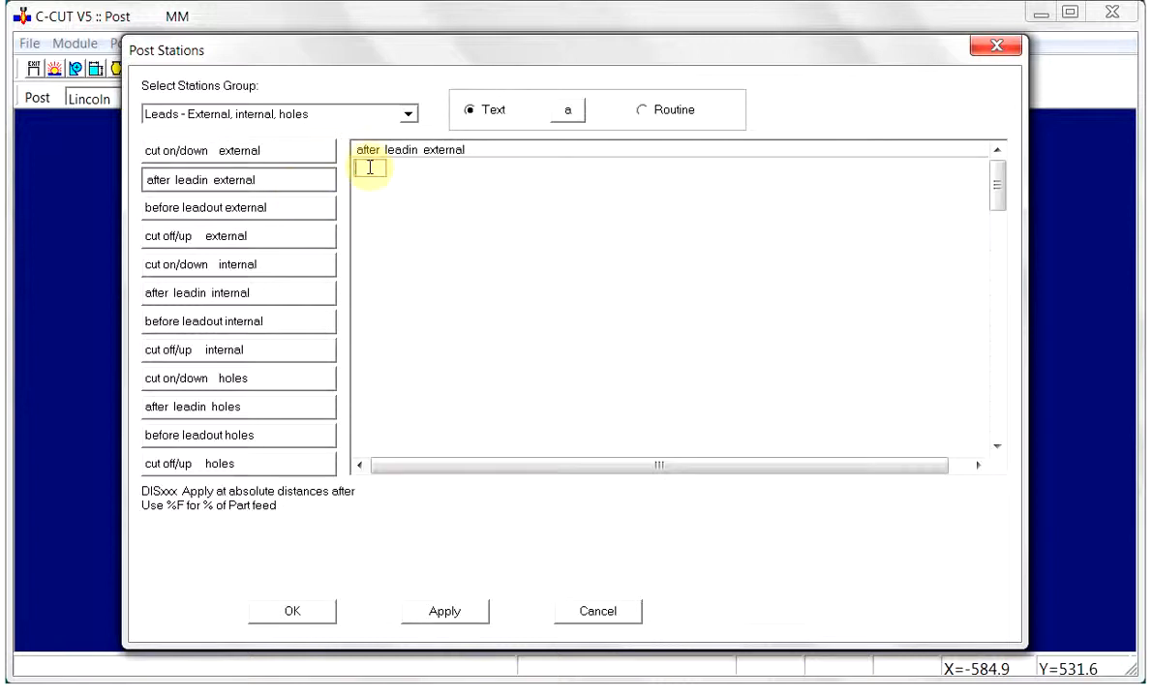
pyautogui.write('D')
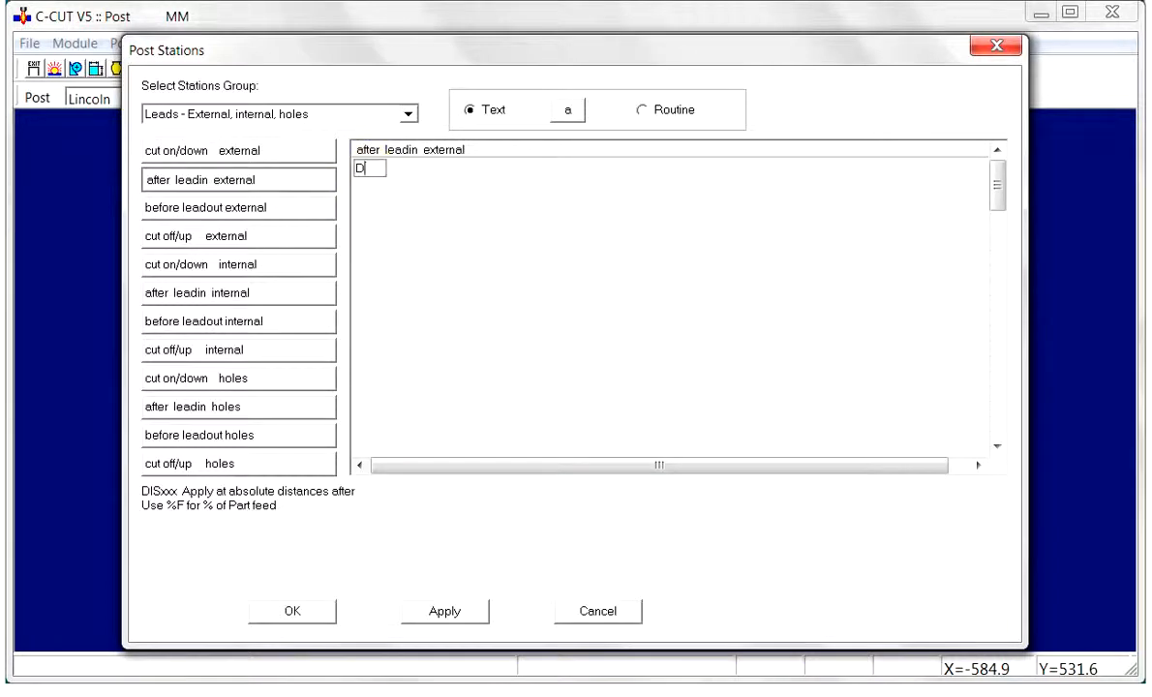
pyautogui.write('IS5')
pyautogui.click(368, 183)
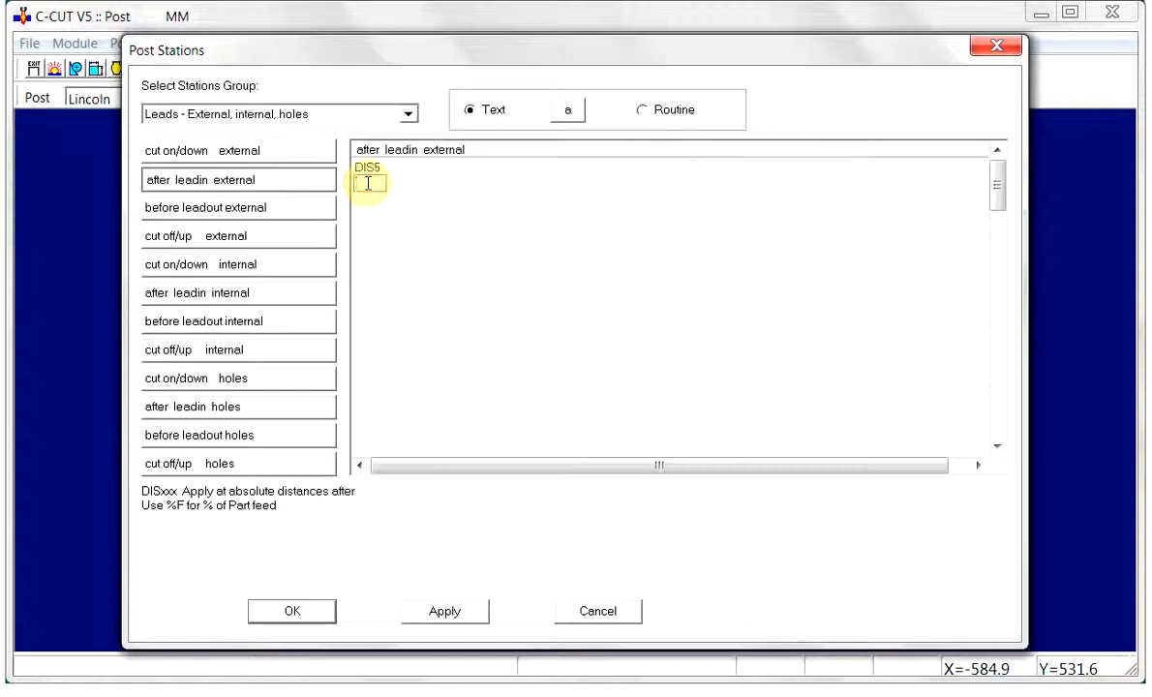
pyautogui.write('%F100')
pyautogui.click(450, 619)
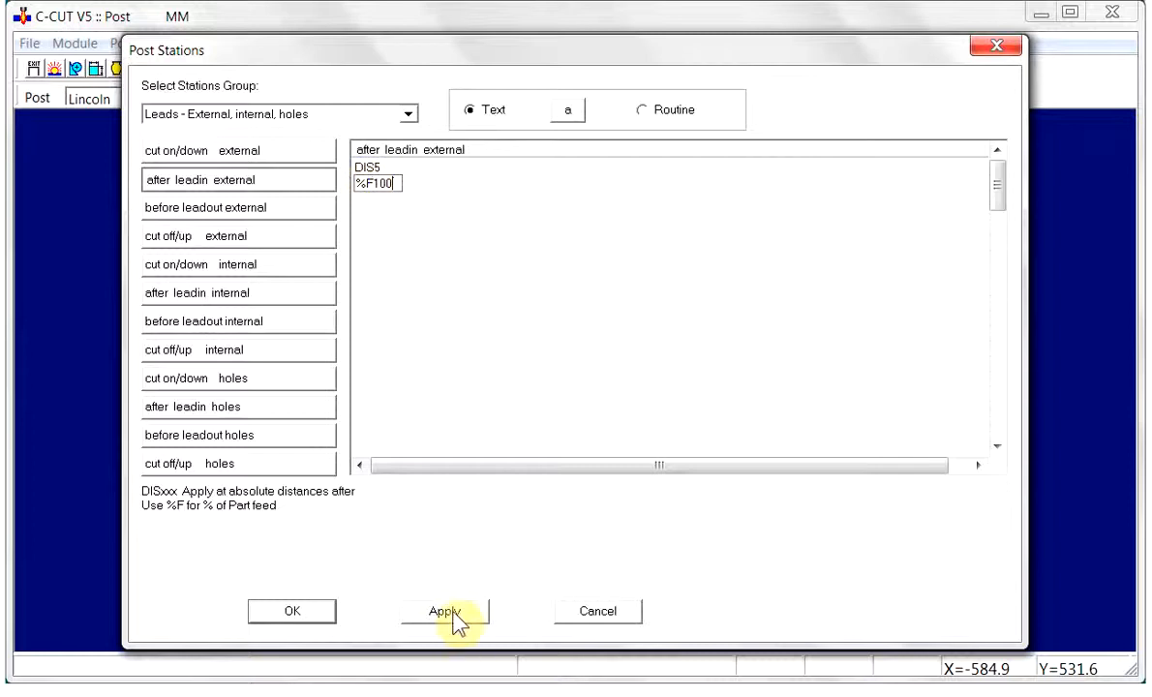
# Step: Add the lines DIS10 and M14 to the before-leadout external station and apply them
pyautogui.click(284, 236)
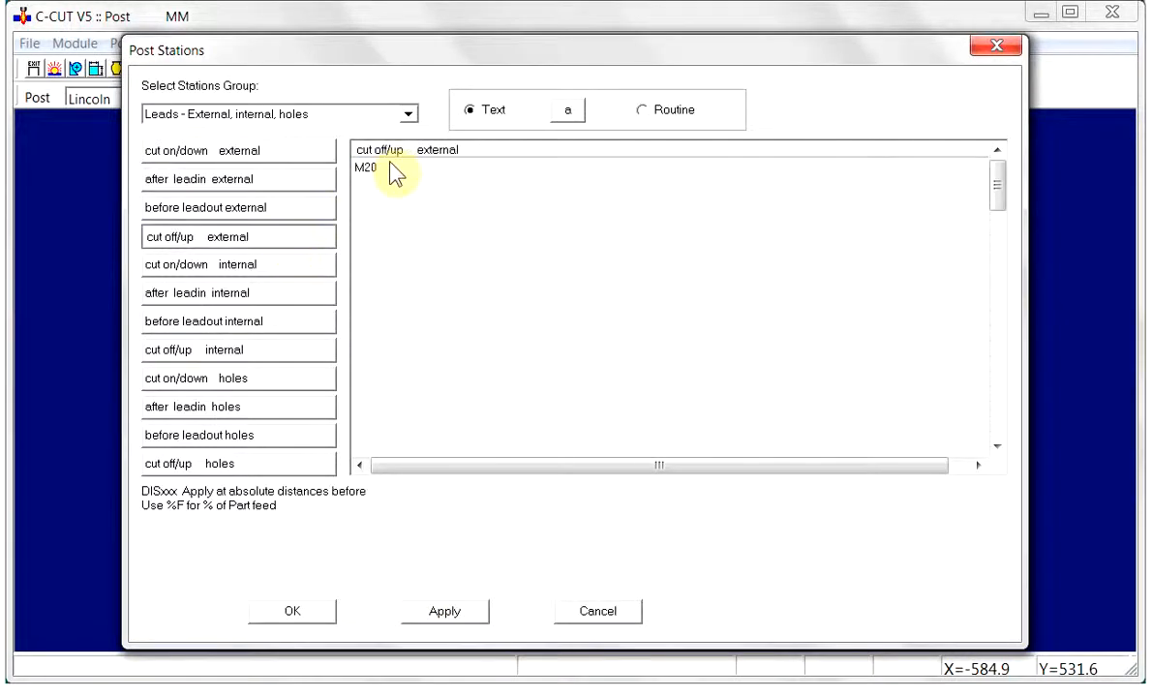
pyautogui.click(290, 208)
pyautogui.click(388, 167)
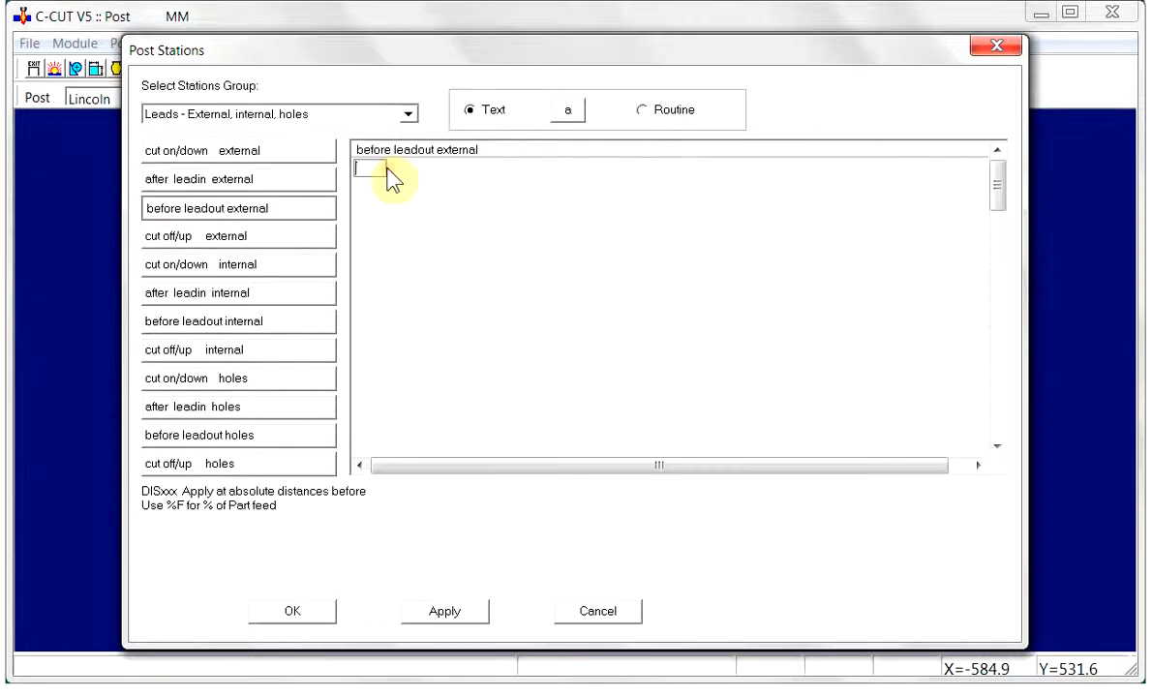
pyautogui.write('DIS10')
pyautogui.click(376, 186)
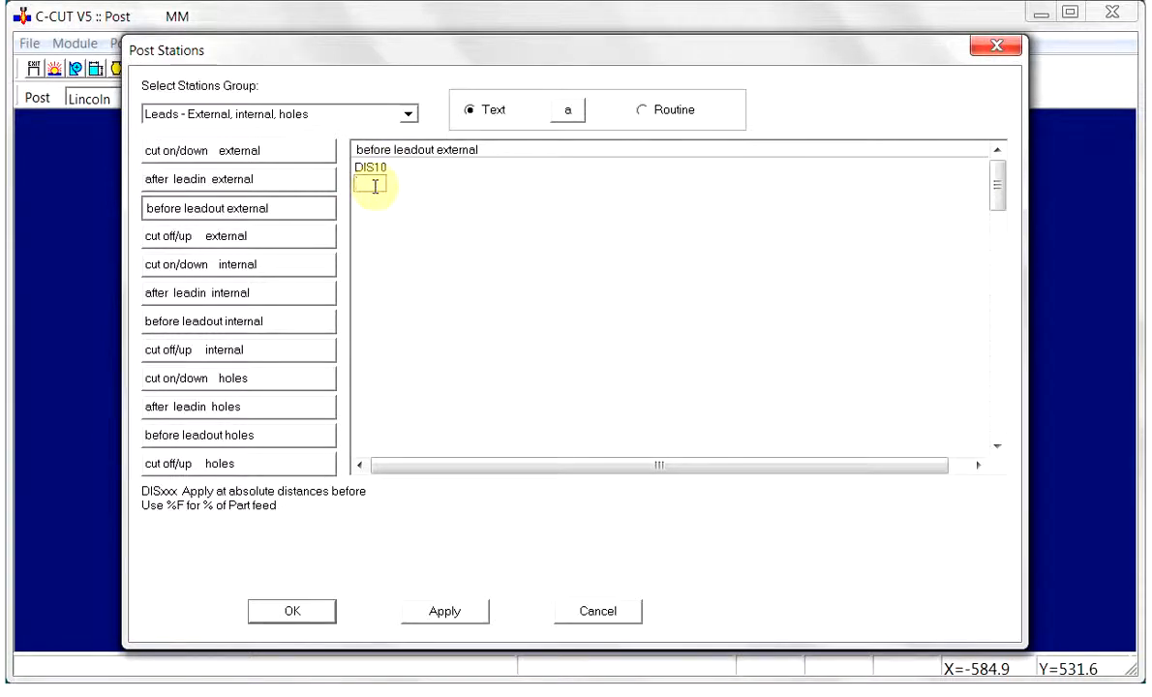
pyautogui.write('M14')
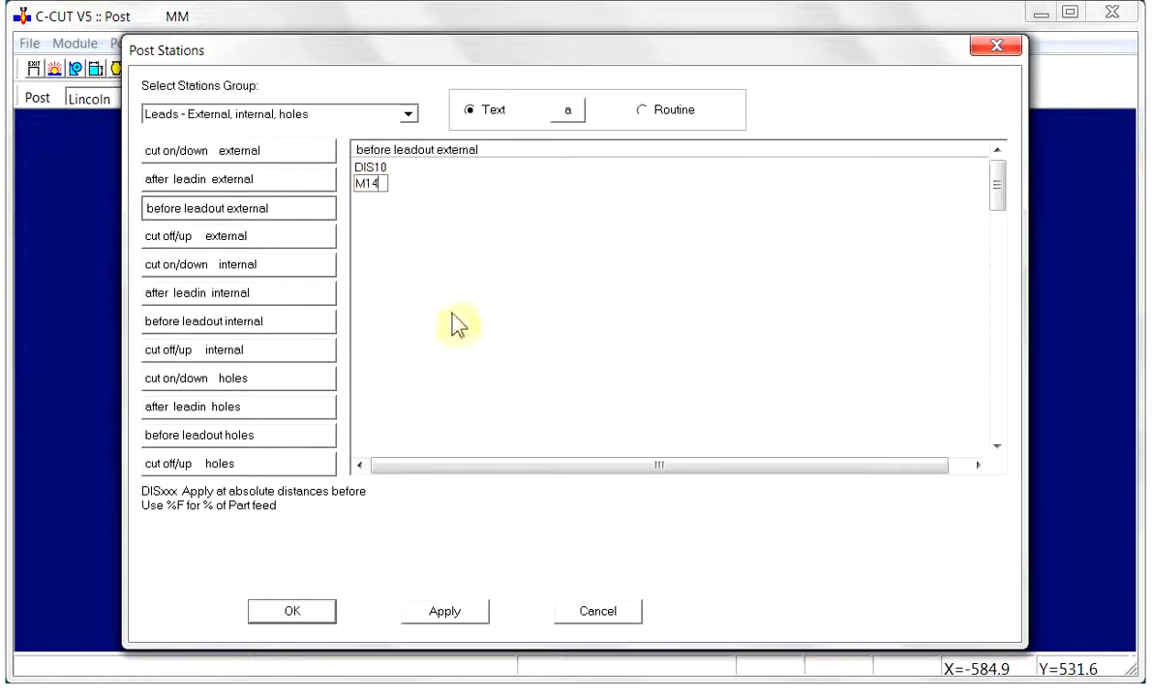
pyautogui.click(459, 611)
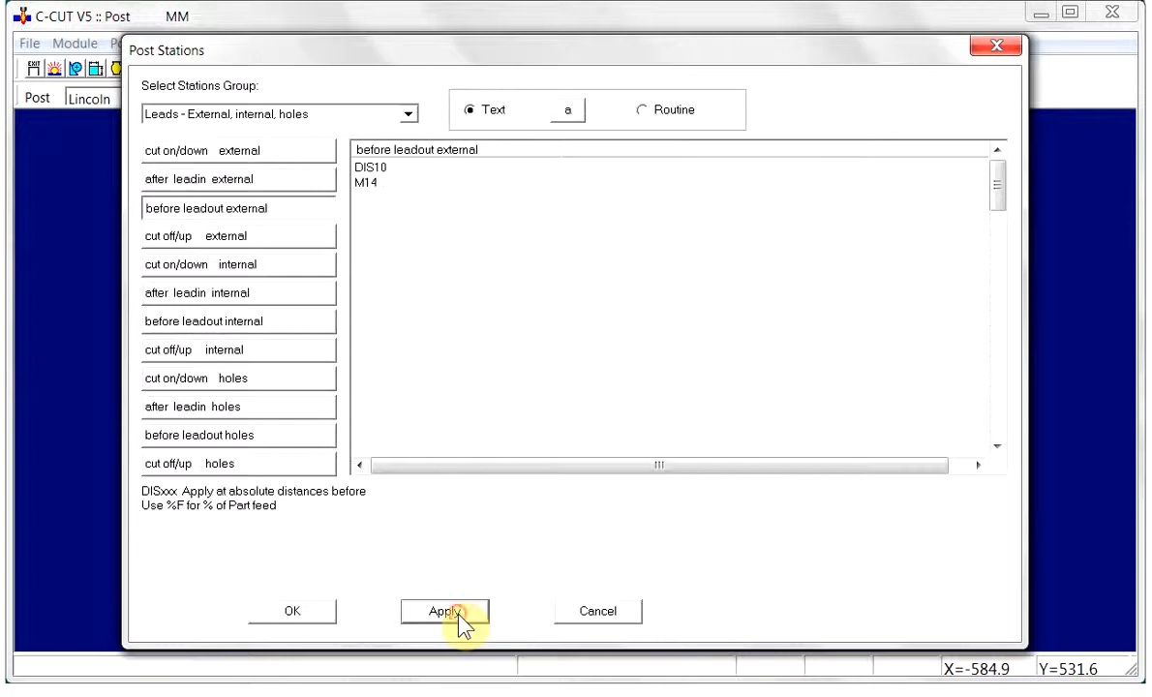
# Step: Add the line M15 below M20 in the cut off/up external station and apply it
pyautogui.click(285, 235)
pyautogui.doubleClick(371, 184)
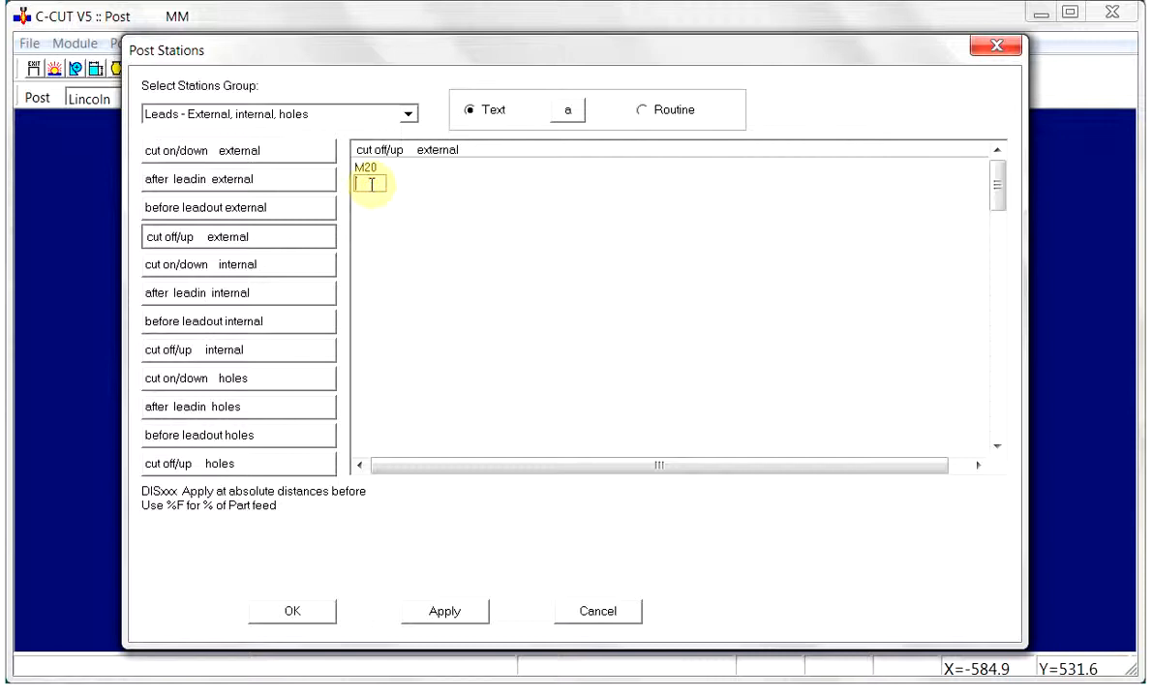
pyautogui.write('M15')
pyautogui.click(440, 615)
# Step: Set the feed command in the cut on/down internal station to %F85 and apply it
pyautogui.click(253, 265)
pyautogui.click(391, 184)
pyautogui.click(392, 184)
pyautogui.moveTo(394, 184); pyautogui.dragTo(376, 183)
pyautogui.press('BackSpace')
pyautogui.write('75')
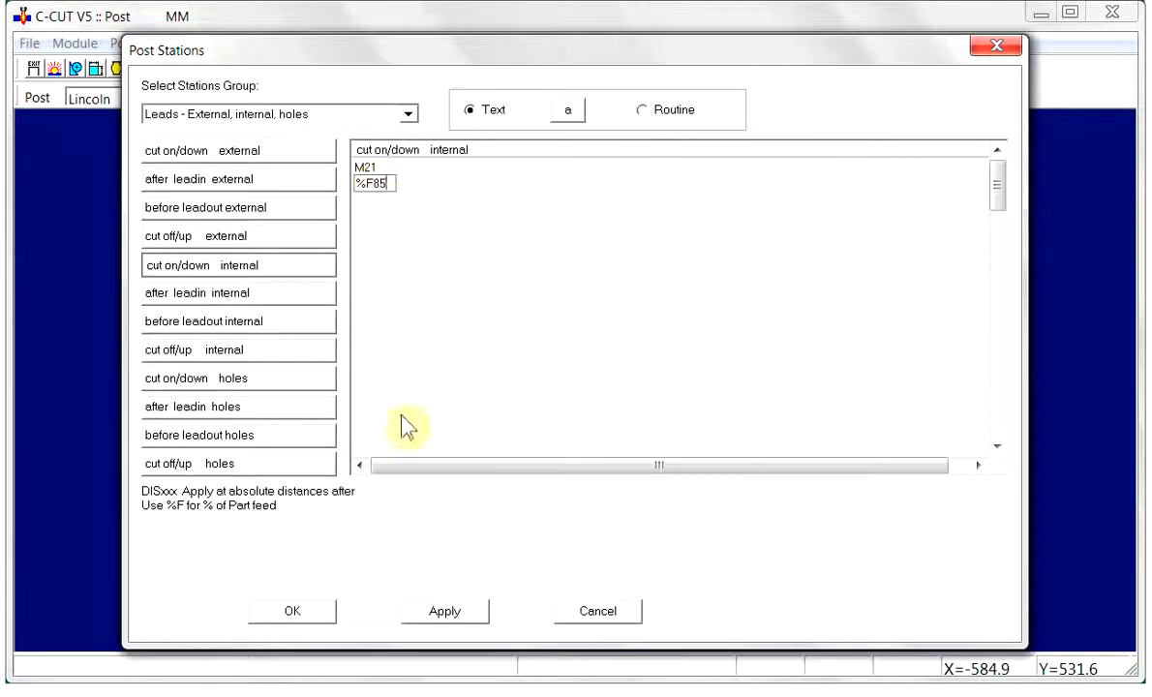
pyautogui.click(426, 617)
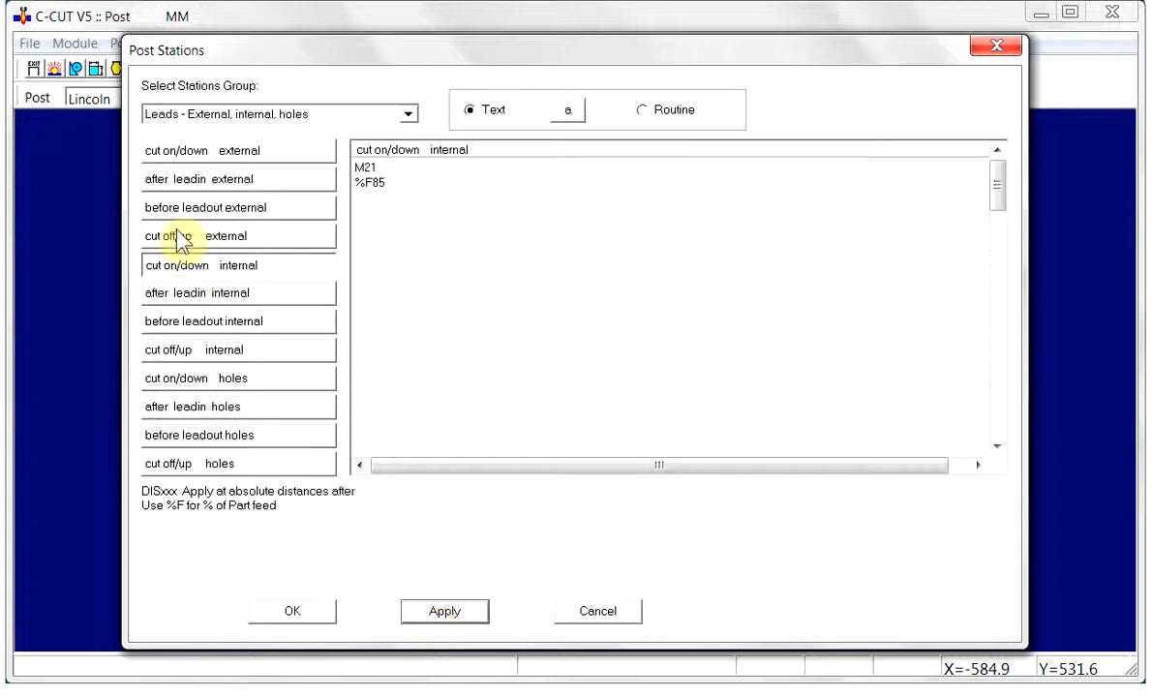
# Step: Add the lines DIS5 and %F100 to the after-leadin internal station and apply them
pyautogui.click(240, 295)
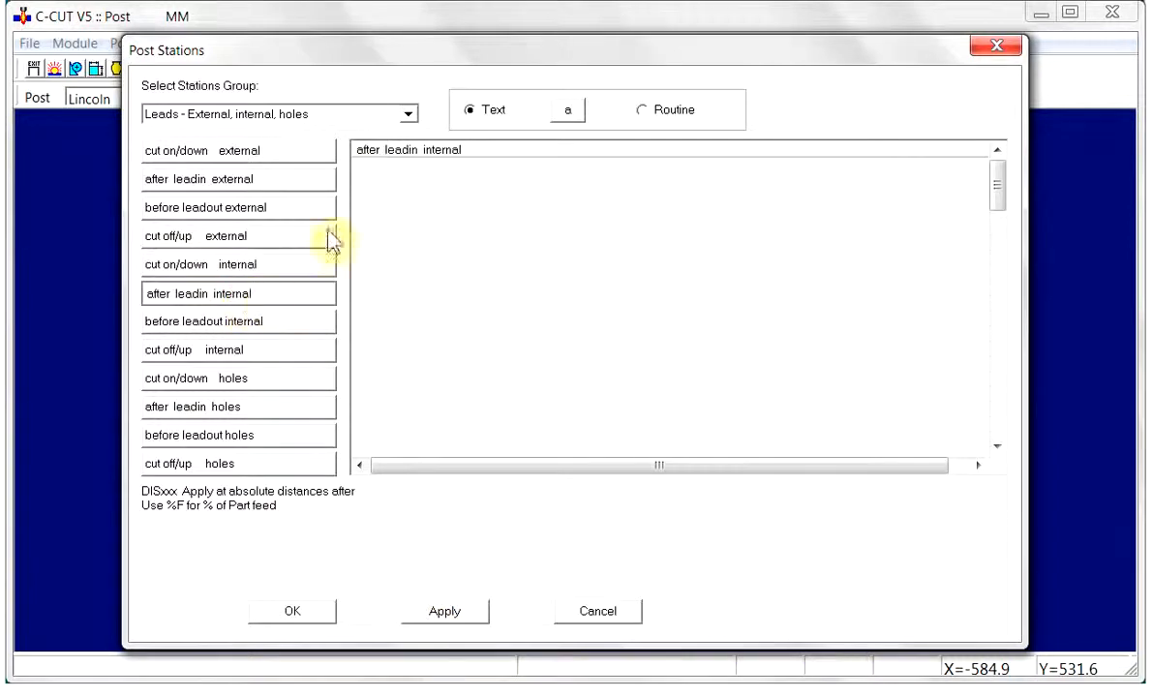
pyautogui.click(366, 166)
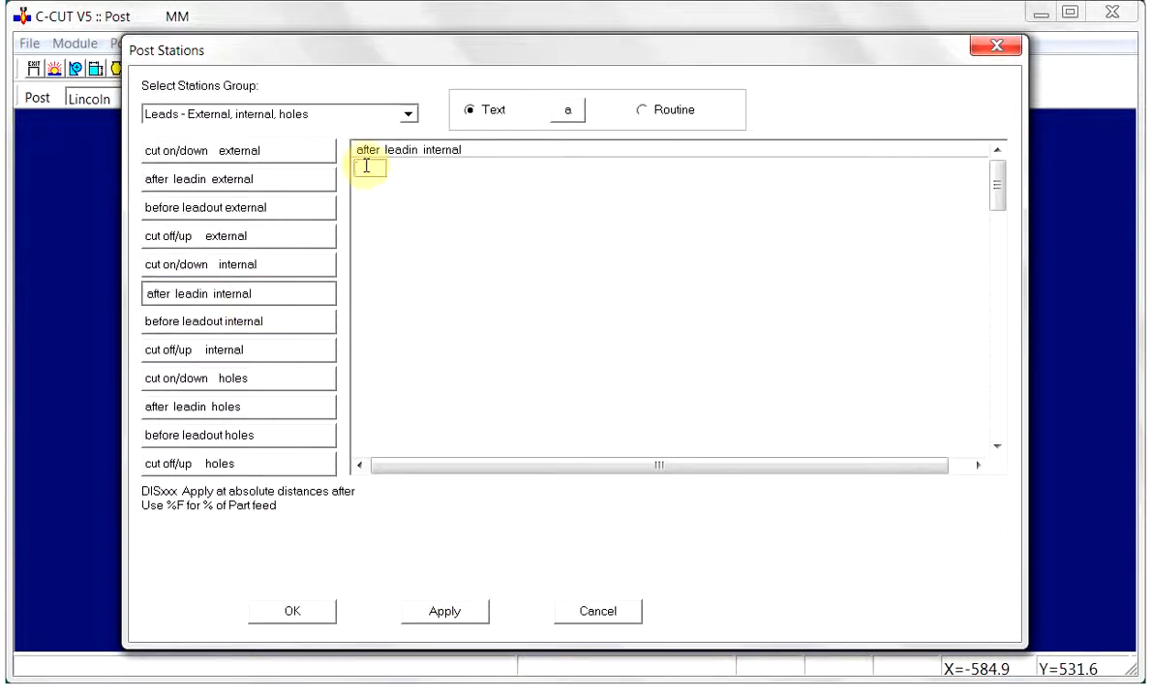
pyautogui.write('DIS5')
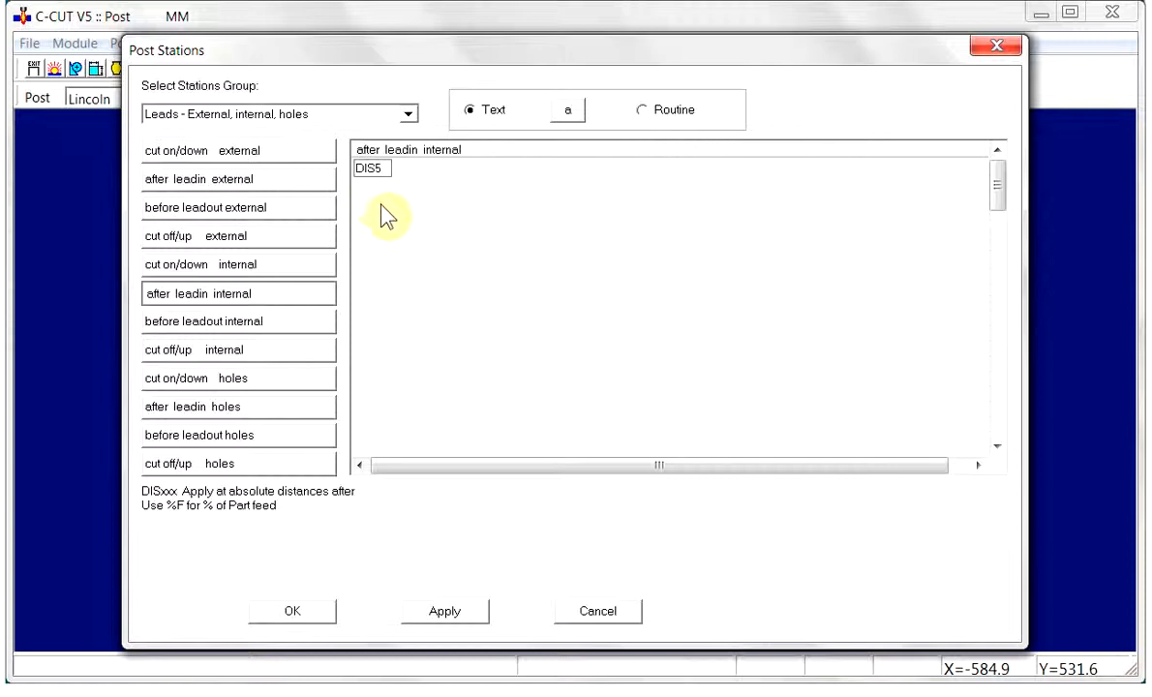
pyautogui.doubleClick(374, 185)
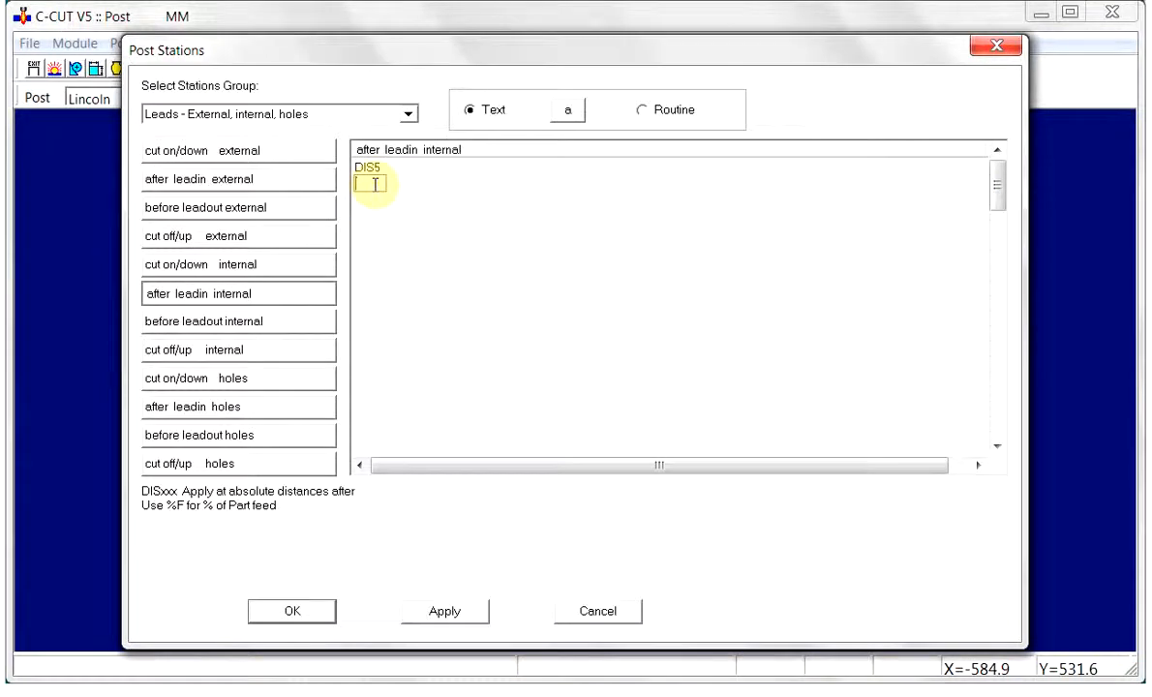
pyautogui.write('%F100')
pyautogui.click(450, 612)
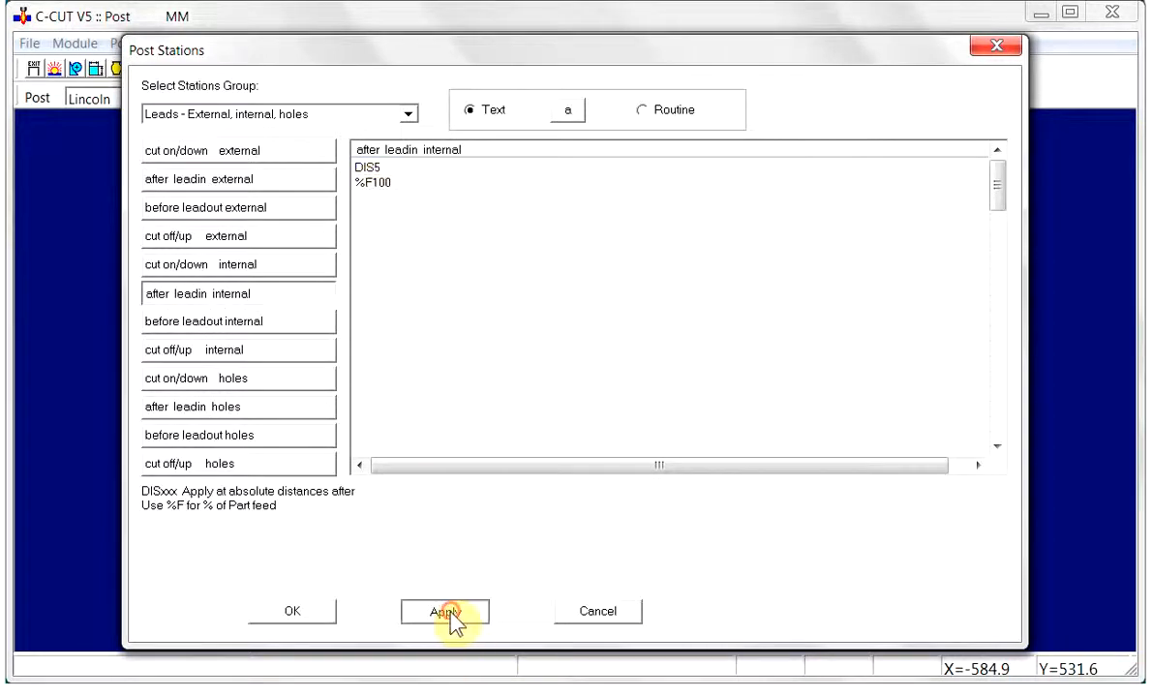
# Step: Add the lines DIS10 and M14 to the before-leadout internal station and apply them
pyautogui.click(245, 324)
pyautogui.click(374, 169)
pyautogui.write('DIS10')
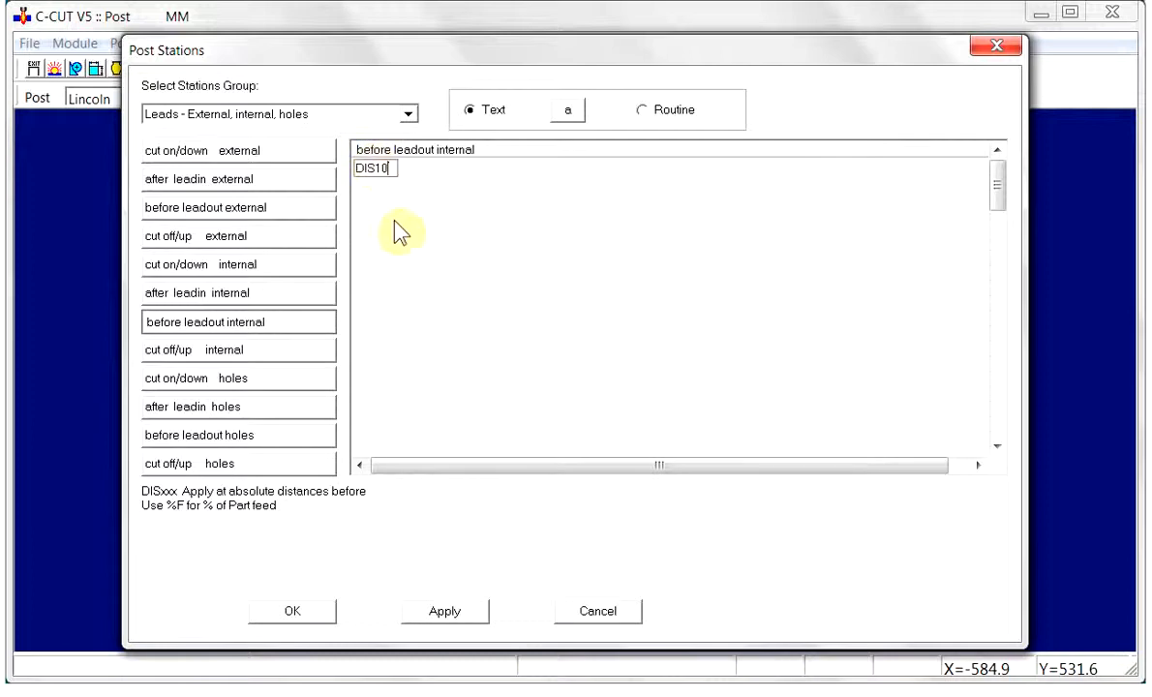
pyautogui.click(372, 186)
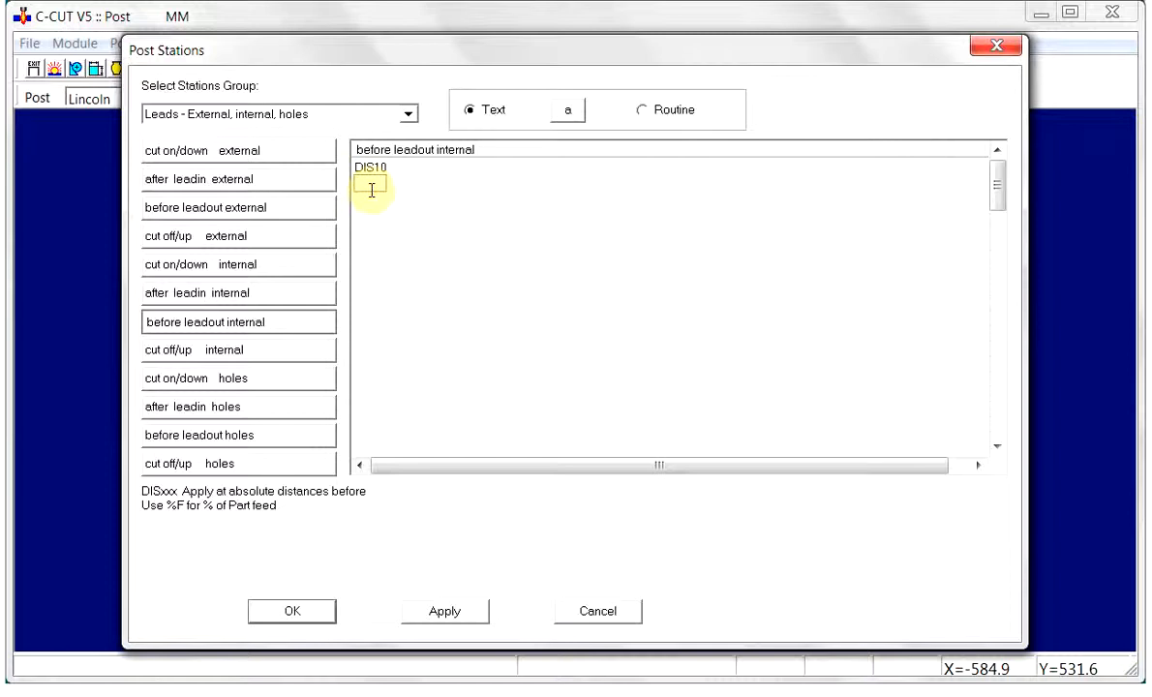
pyautogui.write('M1')
pyautogui.click(372, 187)
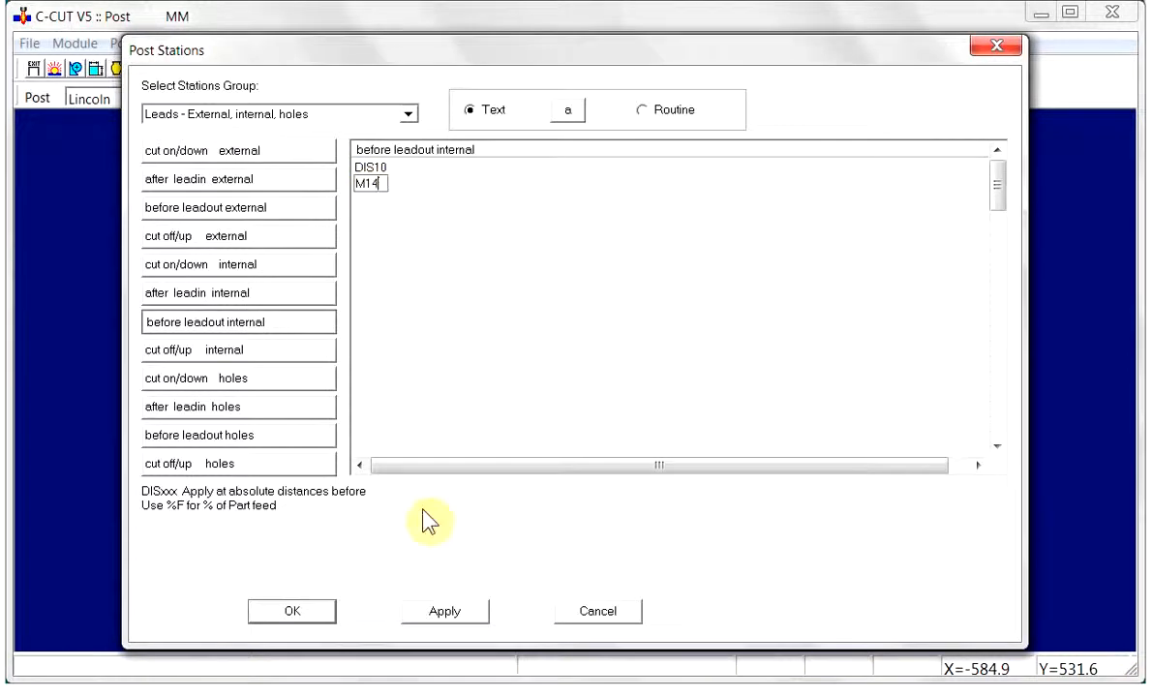
pyautogui.click(447, 609)
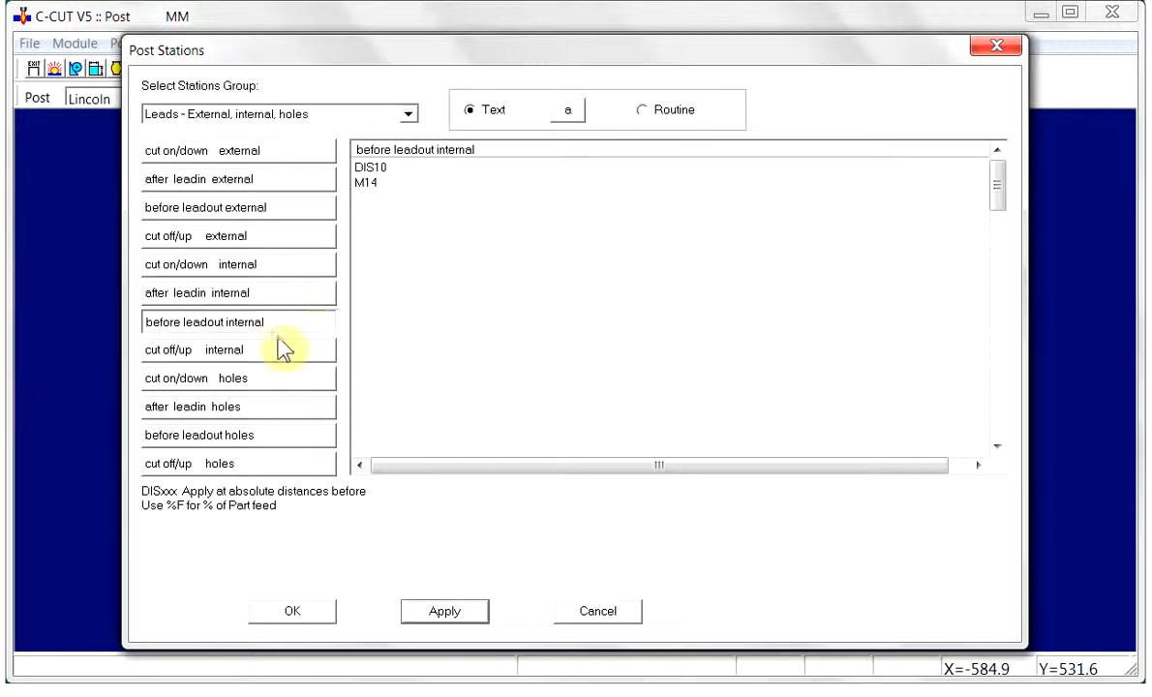
# Step: Add the line M15 below M20 in the cut off/up internal station, apply it and save the stations
pyautogui.click(321, 352)
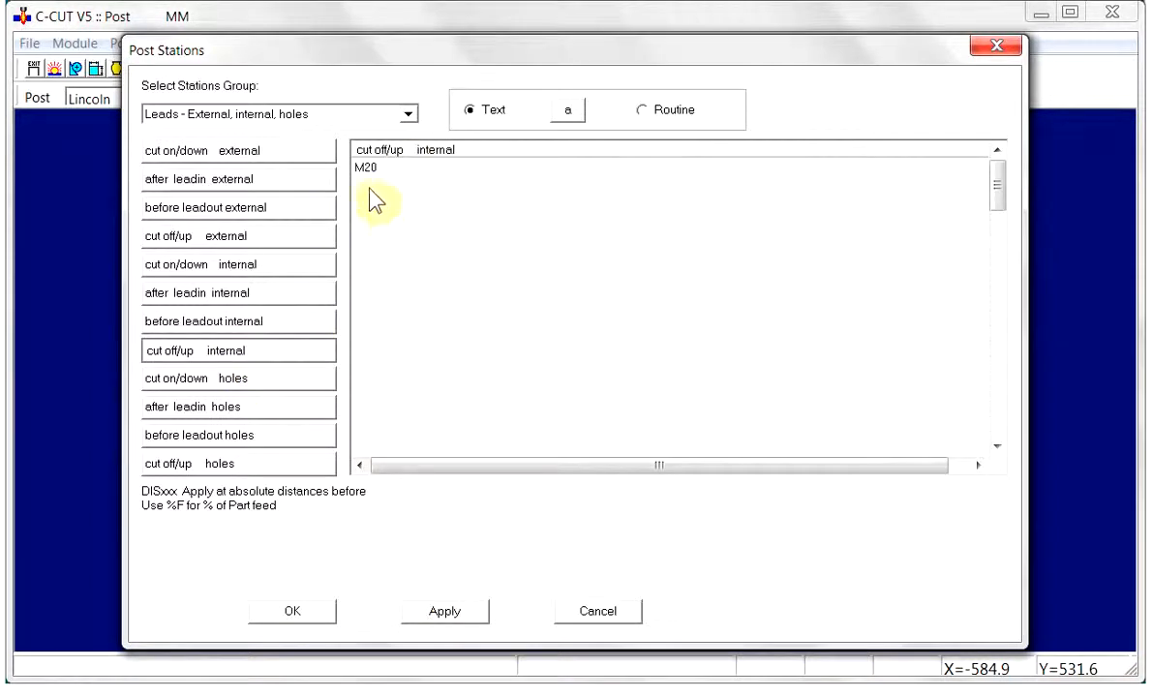
pyautogui.click(372, 182)
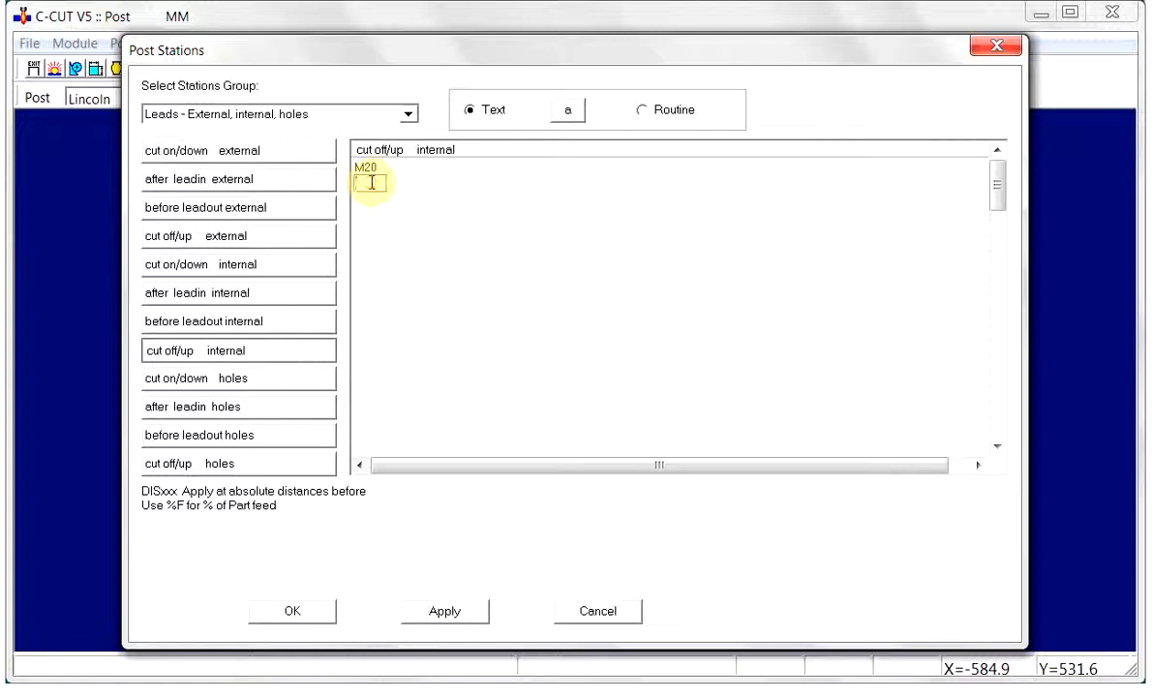
pyautogui.write('M15')
pyautogui.click(452, 612)
pyautogui.click(289, 614)
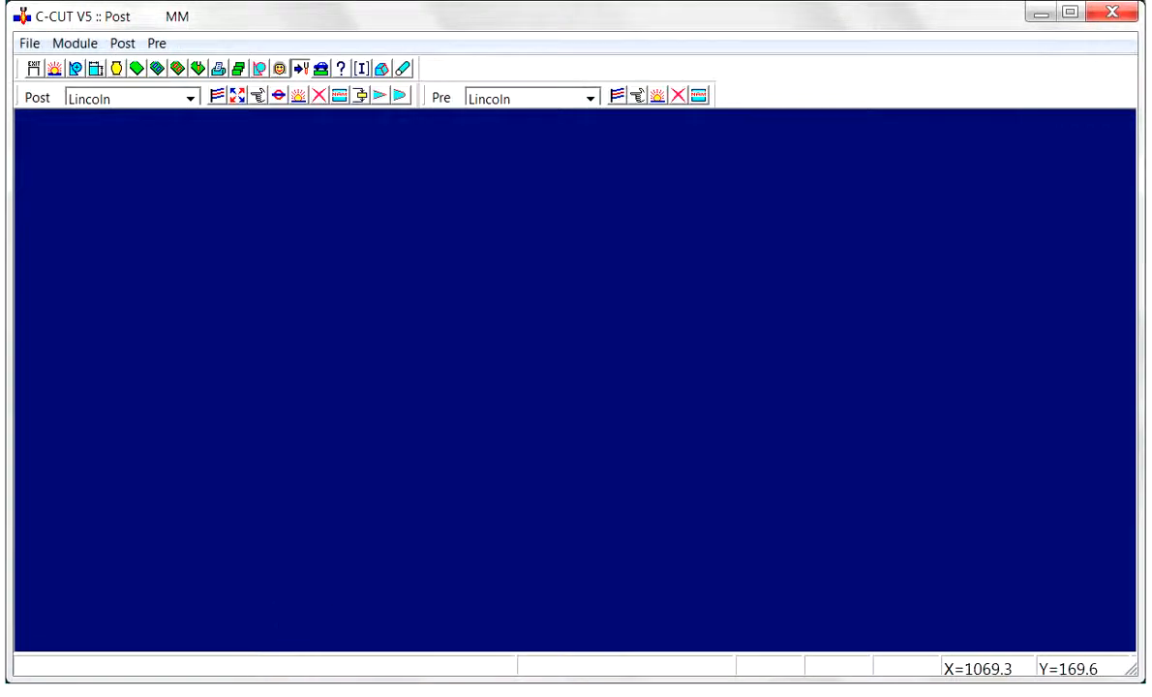
# Step: List order 101's NC code and check the feed commands for the lead-in and first segments of the right part's rectangular cutout
pyautogui.click(197, 69)
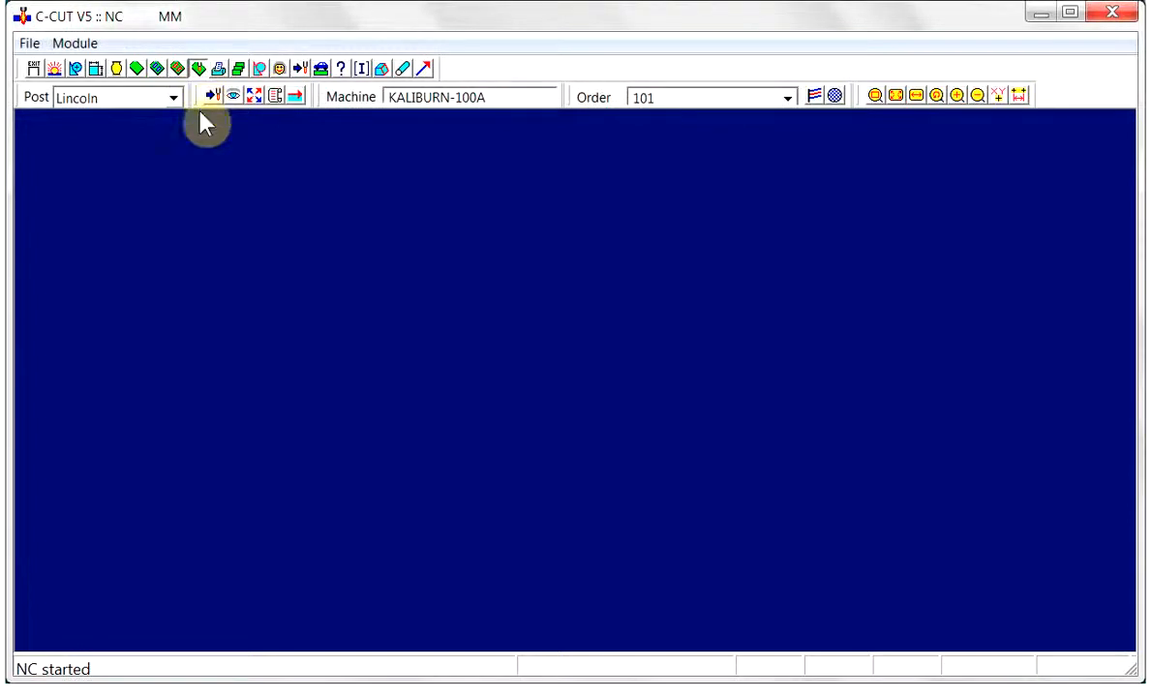
pyautogui.click(273, 95)
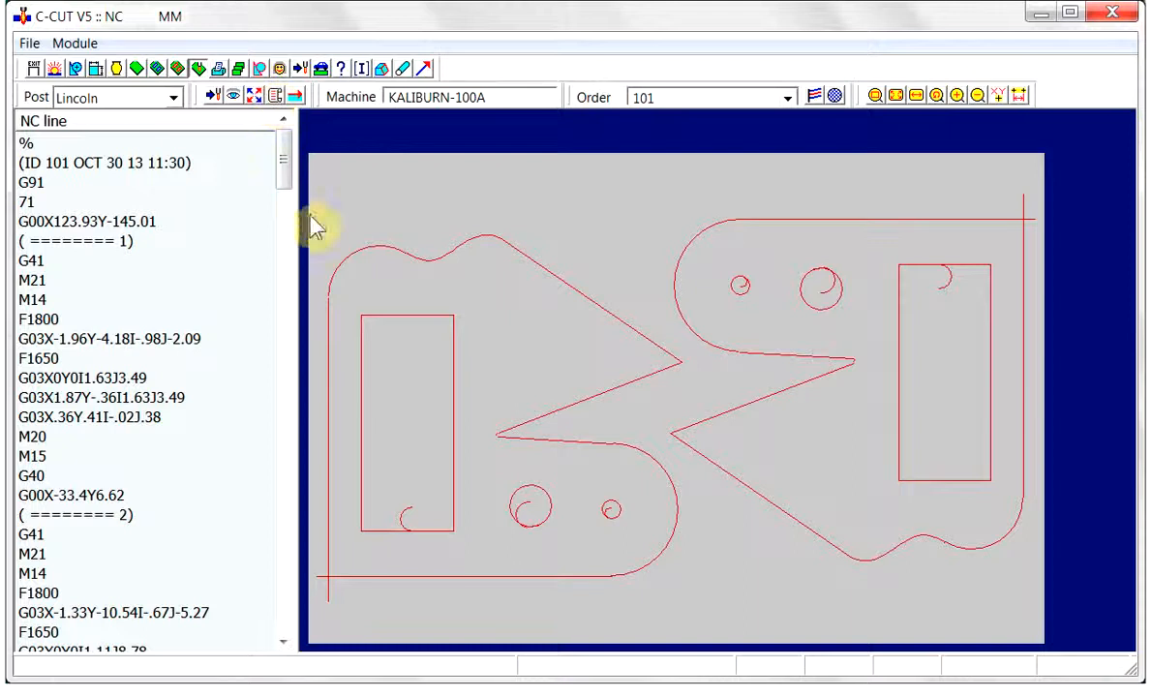
pyautogui.click(875, 95)
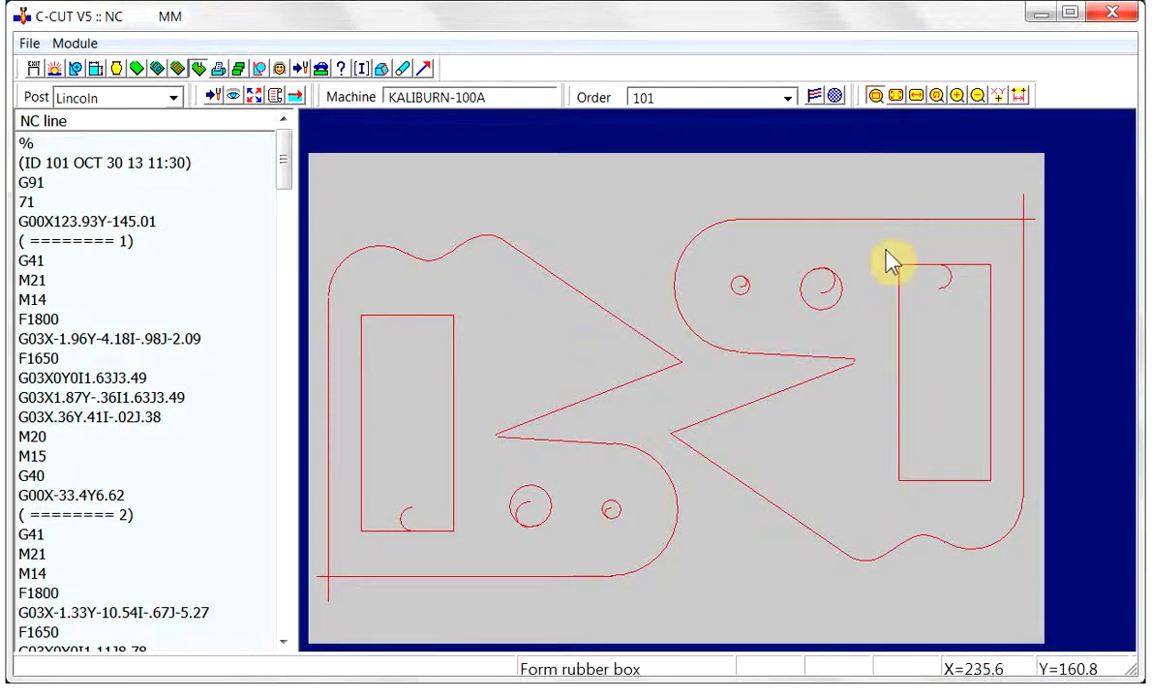
pyautogui.moveTo(884, 251); pyautogui.dragTo(1004, 502)
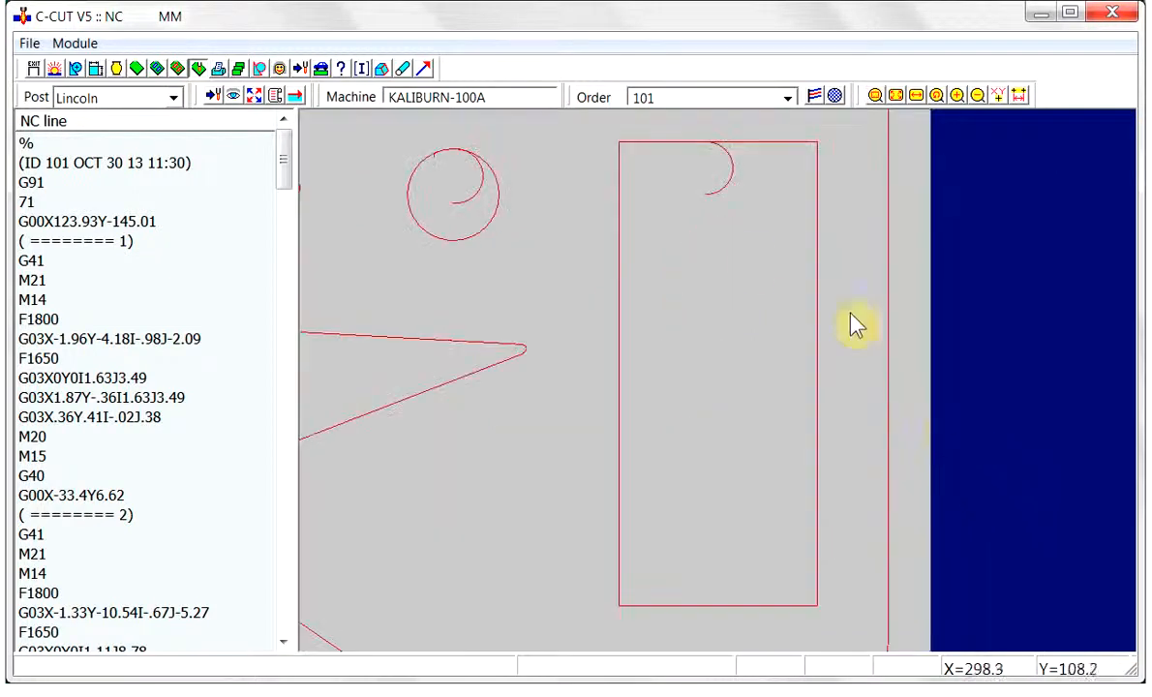
pyautogui.click(713, 200)
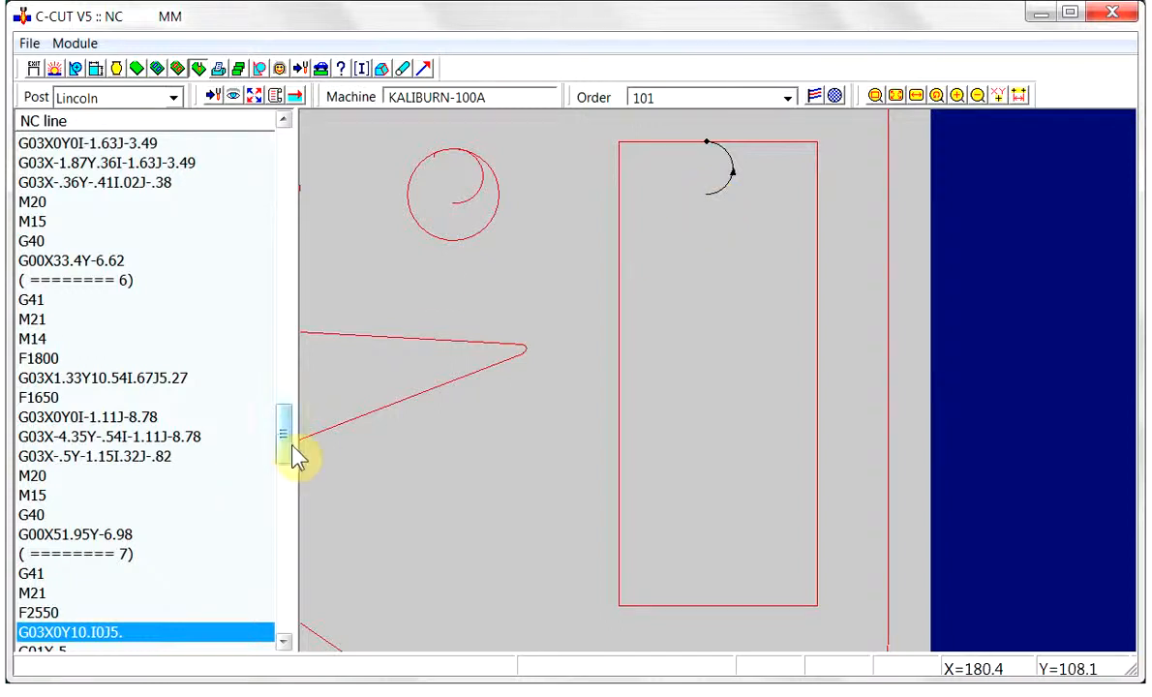
pyautogui.scroll(-1, 288, 460)
pyautogui.moveTo(287, 460); pyautogui.dragTo(284, 501)
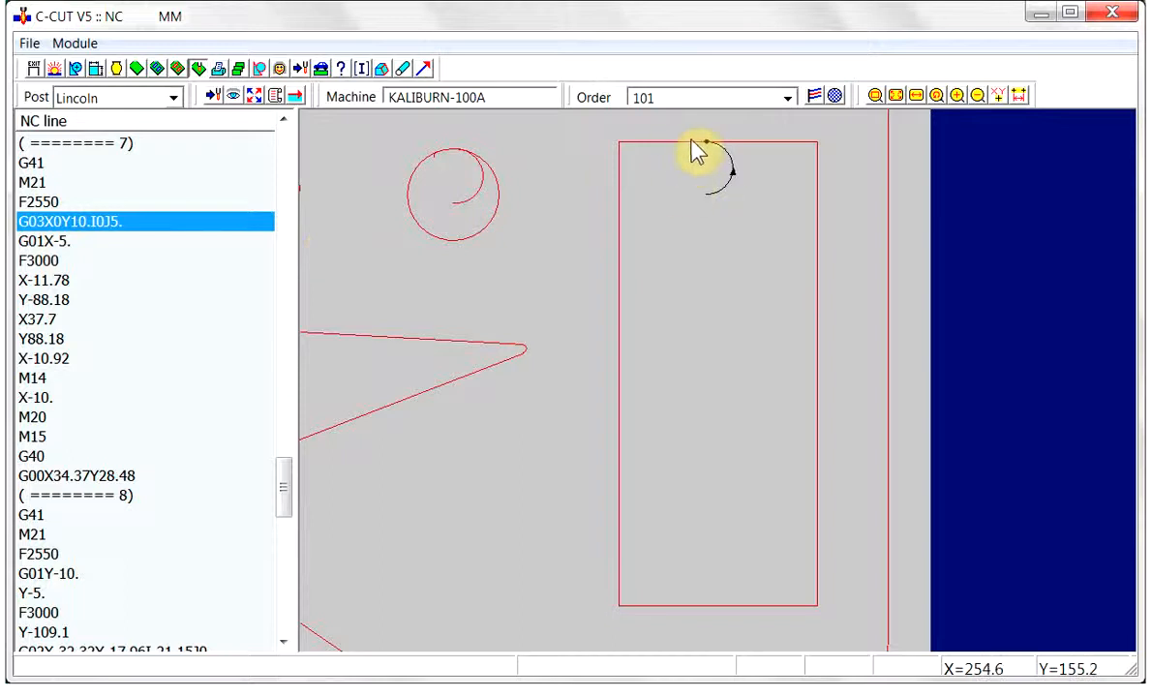
pyautogui.press('Down')
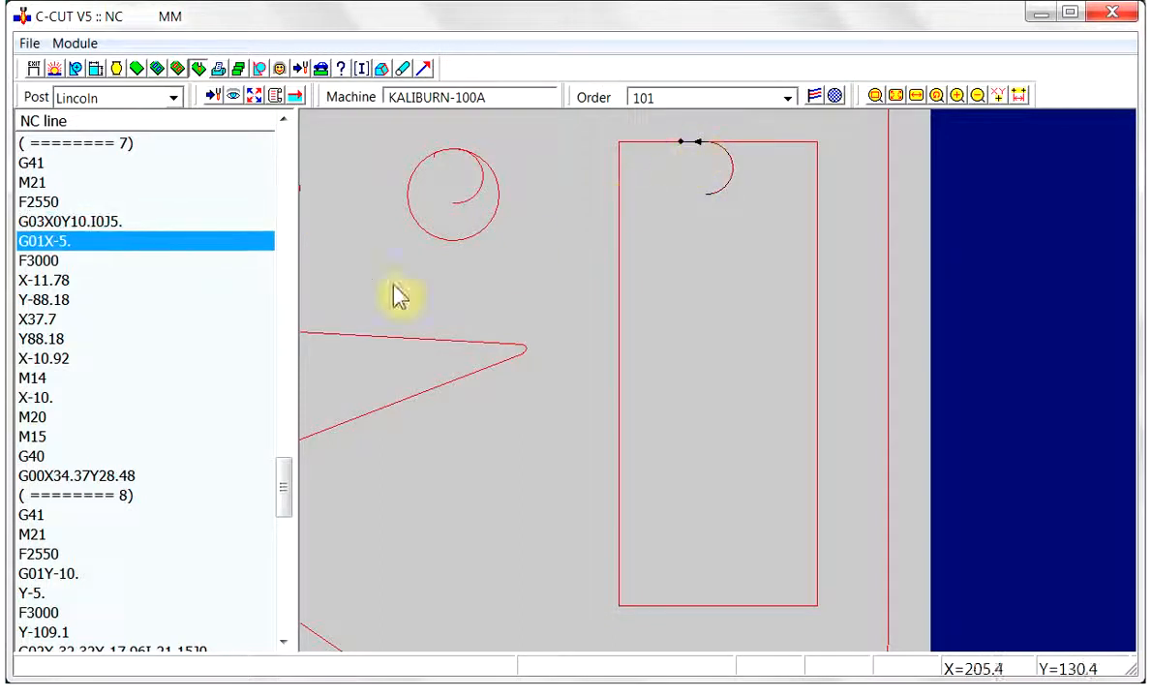
pyautogui.click(42, 282)
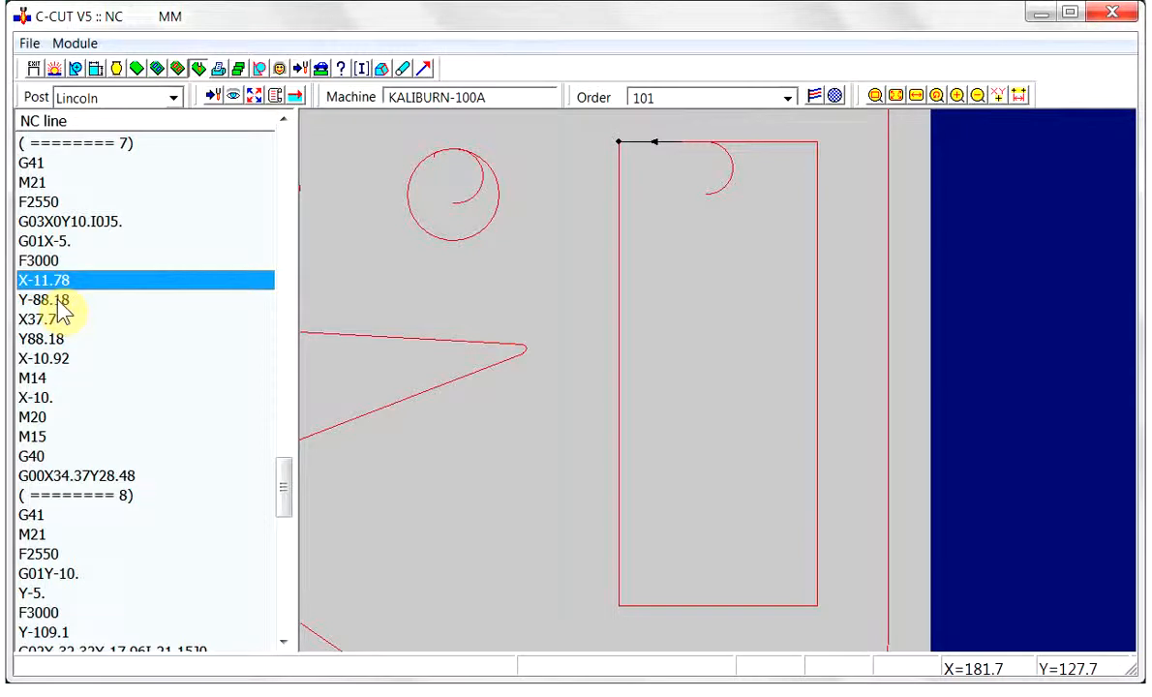
# Step: Check where M14 falls in the NC code along the closing segments of the right part's rectangular cutout
pyautogui.click(819, 370)
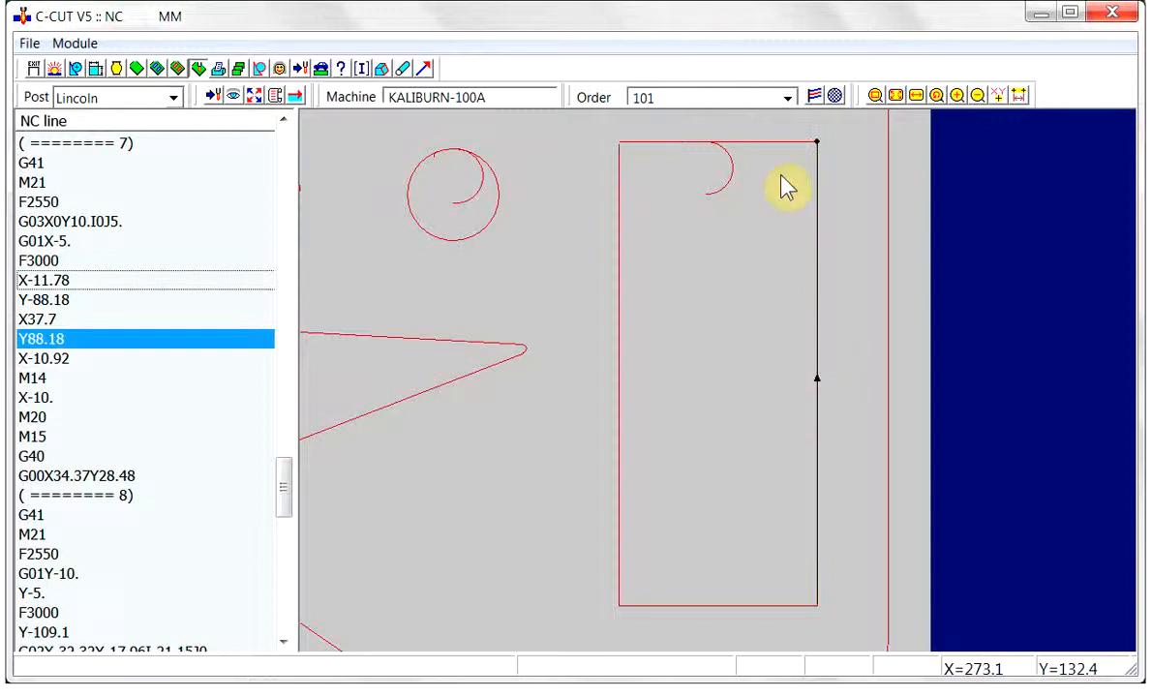
pyautogui.click(792, 147)
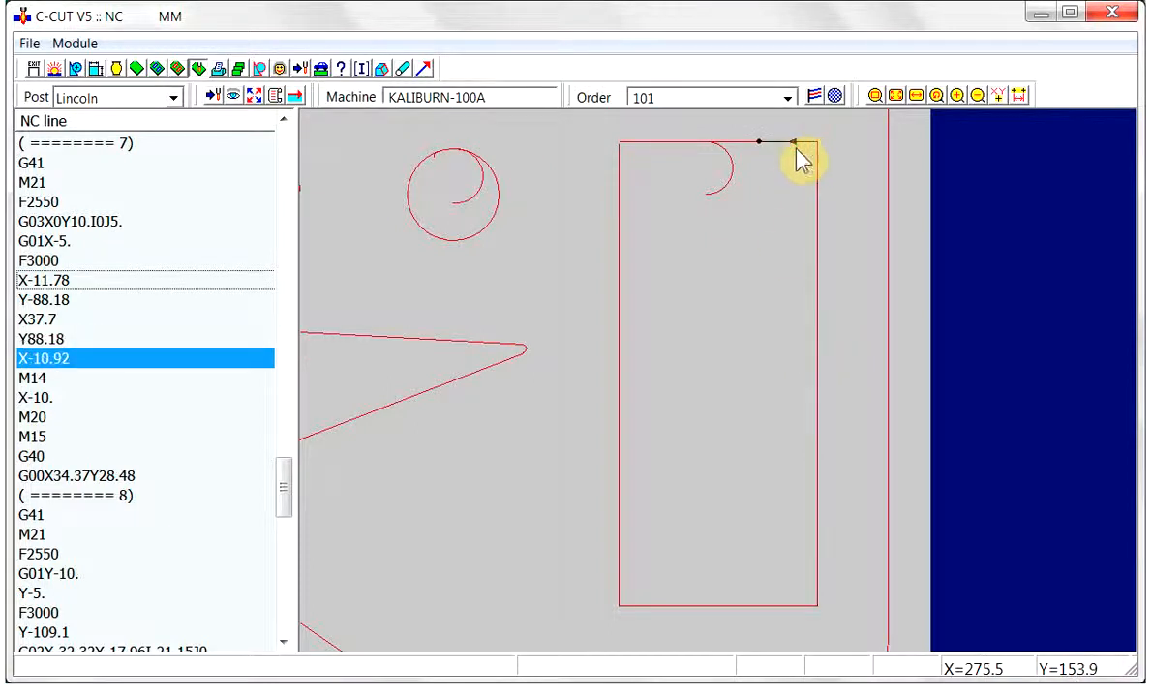
pyautogui.click(43, 401)
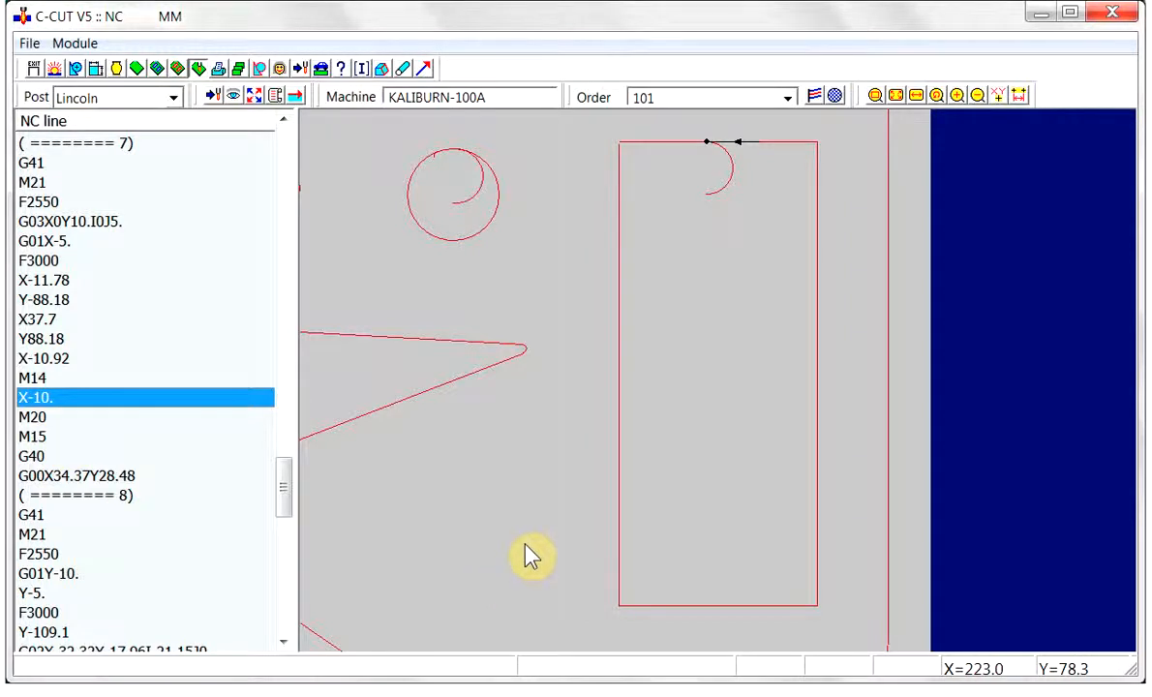
# Step: Create a new computed user attribute with the formula ORD20/60*0.25
pyautogui.click(359, 68)
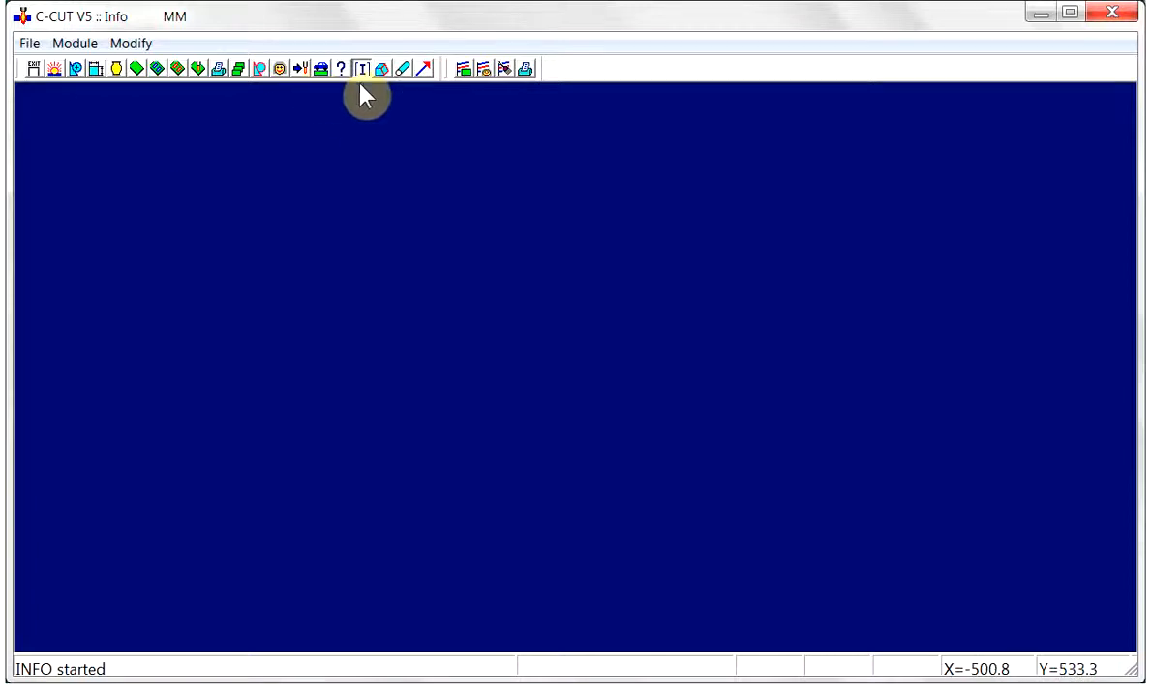
pyautogui.click(480, 70)
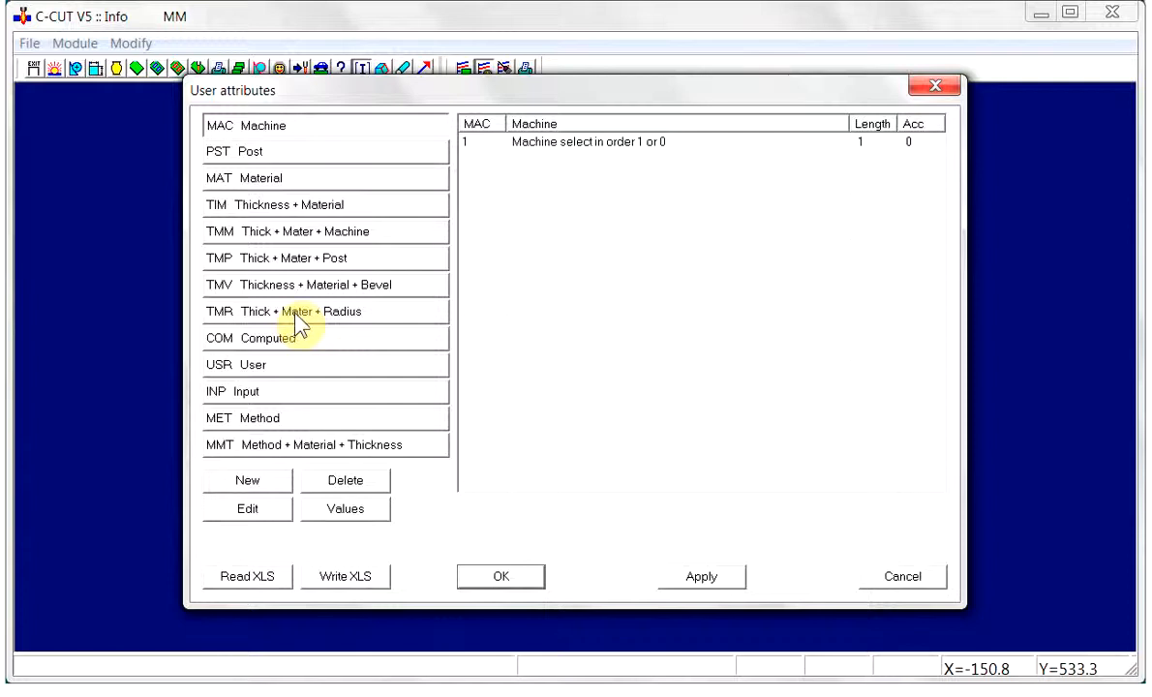
pyautogui.click(304, 343)
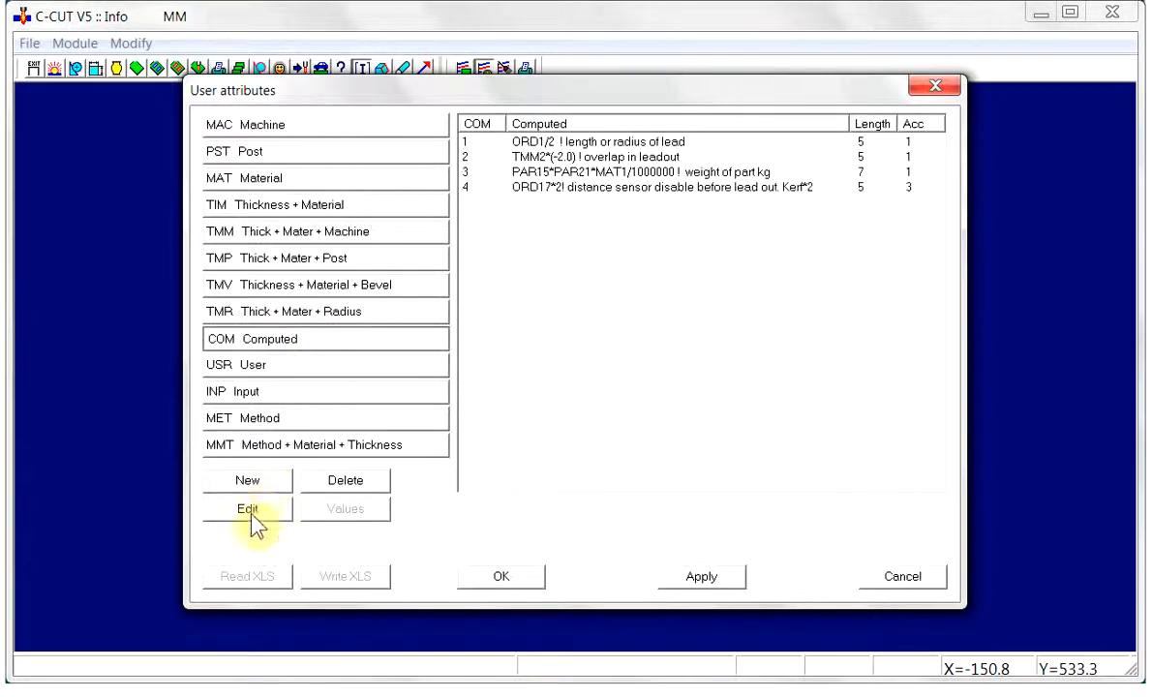
pyautogui.click(254, 482)
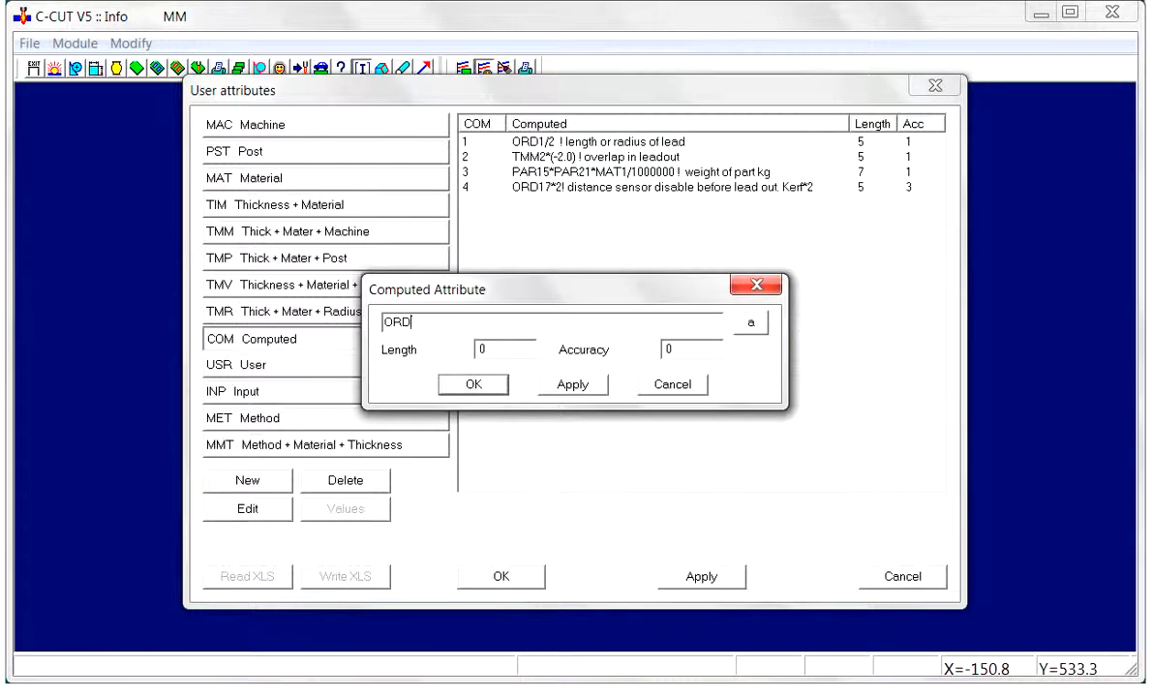
pyautogui.write('0')
pyautogui.write('/60*0.25')
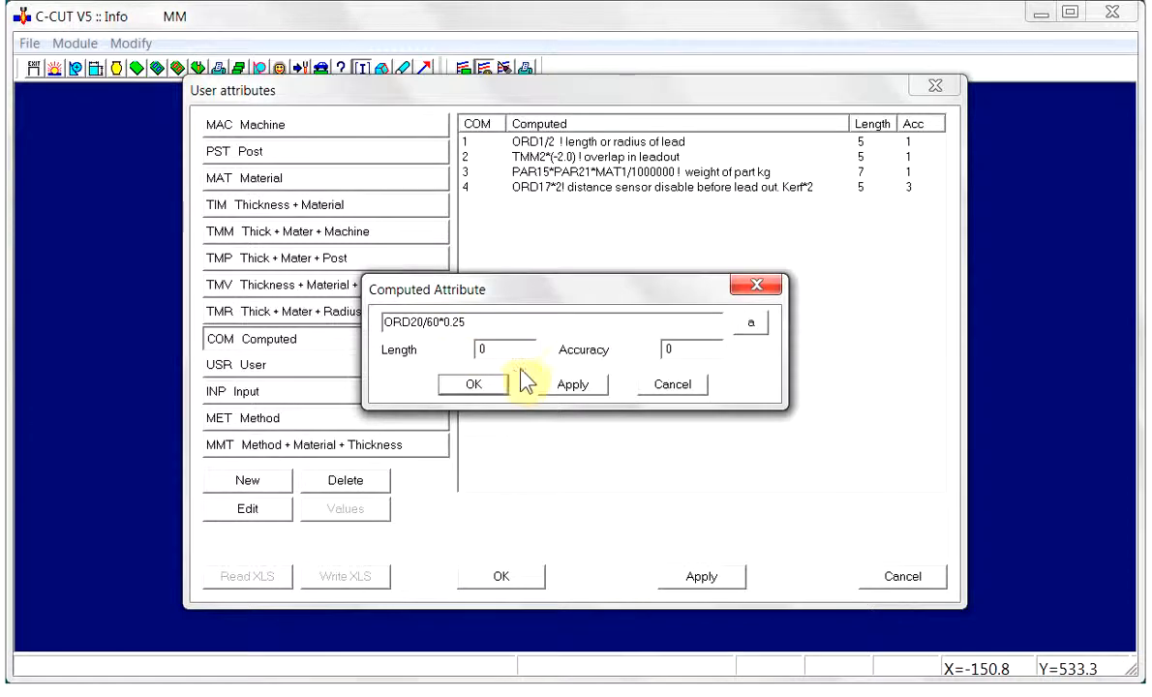
# Step: Set the new computed attribute's length to 6 and its accuracy to 2
pyautogui.press('Tab')
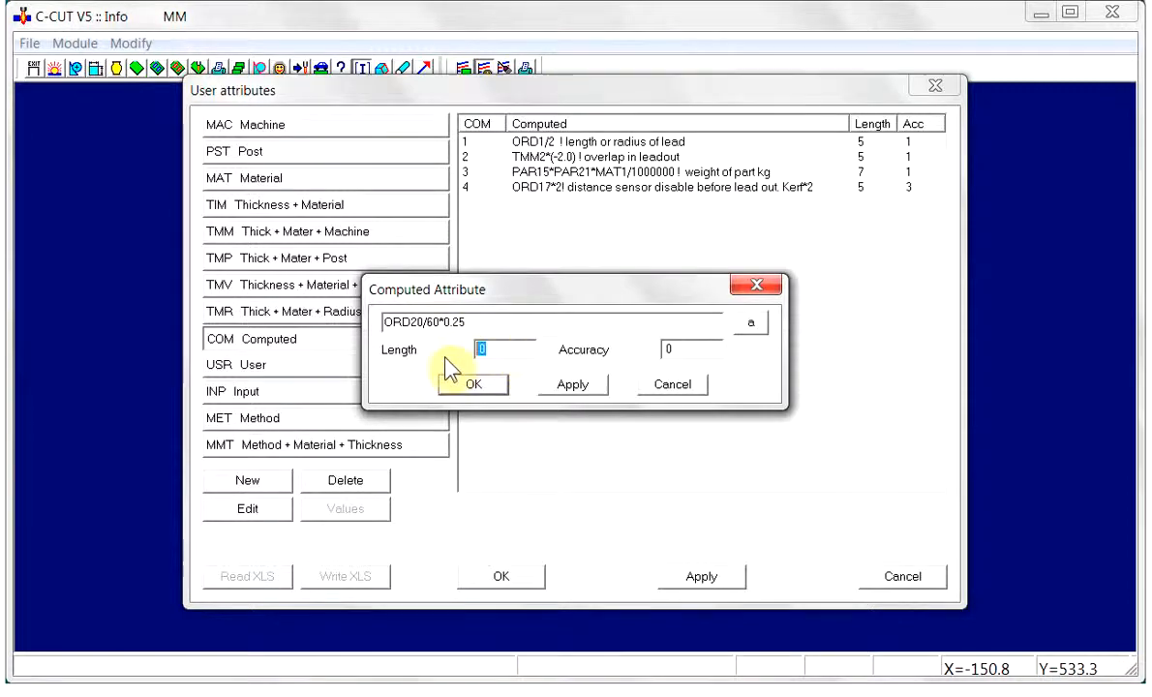
pyautogui.write('6')
pyautogui.press('Tab')
pyautogui.write('2')
# Step: Append the comment "! quarter second distance" to the computed attribute's formula, apply it and save the user attributes
pyautogui.click(472, 324)
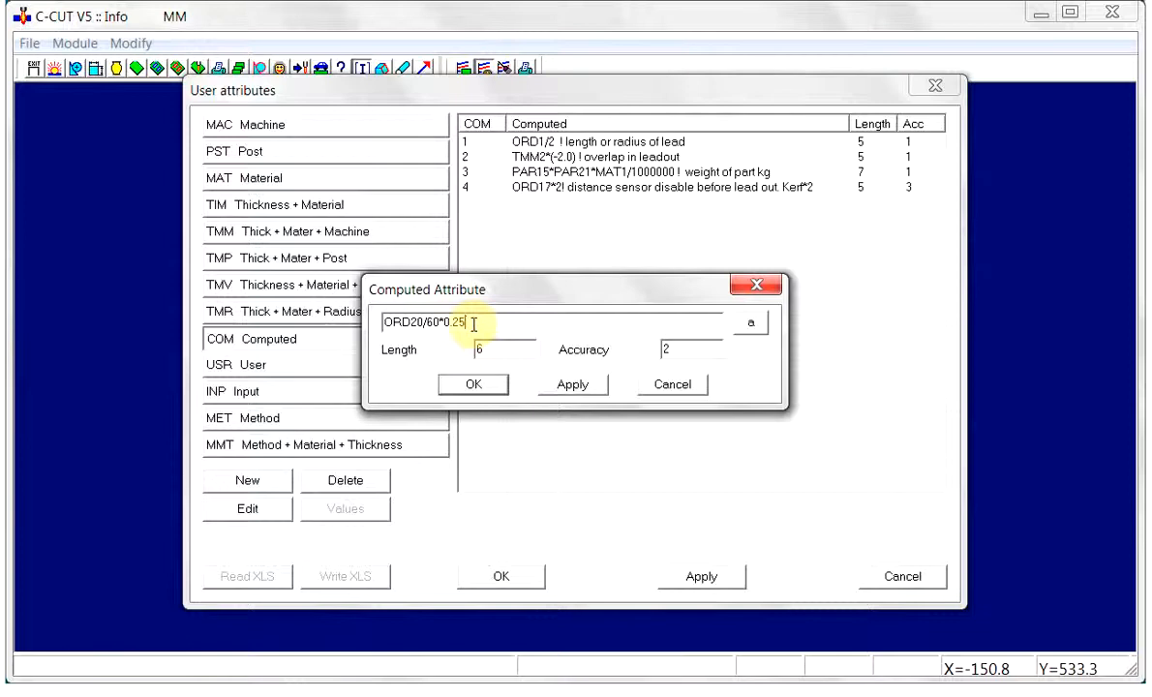
pyautogui.write('!')
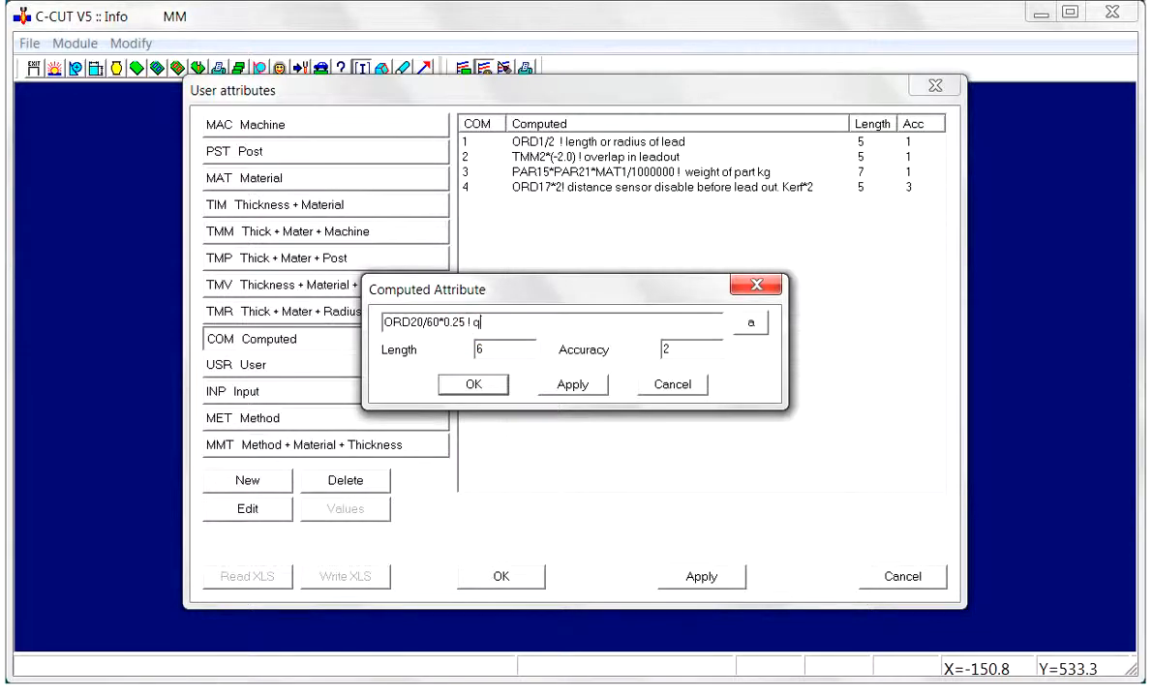
pyautogui.write(' quarter second distance')
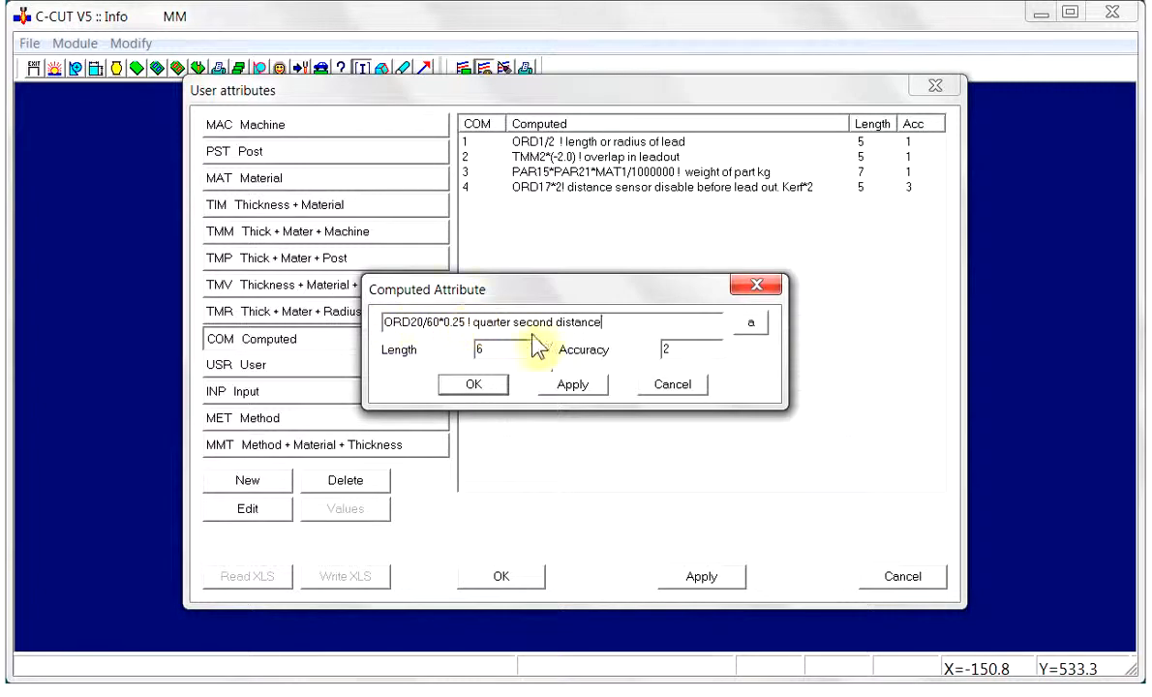
pyautogui.click(480, 384)
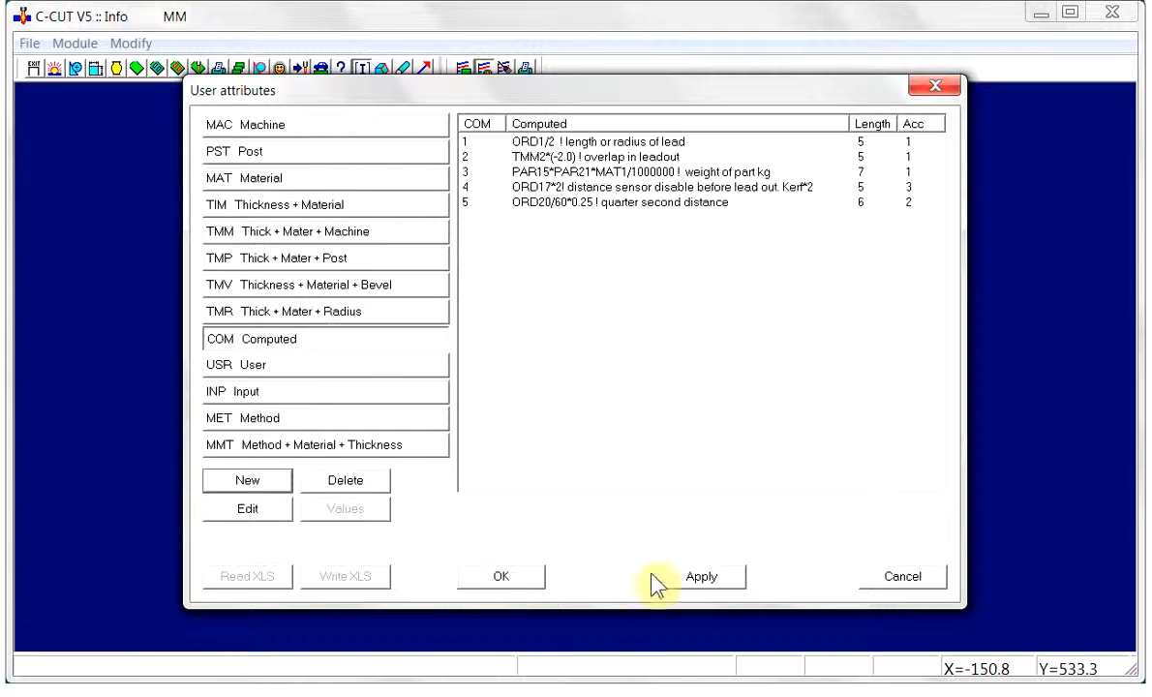
pyautogui.click(704, 578)
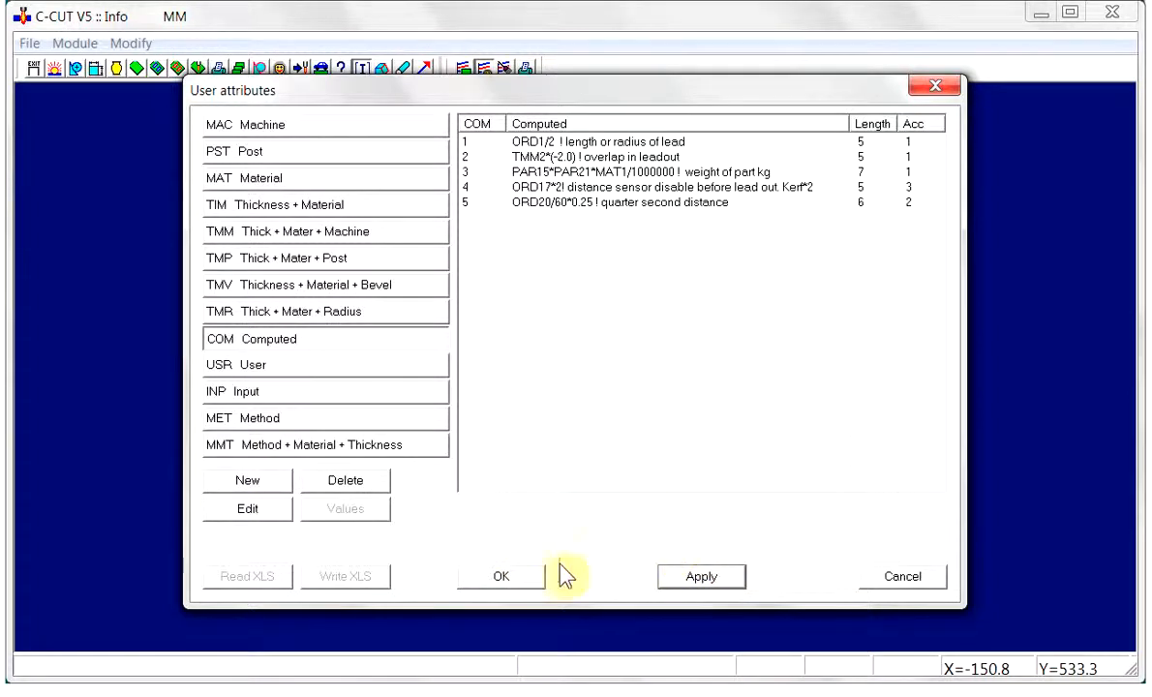
pyautogui.click(526, 576)
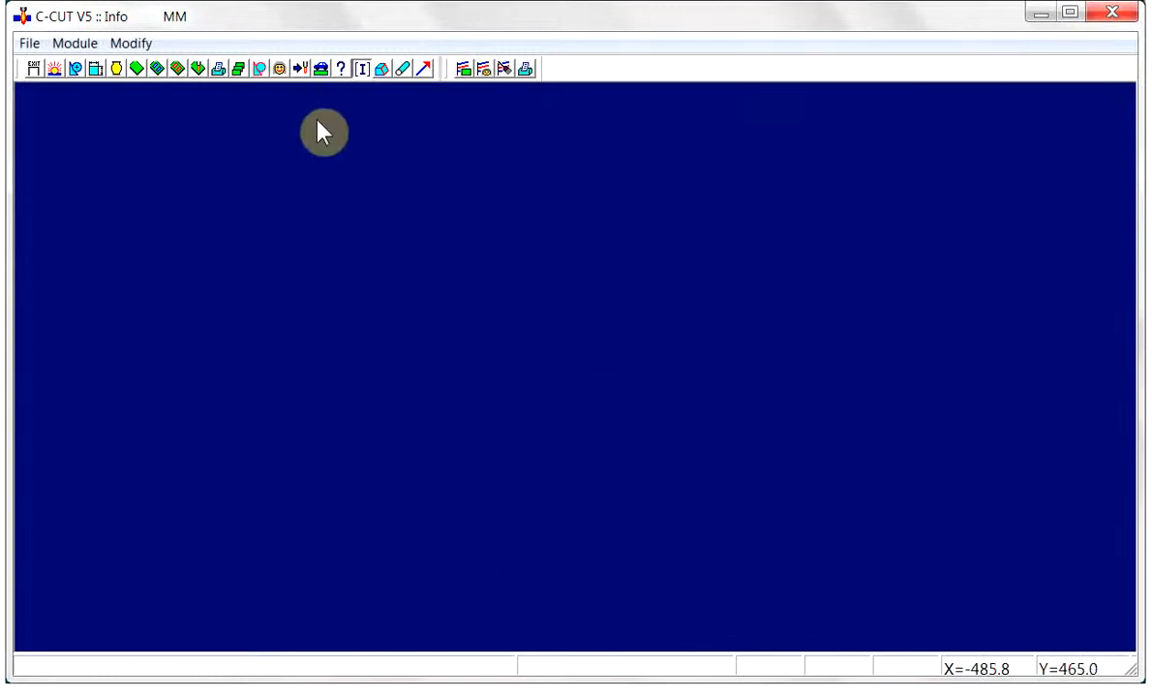
# Step: Look up the current feedrate entry among the program's order attributes and close the list
pyautogui.click(464, 74)
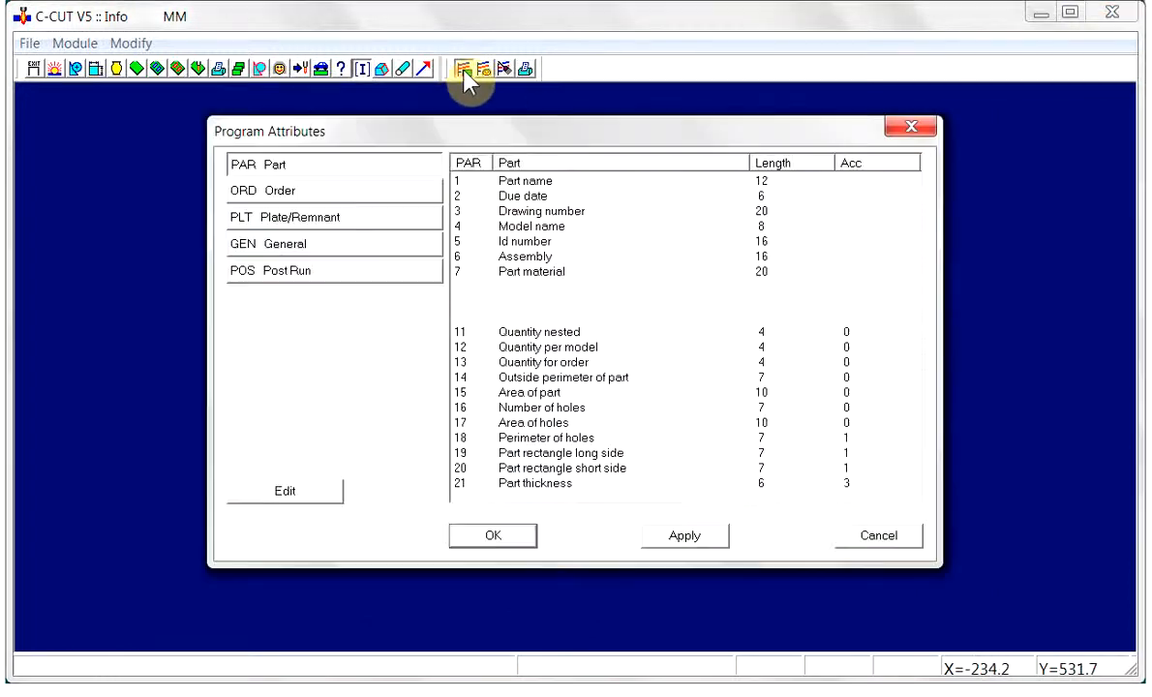
pyautogui.click(358, 193)
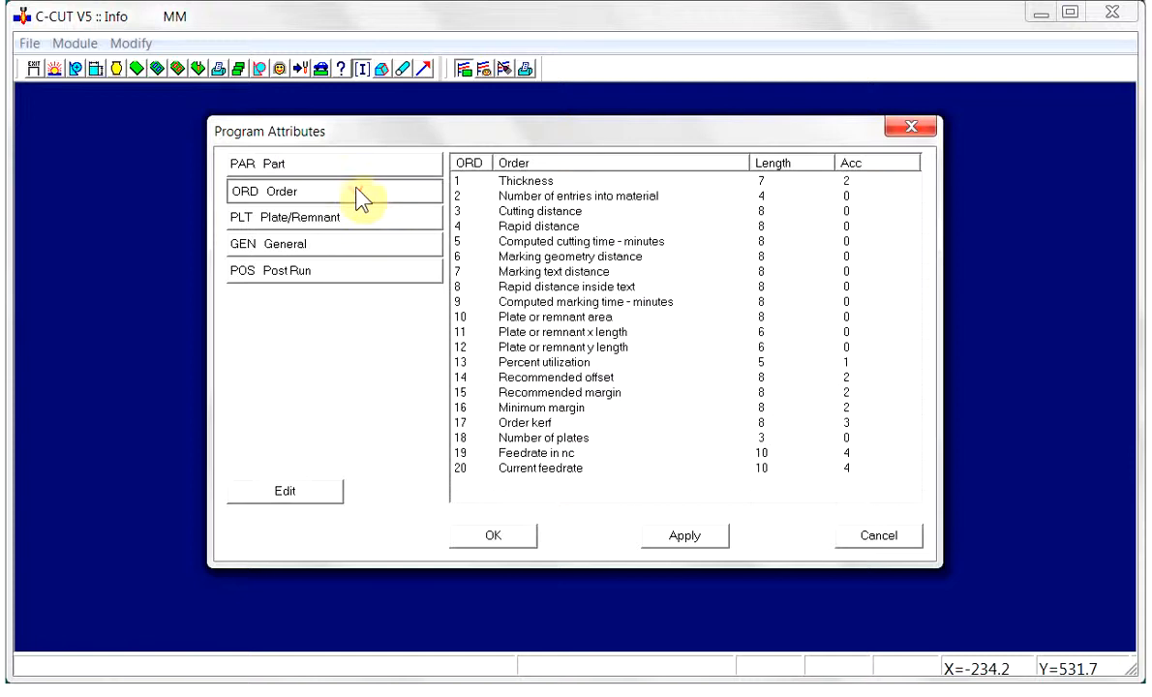
pyautogui.click(572, 480)
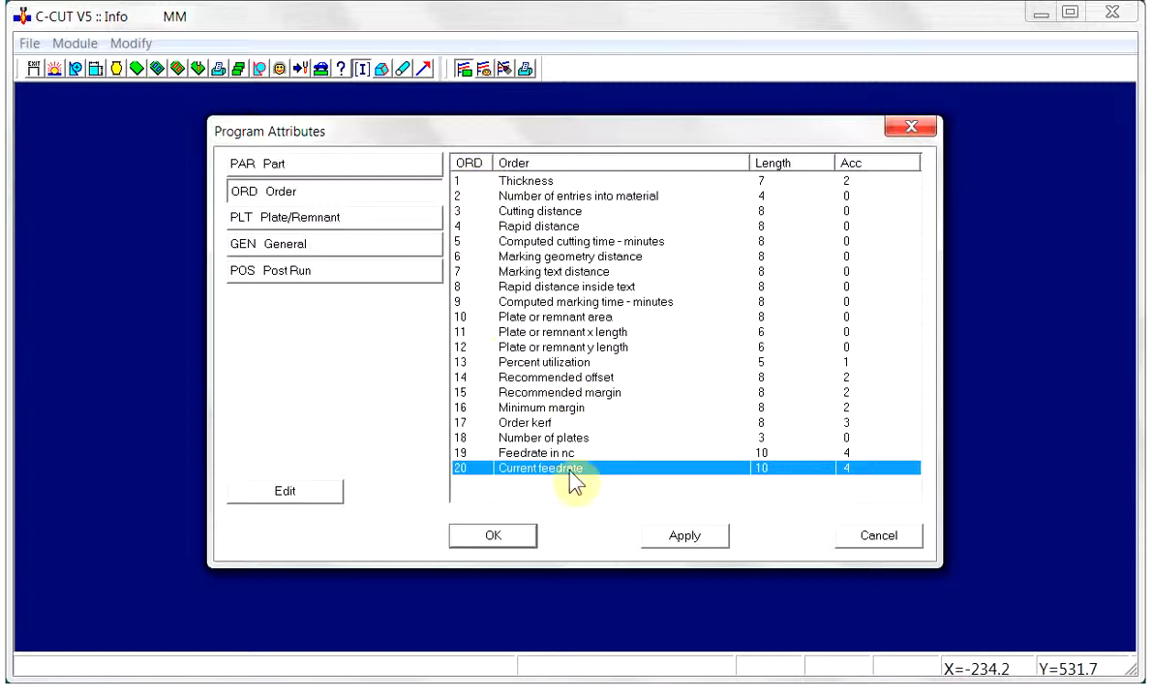
pyautogui.click(684, 534)
pyautogui.click(491, 536)
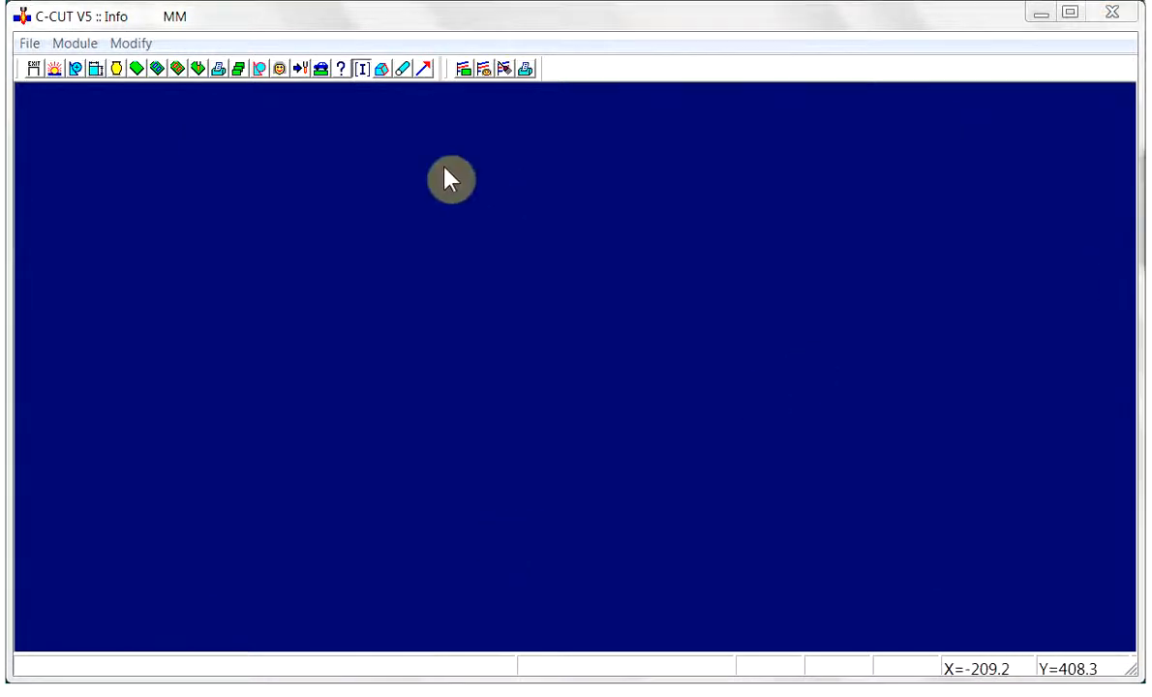
# Step: Open the before-leadout external station in the Lincoln post's group for external, internal and hole leads
pyautogui.click(302, 70)
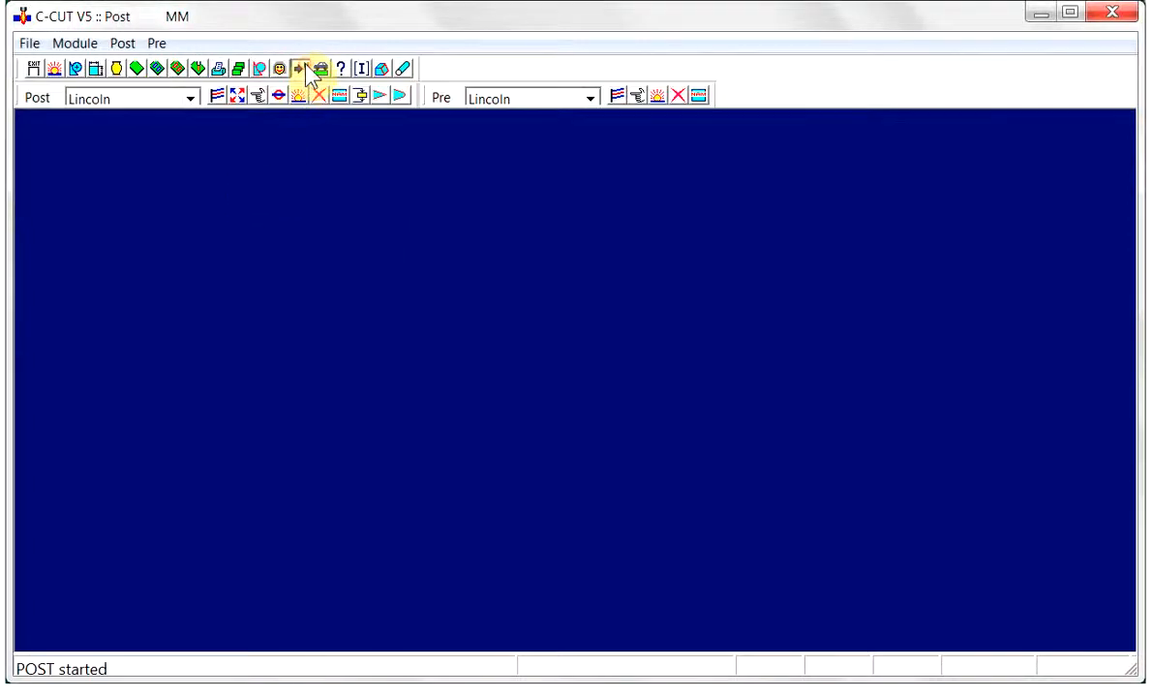
pyautogui.click(279, 97)
pyautogui.click(408, 114)
pyautogui.click(314, 148)
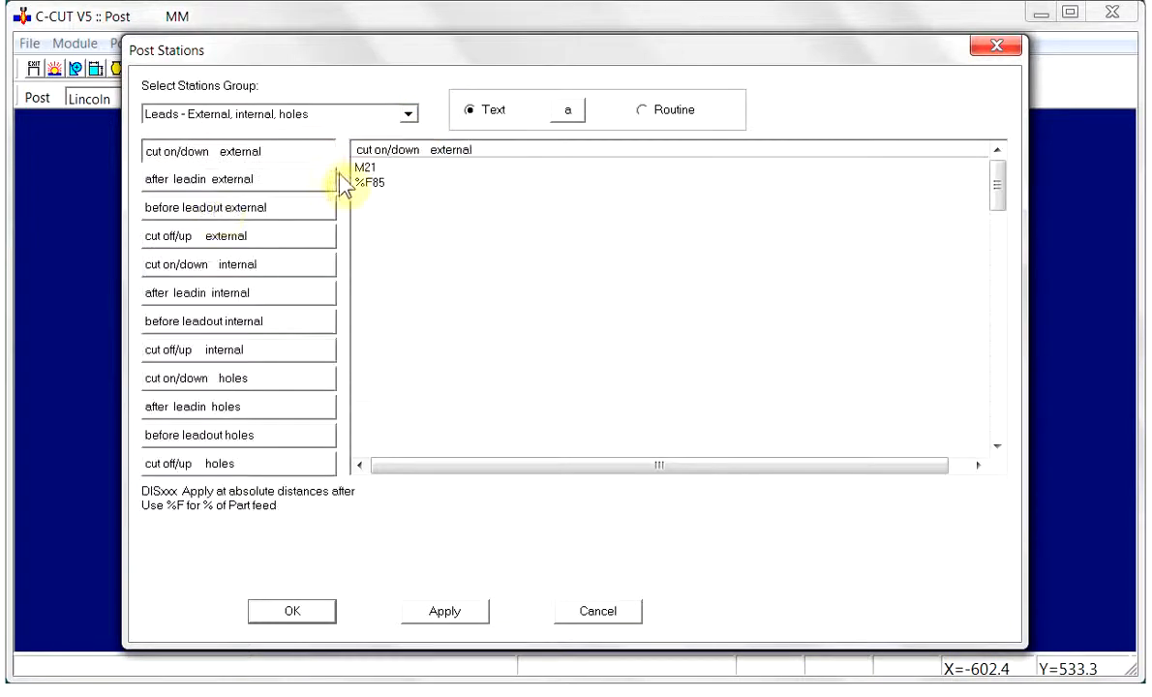
pyautogui.click(225, 211)
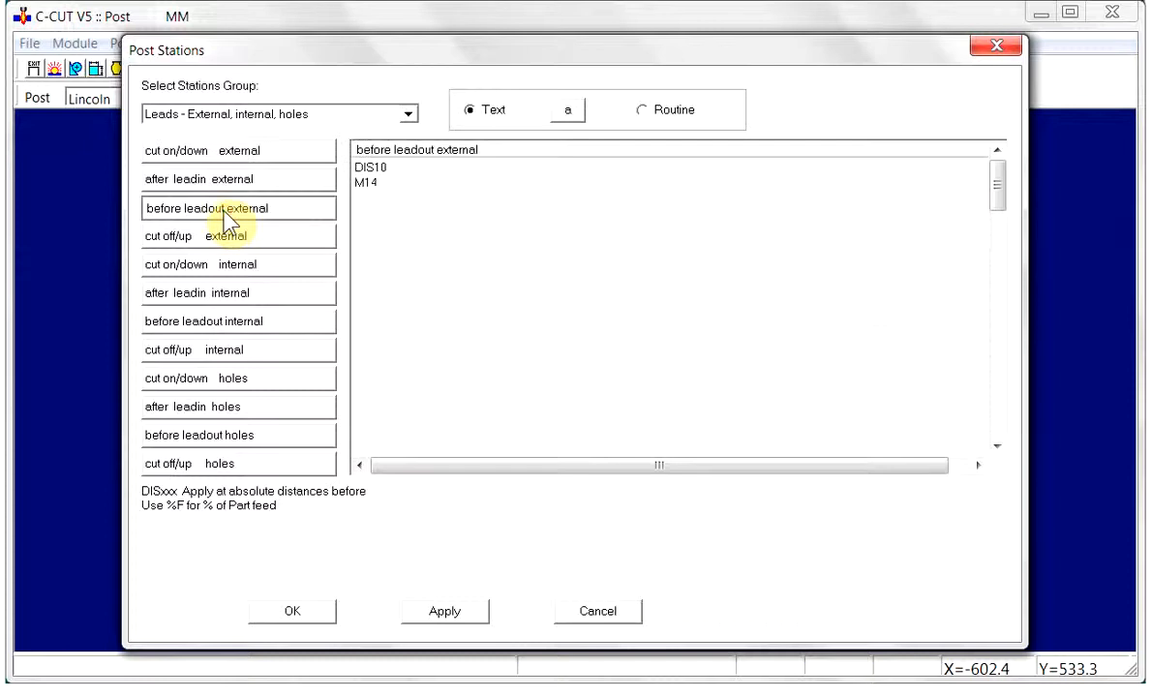
# Step: Replace the 10 in the external station's DIS line with the quarter second distance attribute, giving DIS[COM5], apply it and save the stations
pyautogui.click(387, 172)
pyautogui.click(389, 170)
pyautogui.moveTo(388, 167); pyautogui.dragTo(380, 168)
pyautogui.click(571, 112)
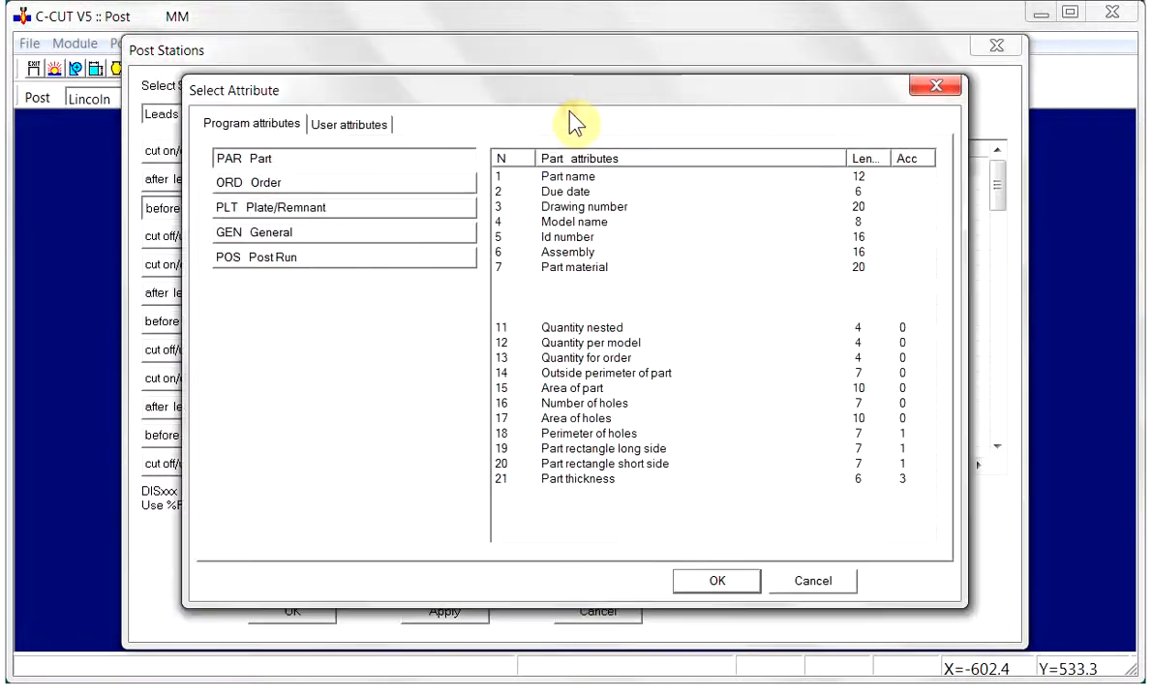
pyautogui.click(345, 126)
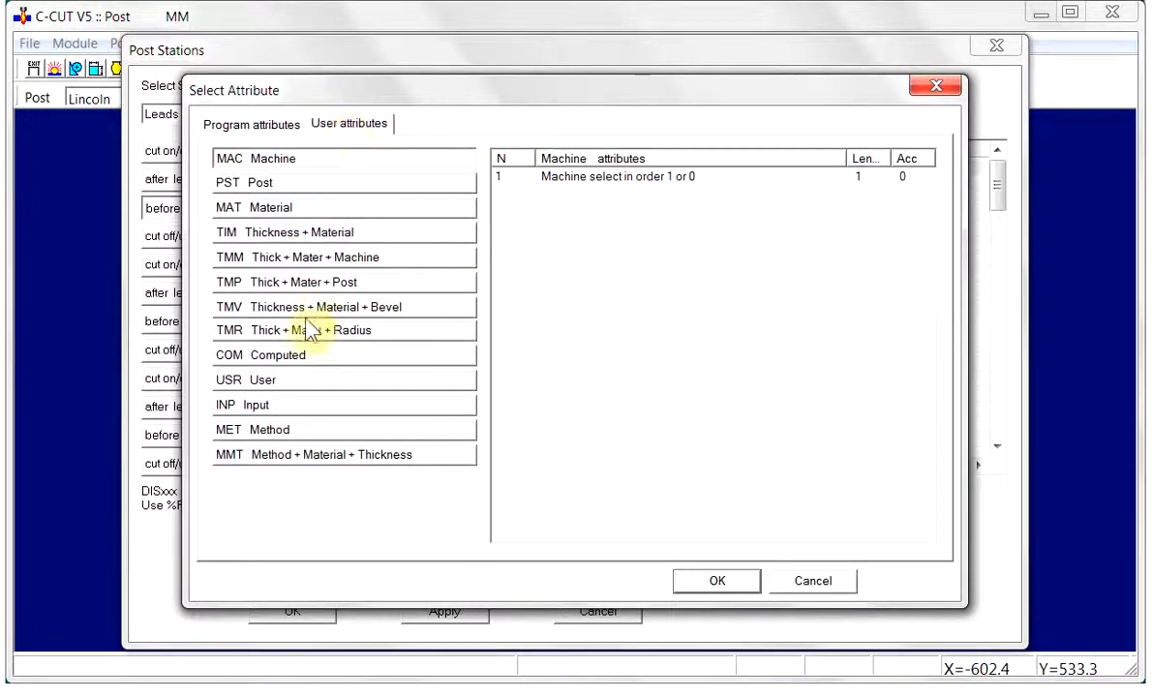
pyautogui.click(296, 358)
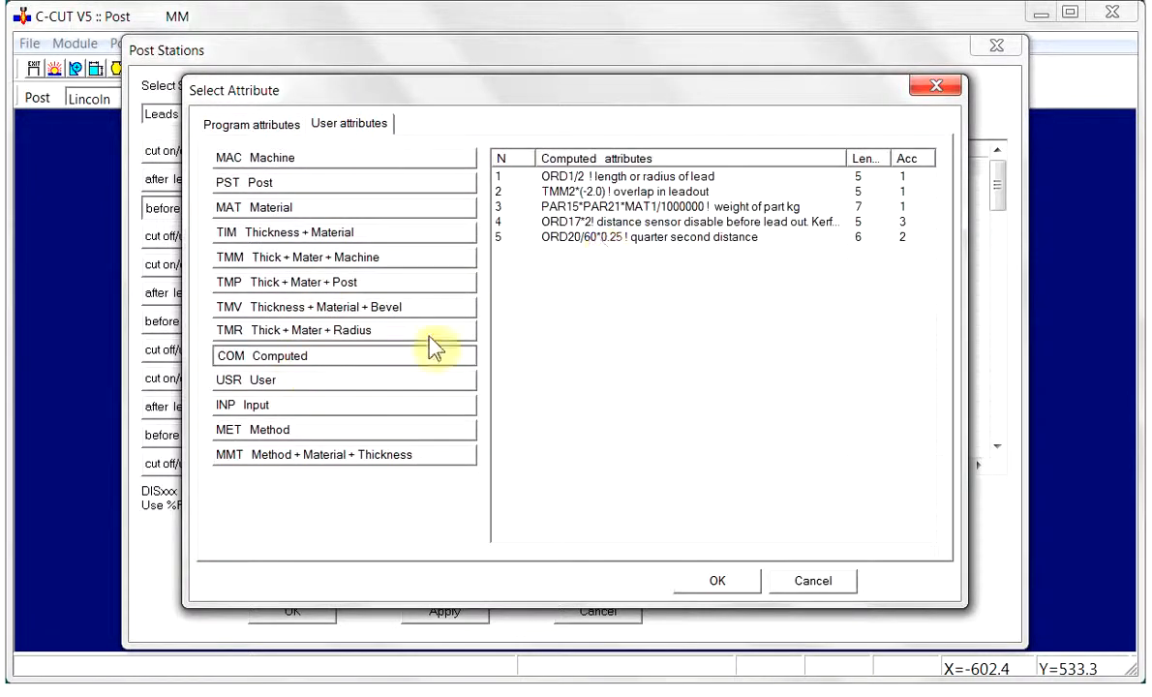
pyautogui.click(608, 240)
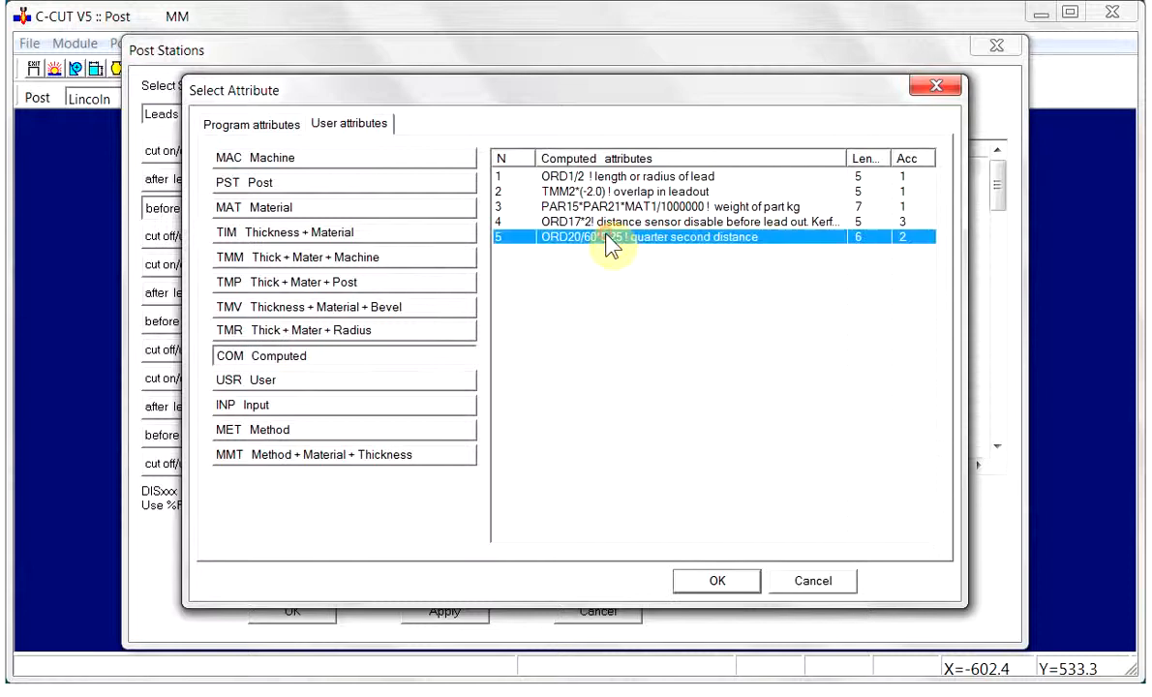
pyautogui.click(718, 581)
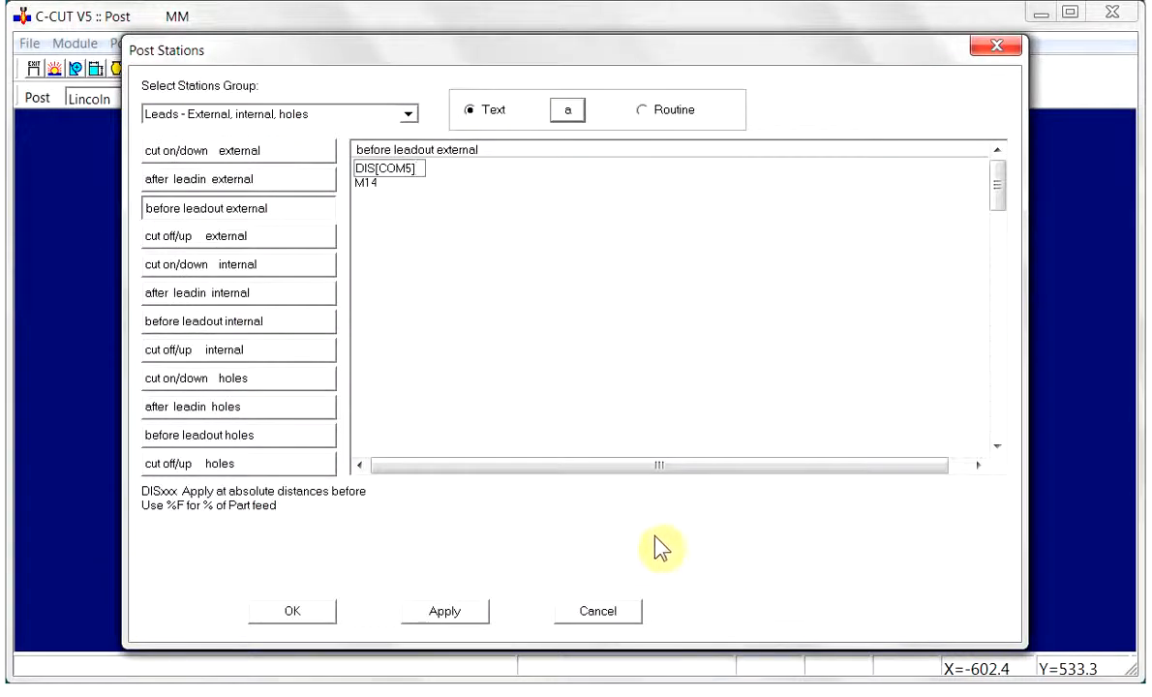
pyautogui.click(446, 612)
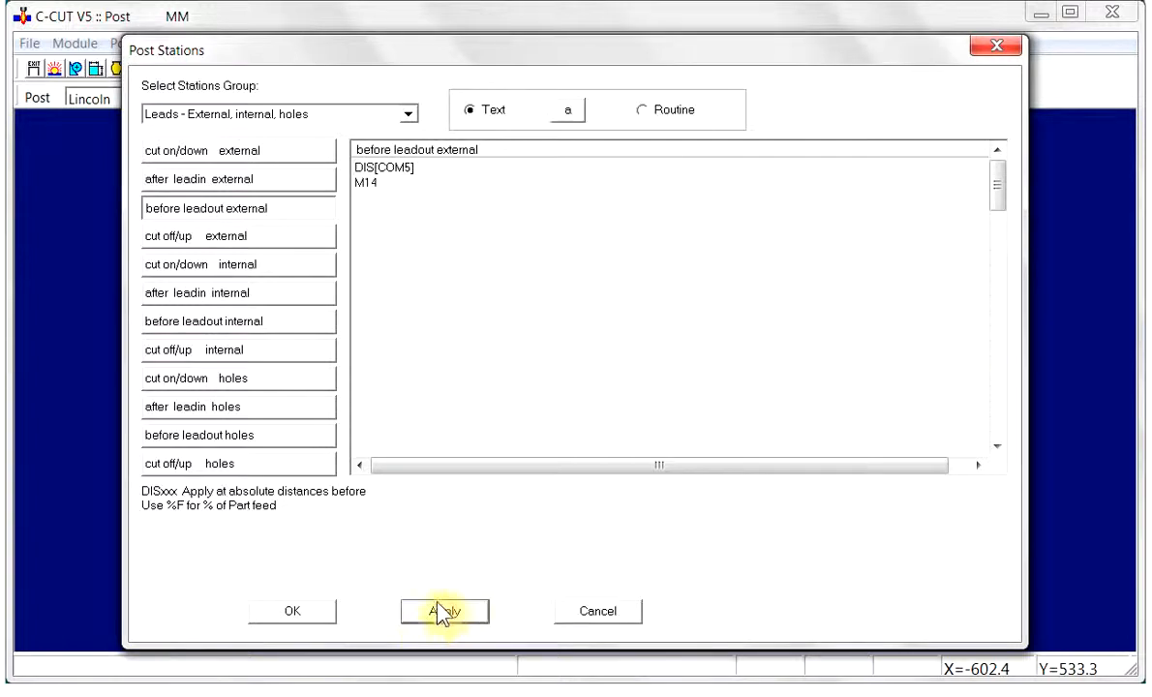
pyautogui.click(303, 612)
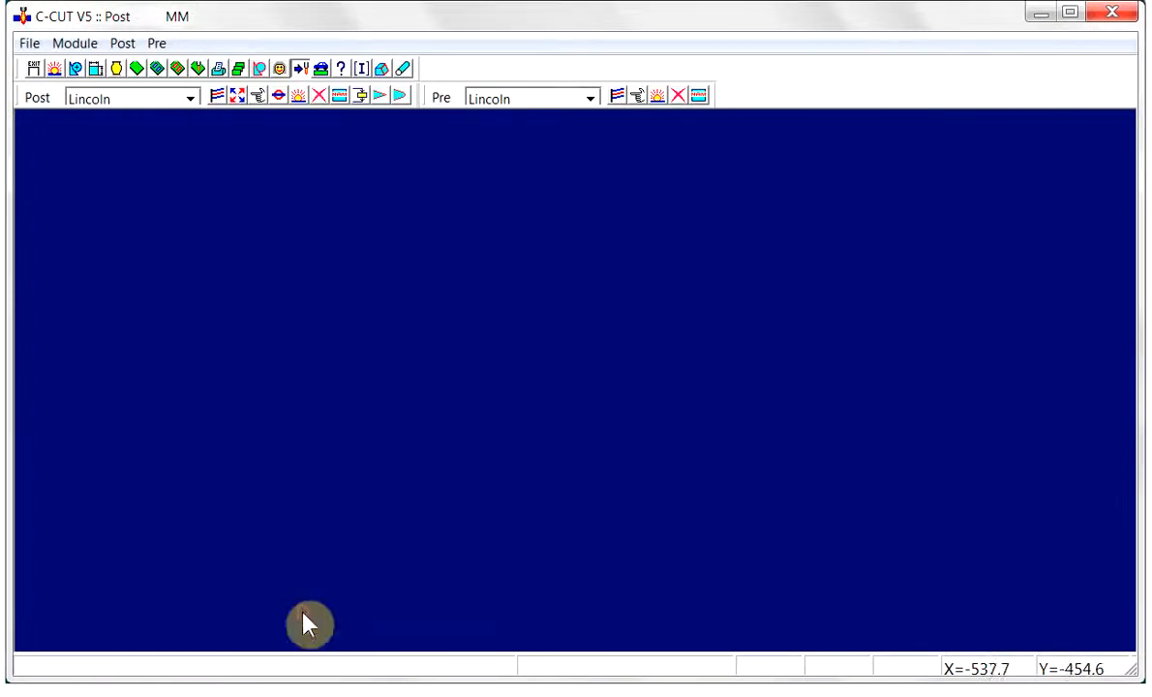
# Step: Change DIS10 to DIS[COM5] in the before-leadout internal station using the quarter second distance attribute, apply it and save the stations
pyautogui.click(280, 96)
pyautogui.click(407, 113)
pyautogui.click(291, 148)
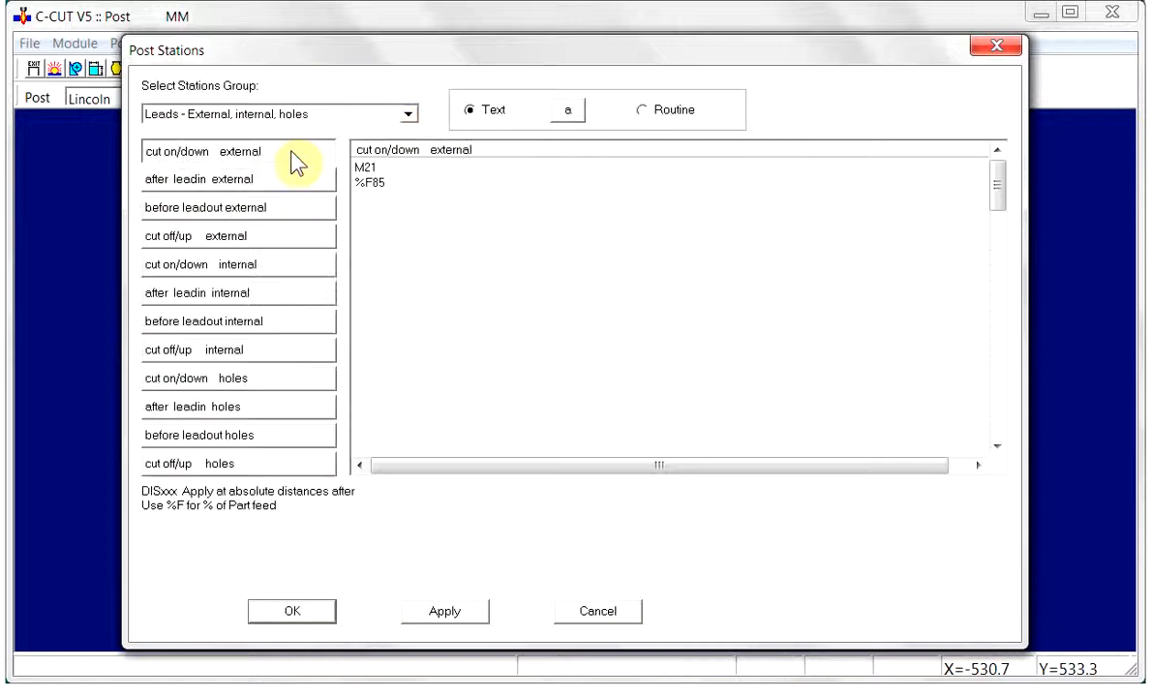
pyautogui.click(253, 325)
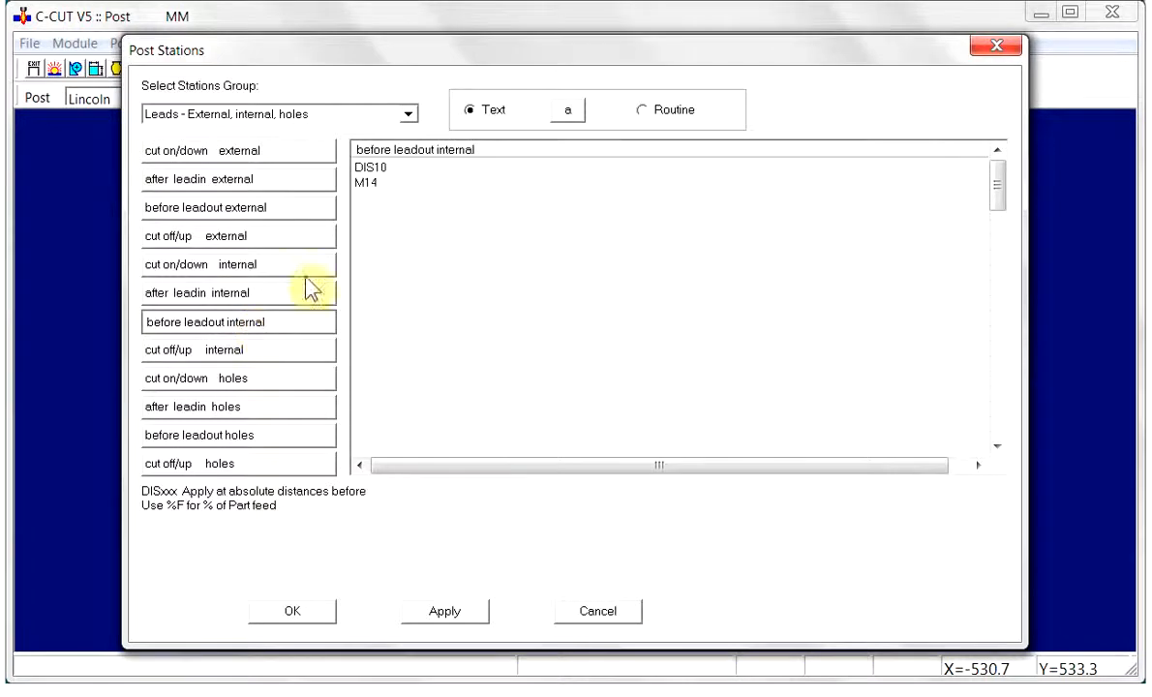
pyautogui.click(391, 169)
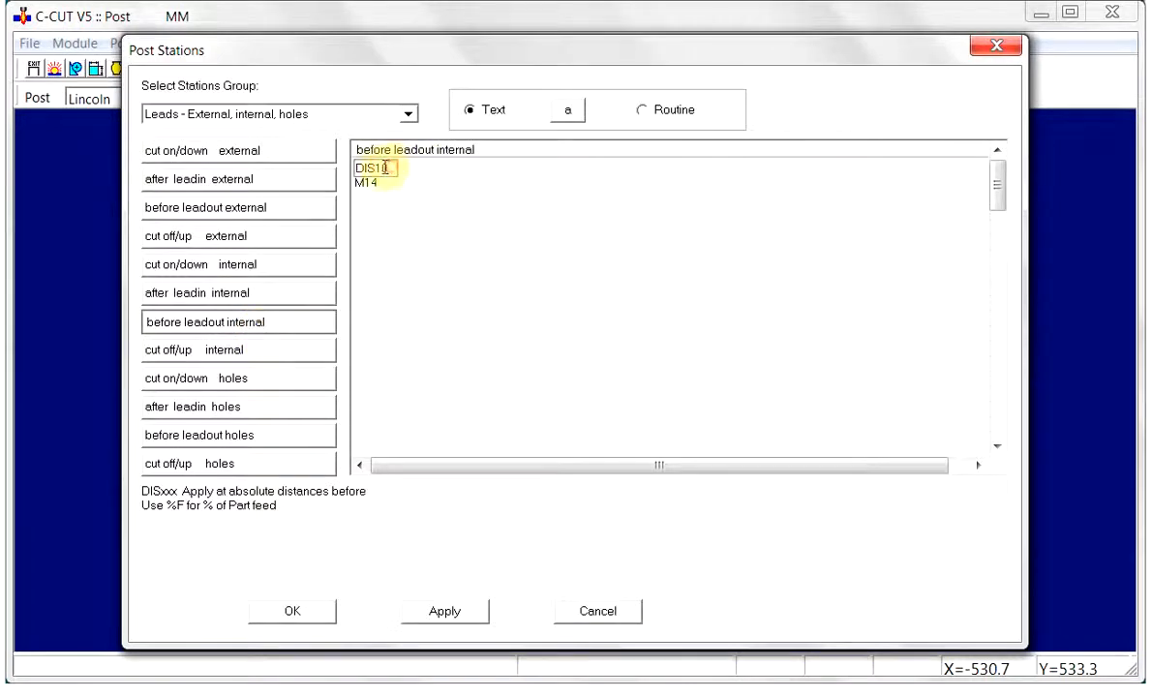
pyautogui.press('BackSpace')
pyautogui.click(568, 109)
pyautogui.click(347, 124)
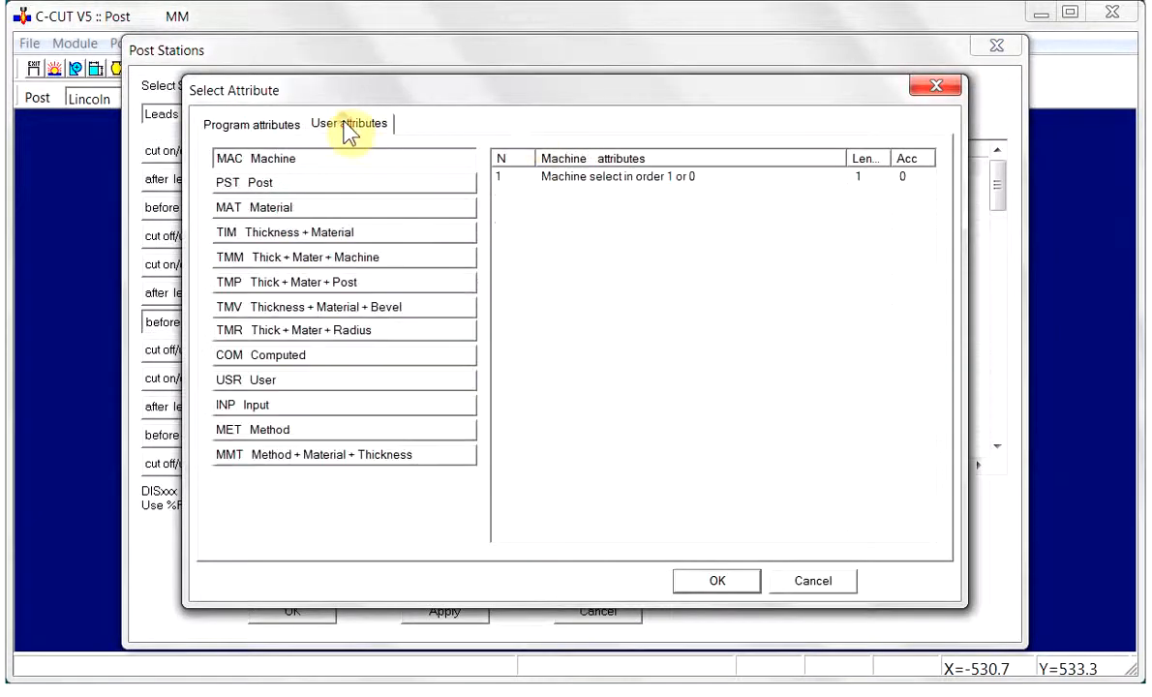
pyautogui.click(261, 358)
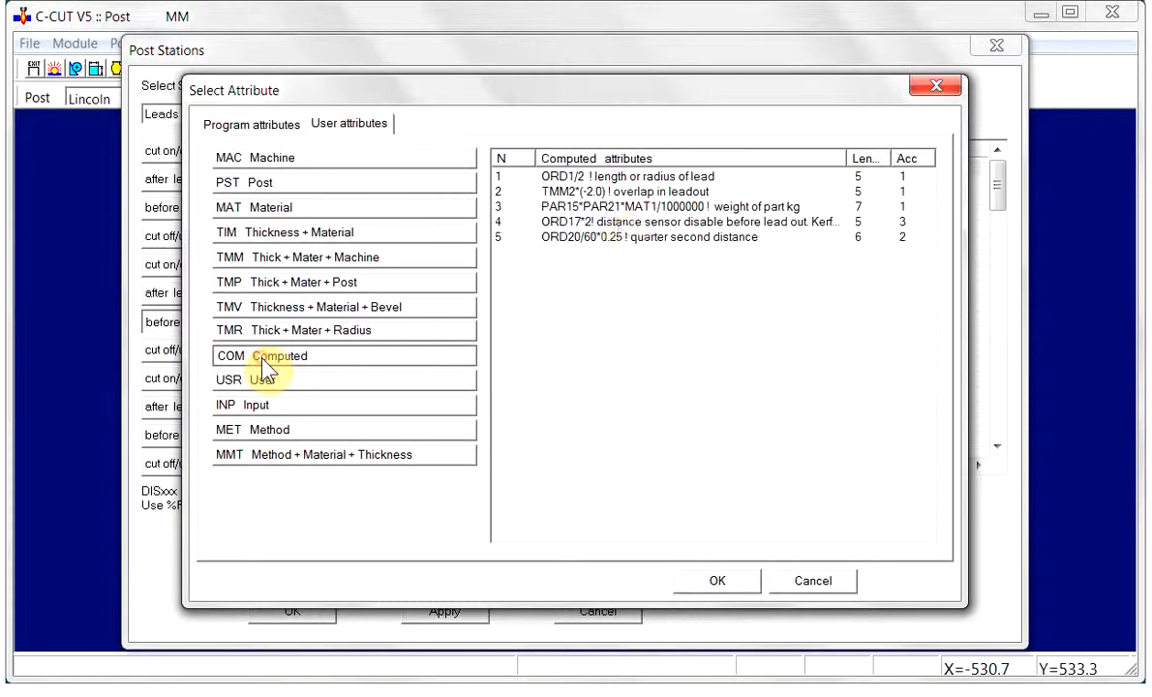
pyautogui.click(613, 238)
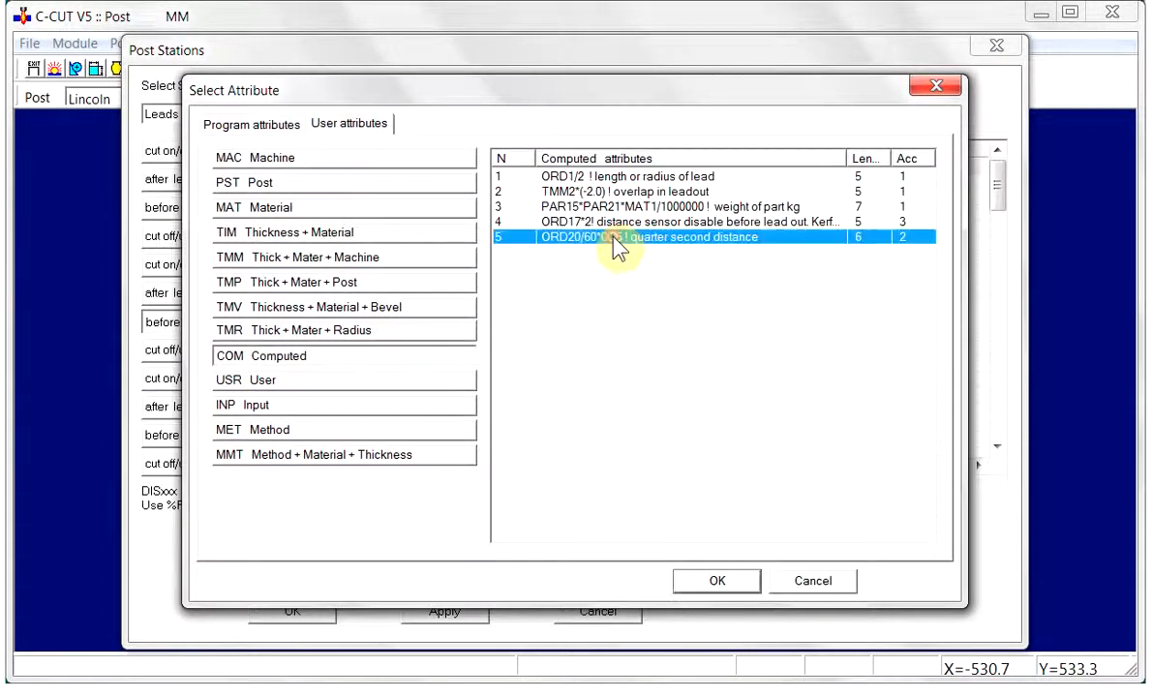
pyautogui.click(717, 583)
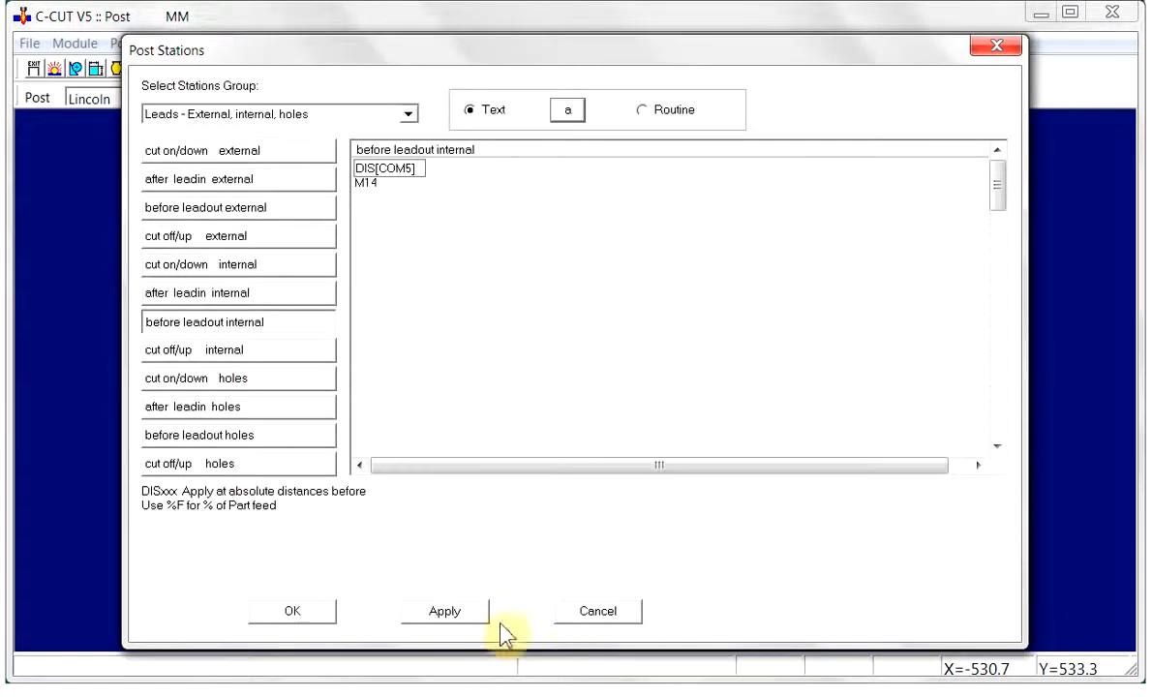
pyautogui.click(435, 610)
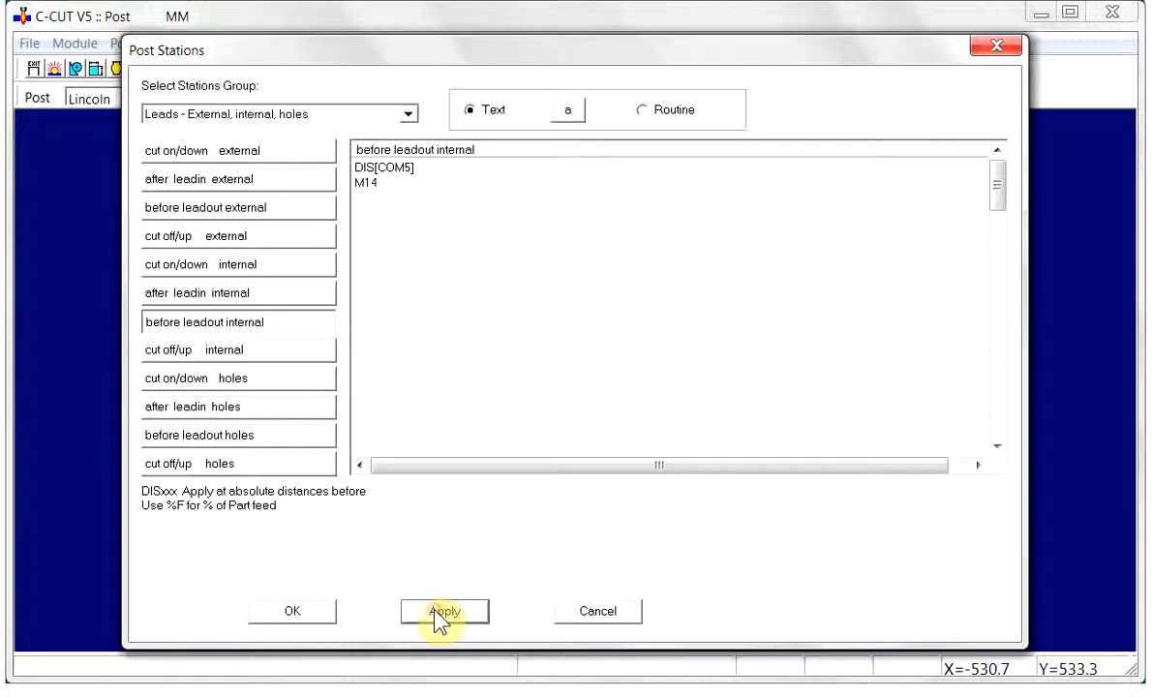
pyautogui.click(300, 617)
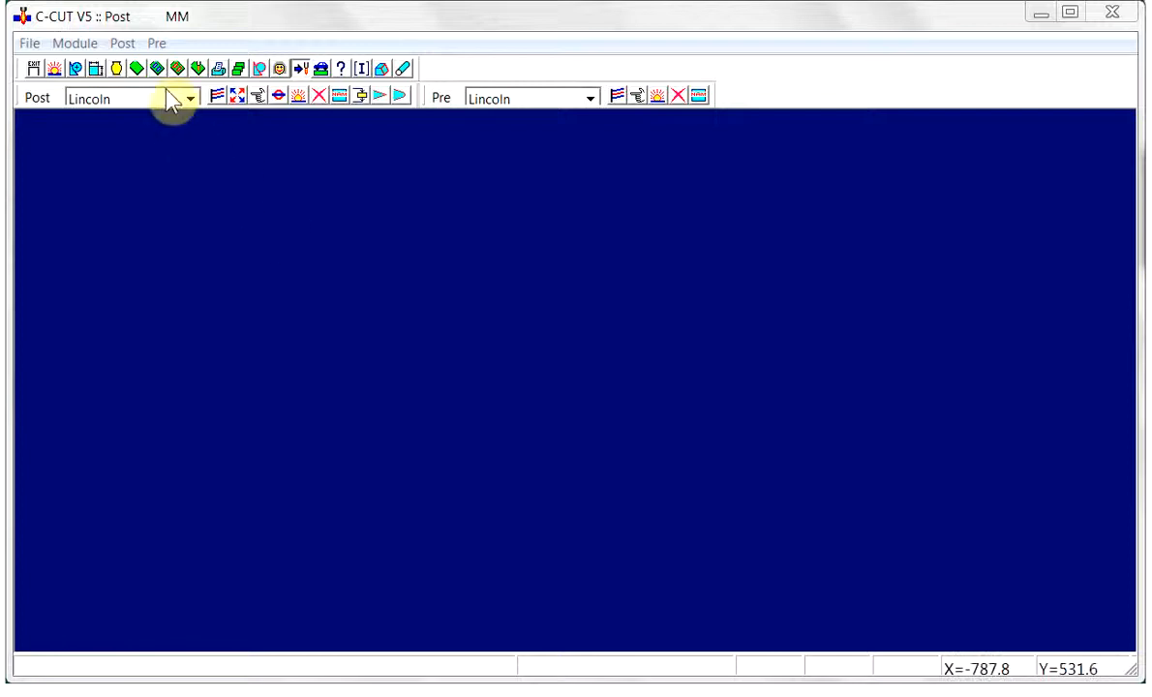
# Step: Switch to the NC module, generate the NC code for order 101 with the Lincoln post and enlarge the upper part's rectangular hole
pyautogui.click(198, 68)
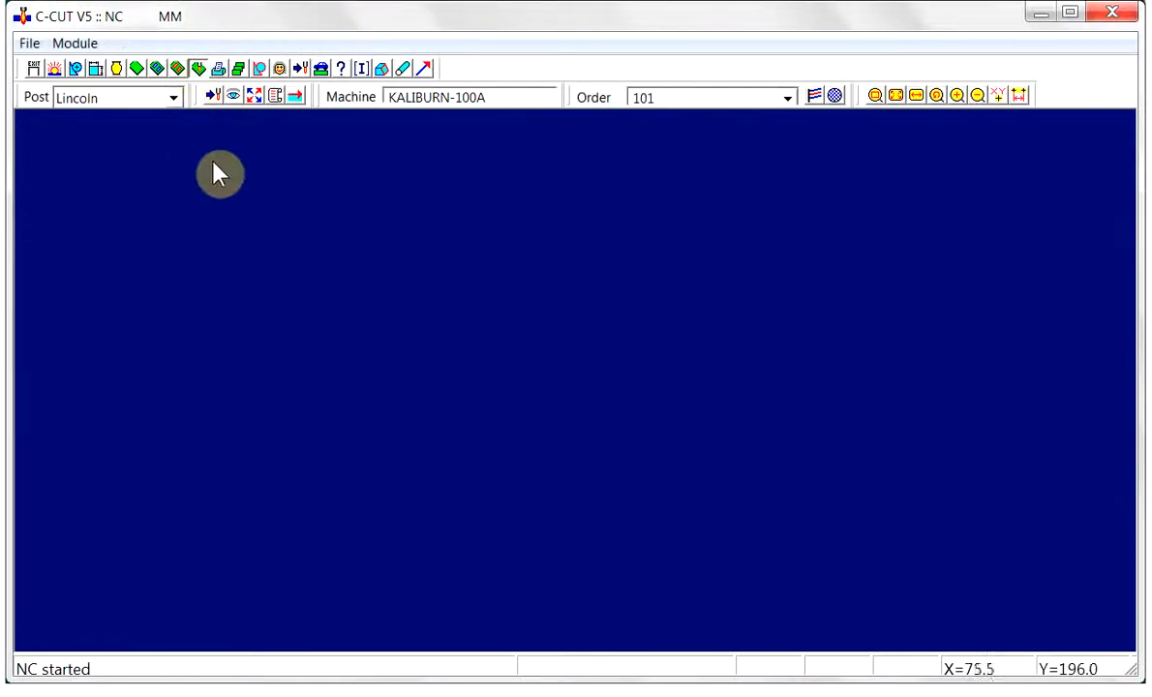
pyautogui.click(275, 95)
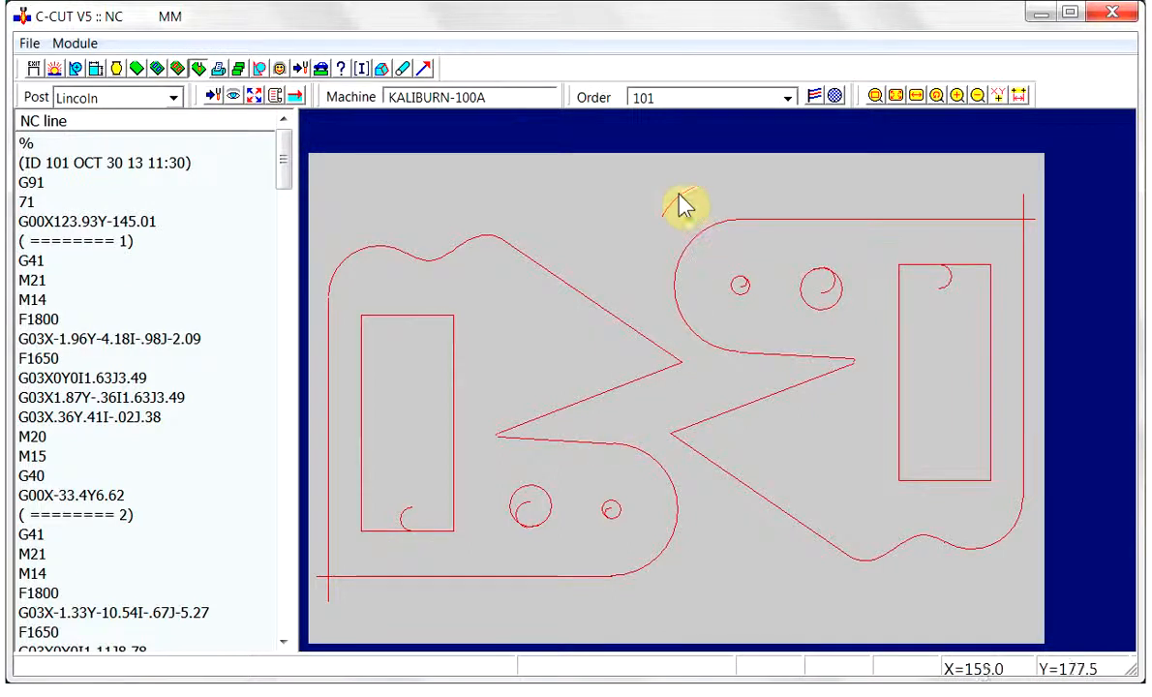
pyautogui.click(874, 95)
pyautogui.moveTo(888, 254); pyautogui.dragTo(1004, 512)
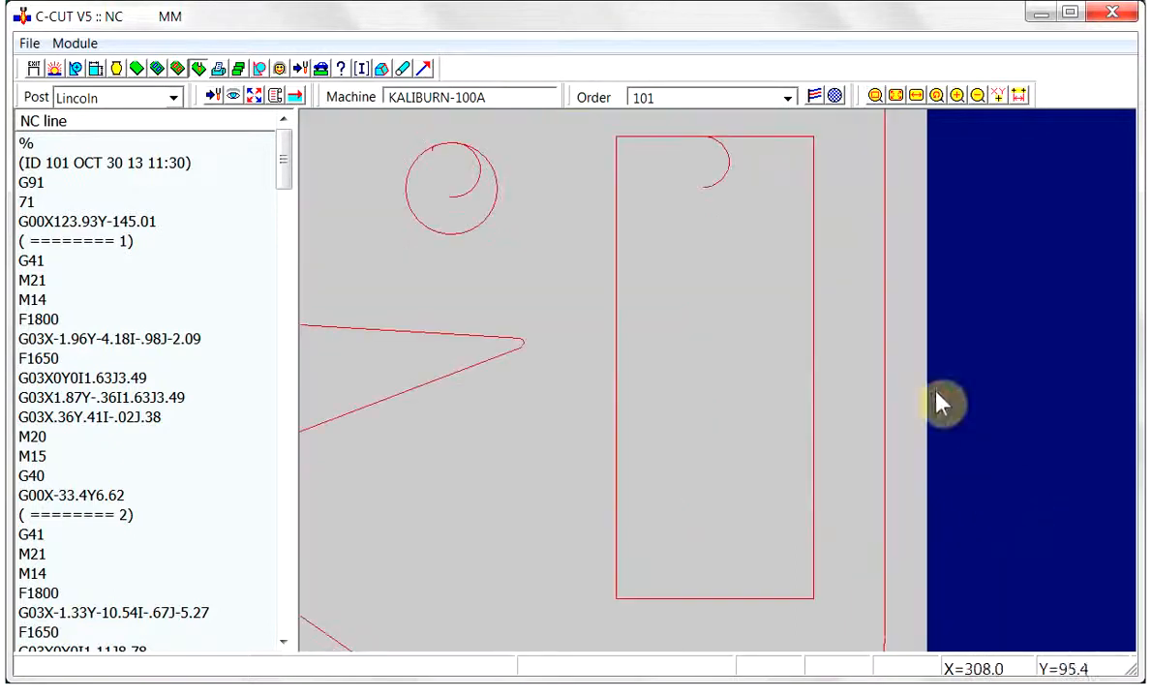
# Step: Trace the rectangular hole's last cutting moves against the NC lines to examine where M14 is placed before the cut ends
pyautogui.click(815, 241)
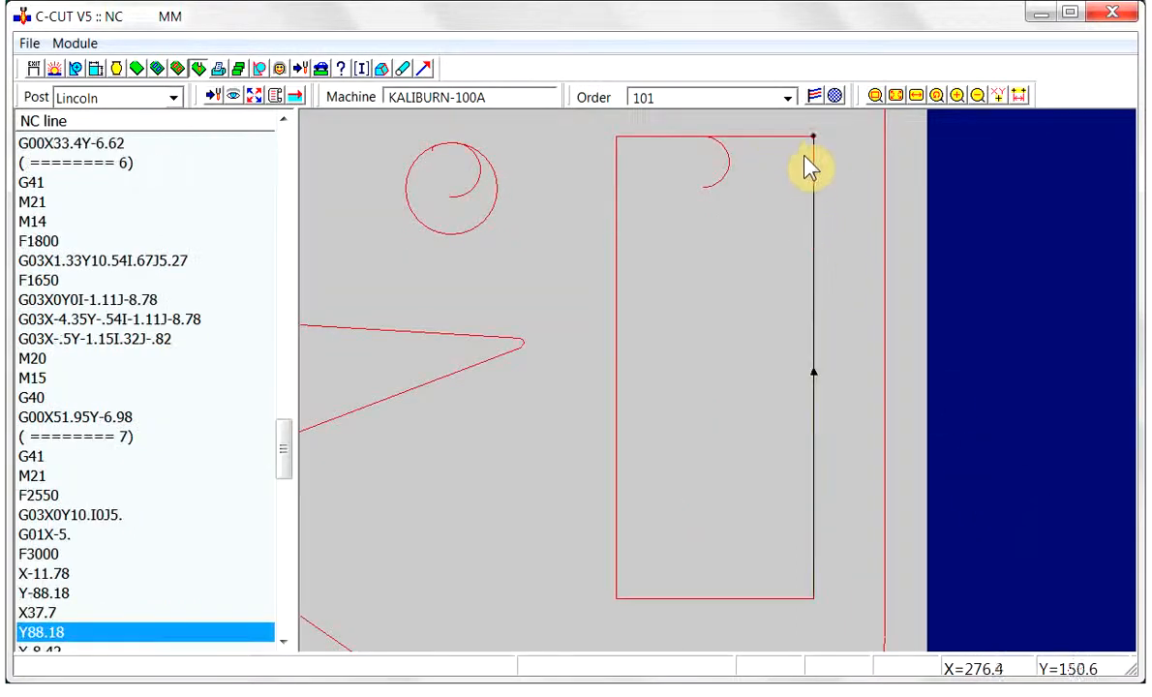
pyautogui.click(800, 138)
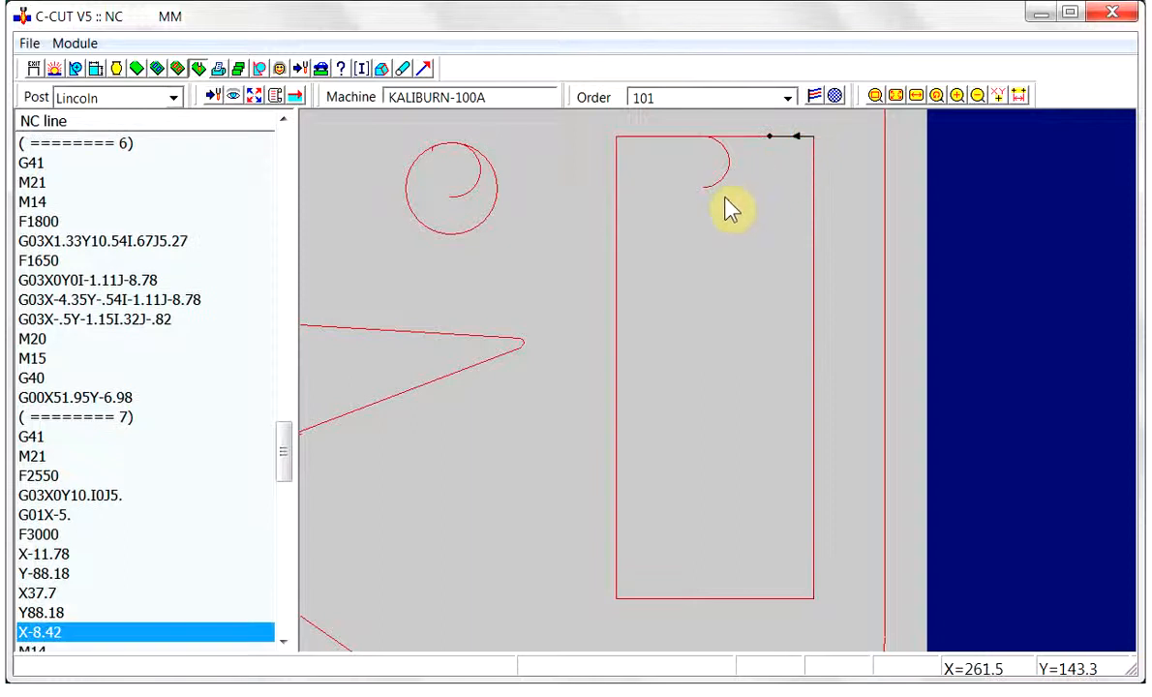
pyautogui.moveTo(283, 466); pyautogui.dragTo(283, 501)
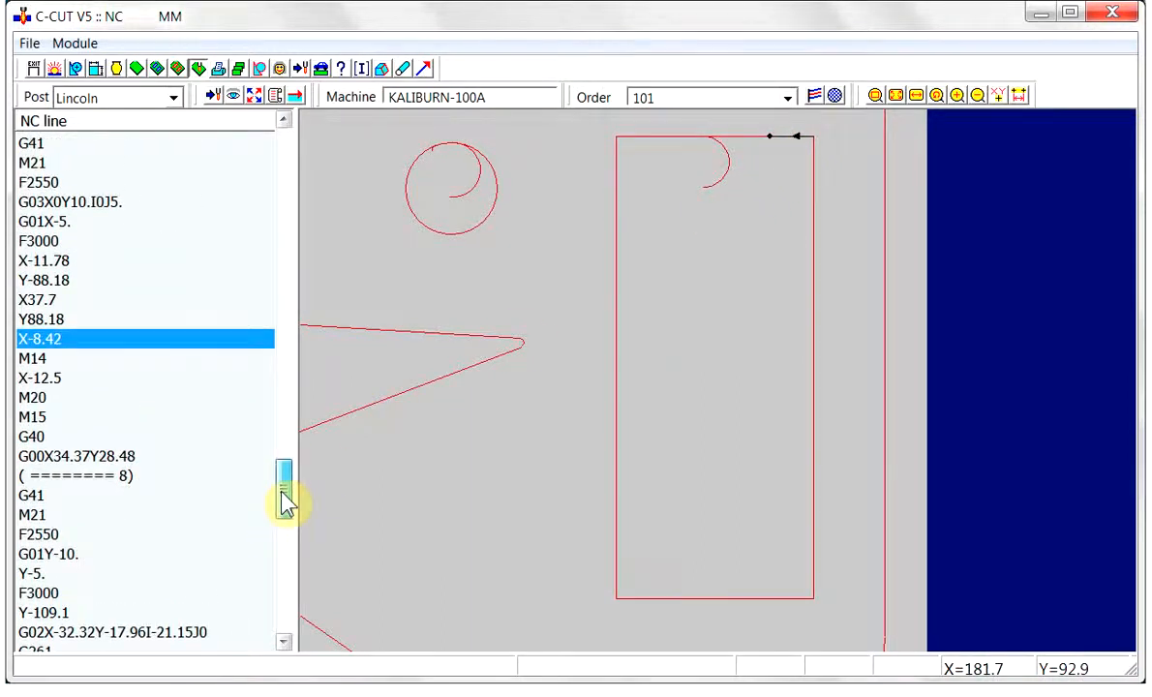
pyautogui.click(60, 379)
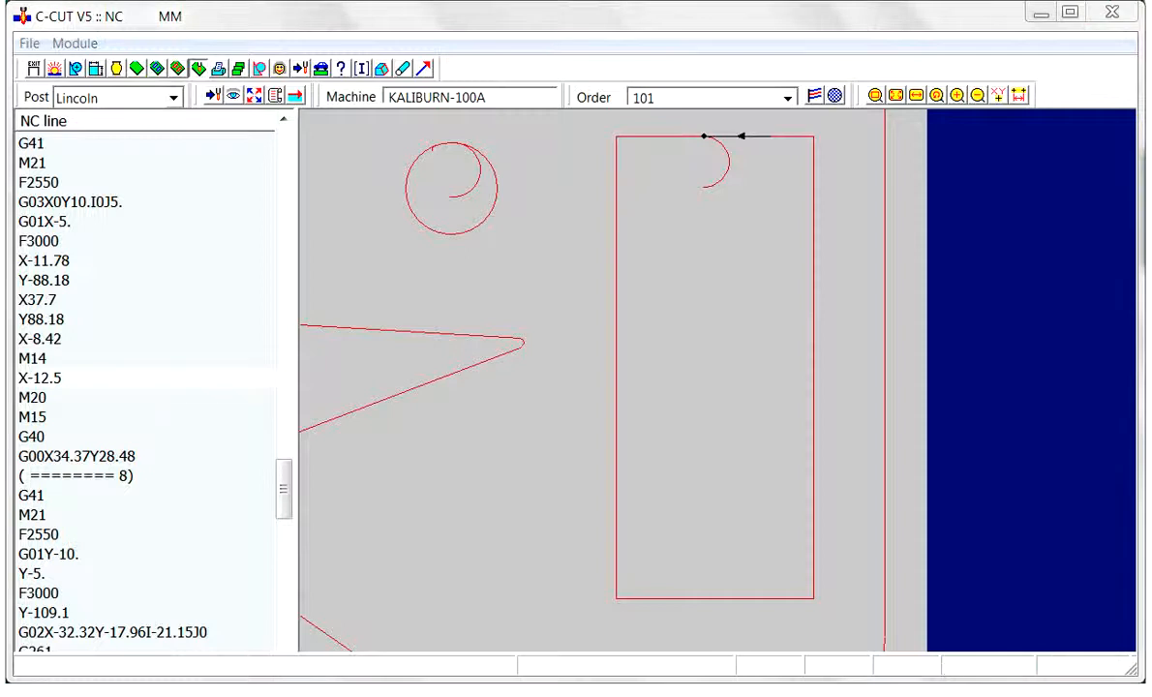
# Step: Return to the Post module, open the corner cutting settings and set the angle to 85 in the first row of both corner types
pyautogui.click(300, 69)
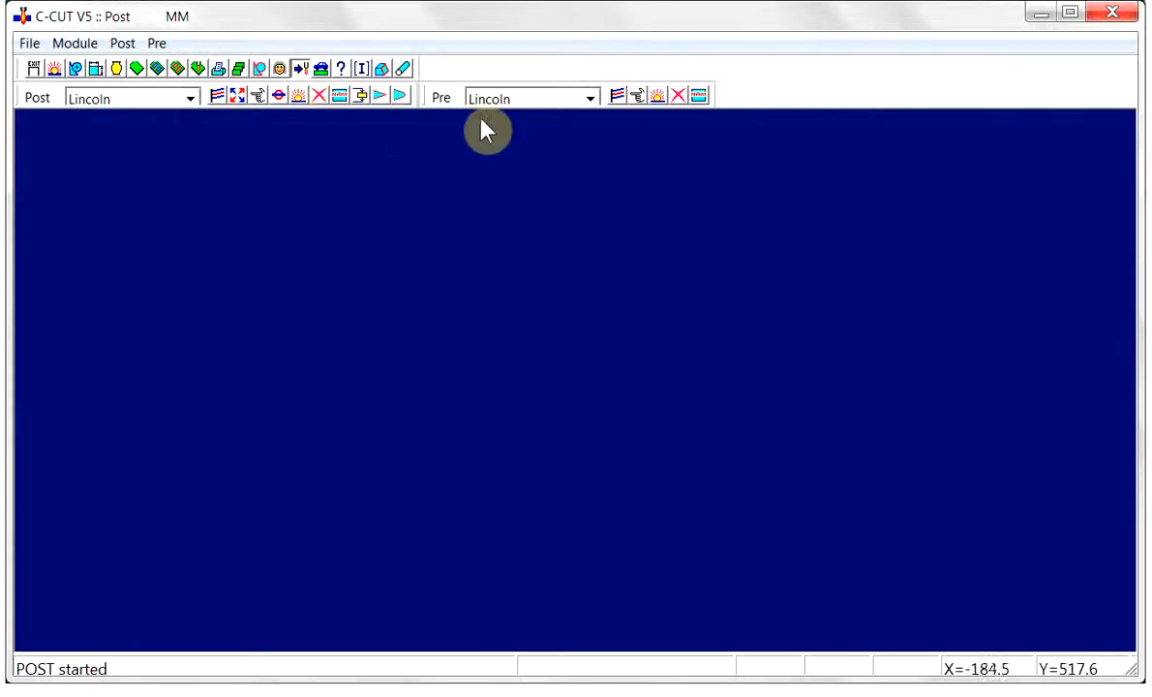
pyautogui.click(380, 95)
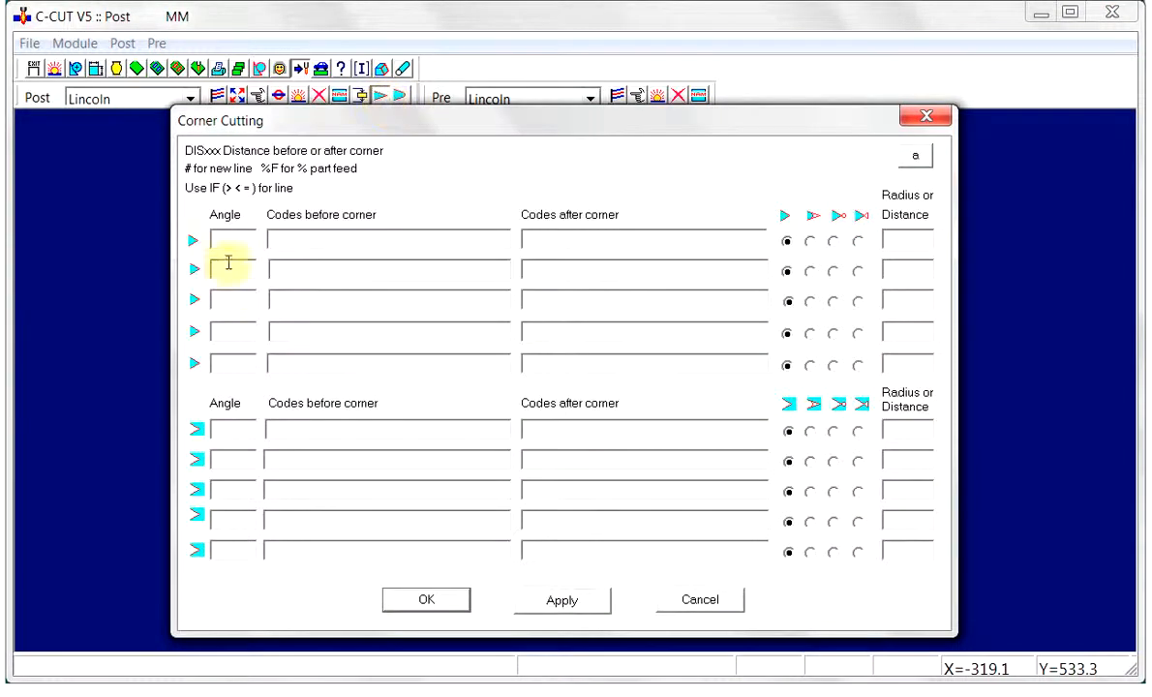
pyautogui.write('85')
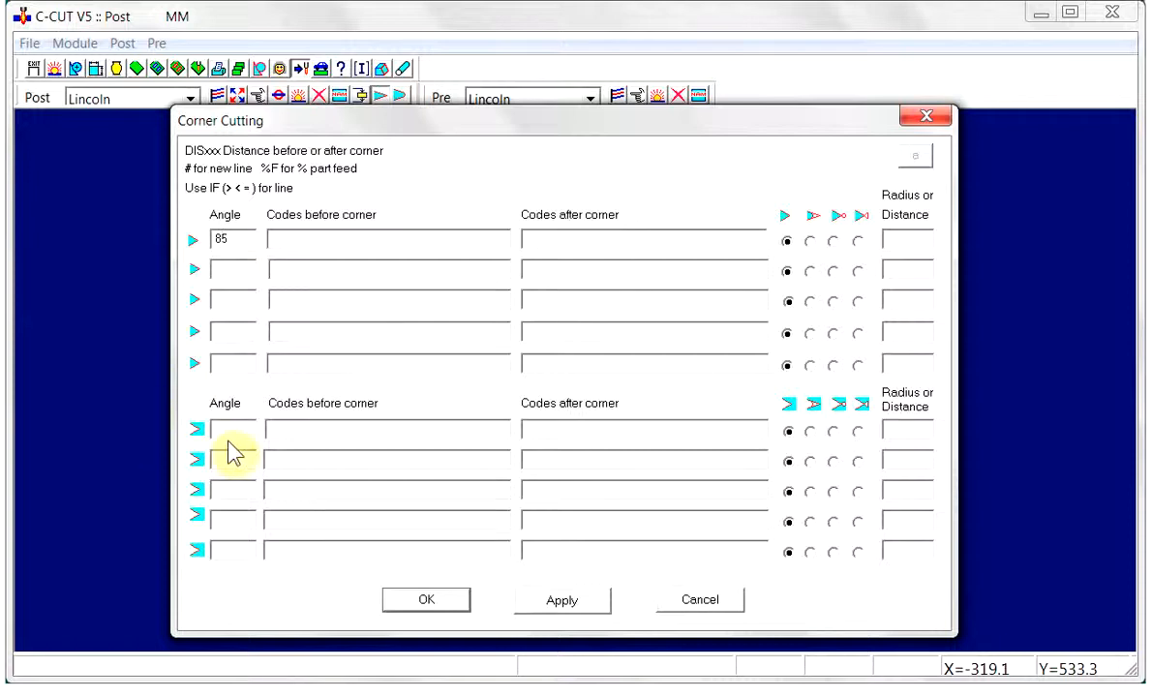
pyautogui.write('85')
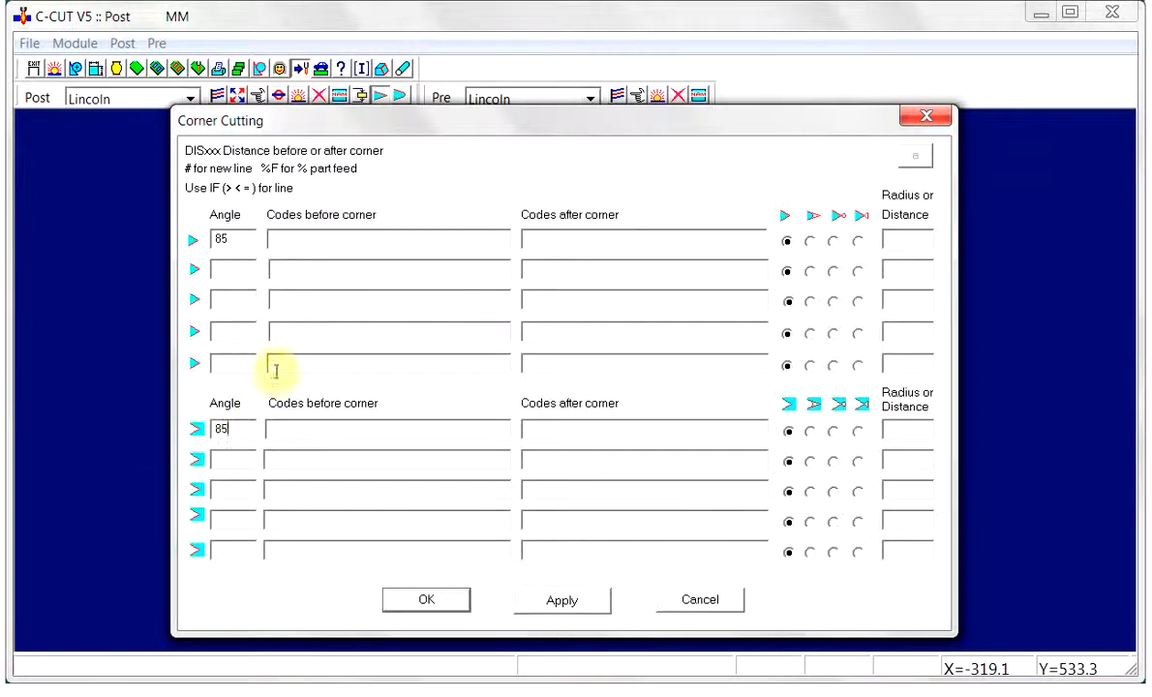
# Step: Enter DIS5#M14 as the codes before corner in the first outside-corner row and copy it to the first inside-corner row
pyautogui.click(278, 238)
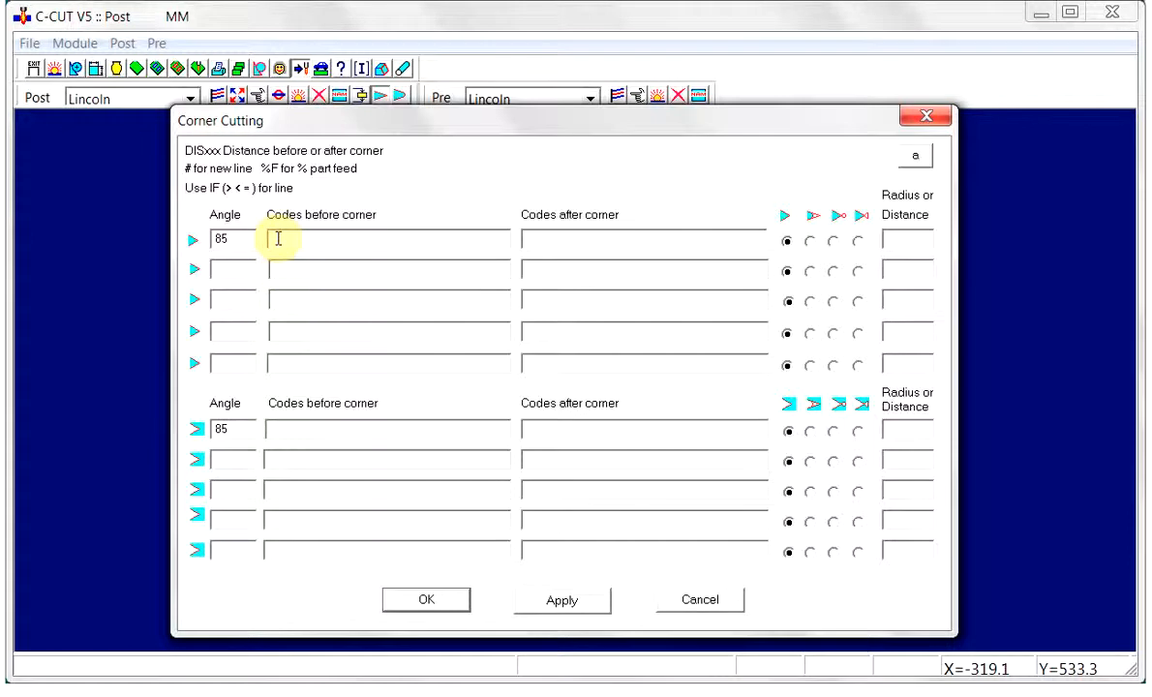
pyautogui.write('DIS5#M14')
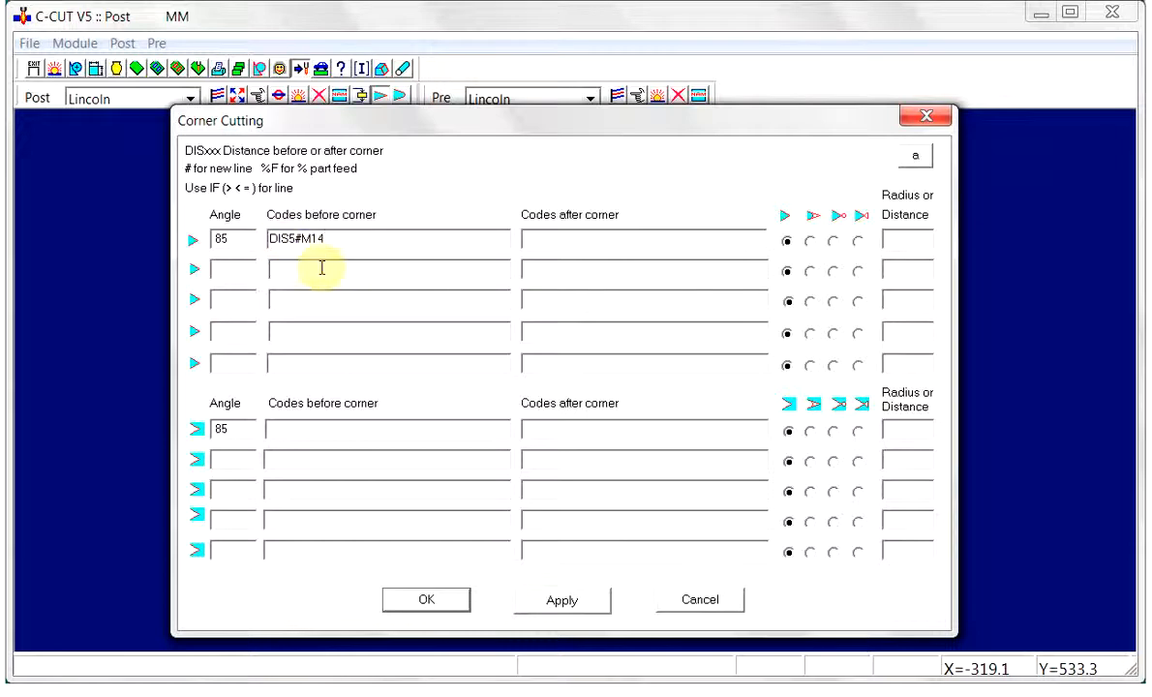
pyautogui.moveTo(342, 239); pyautogui.dragTo(267, 240)
pyautogui.rightClick(297, 239)
pyautogui.click(329, 301)
pyautogui.click(275, 429)
pyautogui.rightClick(275, 430)
pyautogui.click(327, 515)
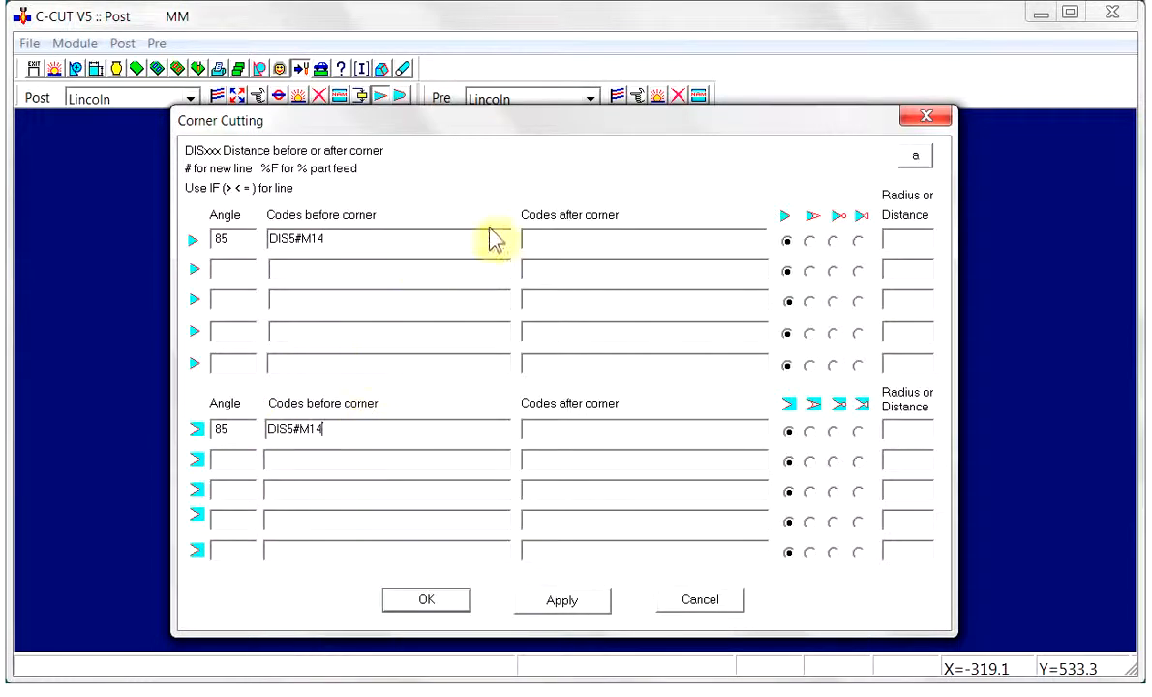
# Step: Reuse the copied code as the first outside-corner row's codes after corner and change it to DIS3#M15
pyautogui.click(533, 242)
pyautogui.rightClick(534, 242)
pyautogui.click(587, 331)
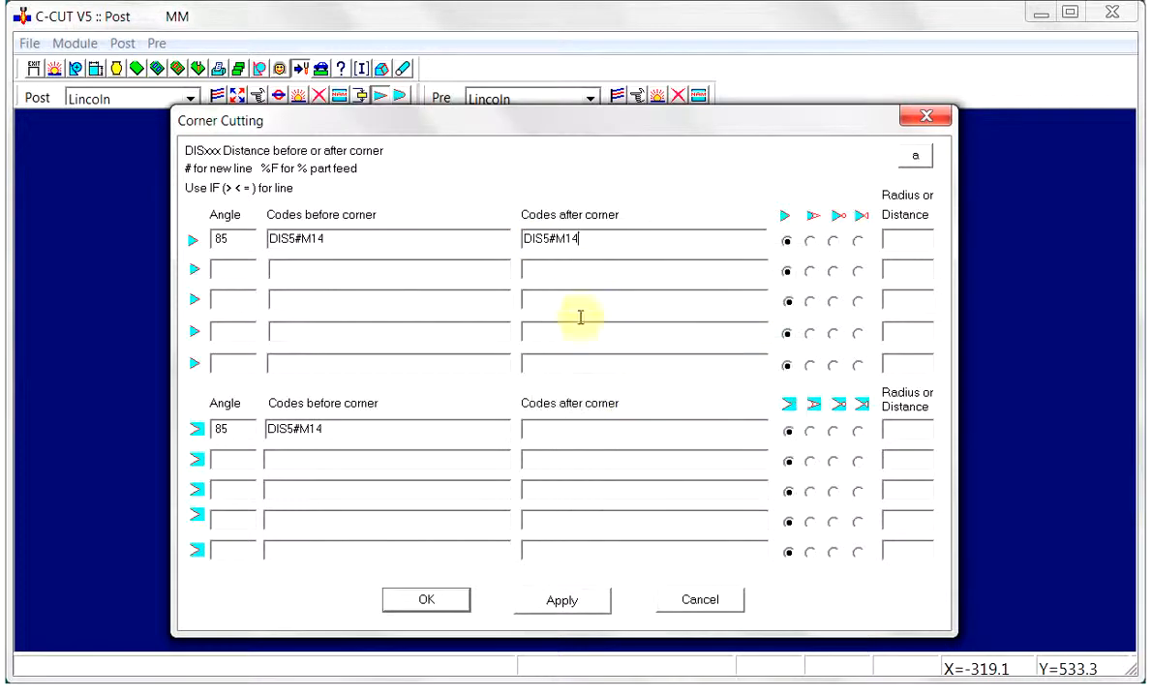
pyautogui.moveTo(544, 242); pyautogui.dragTo(549, 241)
pyautogui.write('3')
pyautogui.moveTo(572, 242); pyautogui.dragTo(586, 239)
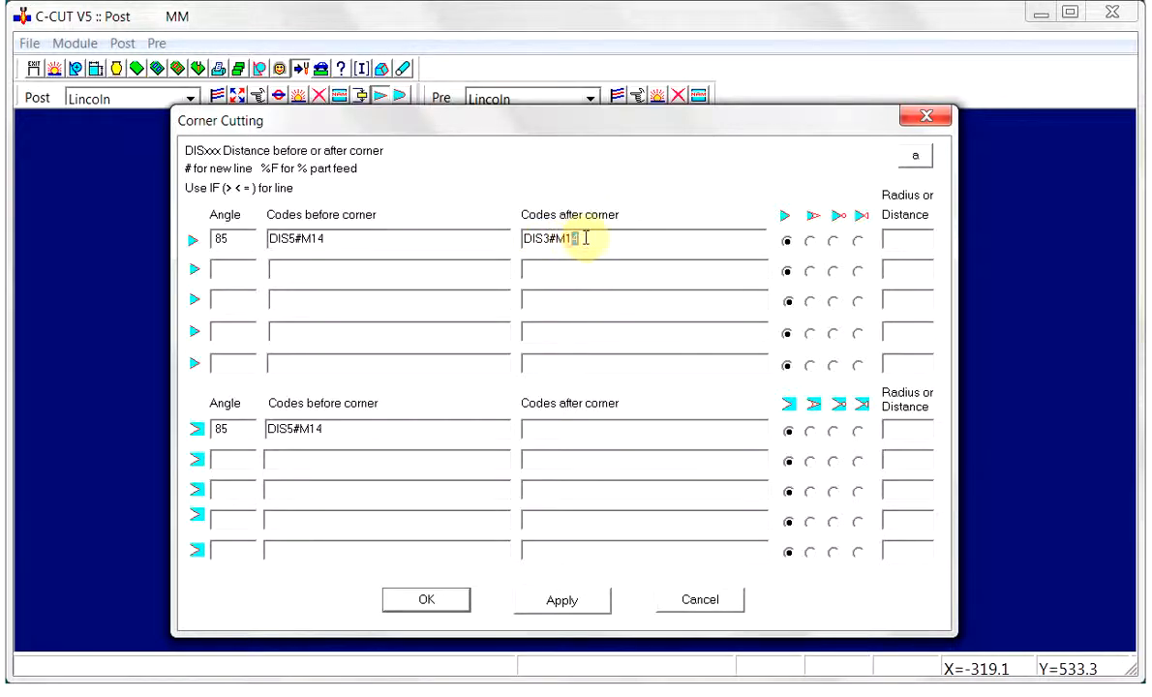
pyautogui.write('5')
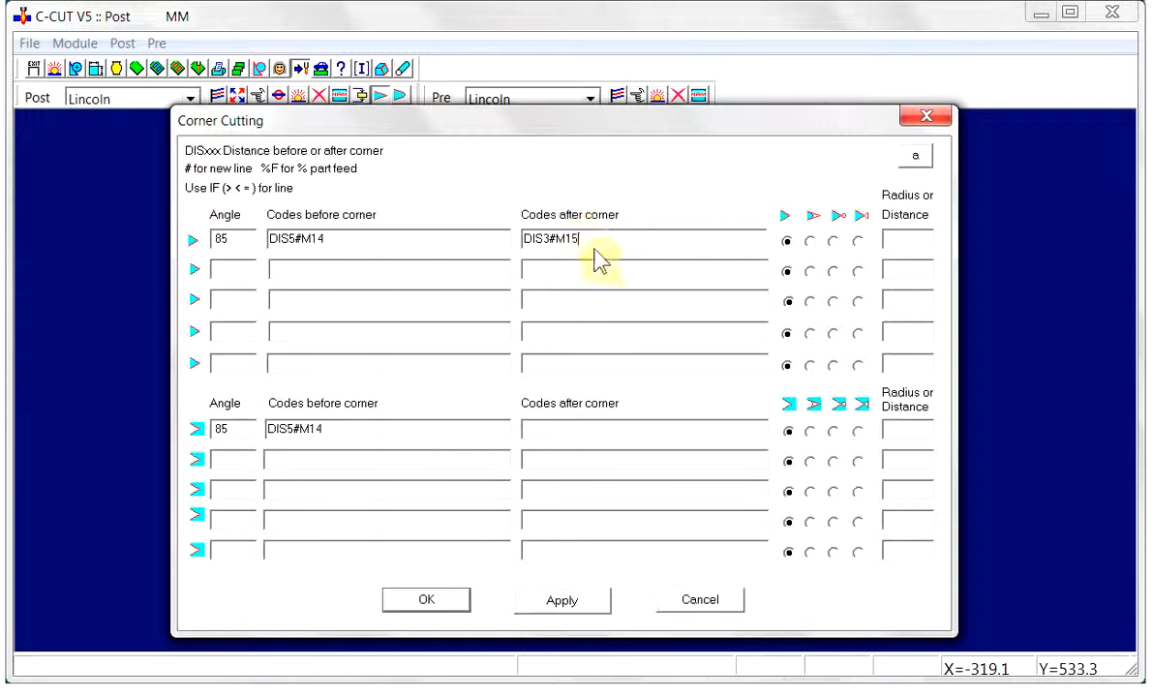
# Step: Copy DIS3#M15 to the codes after corner in the first inside-corner row
pyautogui.moveTo(593, 242); pyautogui.dragTo(516, 240)
pyautogui.rightClick(539, 242)
pyautogui.click(587, 308)
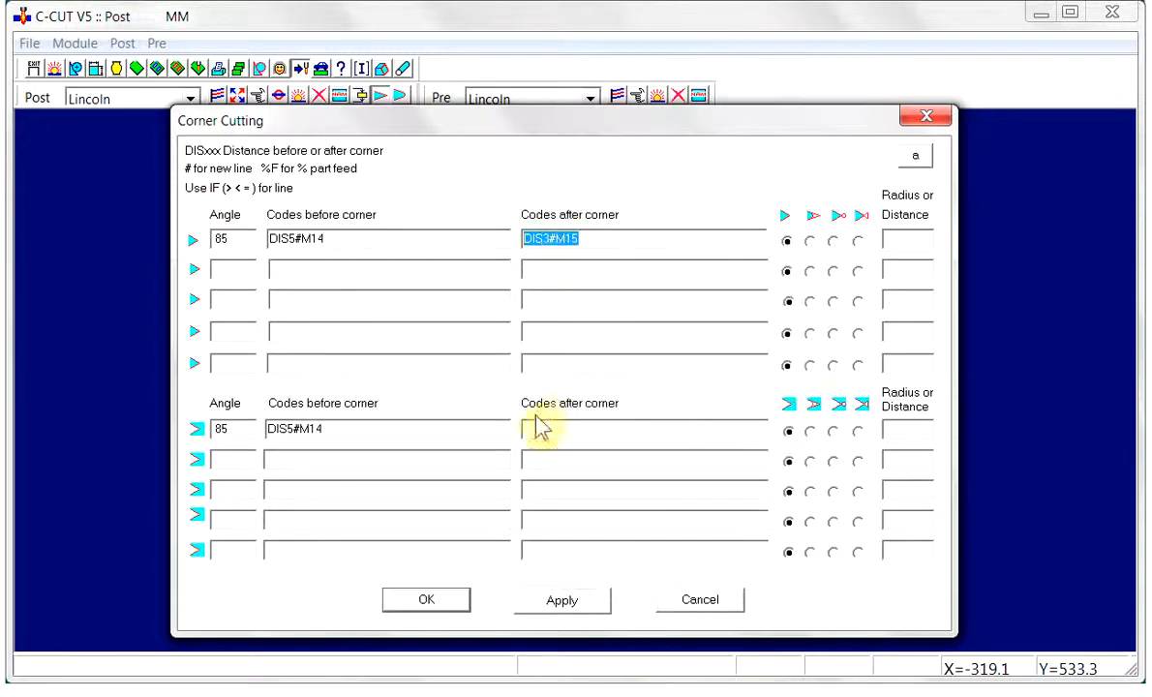
pyautogui.click(522, 426)
pyautogui.rightClick(526, 428)
pyautogui.click(575, 512)
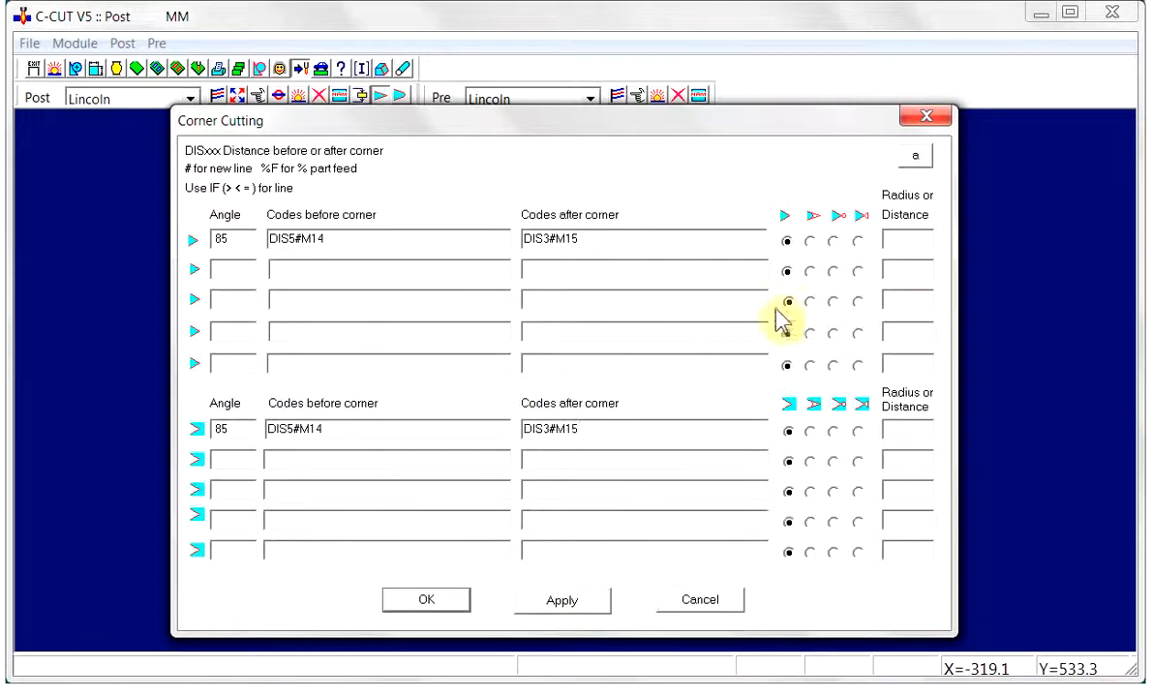
# Step: Set the radius or distance to 1 in the first row of both corner types, apply the corner settings and accept them
pyautogui.click(889, 240)
pyautogui.write('1')
pyautogui.click(889, 430)
pyautogui.write('1')
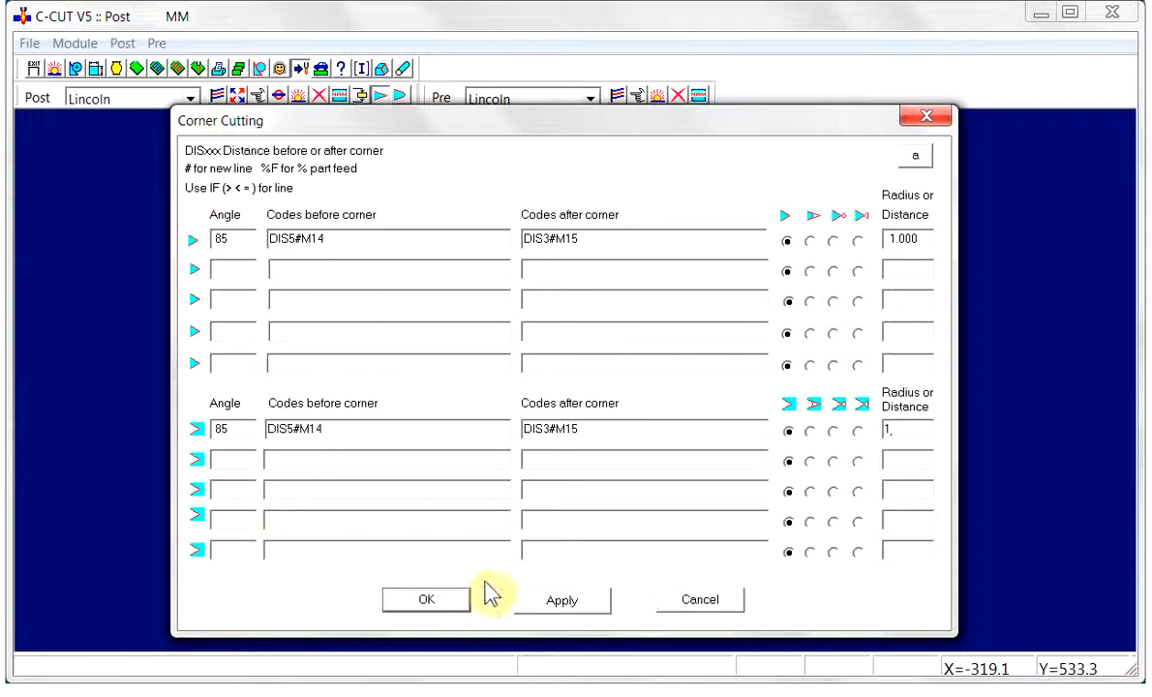
pyautogui.click(562, 602)
pyautogui.click(429, 602)
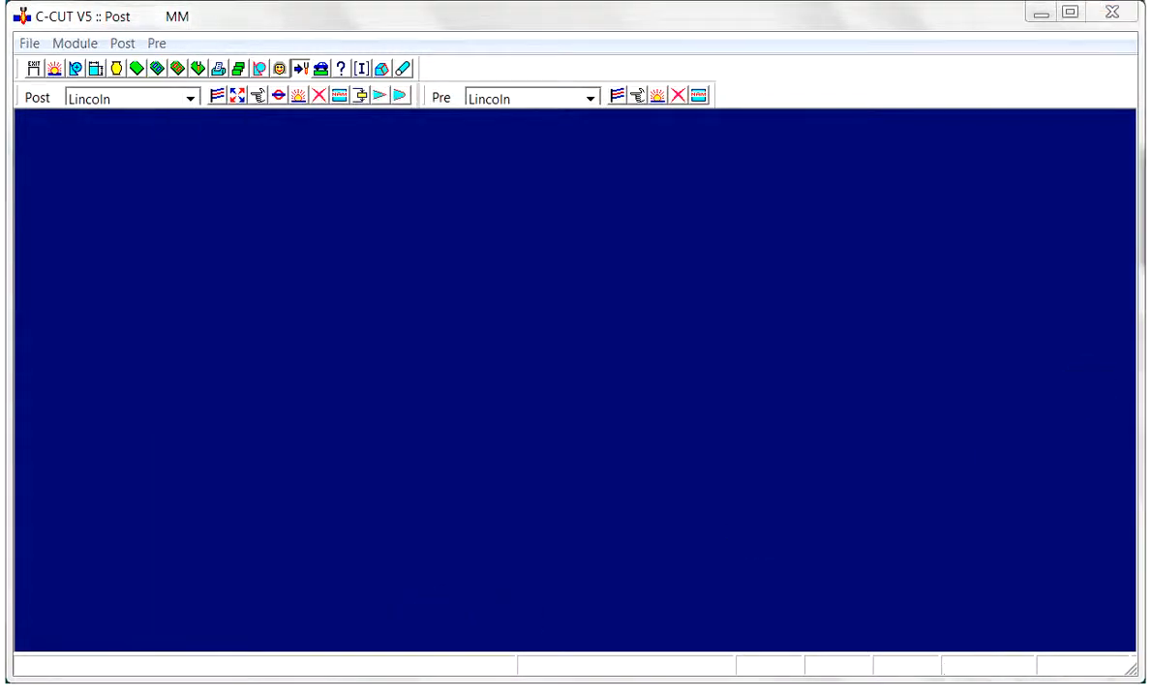
# Step: Open the arc cutting settings and paste DIS3#M15 as the codes after arc in the first row of both arc types
pyautogui.click(397, 95)
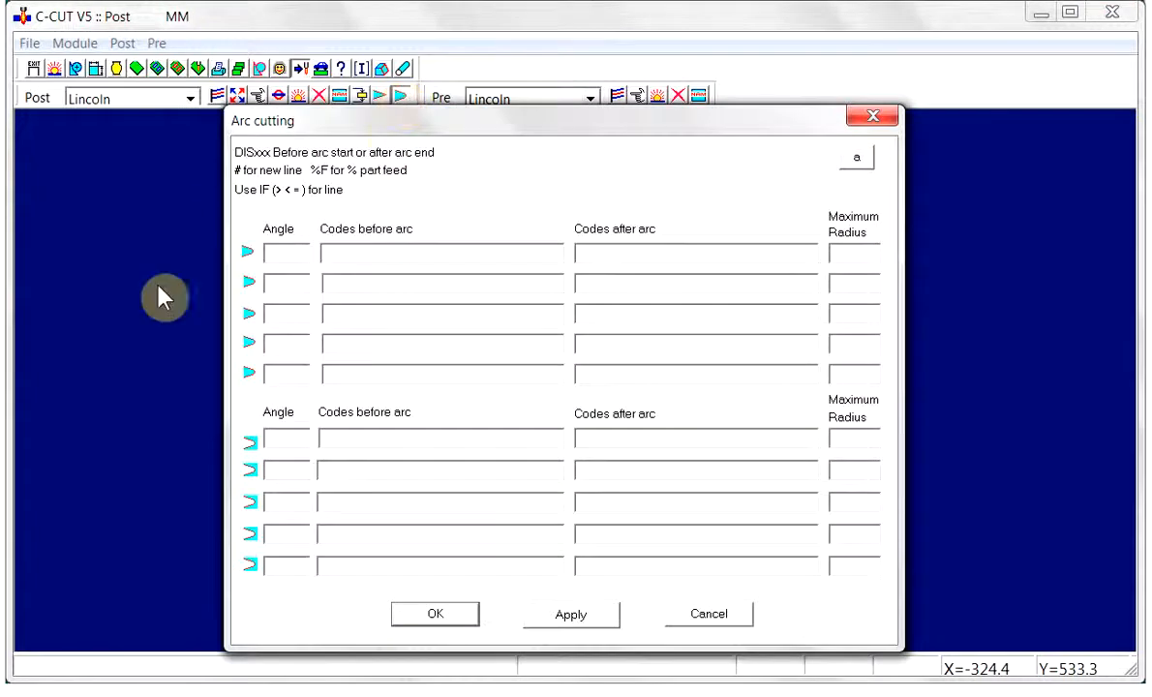
pyautogui.click(585, 254)
pyautogui.rightClick(585, 254)
pyautogui.click(631, 336)
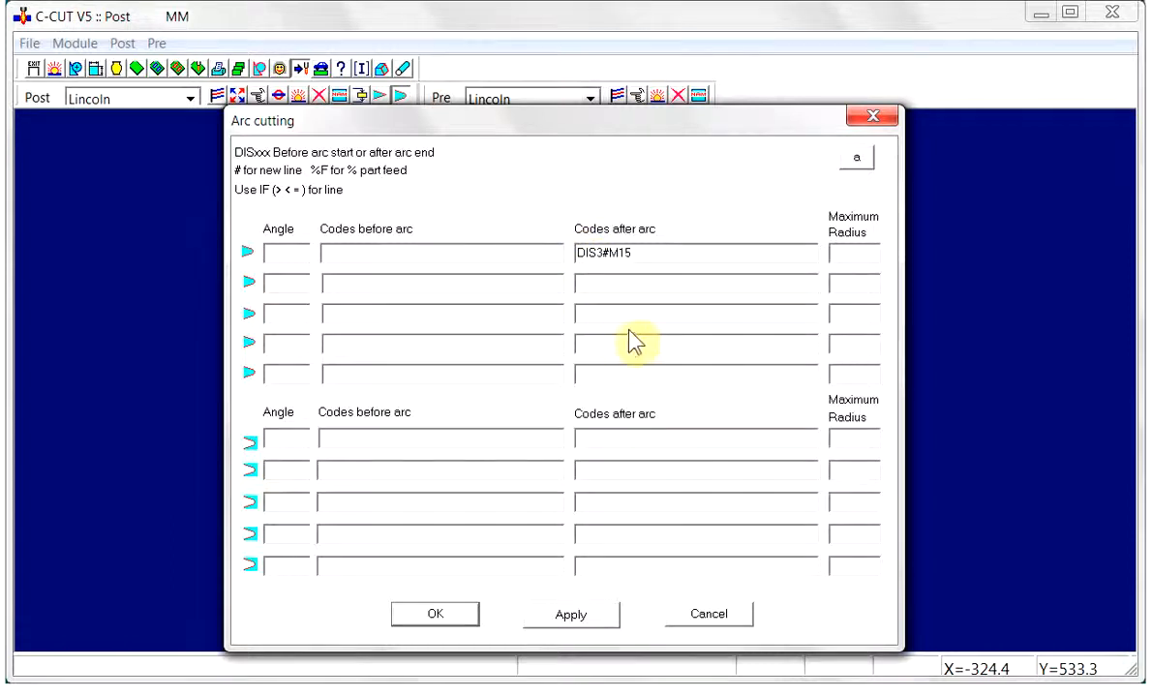
pyautogui.rightClick(589, 441)
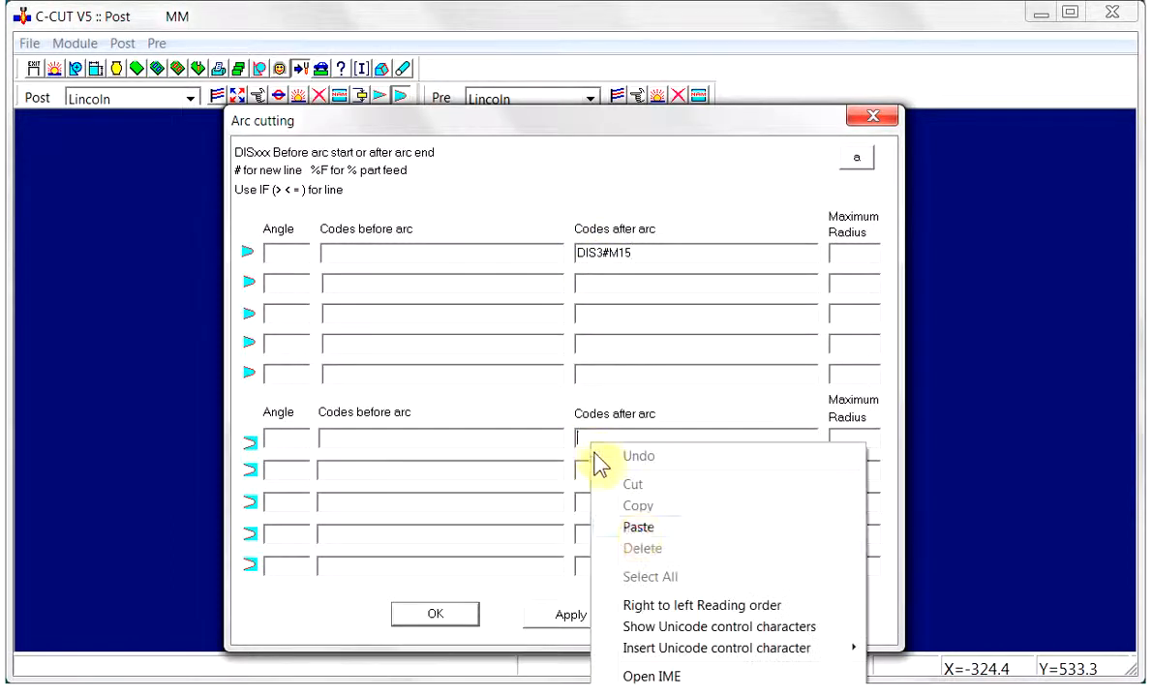
pyautogui.click(637, 528)
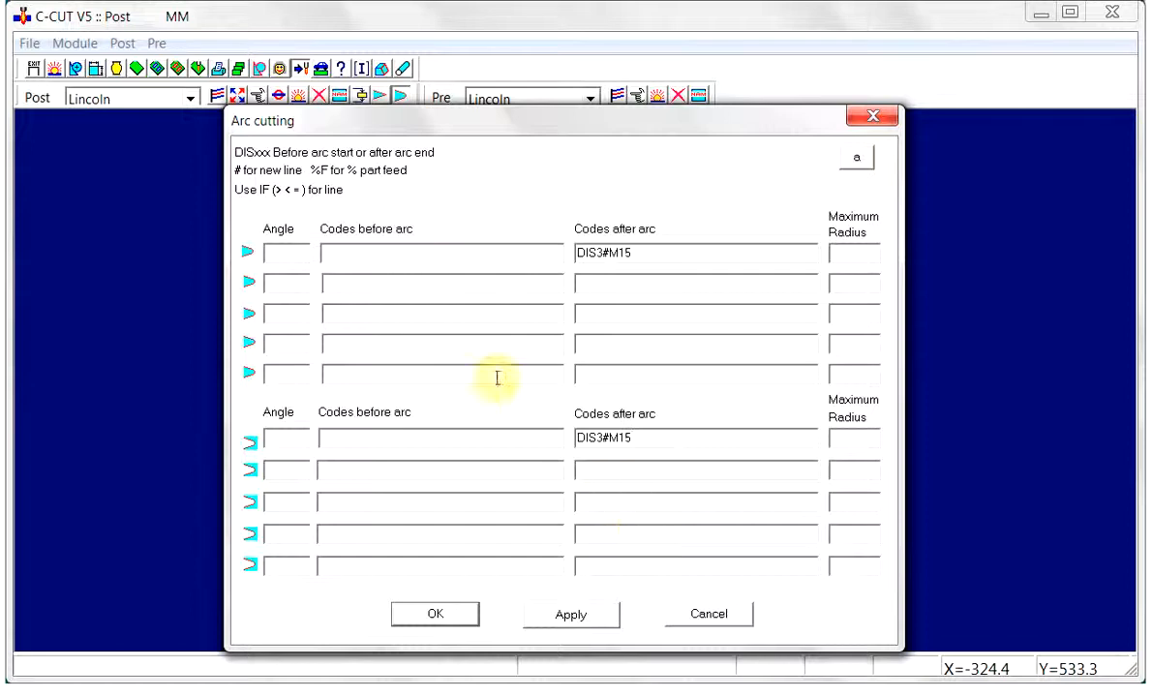
# Step: Paste the copied code into the first outside-arc row's codes before arc and change it to DIS5#M14
pyautogui.rightClick(329, 254)
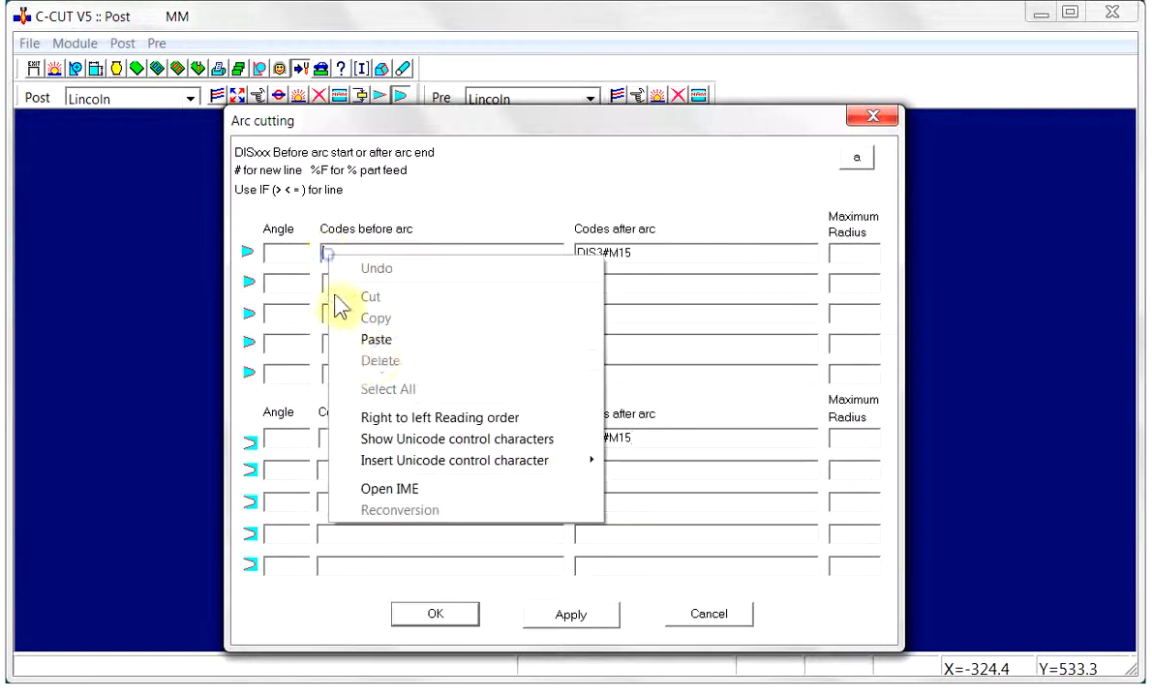
pyautogui.click(376, 340)
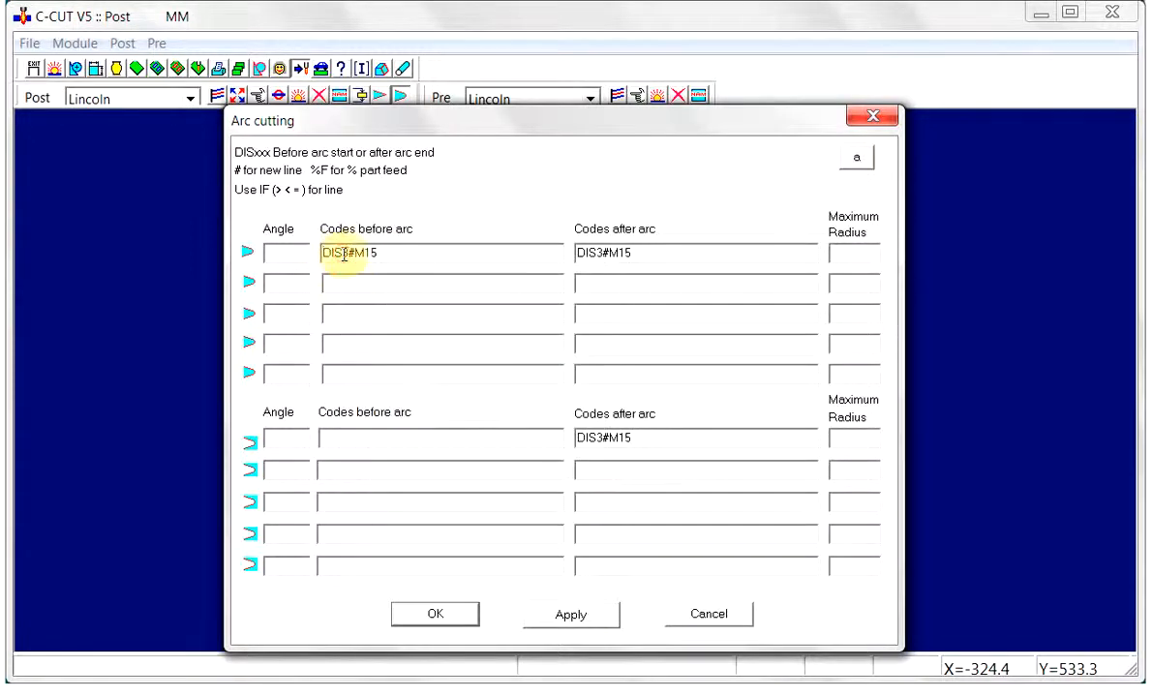
pyautogui.click(347, 254)
pyautogui.press('BackSpace')
pyautogui.write('5#M1')
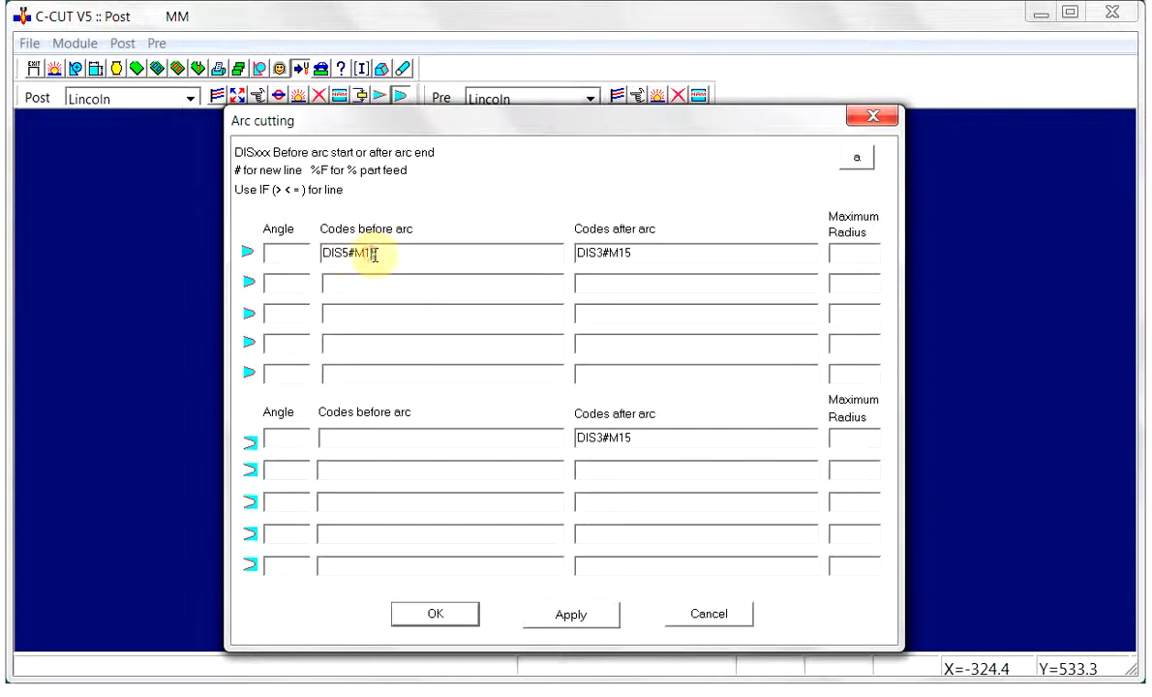
pyautogui.write('4')
# Step: Copy DIS5#M14 to the codes before arc in the first inside-arc row
pyautogui.moveTo(391, 256); pyautogui.dragTo(295, 258)
pyautogui.rightClick(346, 254)
pyautogui.click(392, 319)
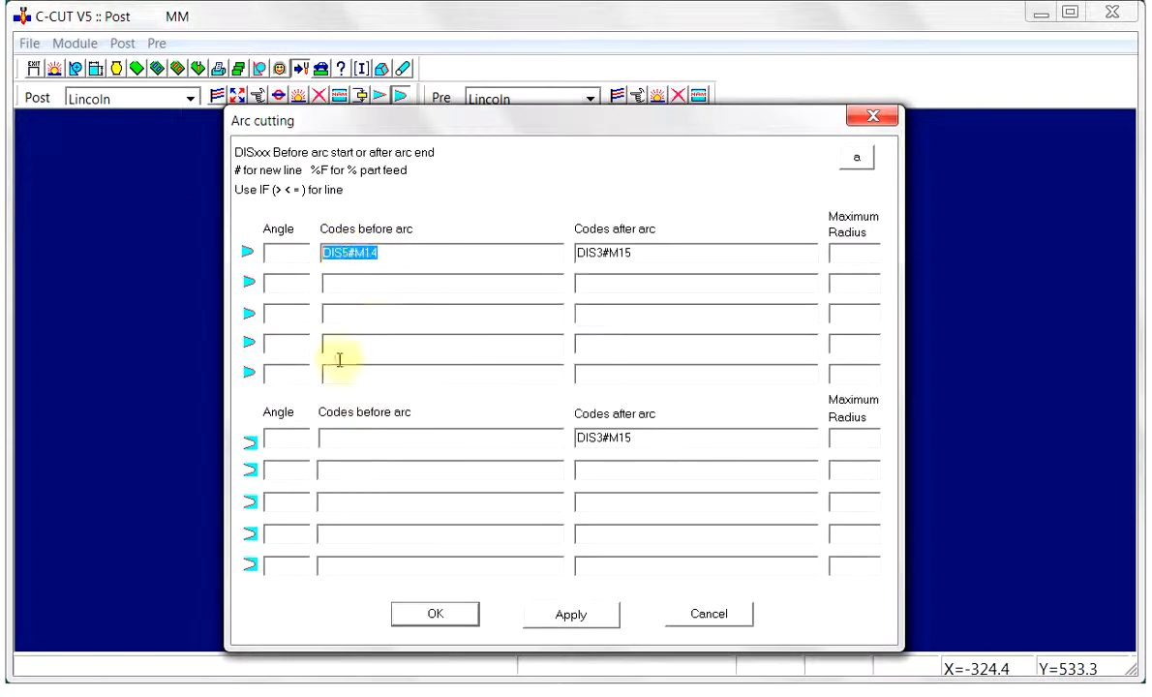
pyautogui.click(327, 445)
pyautogui.rightClick(327, 444)
pyautogui.click(368, 529)
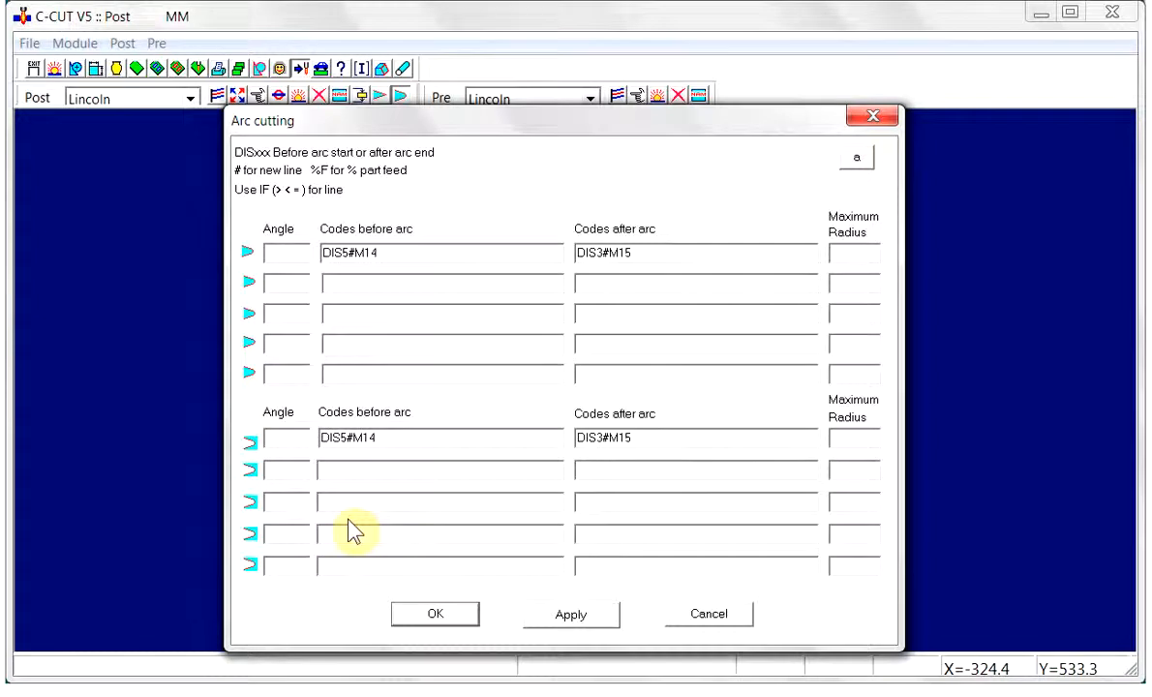
# Step: Set the angle to 85 in the first row of both arc types
pyautogui.click(279, 255)
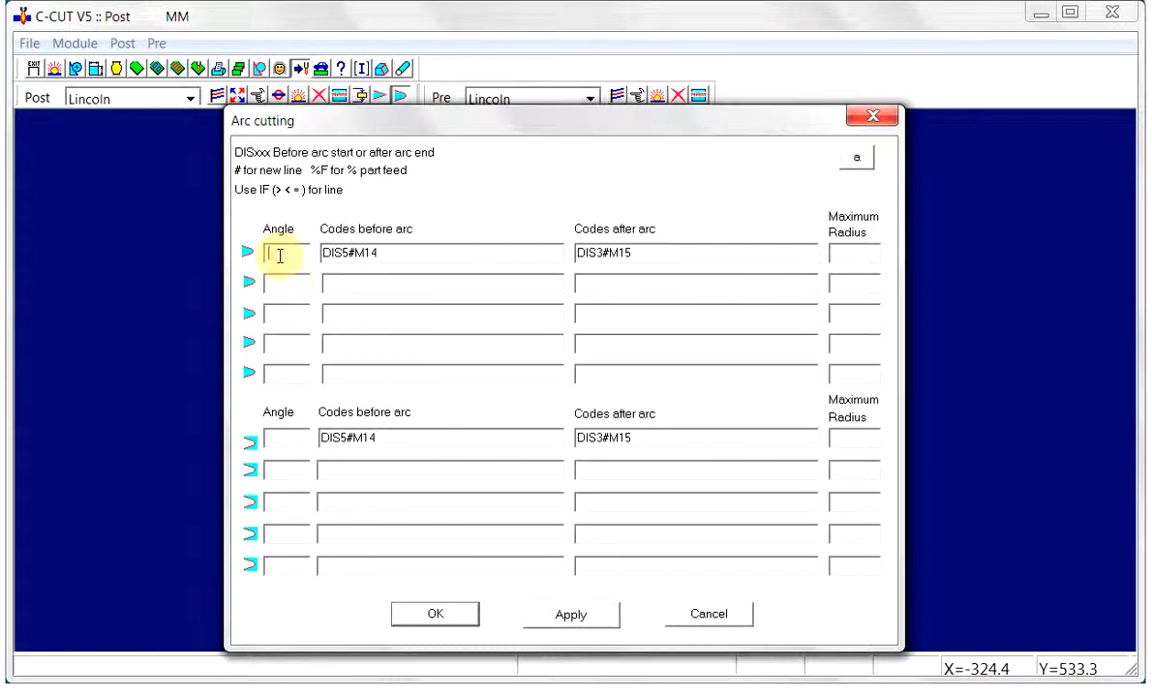
pyautogui.write('85')
pyautogui.click(274, 439)
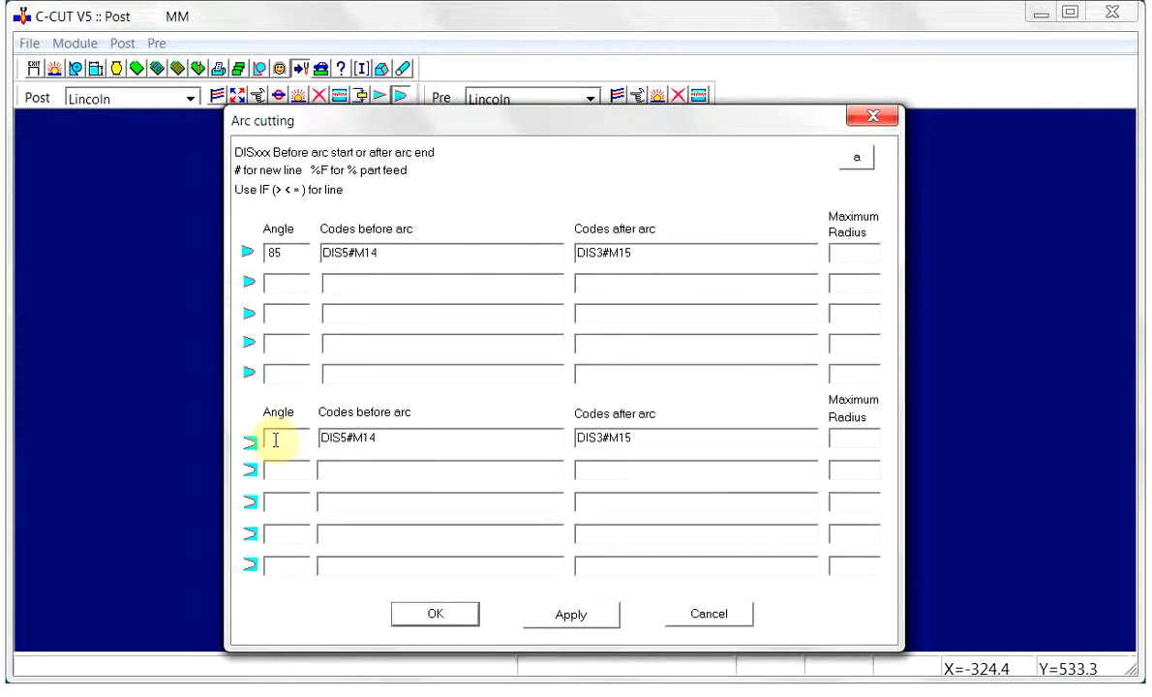
pyautogui.write('85')
# Step: Set the maximum radius to 3 in the first row of both arc types, apply the arc settings and accept them
pyautogui.click(832, 256)
pyautogui.write('3')
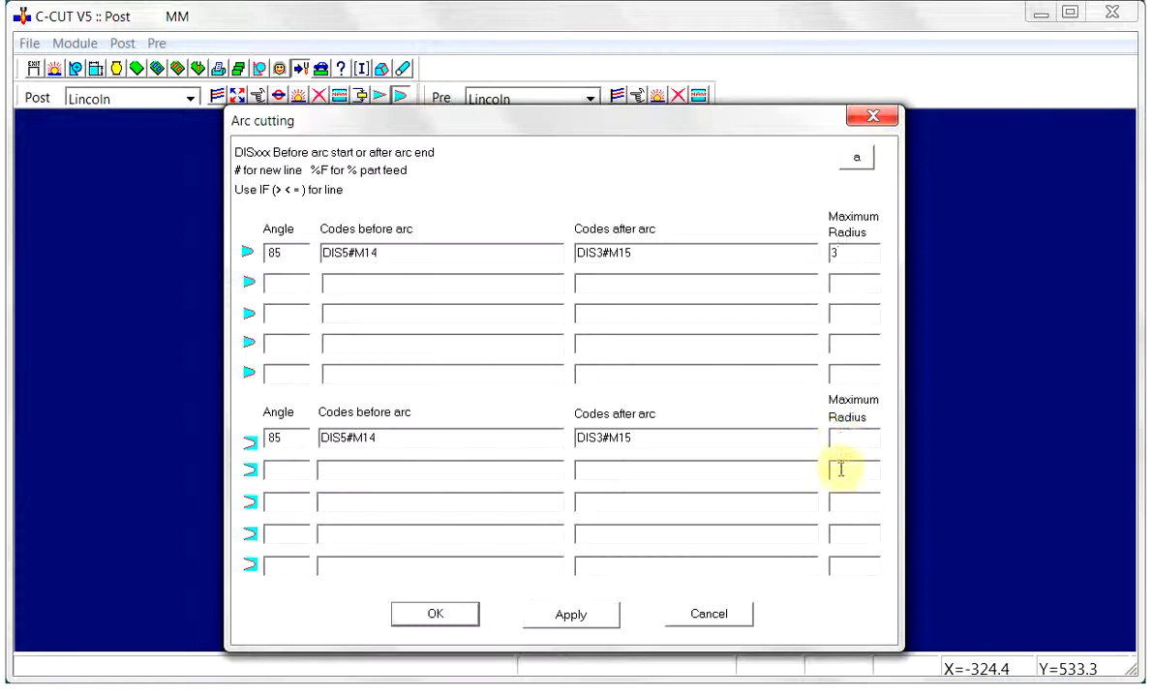
pyautogui.click(835, 441)
pyautogui.write('3')
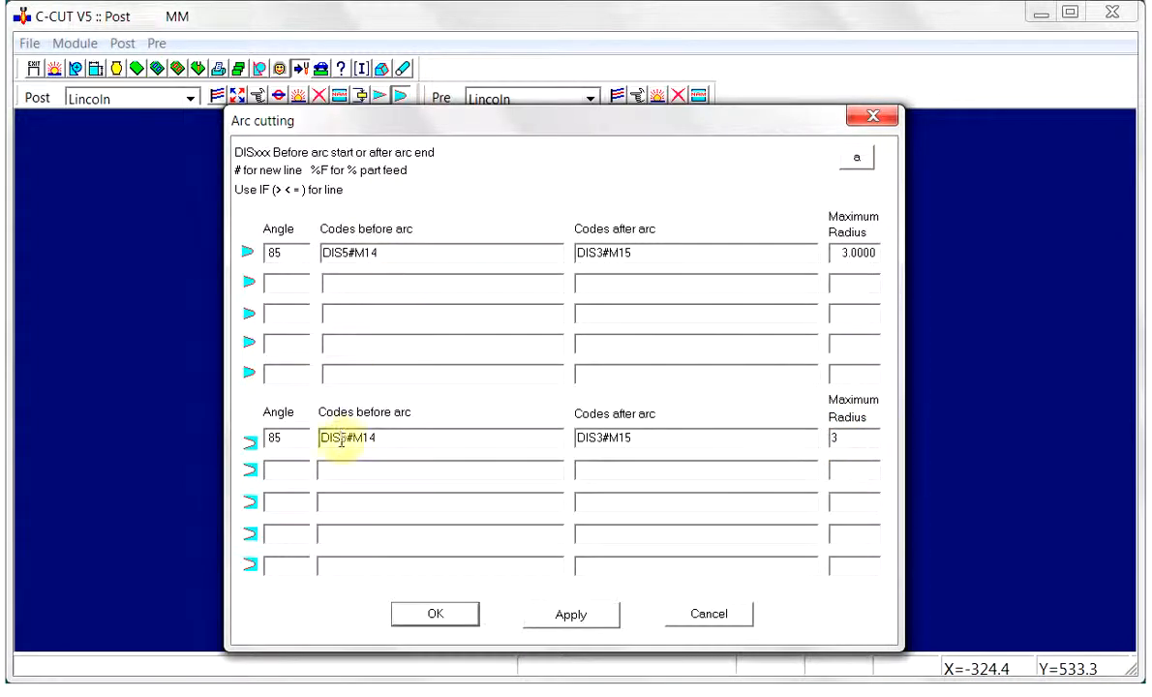
pyautogui.click(569, 616)
pyautogui.click(435, 615)
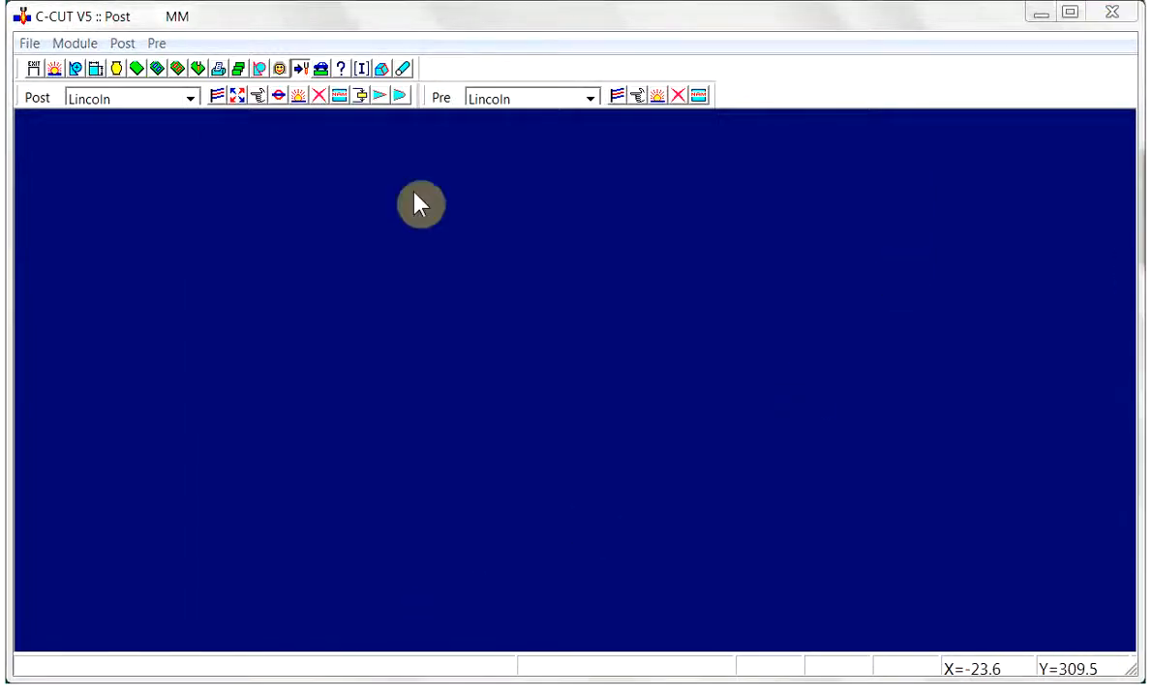
# Step: Draw the NC file of order 101 with DIS command marking turned on, and list its NC lines beside the drawing
pyautogui.click(197, 68)
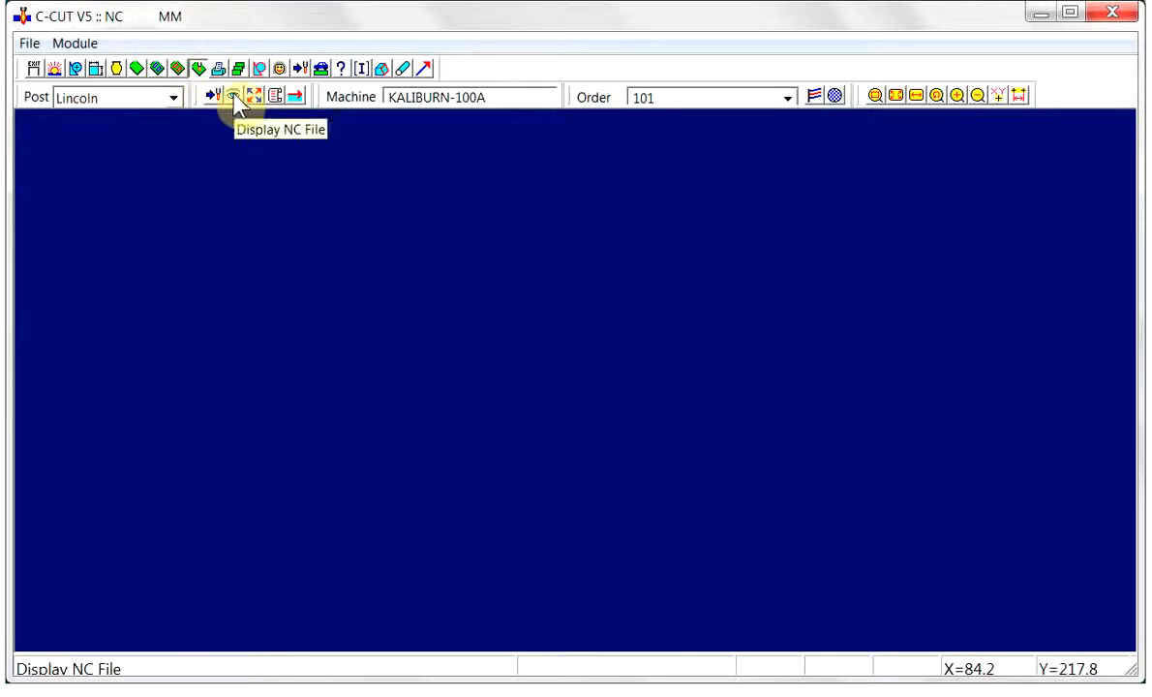
pyautogui.click(234, 97)
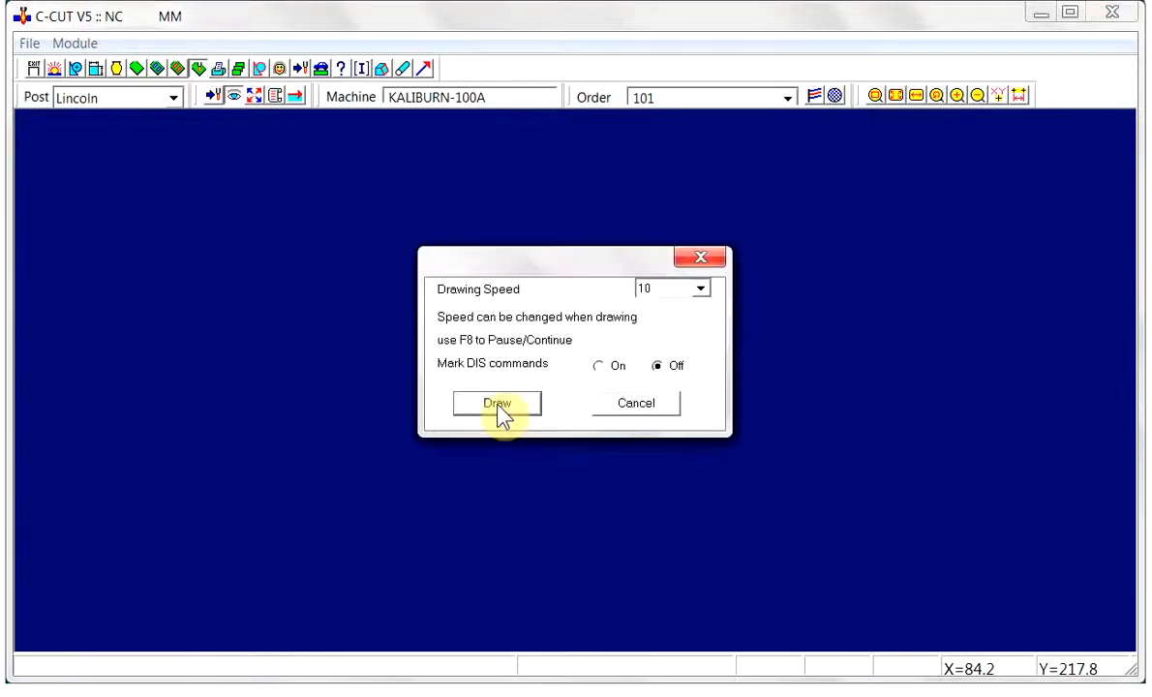
pyautogui.click(598, 365)
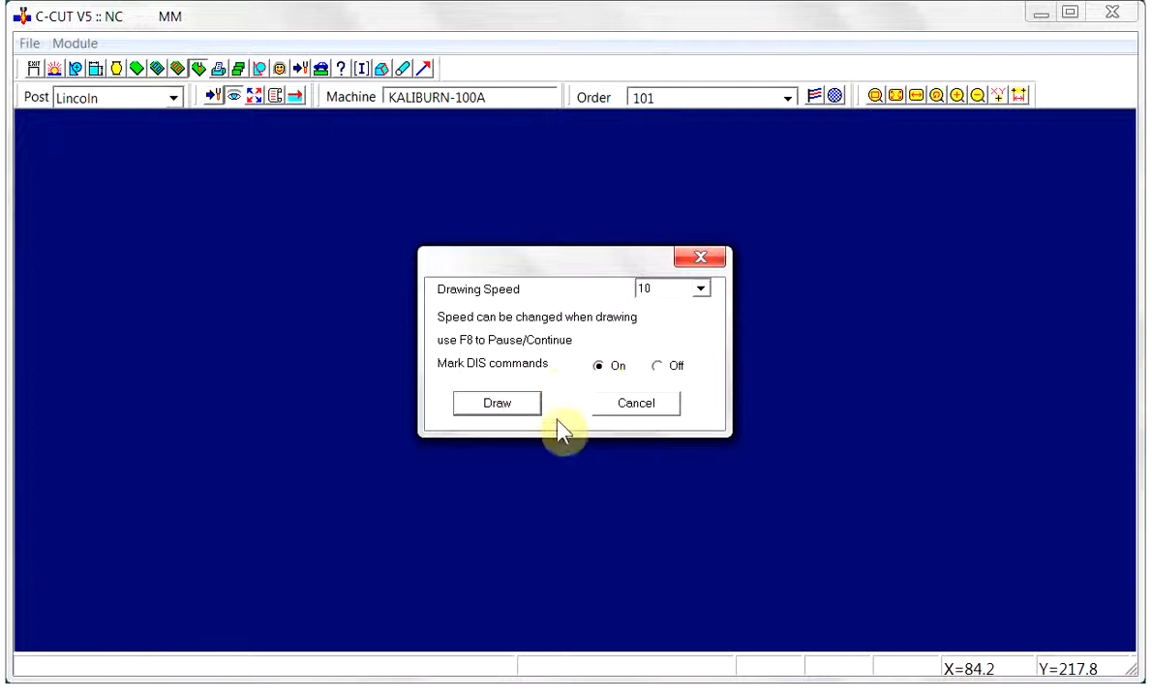
pyautogui.click(497, 404)
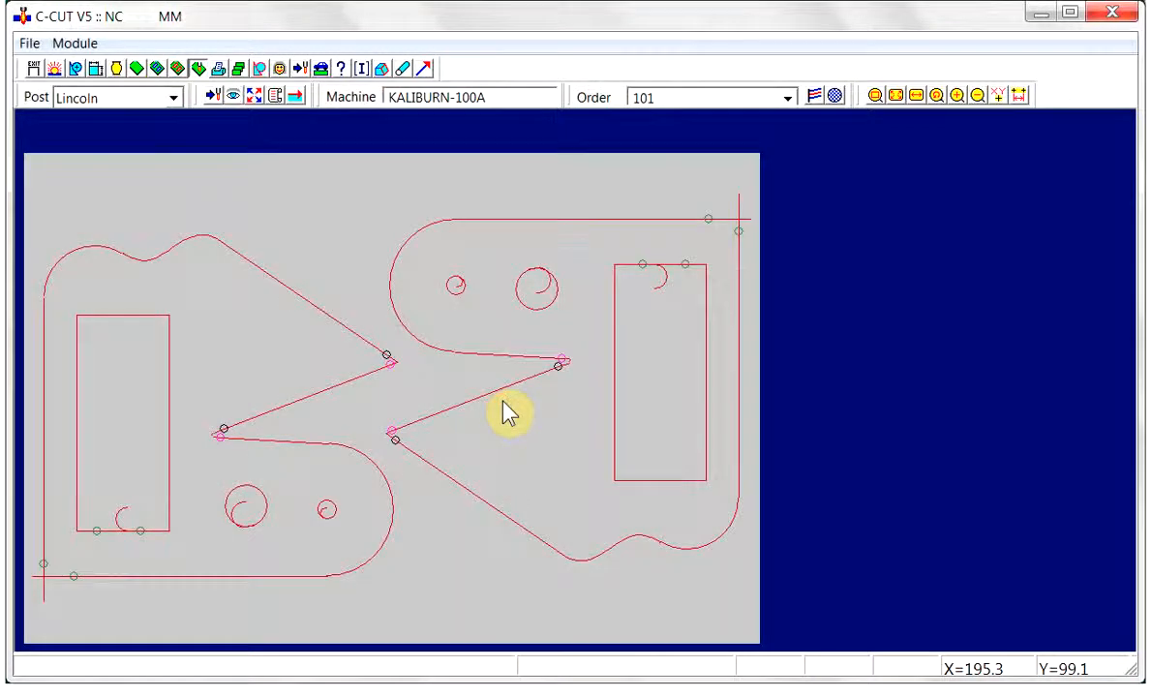
pyautogui.click(276, 96)
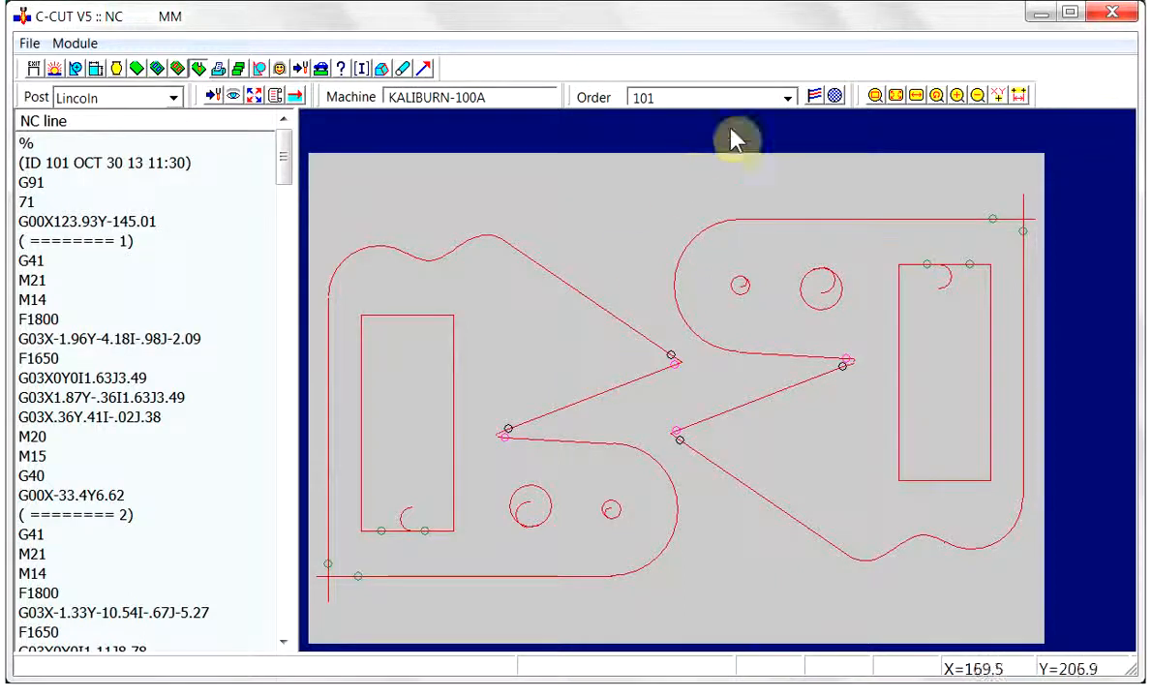
# Step: Examine the NC lines and M14/M15 codes around the inner sharp corner of the upper nested part's contour
pyautogui.click(876, 97)
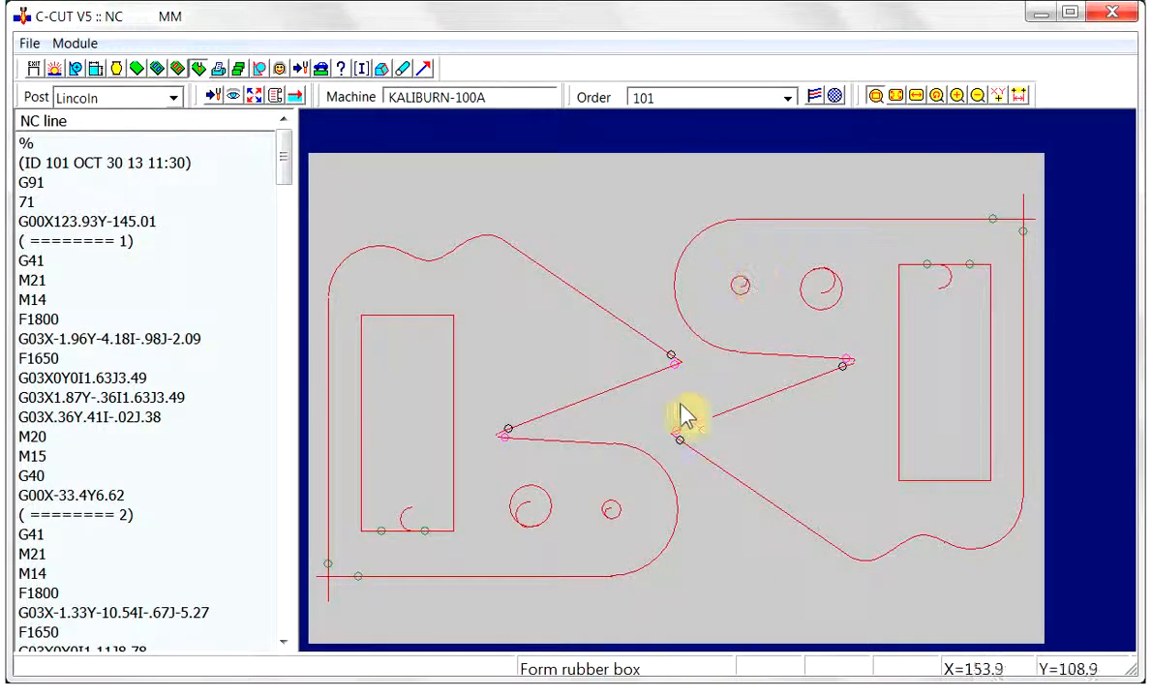
pyautogui.moveTo(657, 411); pyautogui.dragTo(717, 461)
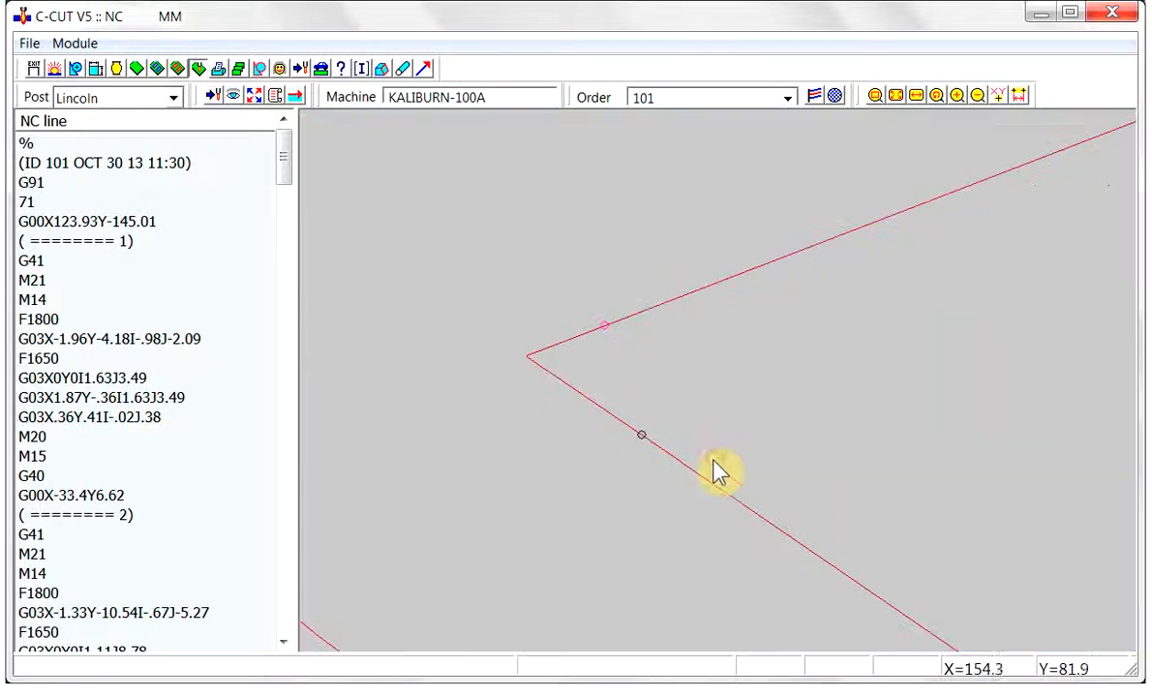
pyautogui.click(570, 339)
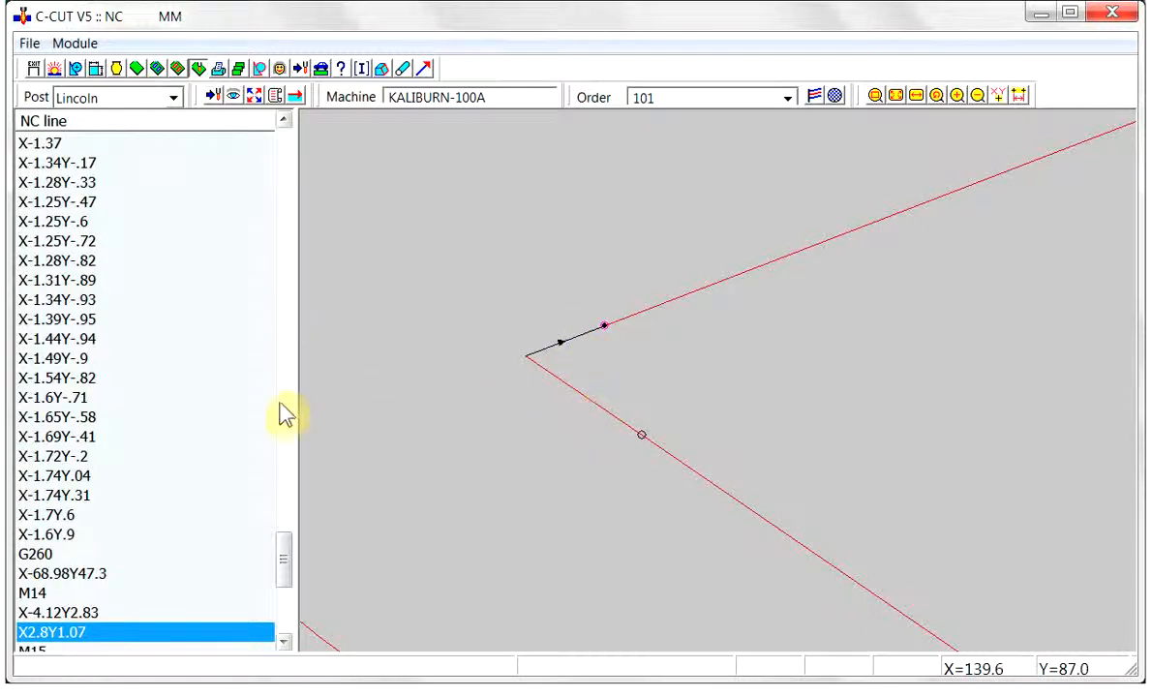
pyautogui.moveTo(284, 568); pyautogui.dragTo(276, 612)
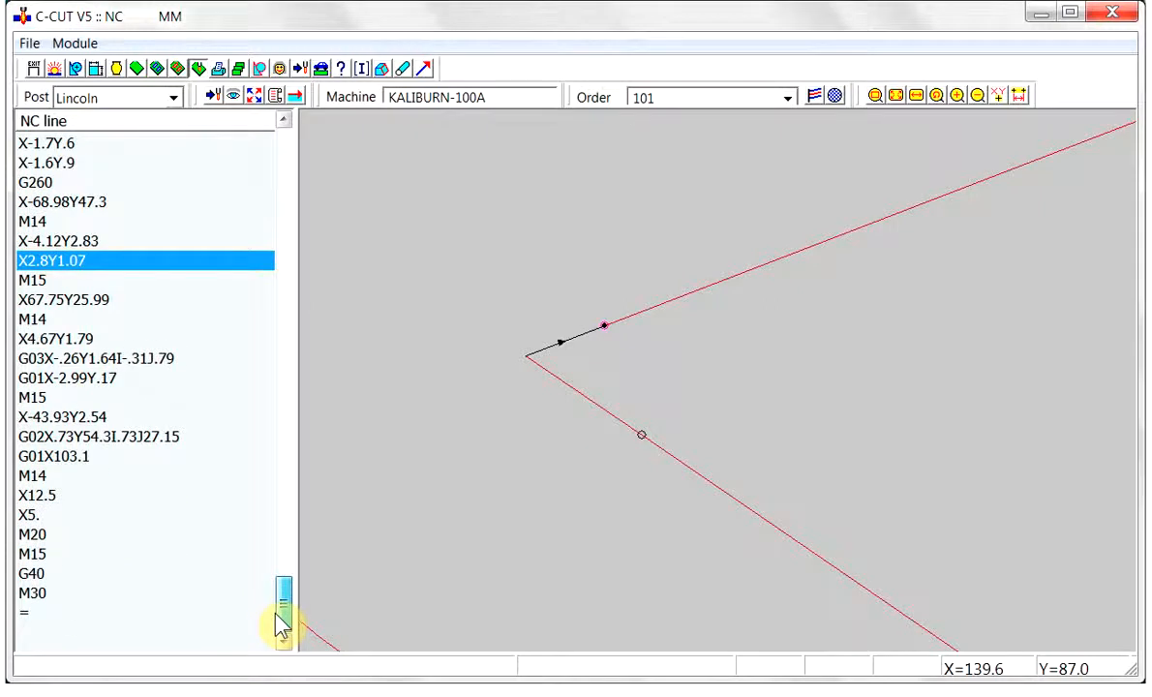
pyautogui.click(602, 412)
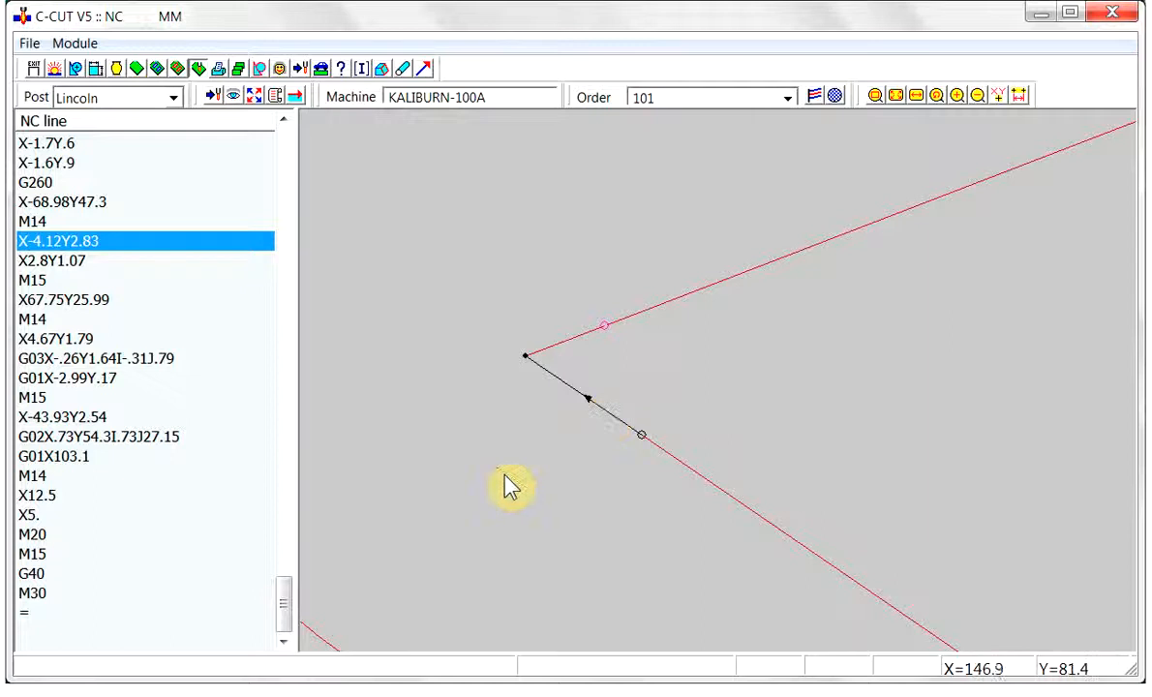
pyautogui.click(69, 260)
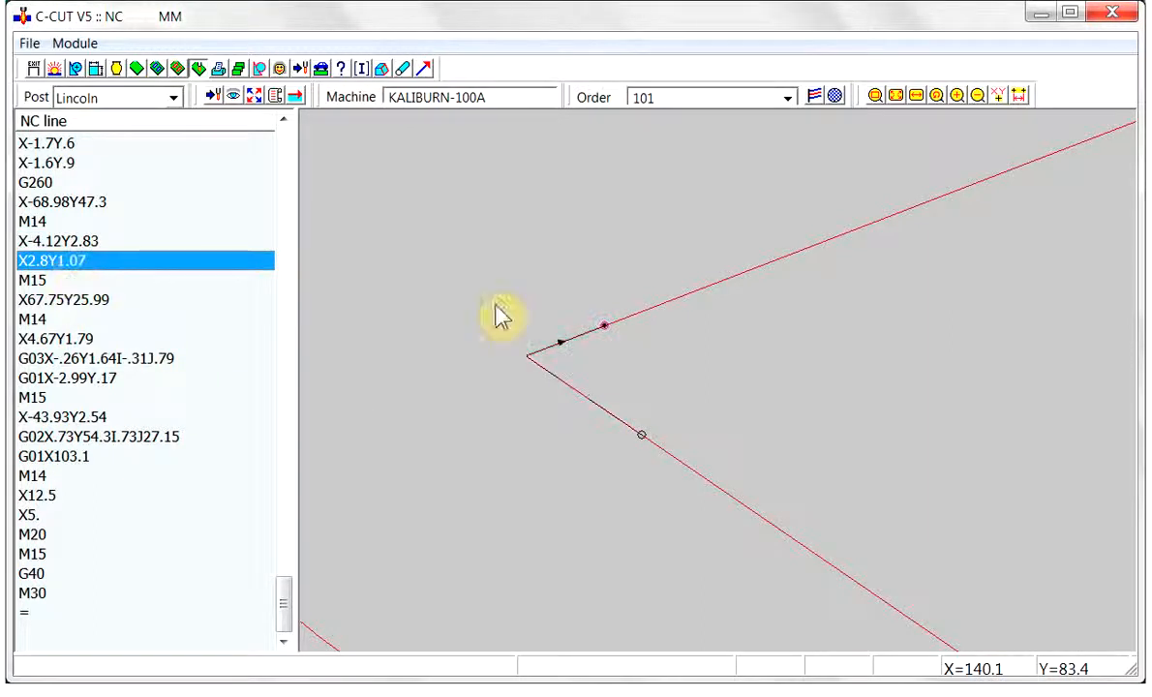
# Step: Trace the NC lines before, along and after the small rounded tip of the upper nested part
pyautogui.click(894, 96)
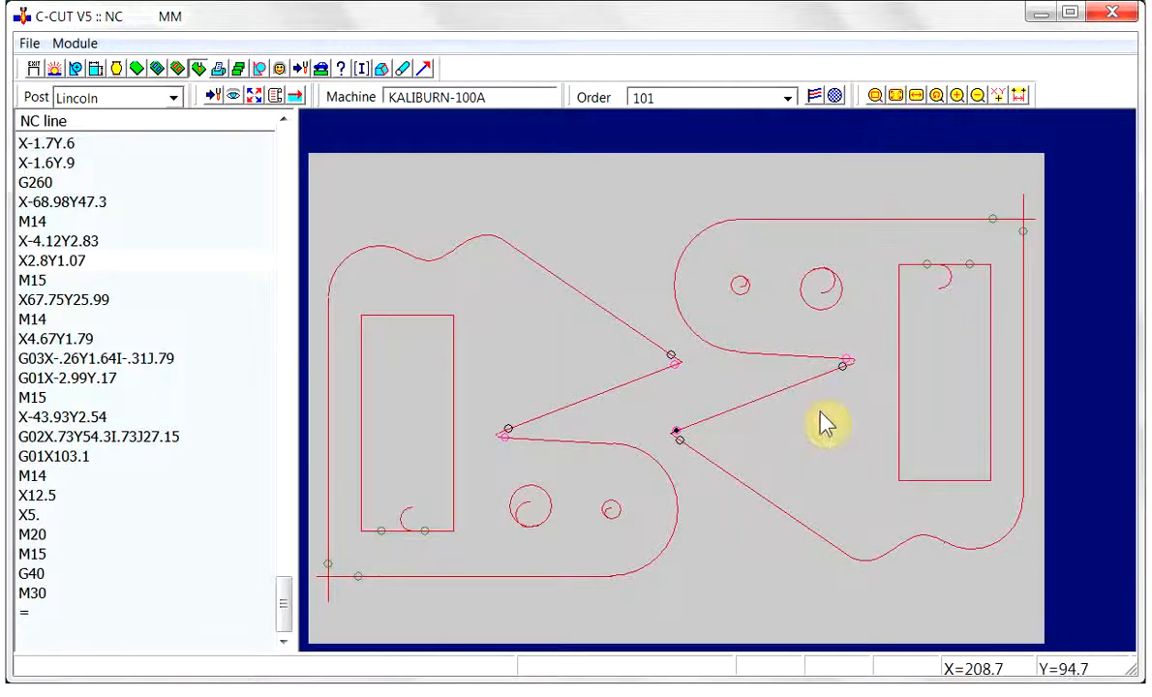
pyautogui.click(875, 96)
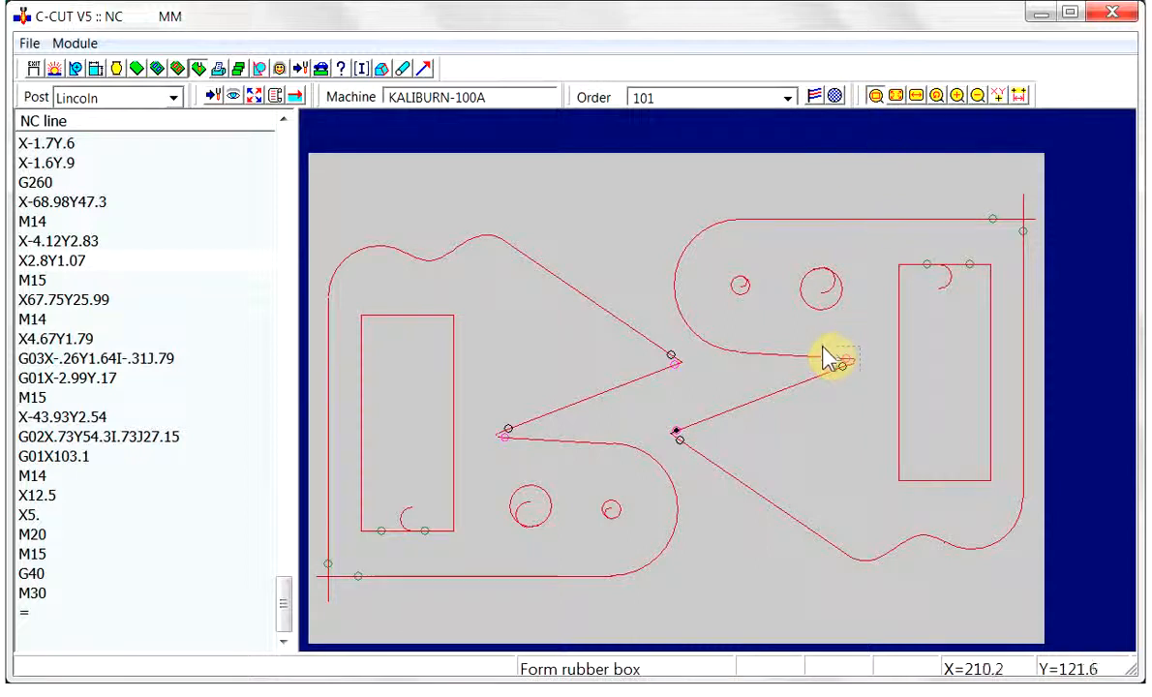
pyautogui.moveTo(823, 346); pyautogui.dragTo(876, 399)
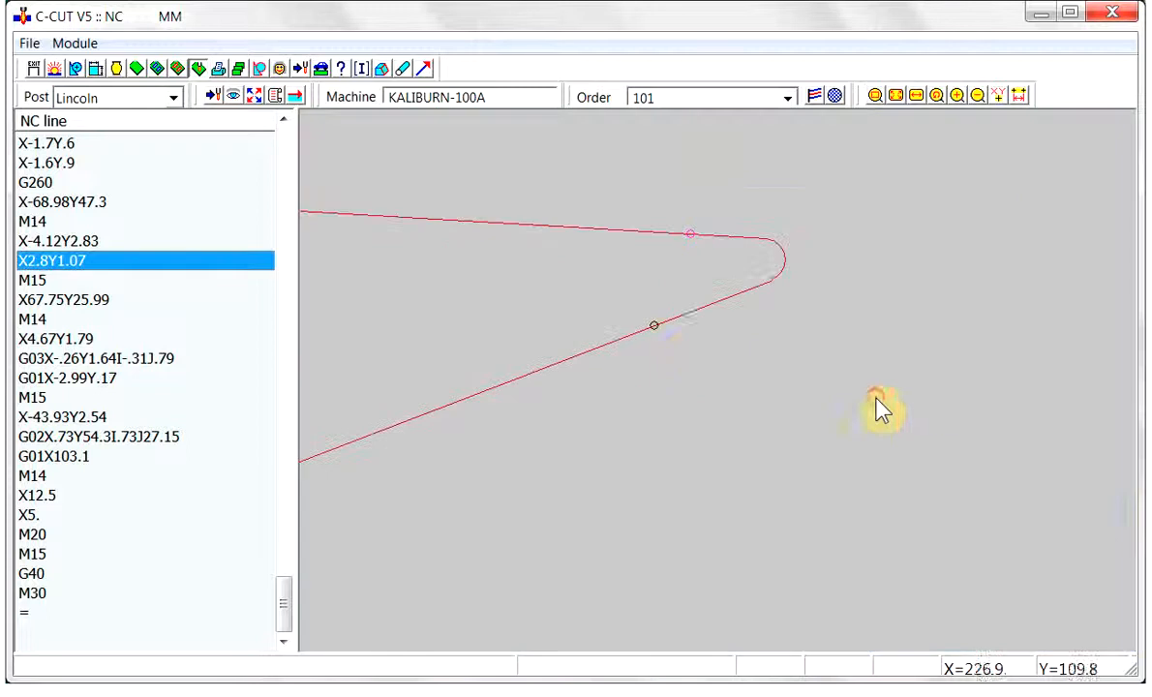
pyautogui.click(680, 315)
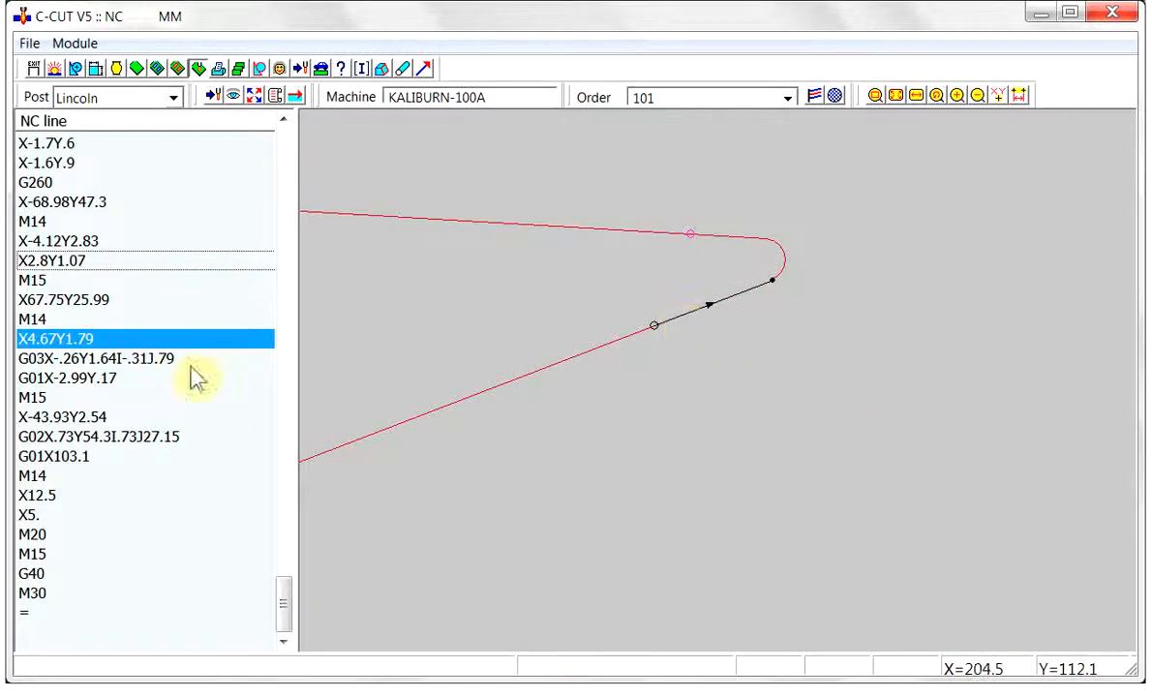
pyautogui.click(68, 358)
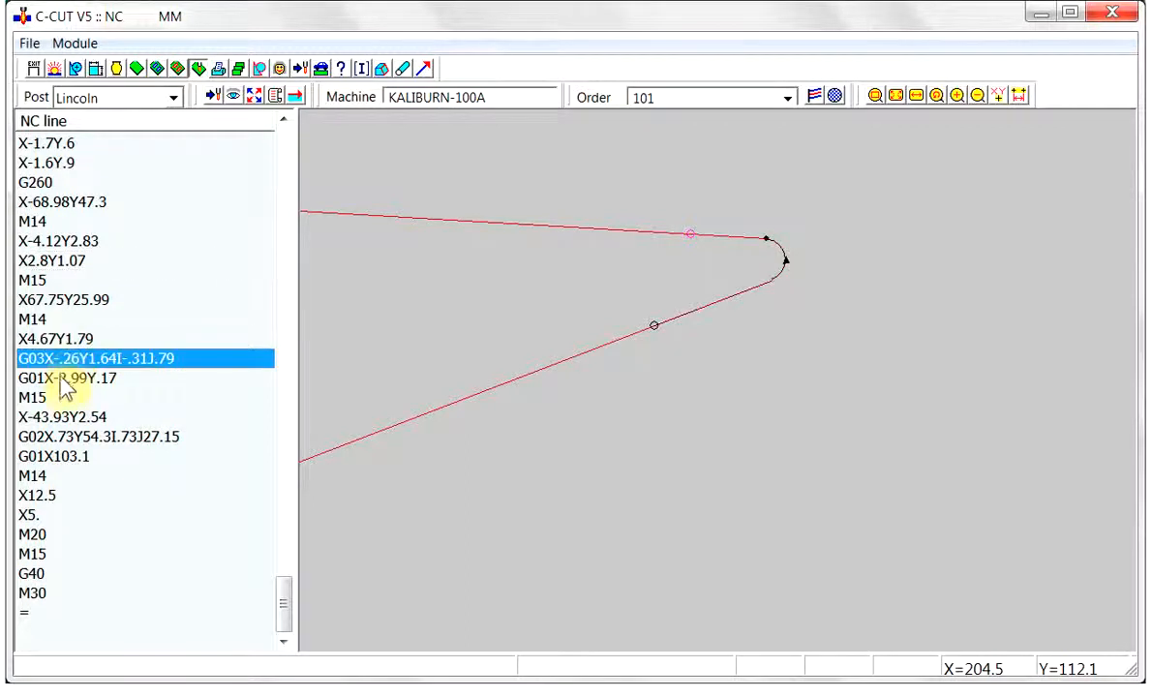
pyautogui.click(66, 379)
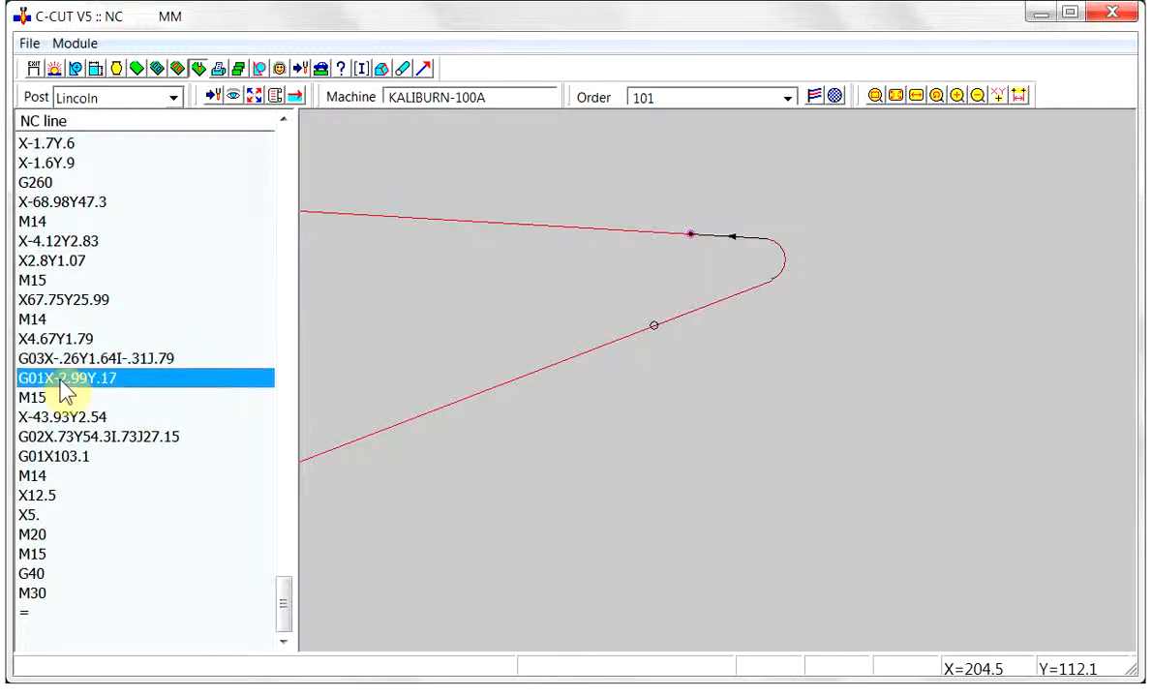
pyautogui.click(898, 97)
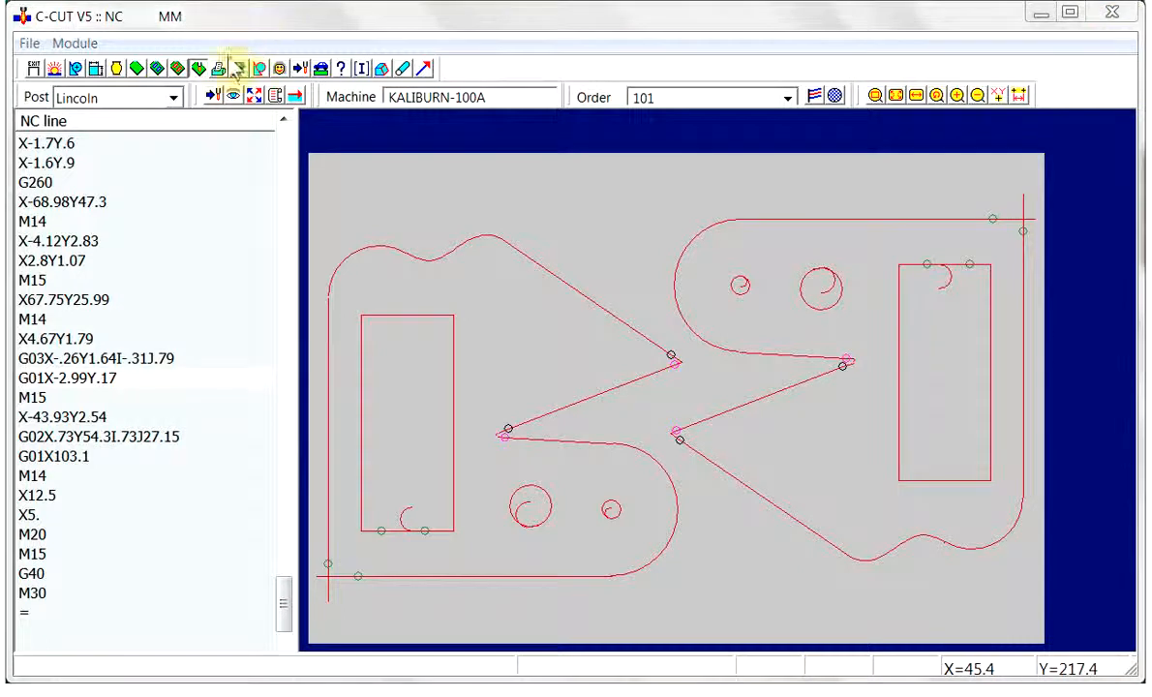
# Step: Review the segment limits and the before/after spline codes in the Lincoln post's spline commands, then apply and accept them
pyautogui.click(299, 69)
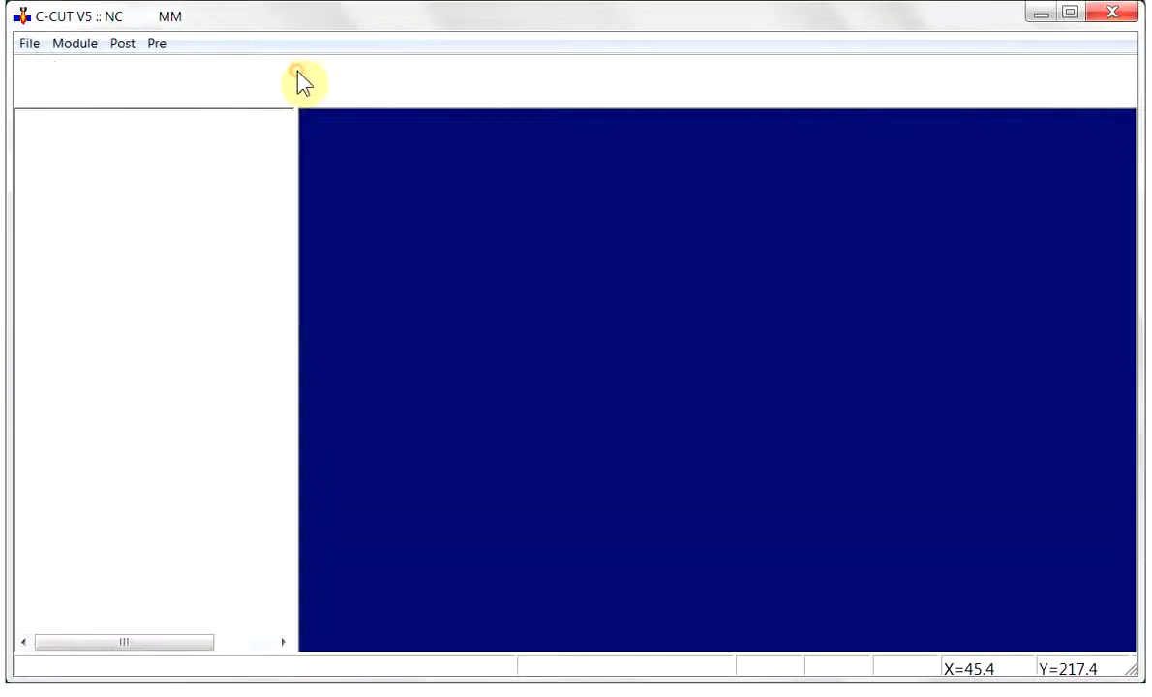
pyautogui.click(259, 95)
pyautogui.click(273, 561)
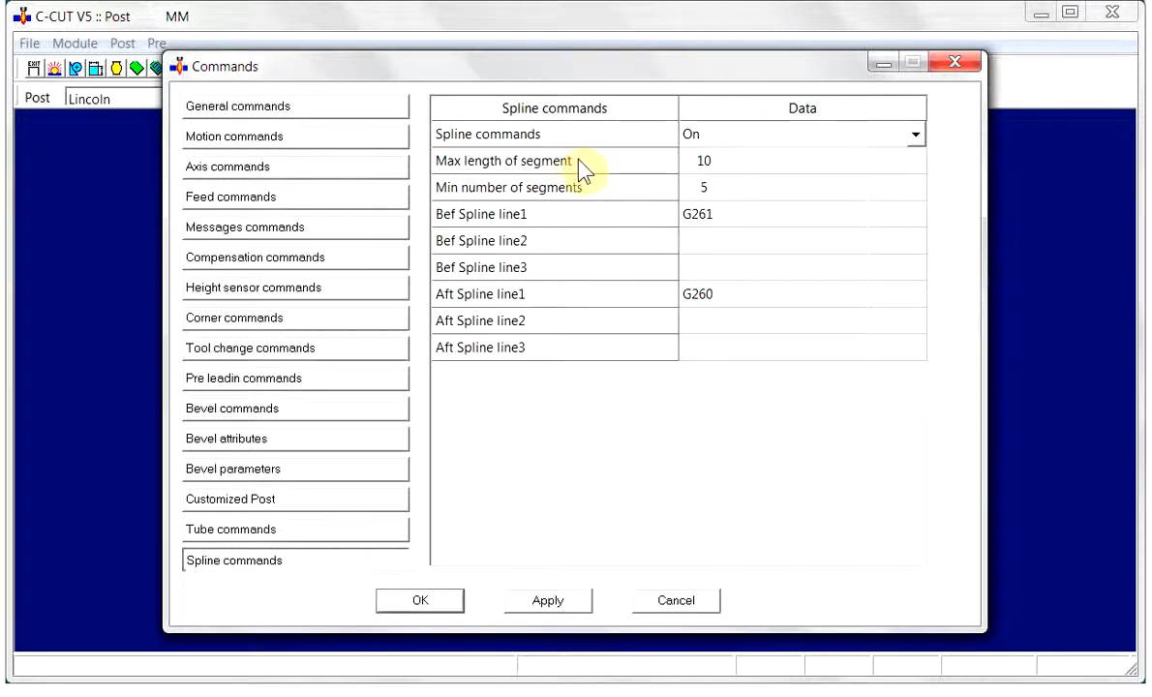
pyautogui.click(701, 158)
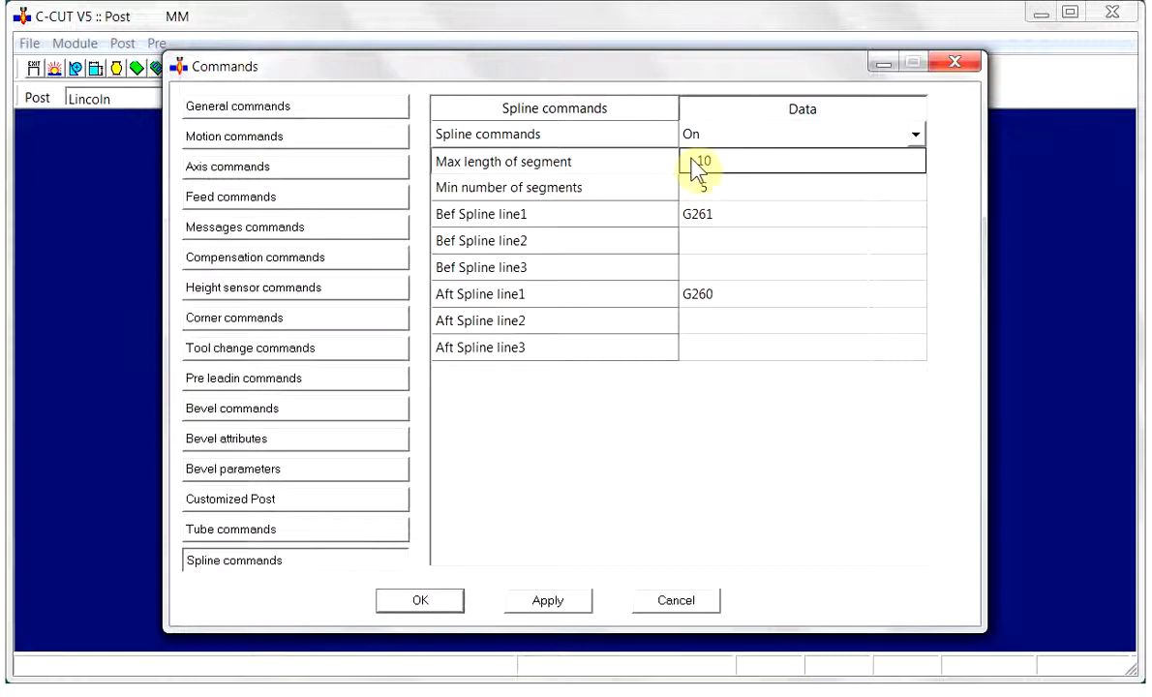
pyautogui.click(706, 186)
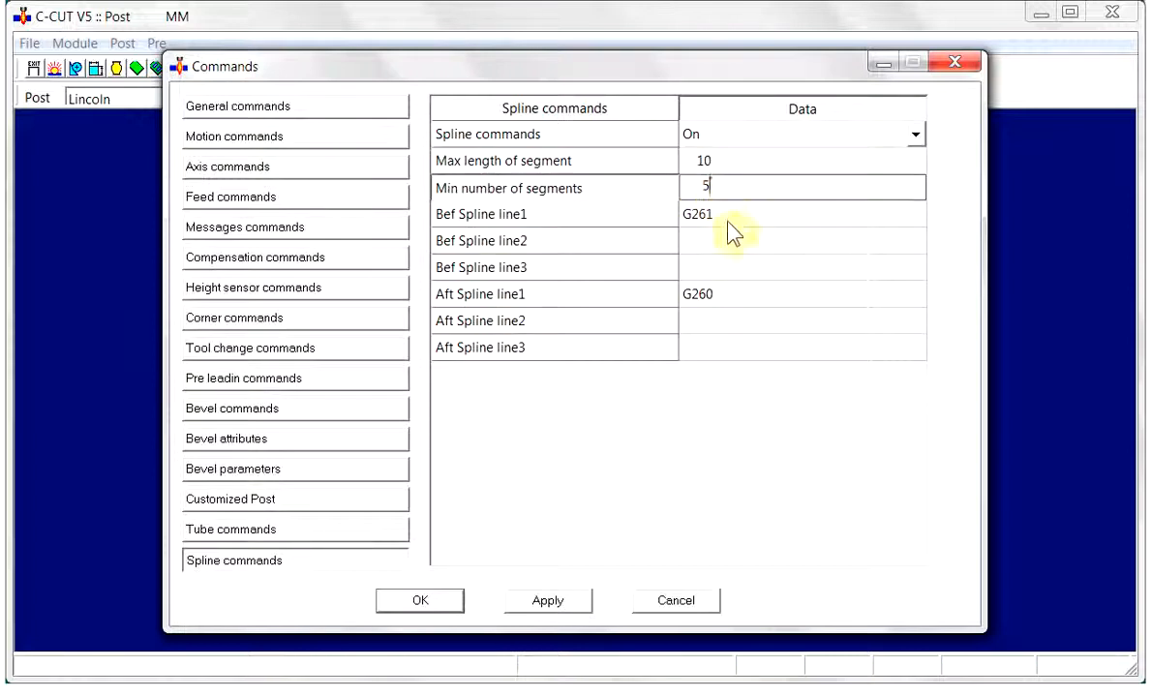
pyautogui.click(726, 216)
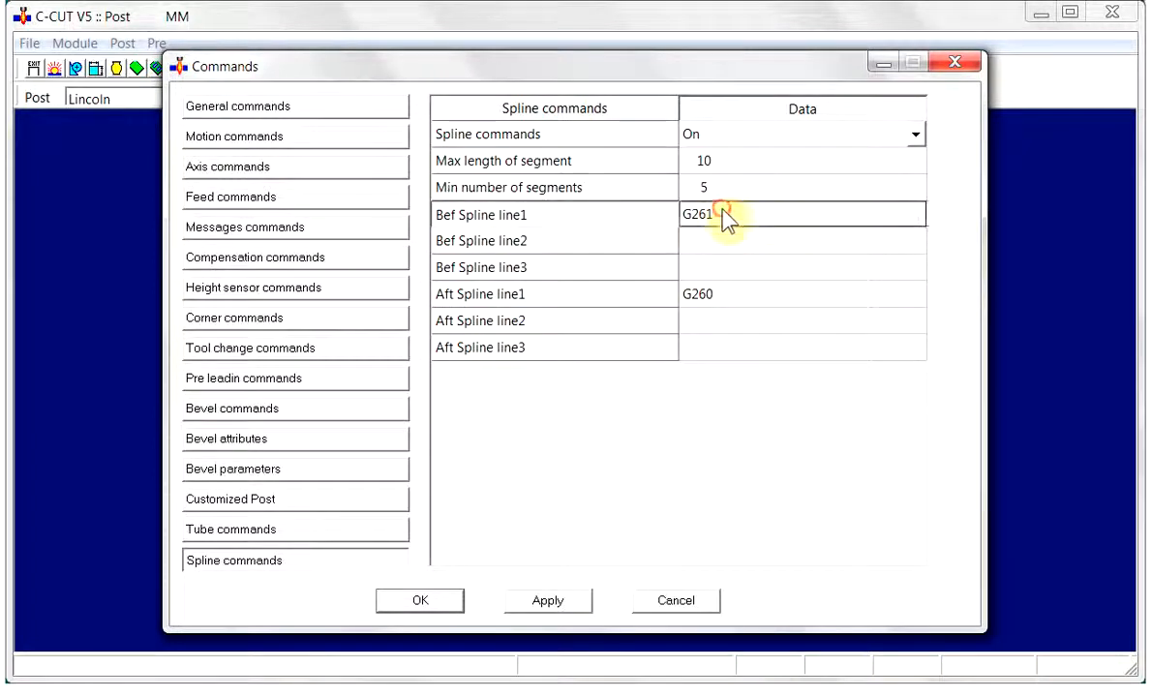
pyautogui.click(719, 298)
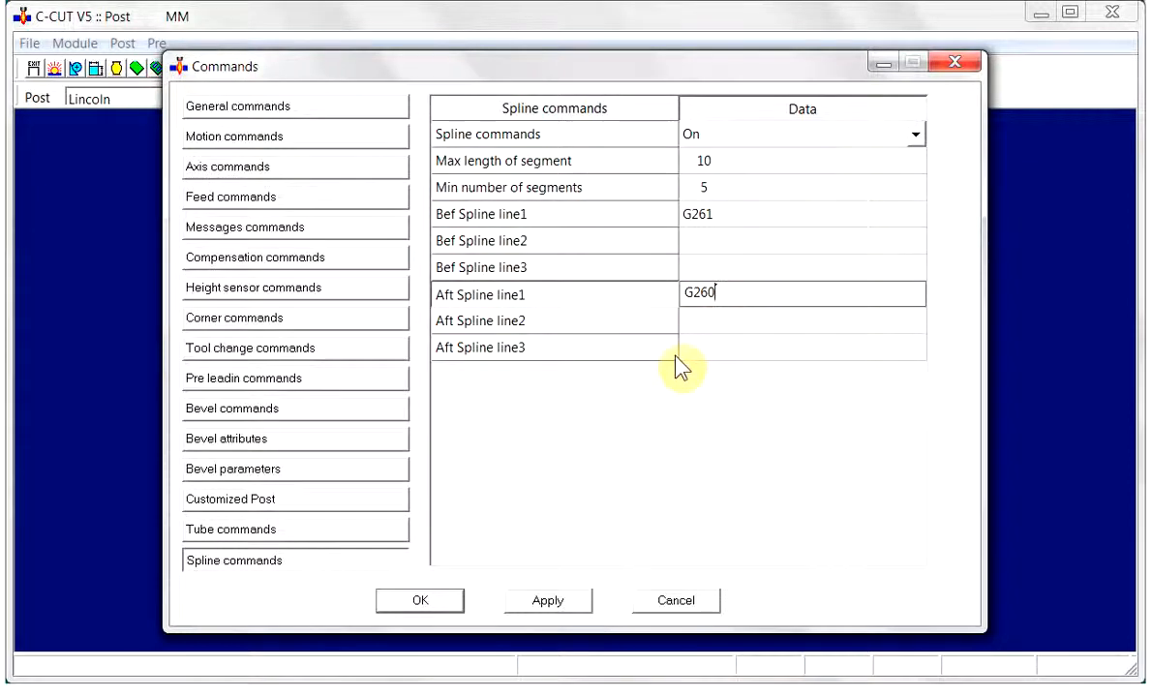
pyautogui.click(541, 602)
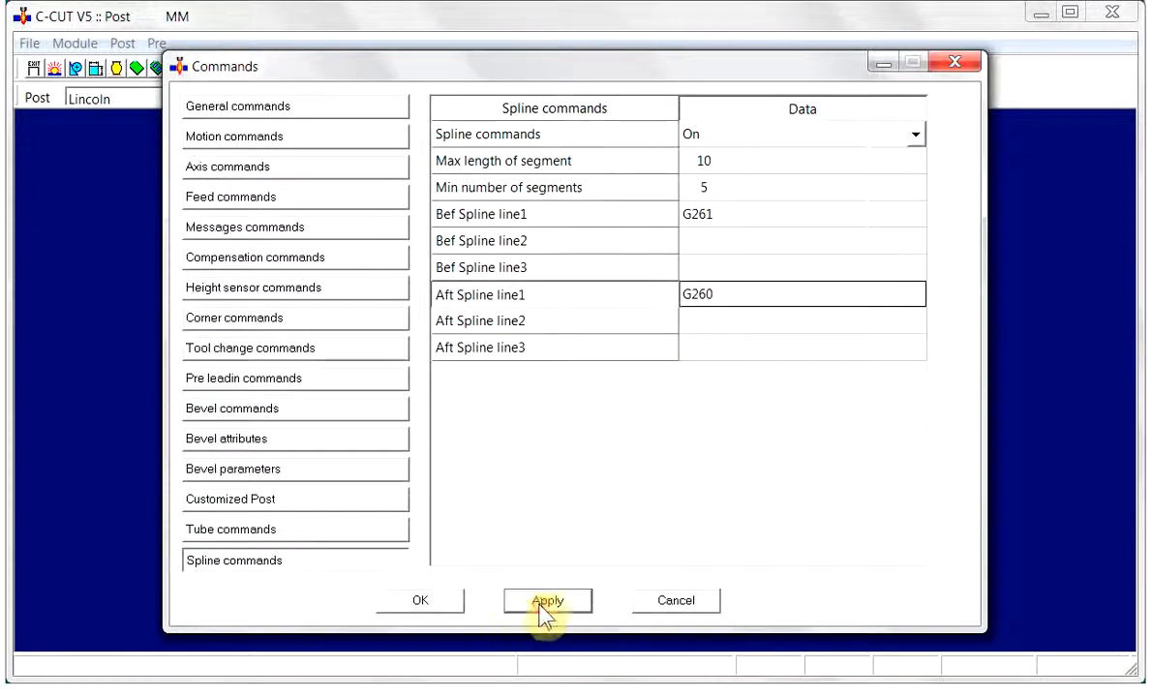
pyautogui.click(437, 601)
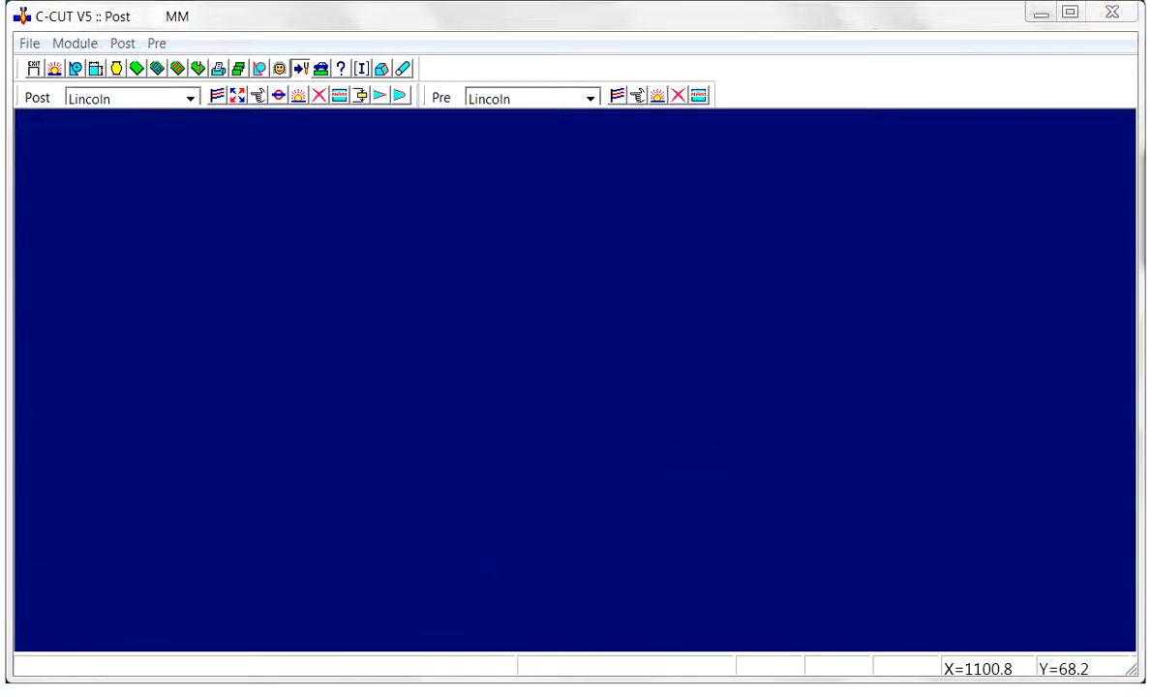
# Step: List the NC lines of order 101 again and locate the large arc preceding the spline on the lower nested part's contour
pyautogui.click(199, 69)
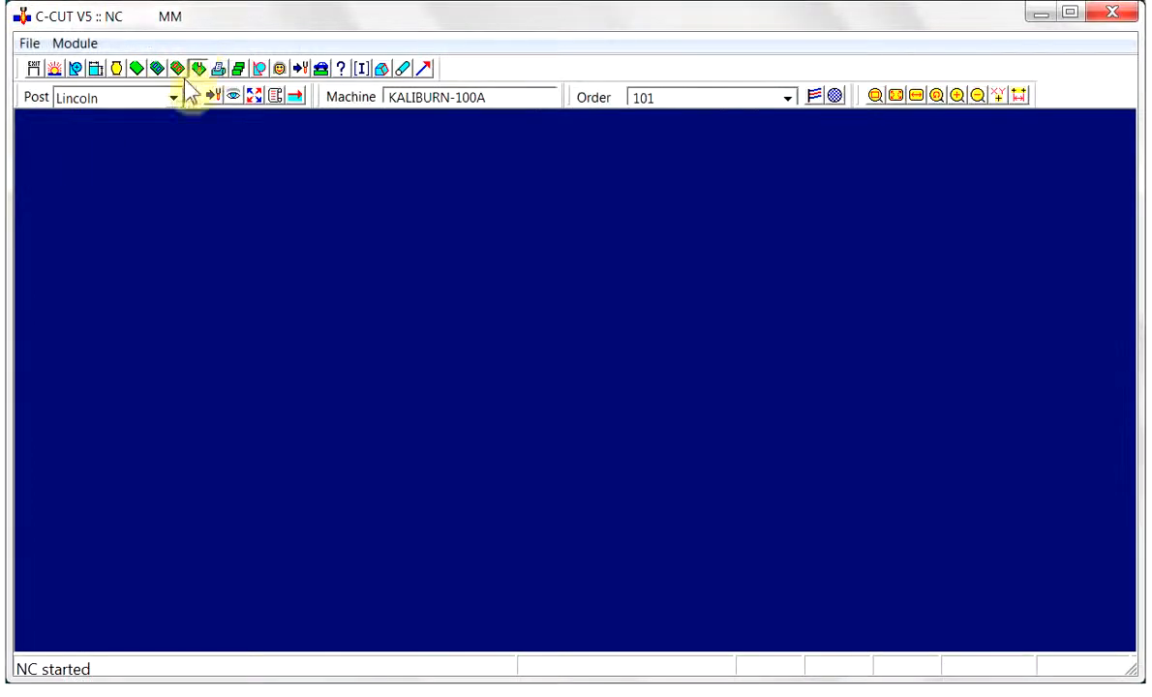
pyautogui.click(275, 95)
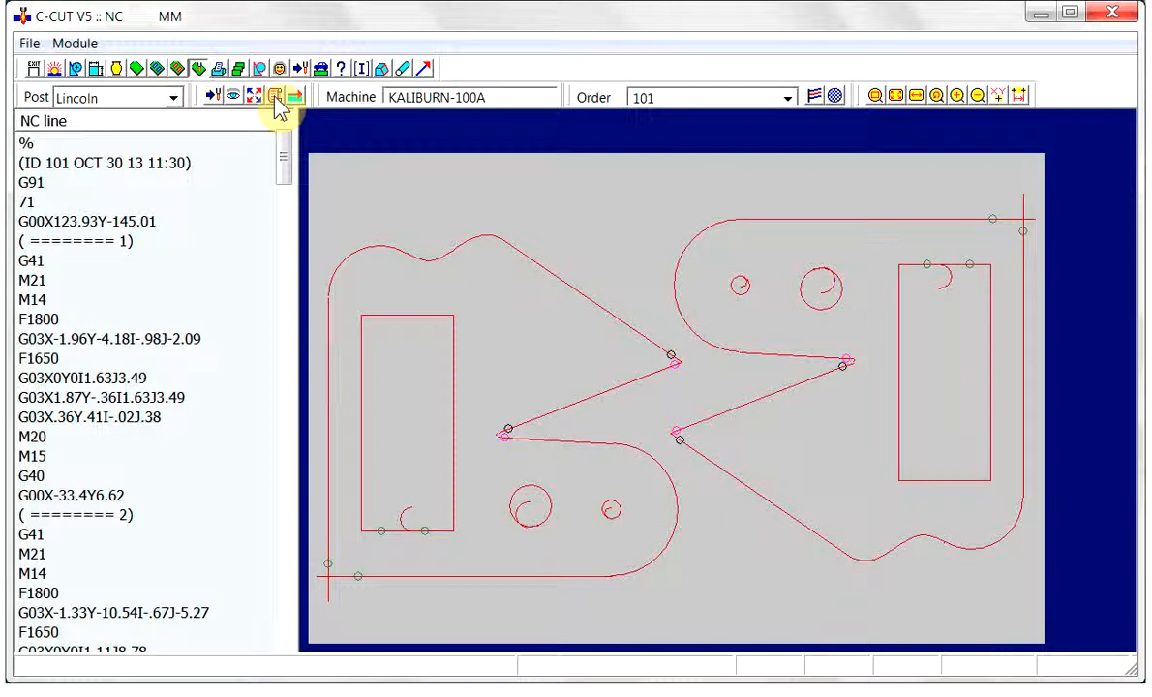
pyautogui.click(330, 323)
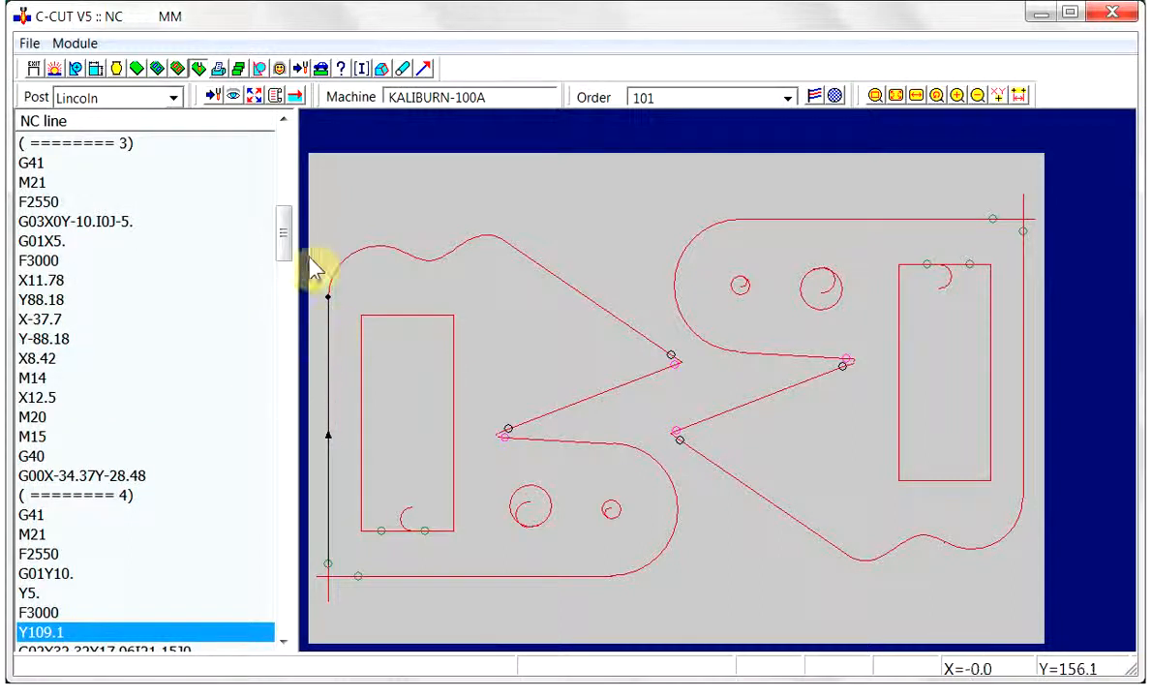
pyautogui.click(281, 237)
pyautogui.moveTo(280, 235); pyautogui.dragTo(285, 284)
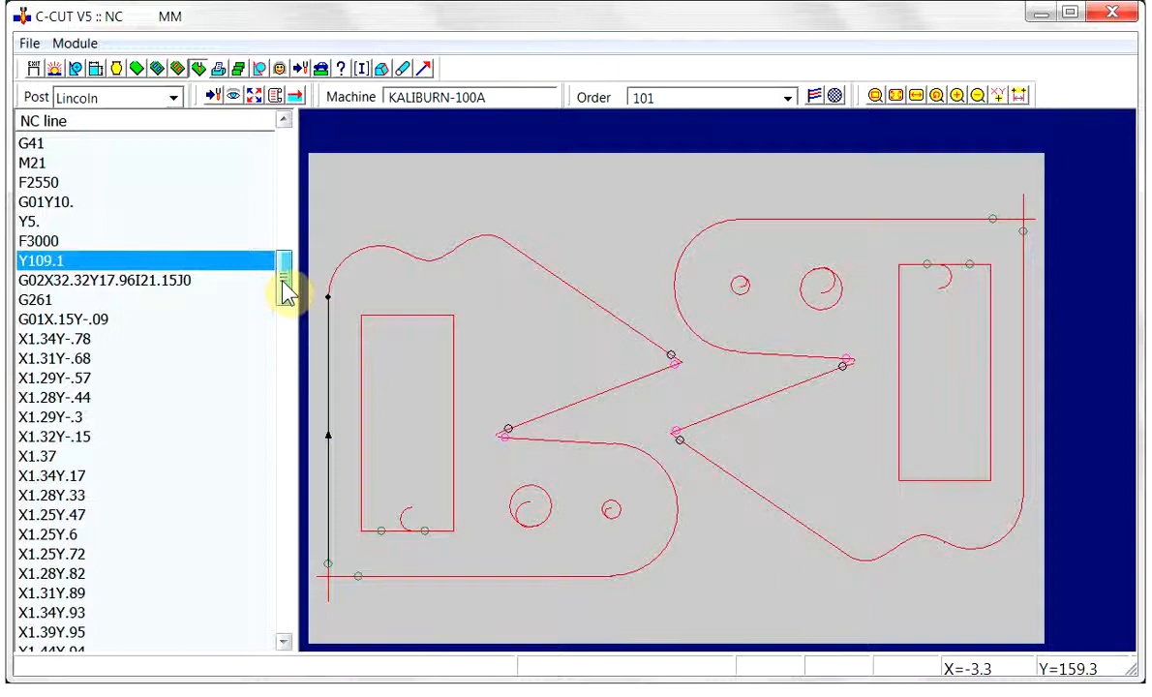
pyautogui.click(114, 280)
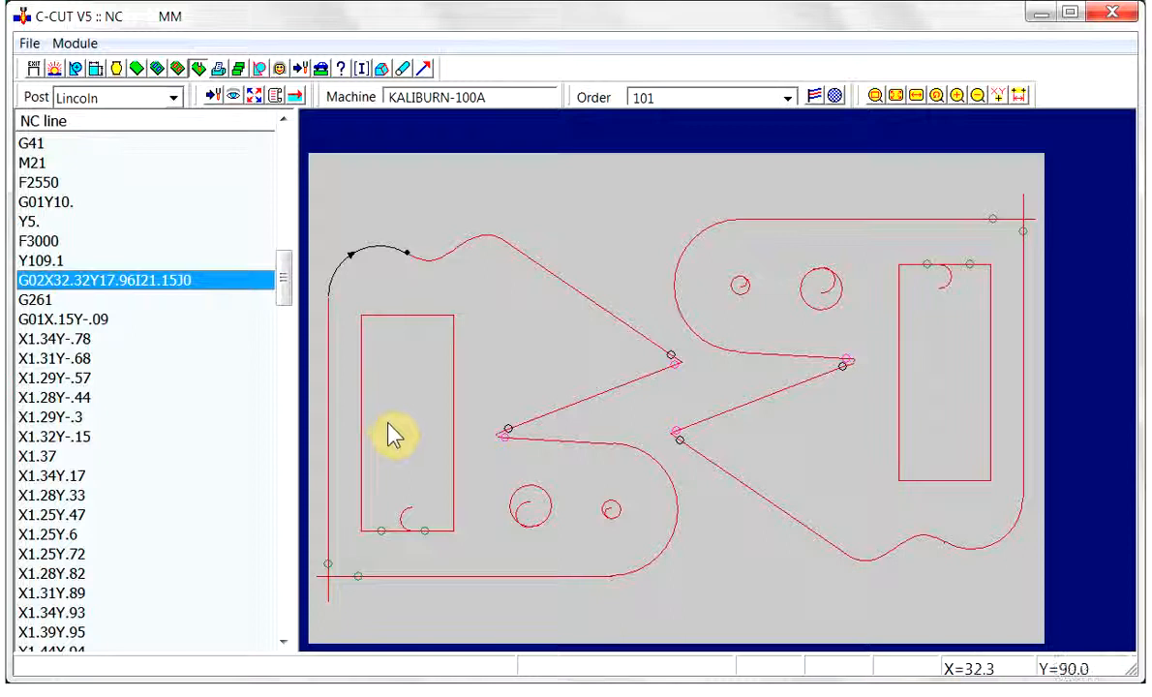
# Step: Step through the NC lines between G261 and G260 to trace every spline segment on the lower nested part's wavy edge
pyautogui.press('Down')
pyautogui.press('Down')
pyautogui.press('Down')
pyautogui.press('Down')
pyautogui.press('Down')
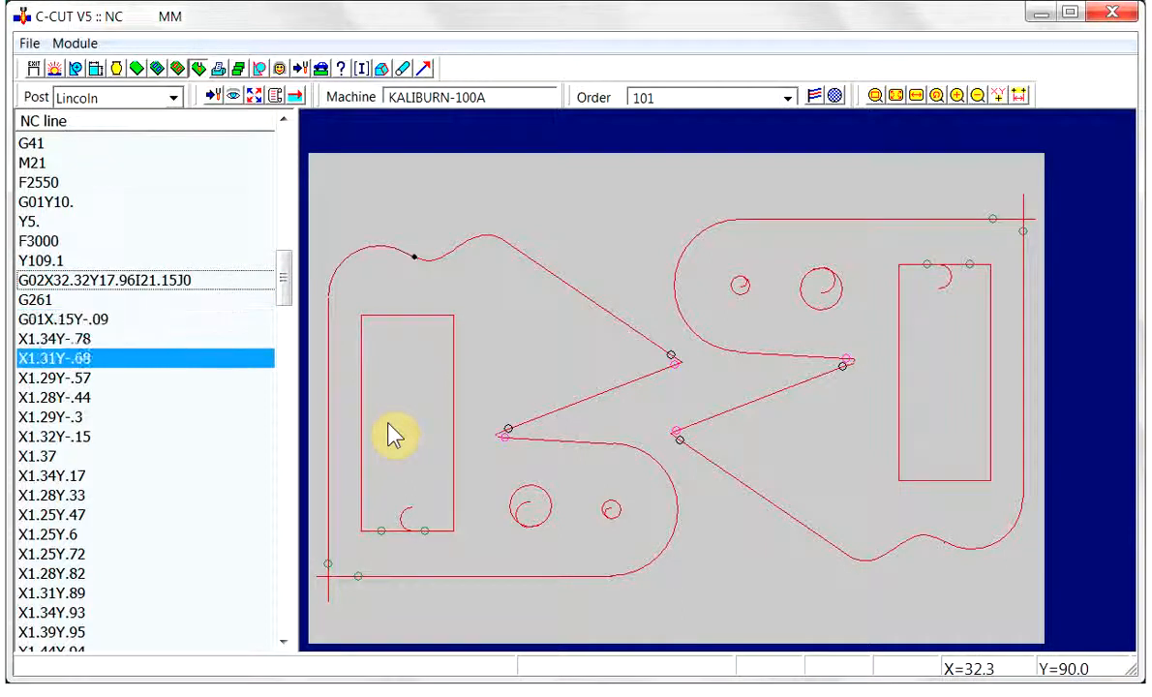
pyautogui.press('Down')
pyautogui.press('Down')
pyautogui.press('Down')
pyautogui.press('Down')
pyautogui.press('Down')
pyautogui.press('Down')
pyautogui.press('Down')
pyautogui.press('Down')
pyautogui.press('Down')
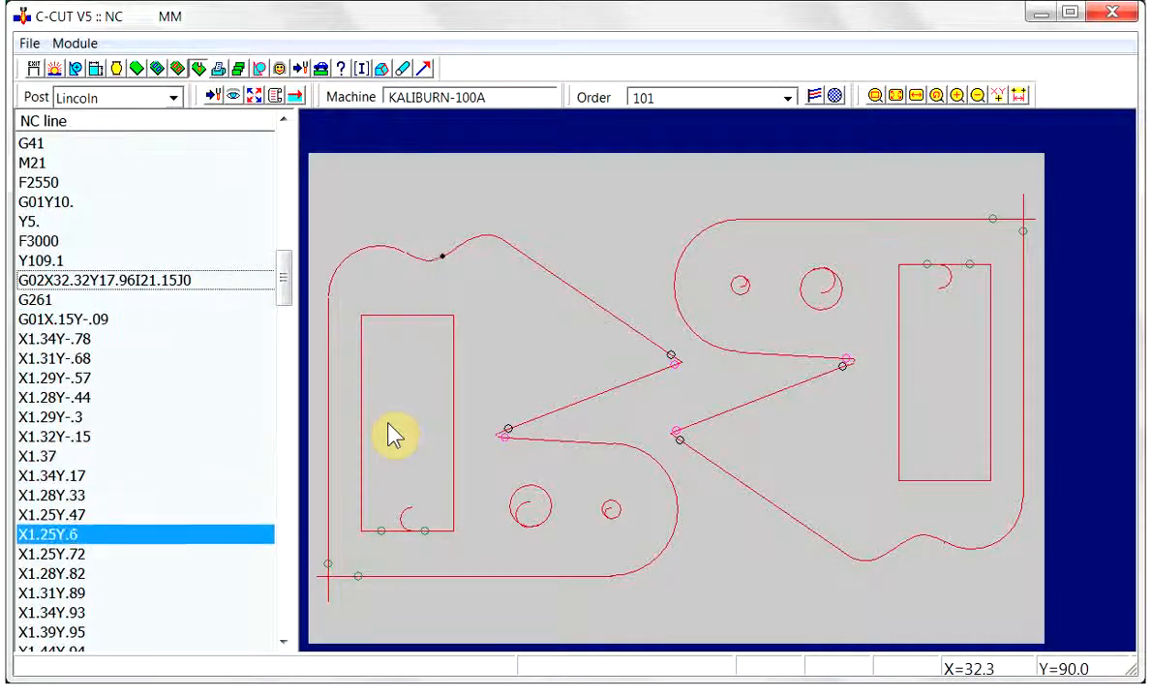
pyautogui.press('Down')
pyautogui.press('Down')
pyautogui.press('Down')
pyautogui.press('Down')
pyautogui.press('Down')
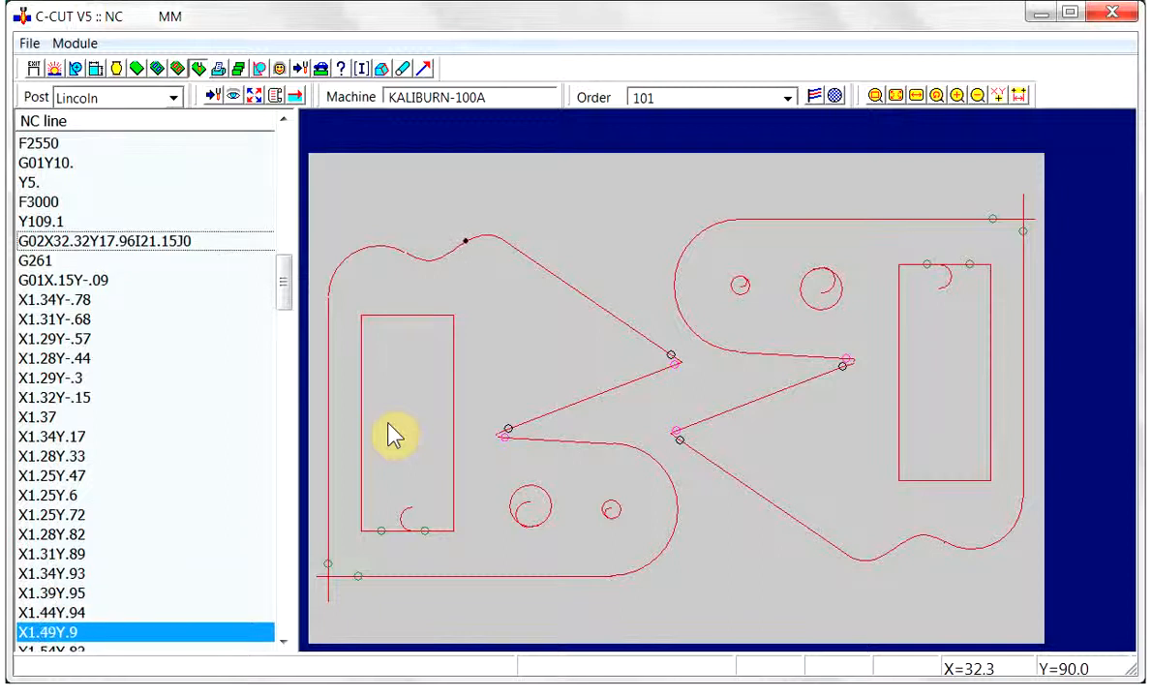
pyautogui.moveTo(289, 308); pyautogui.dragTo(289, 344)
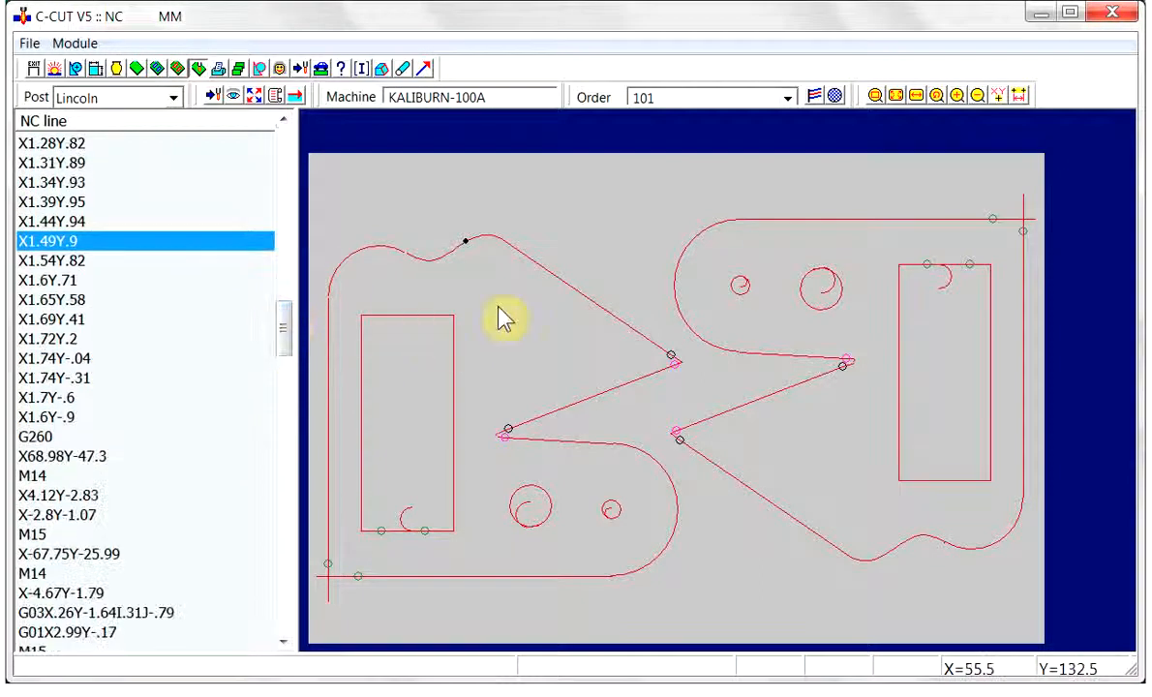
pyautogui.press('Down')
pyautogui.press('Down')
pyautogui.press('Down')
pyautogui.press('Down')
pyautogui.press('Down')
pyautogui.press('Down')
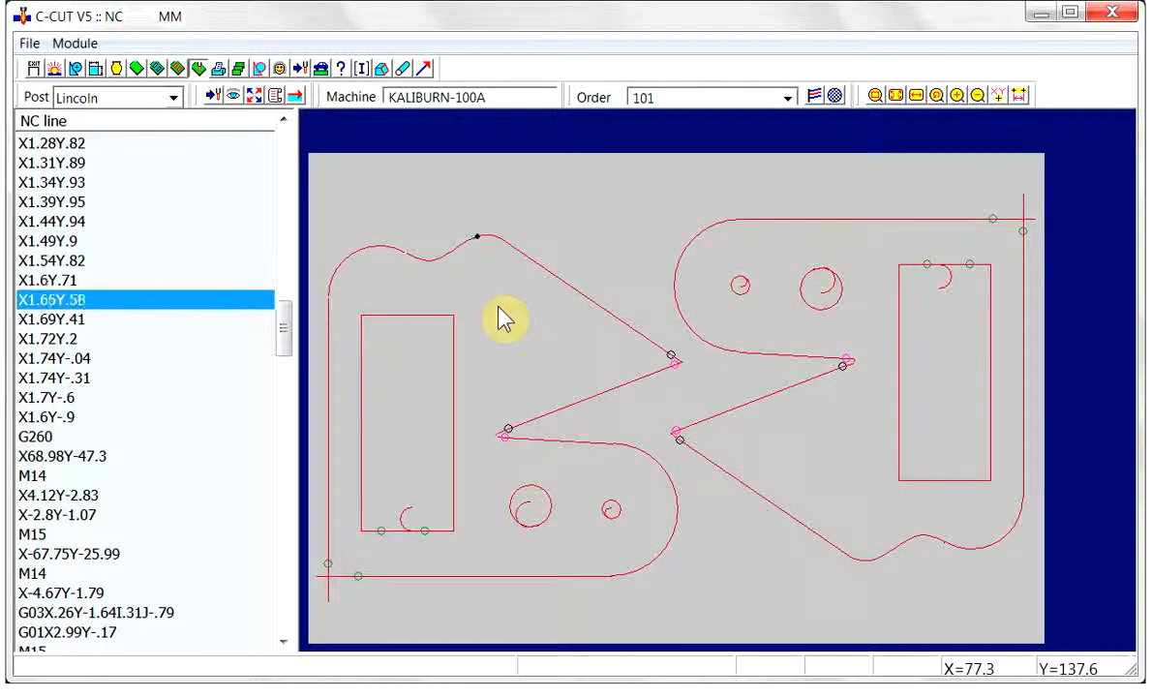
pyautogui.press('Down')
pyautogui.press('Down')
pyautogui.press('Down')
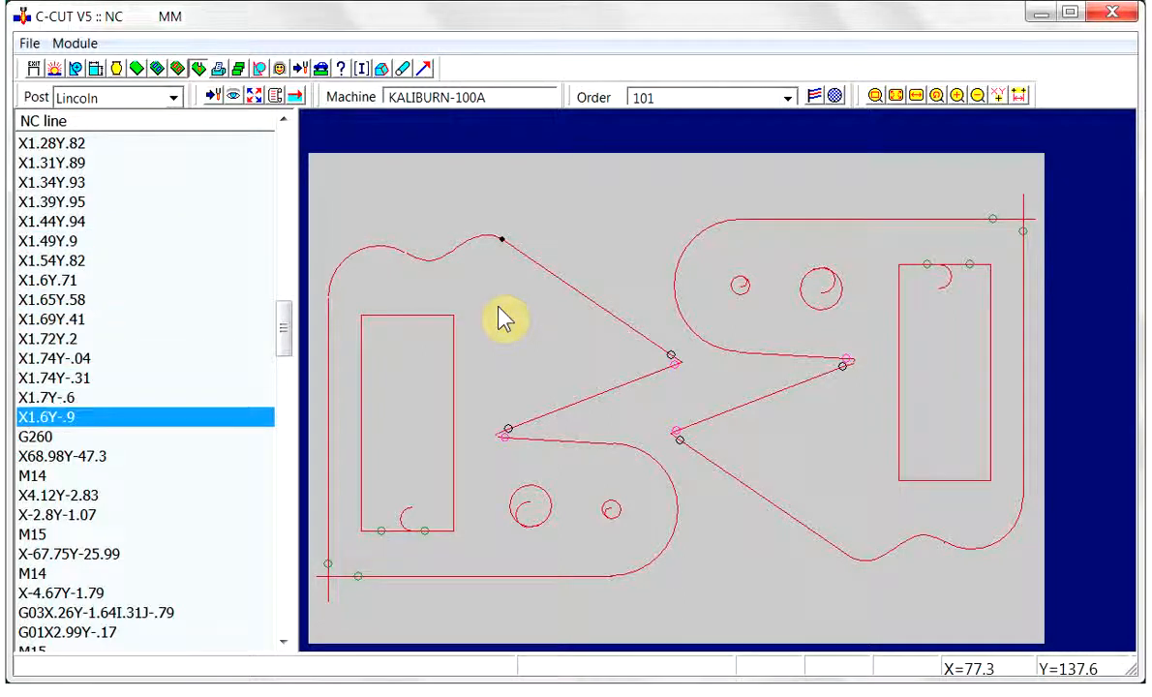